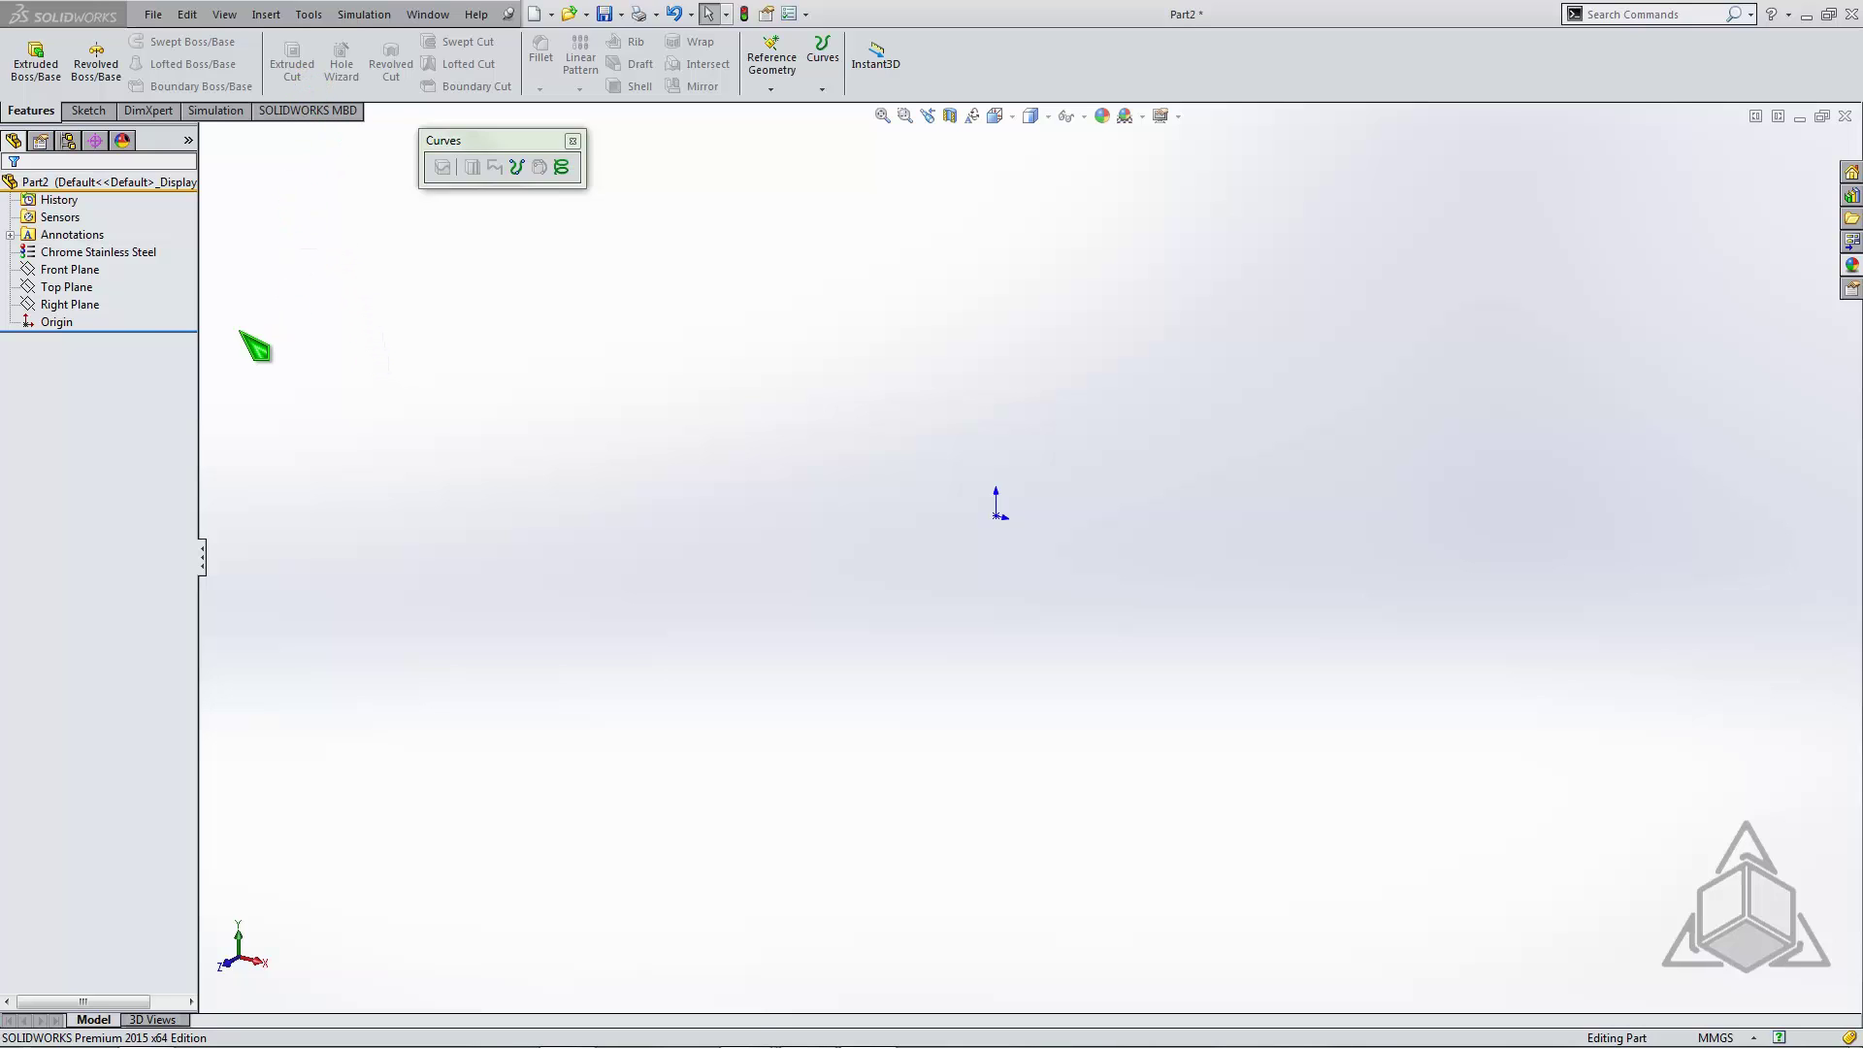
Start a sketch on the Top Plane and draw a circle centred on the origin
{"action": "left_click", "coordinate": [67, 288]}
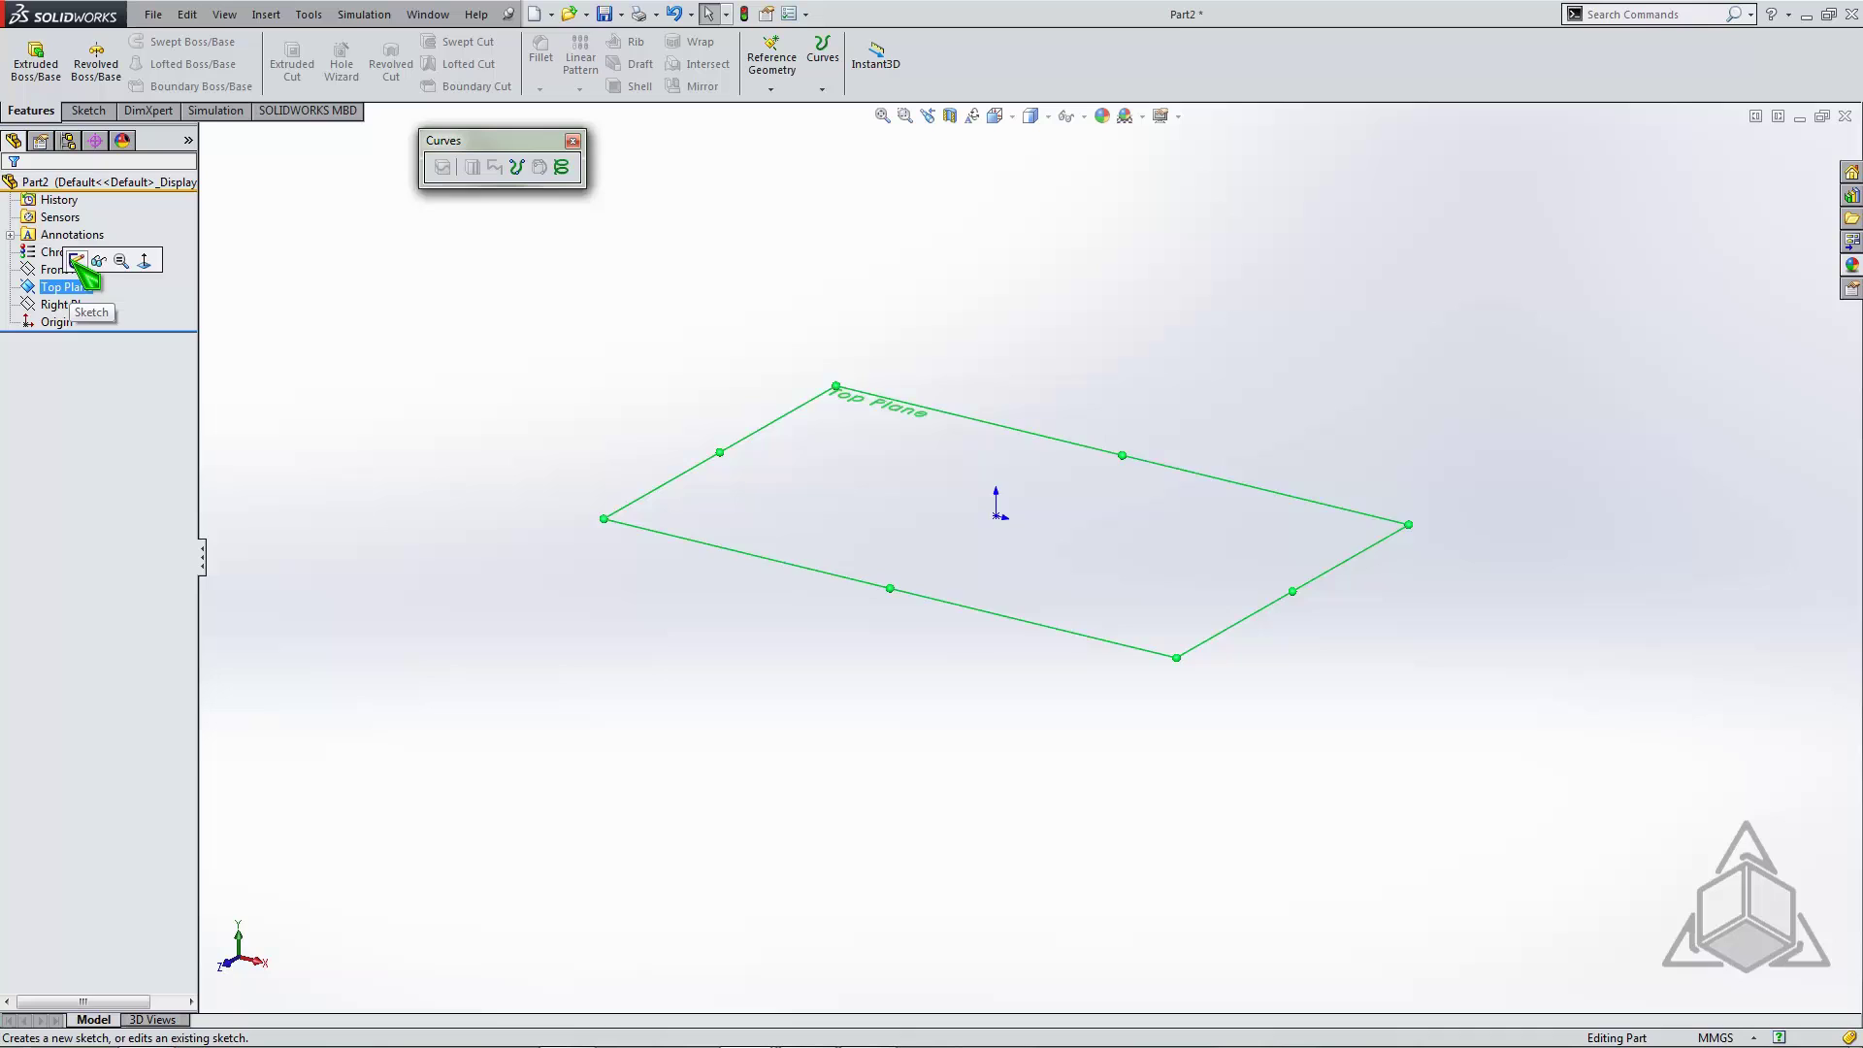
{"action": "left_click", "coordinate": [94, 310]}
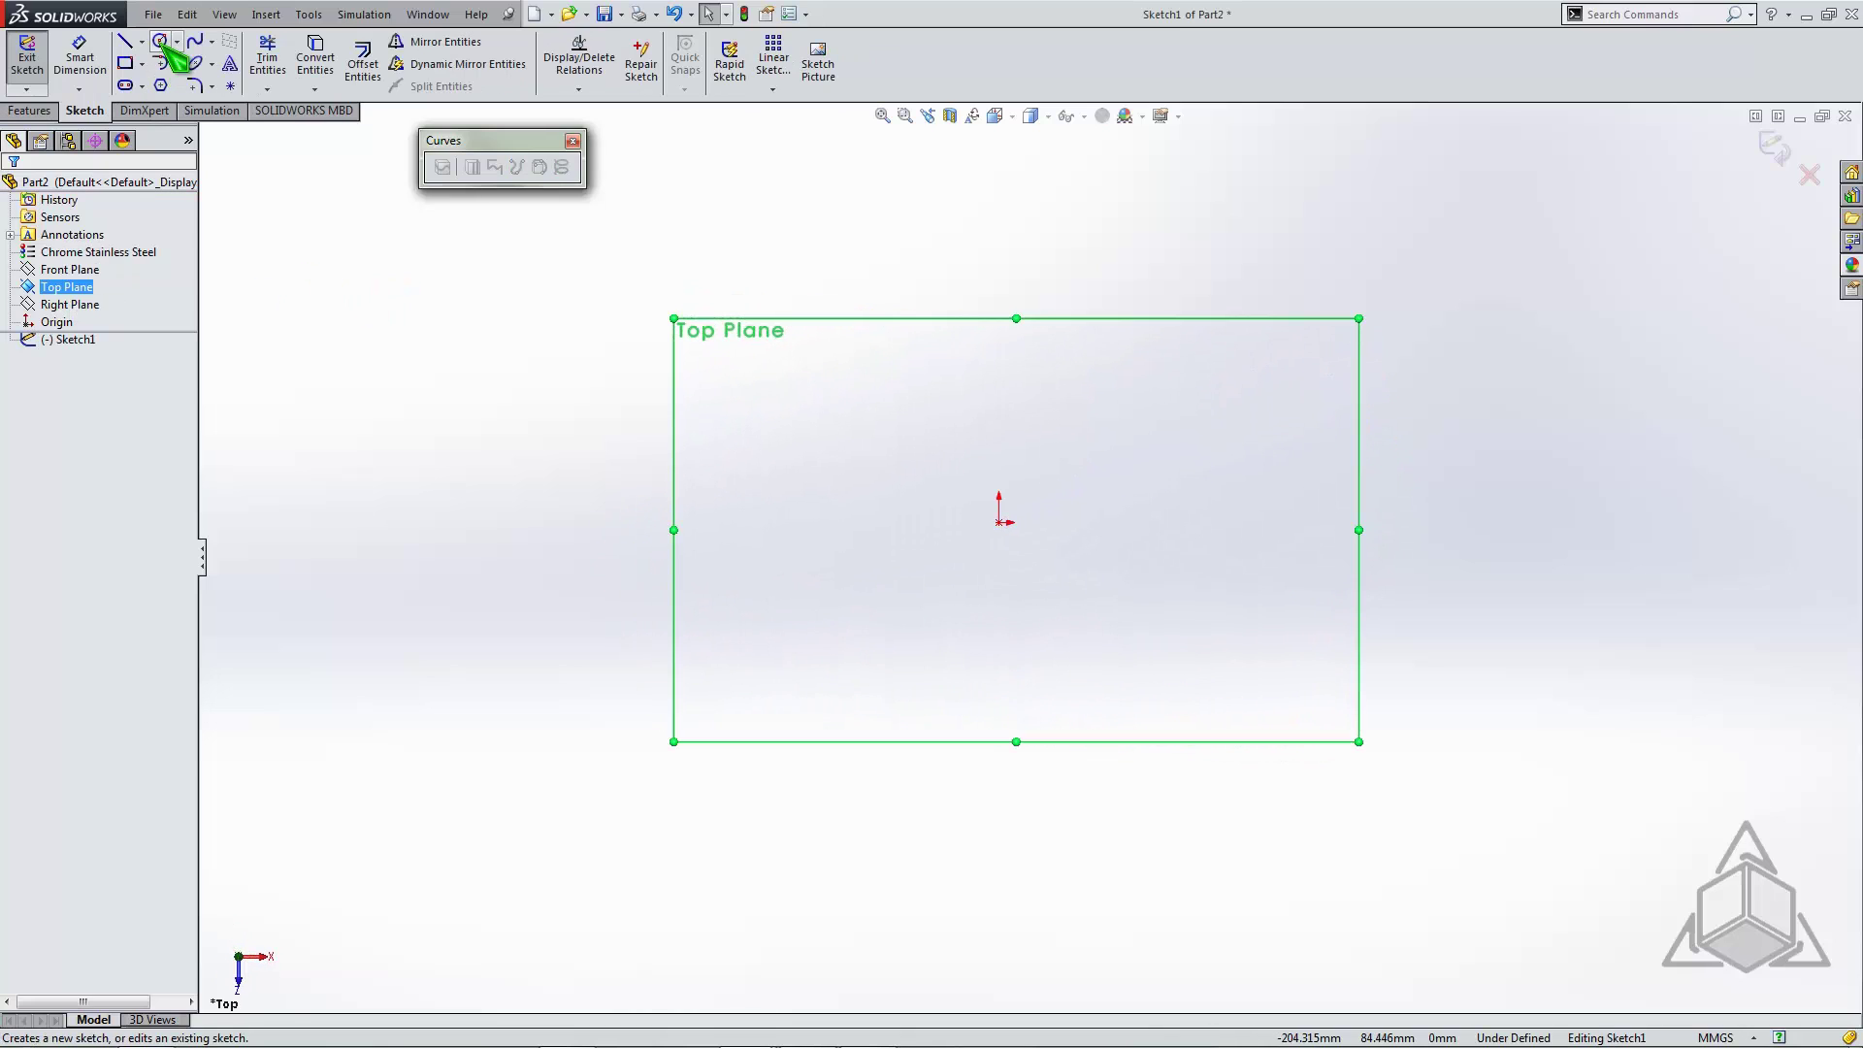
{"action": "left_click", "coordinate": [160, 42]}
{"action": "left_click", "coordinate": [999, 522]}
{"action": "left_click", "coordinate": [889, 668]}
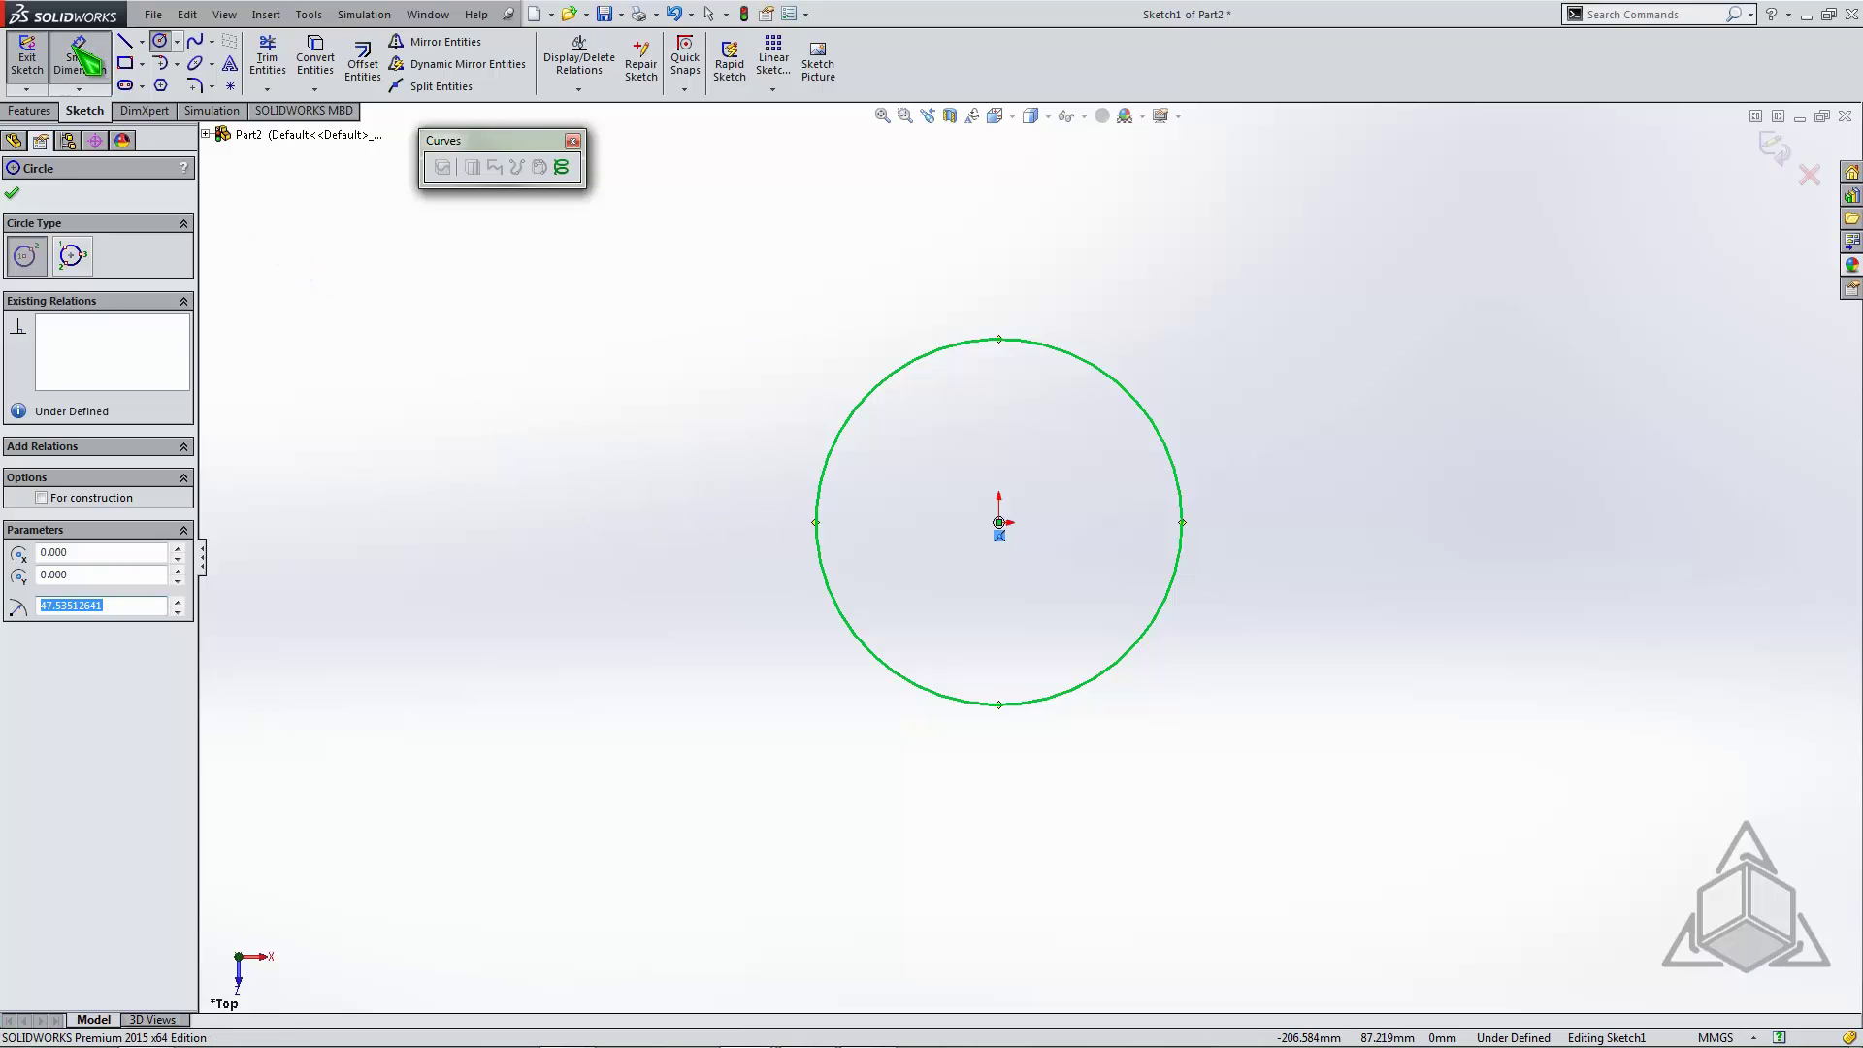
Dimension the circle to 100 mm diameter and orbit the view to see it in 3D
{"action": "left_click", "coordinate": [83, 61]}
{"action": "left_click", "coordinate": [859, 412]}
{"action": "left_click", "coordinate": [699, 278]}
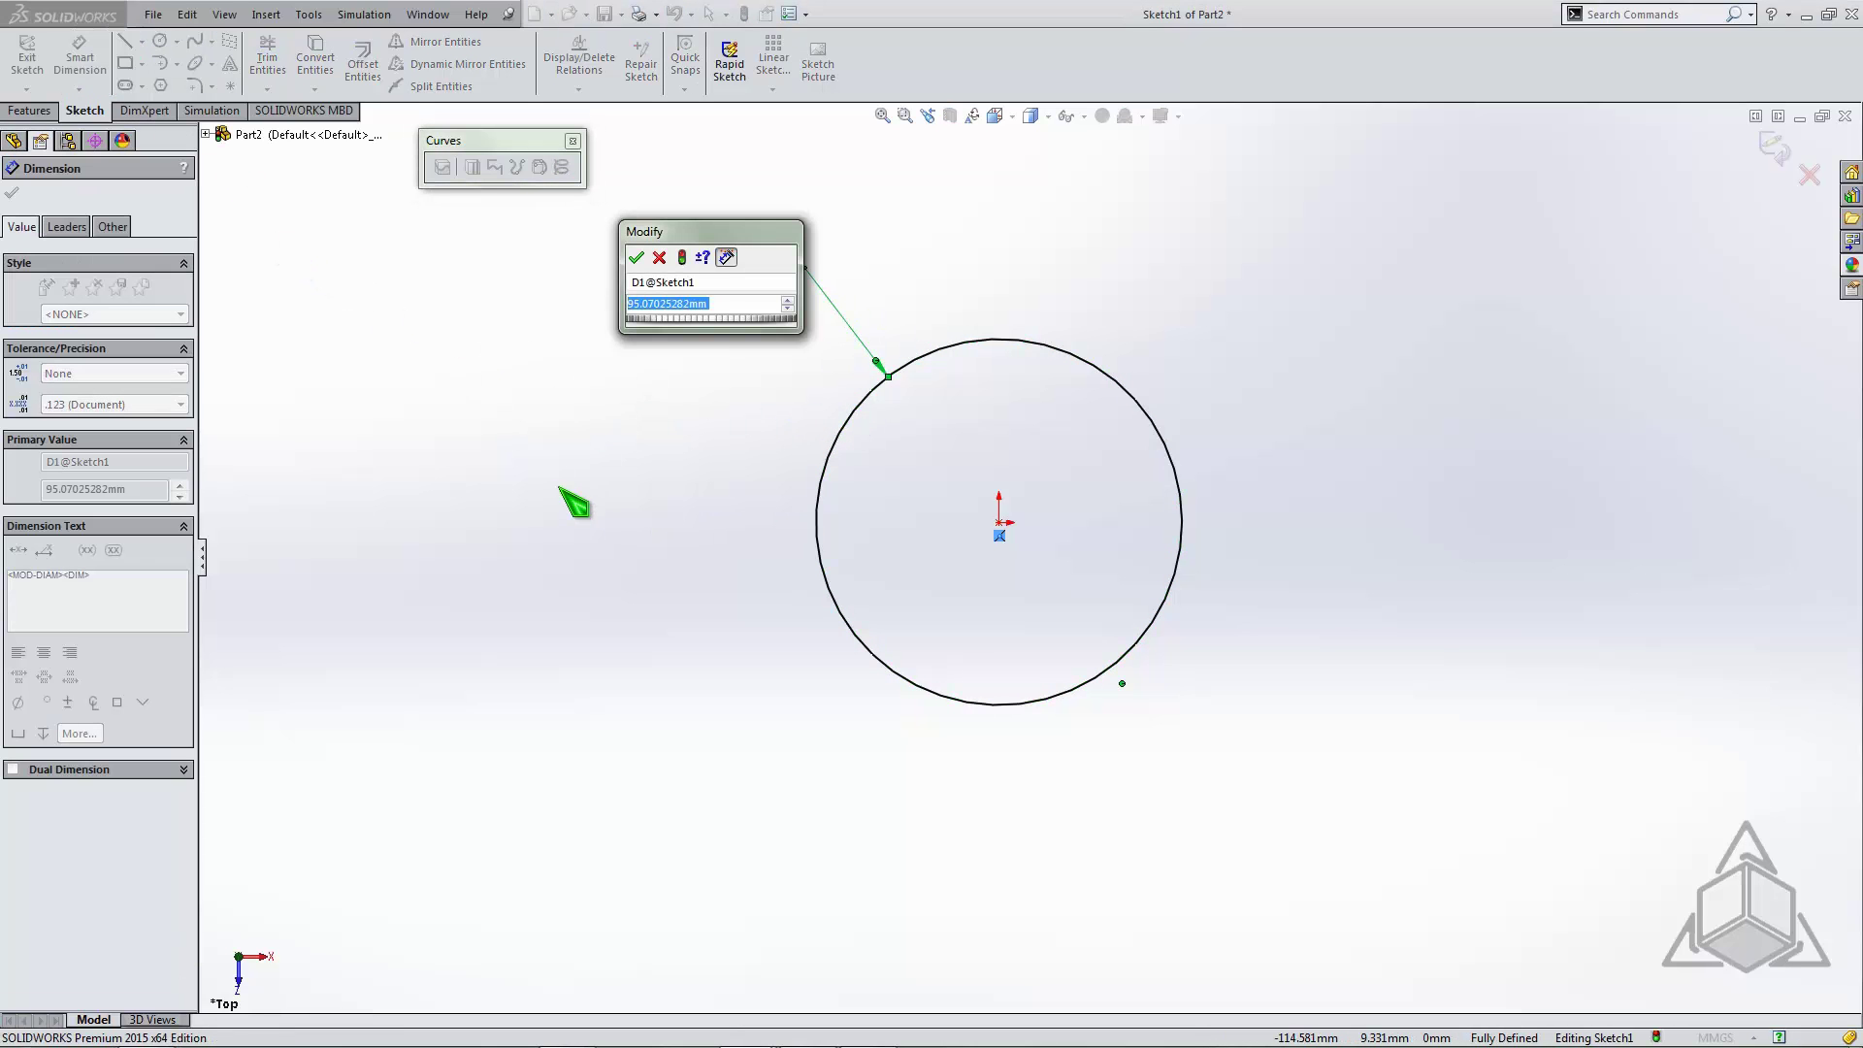
{"action": "type", "text": "100"}
{"action": "key", "text": "Return"}
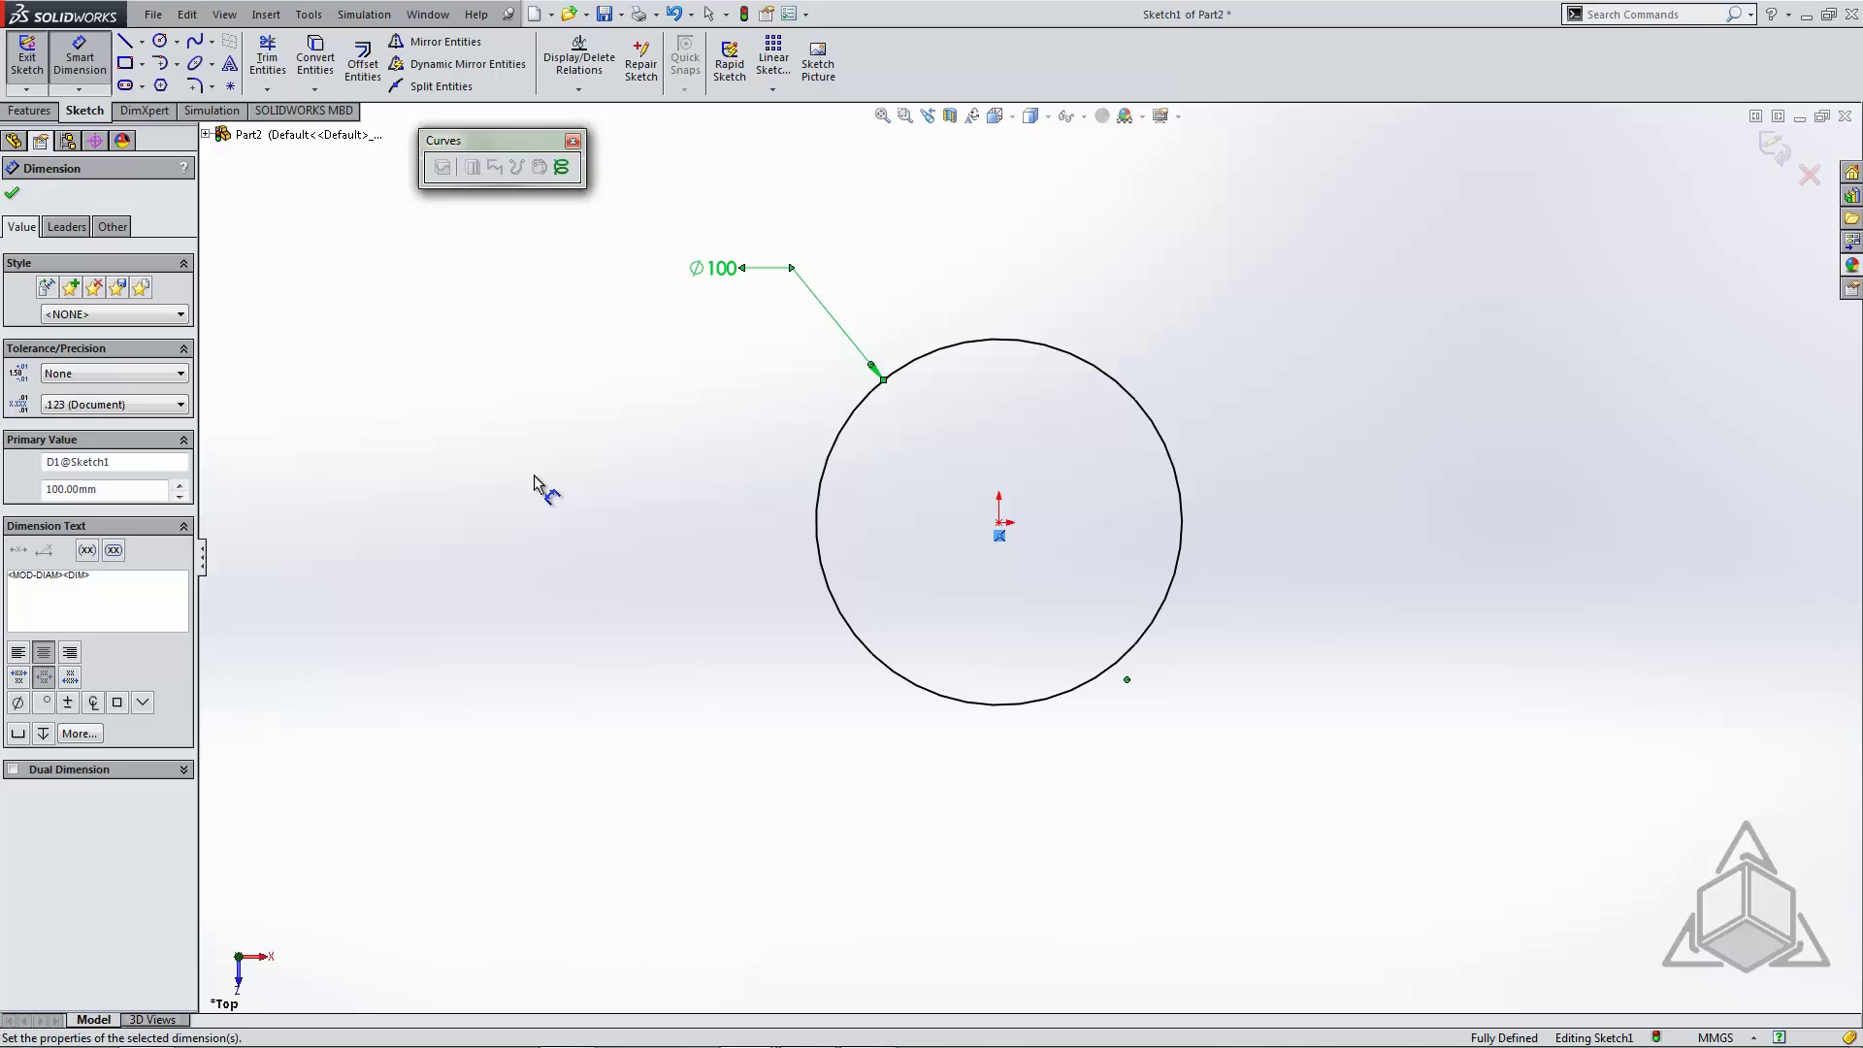
{"action": "middle_click_drag", "start_coordinate": [615, 728], "coordinate": [568, 493]}
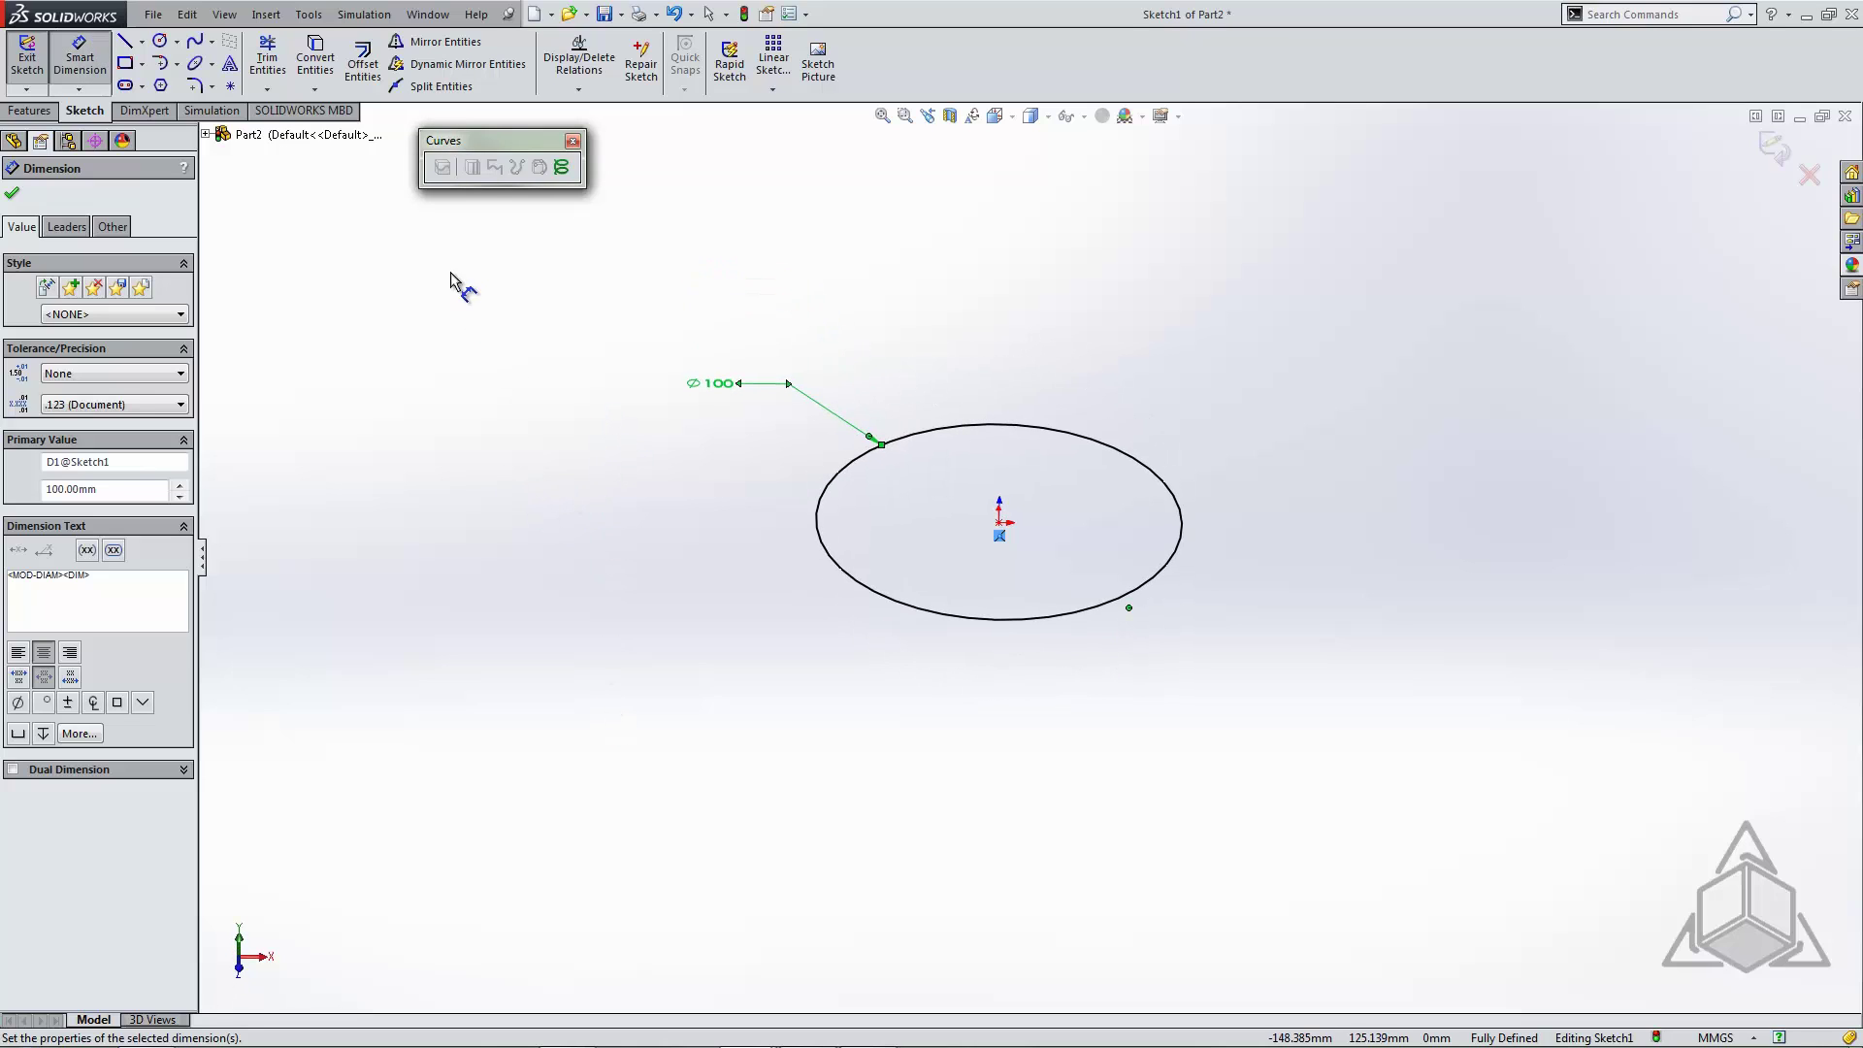
Look through the Insert menu without inserting anything, then rearrange the workspace panels
{"action": "left_click", "coordinate": [265, 14]}
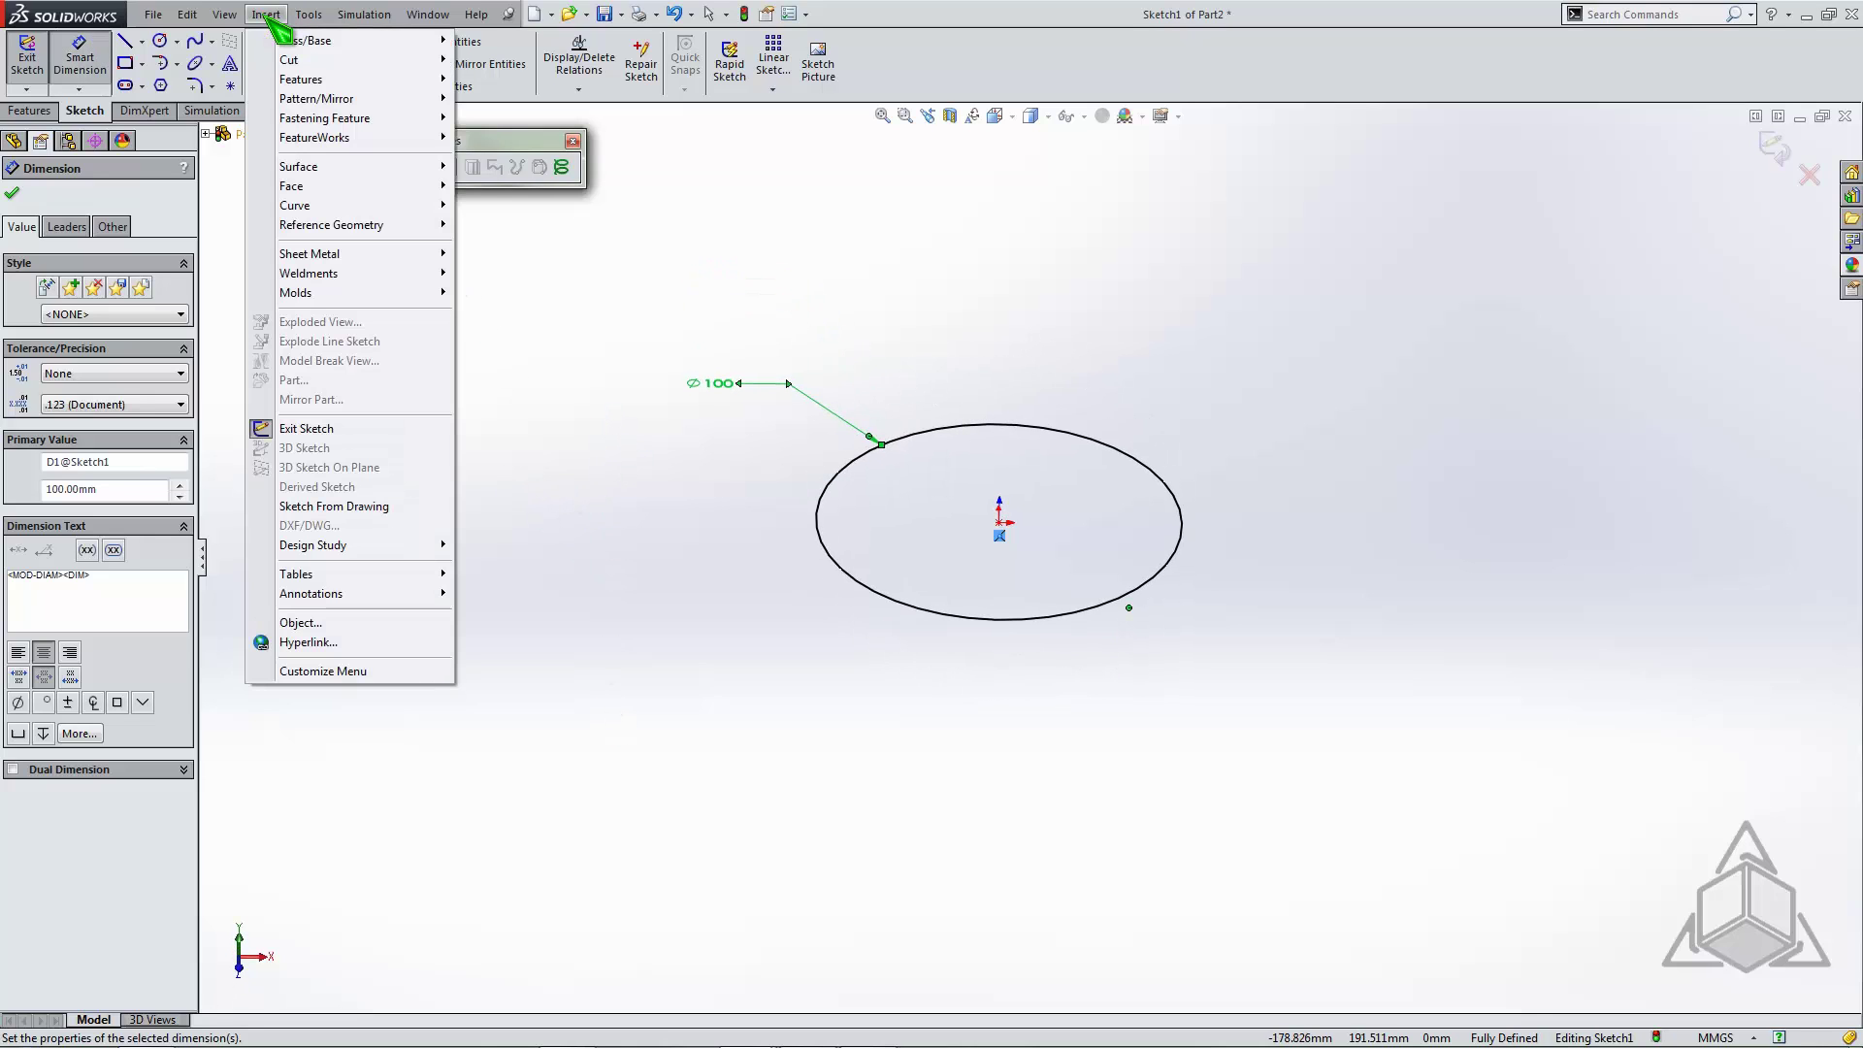
{"action": "mouse_move", "coordinate": [291, 204]}
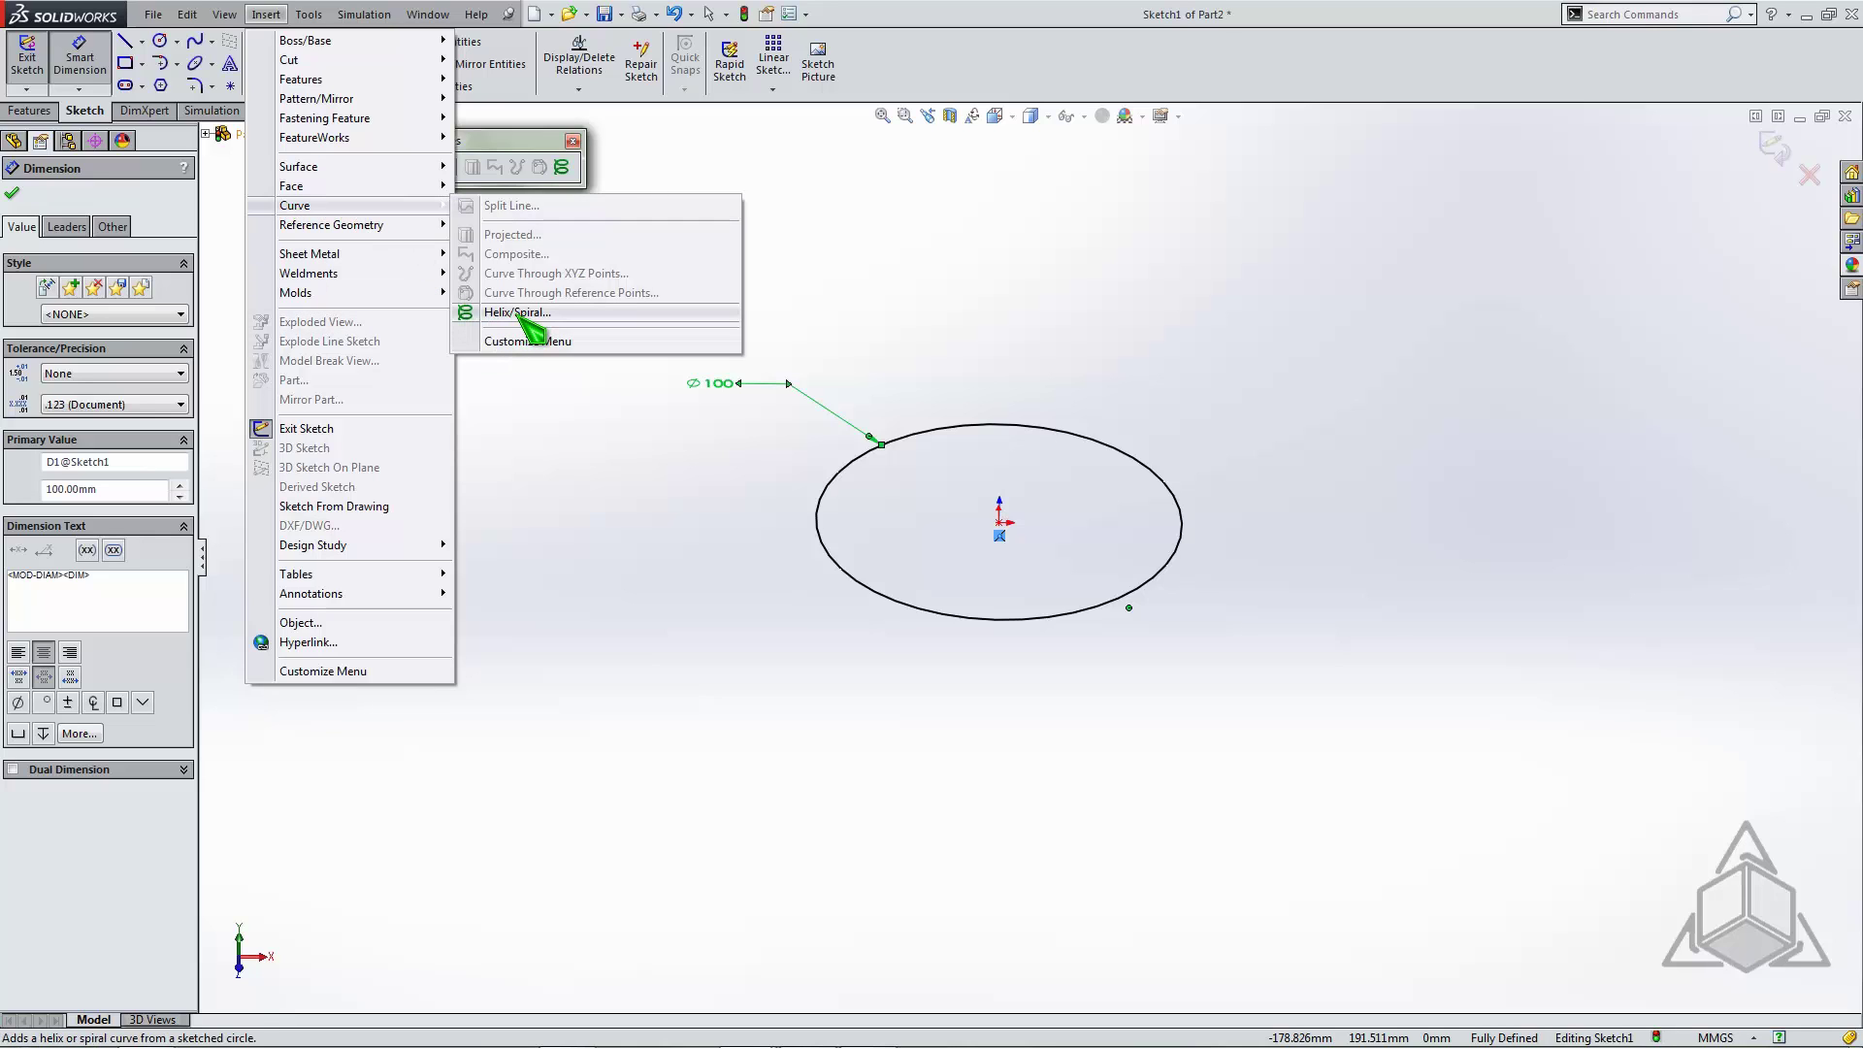
{"action": "left_click", "coordinate": [520, 491]}
{"action": "left_click_drag", "start_coordinate": [491, 142], "coordinate": [457, 156]}
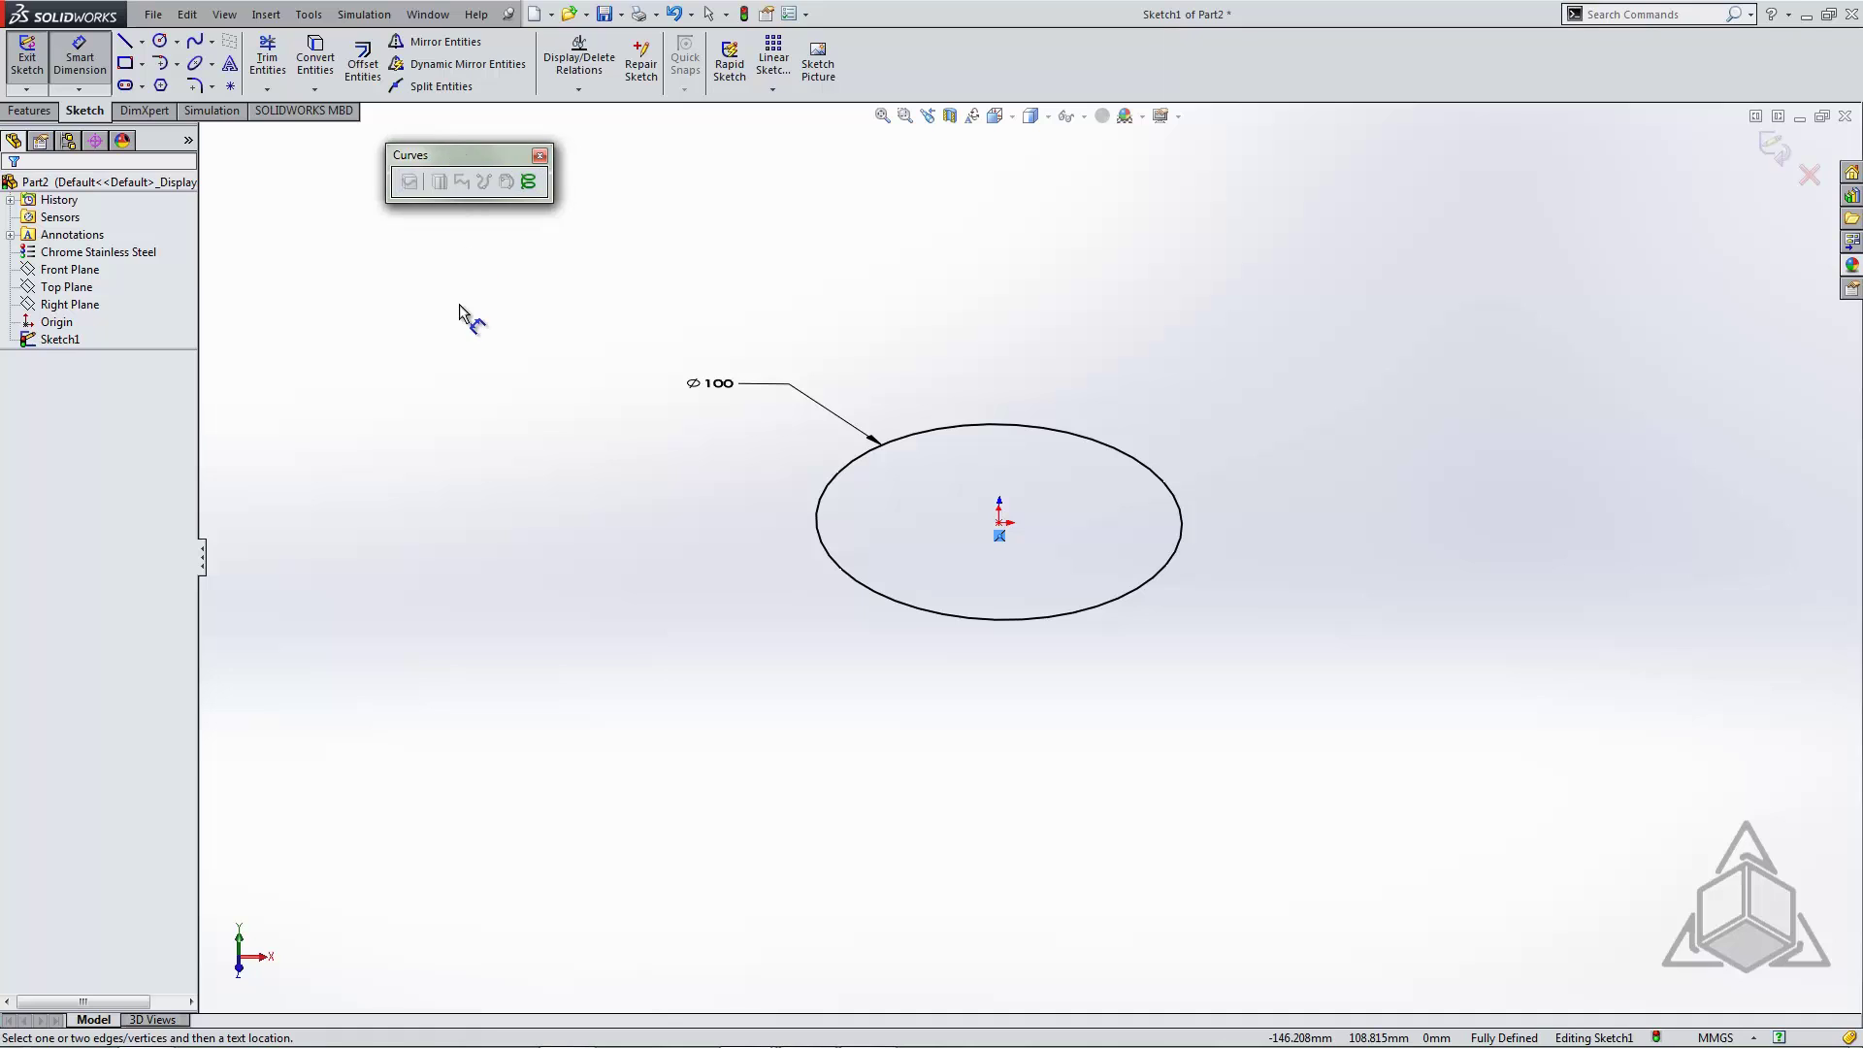
Create a helix from the circle defined by Height and Revolution: 300 mm height, 10 revolutions
{"action": "left_click", "coordinate": [529, 183]}
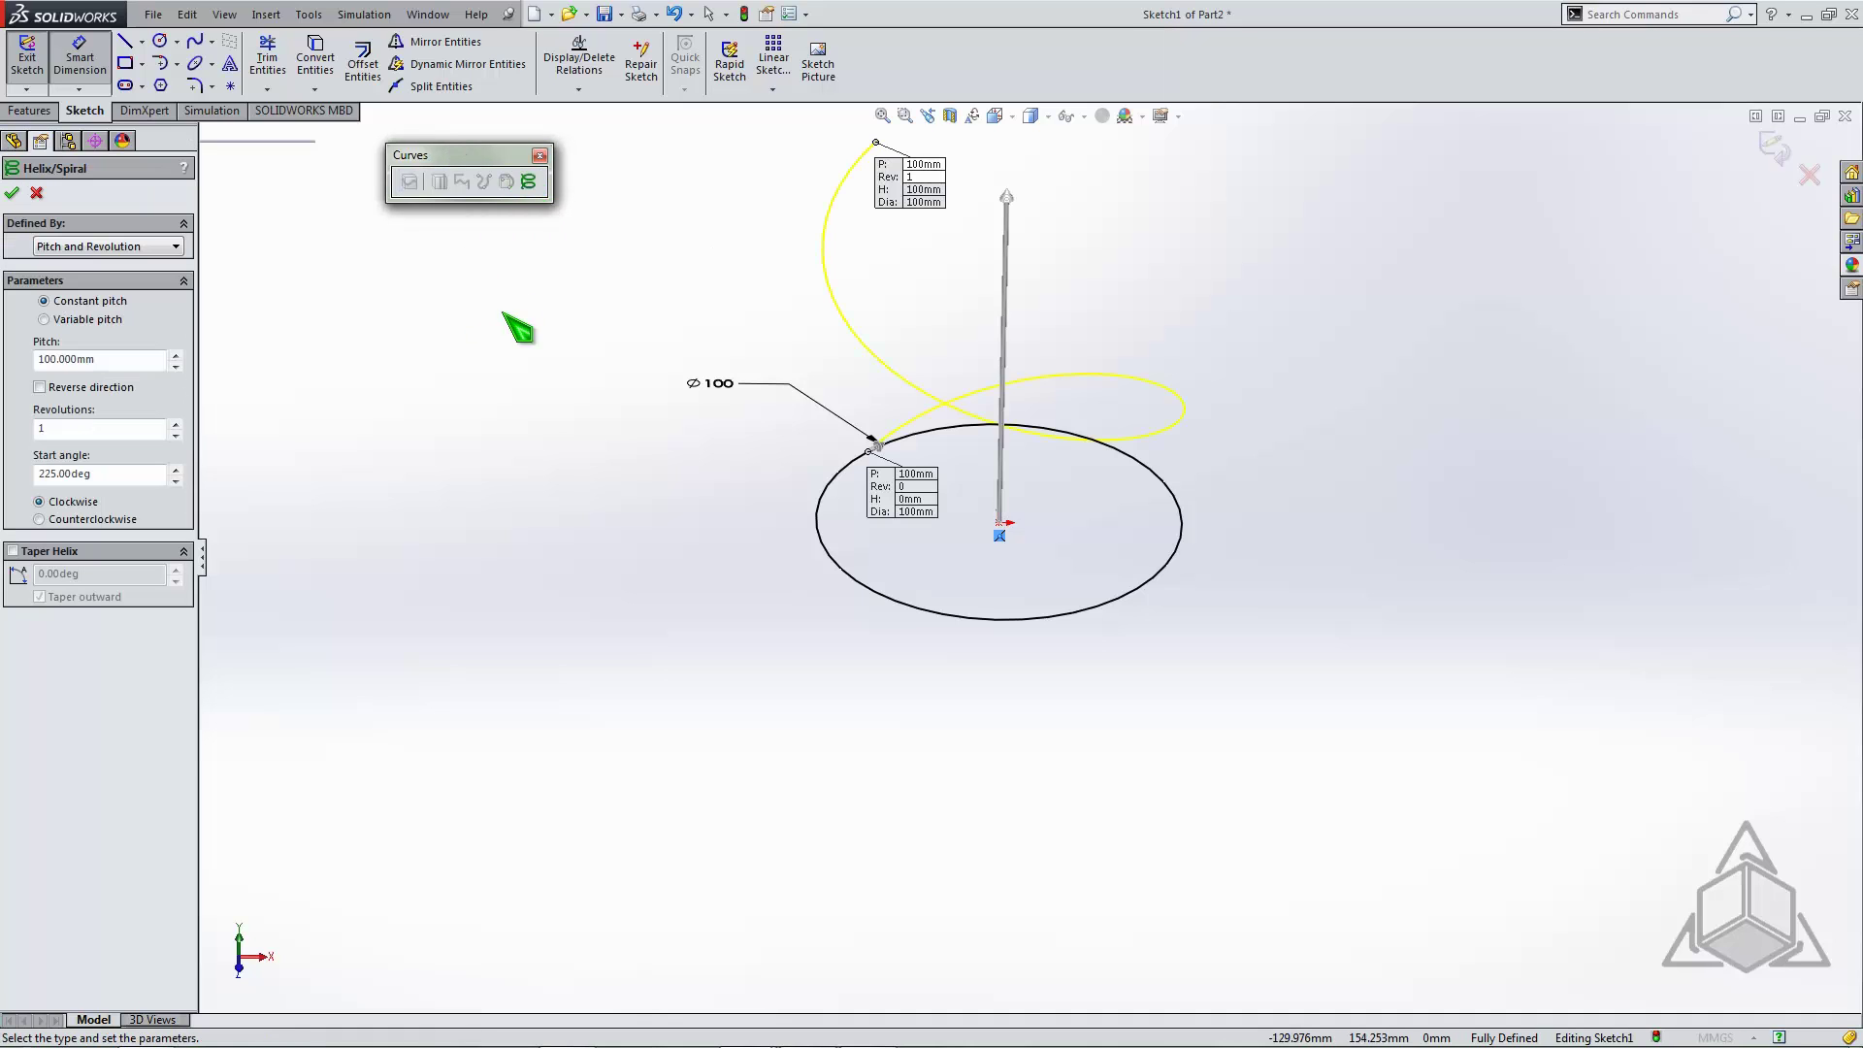
{"action": "left_click", "coordinate": [176, 247]}
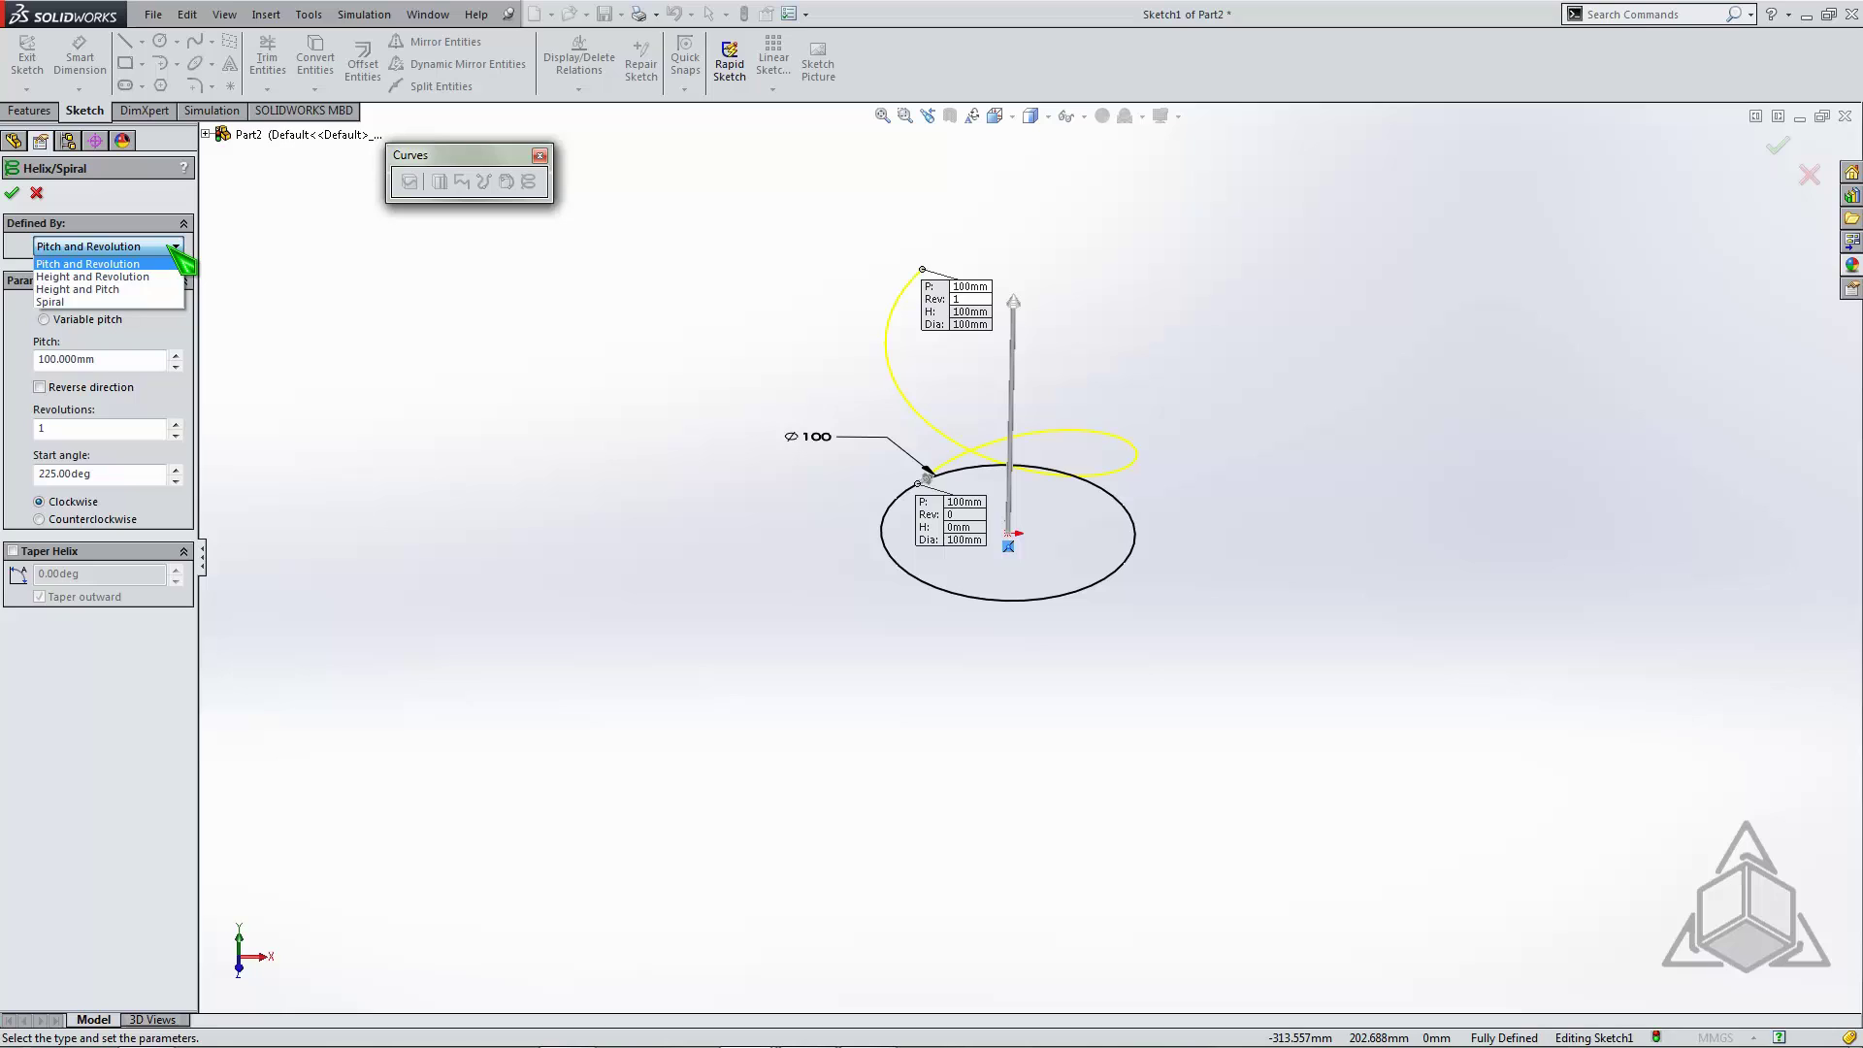
{"action": "left_click", "coordinate": [102, 277]}
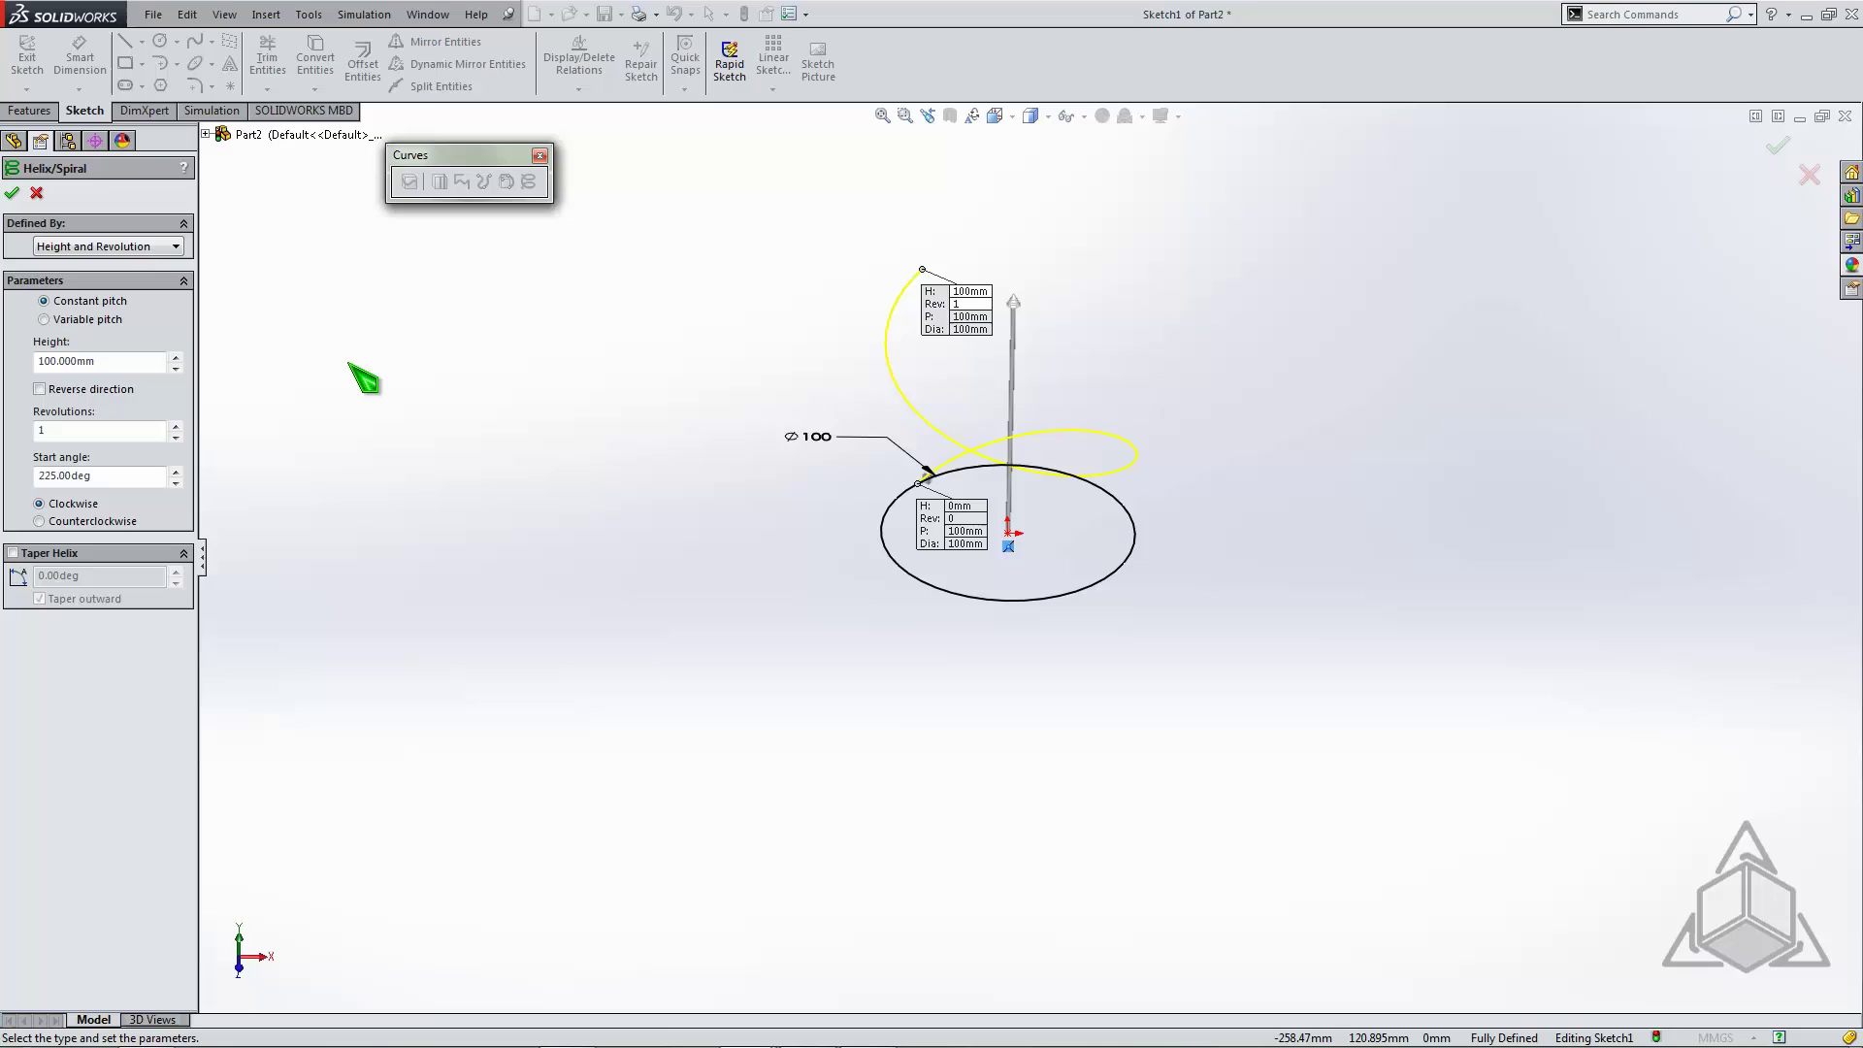
{"action": "double_click", "coordinate": [125, 362]}
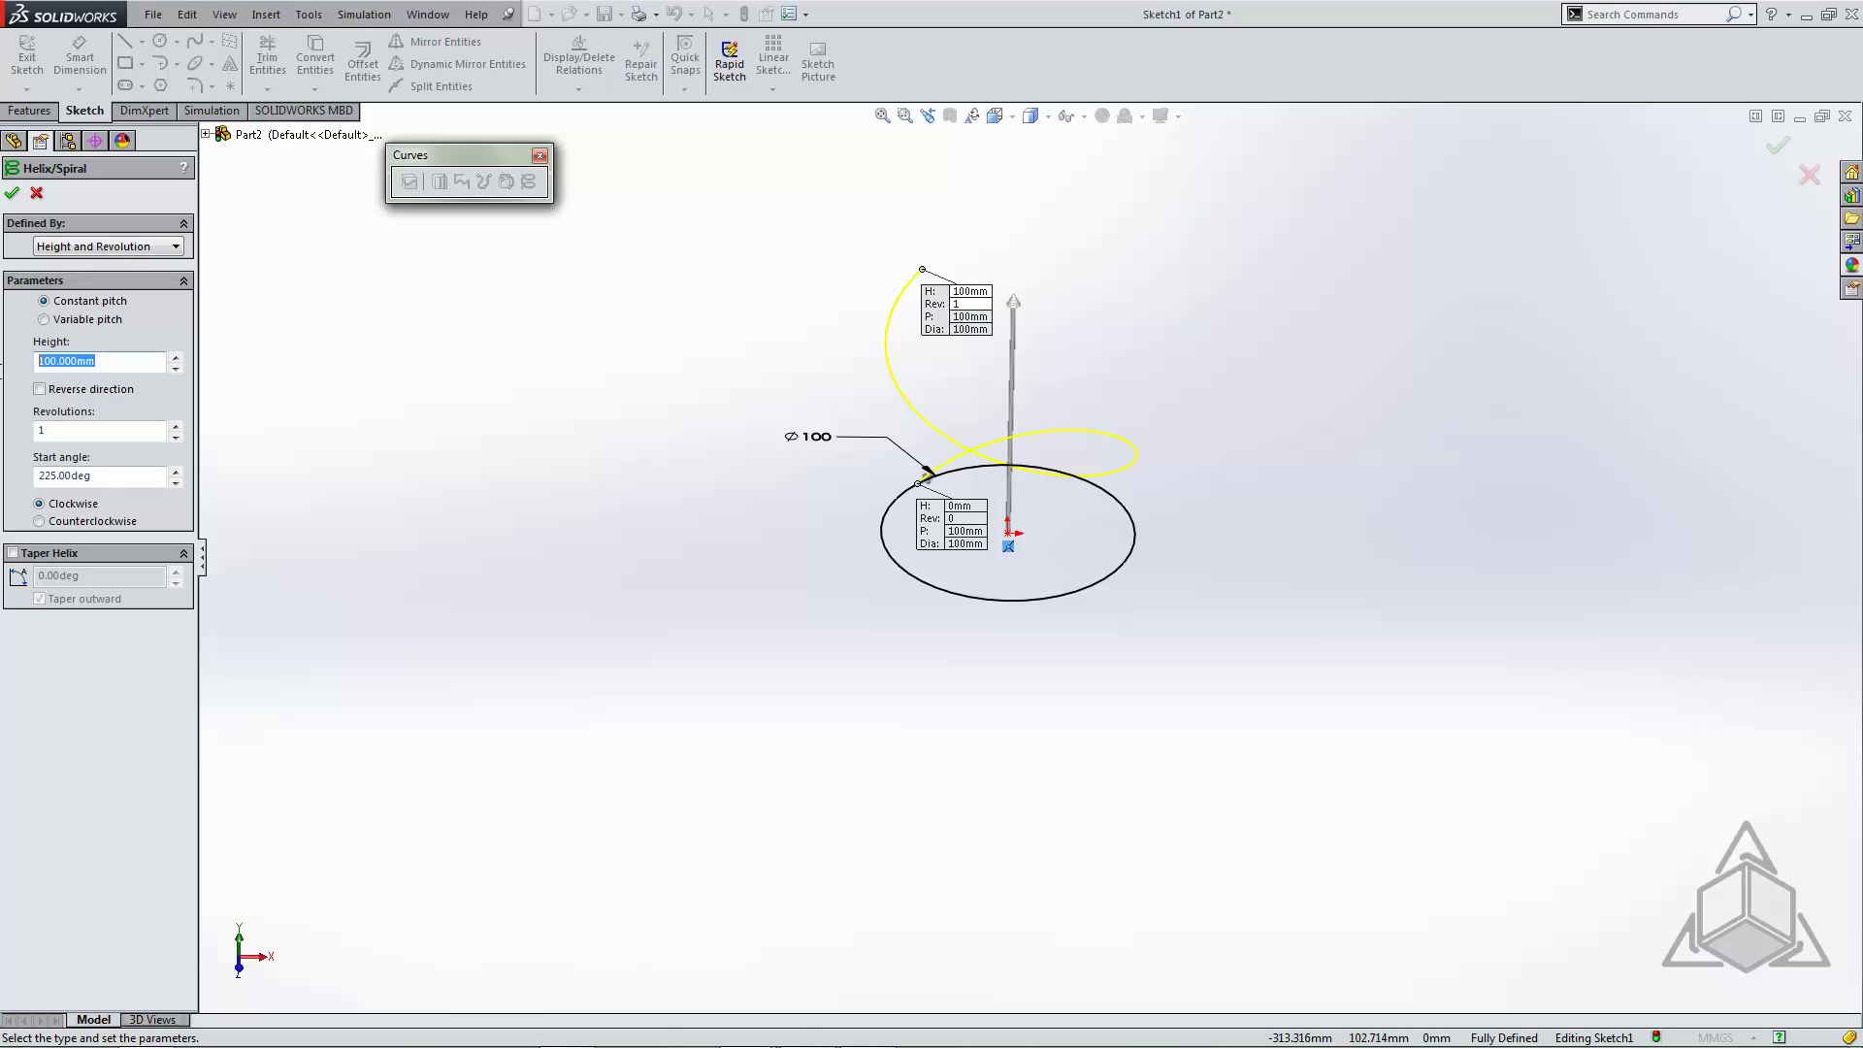
{"action": "type", "text": "300"}
{"action": "key", "text": "Return"}
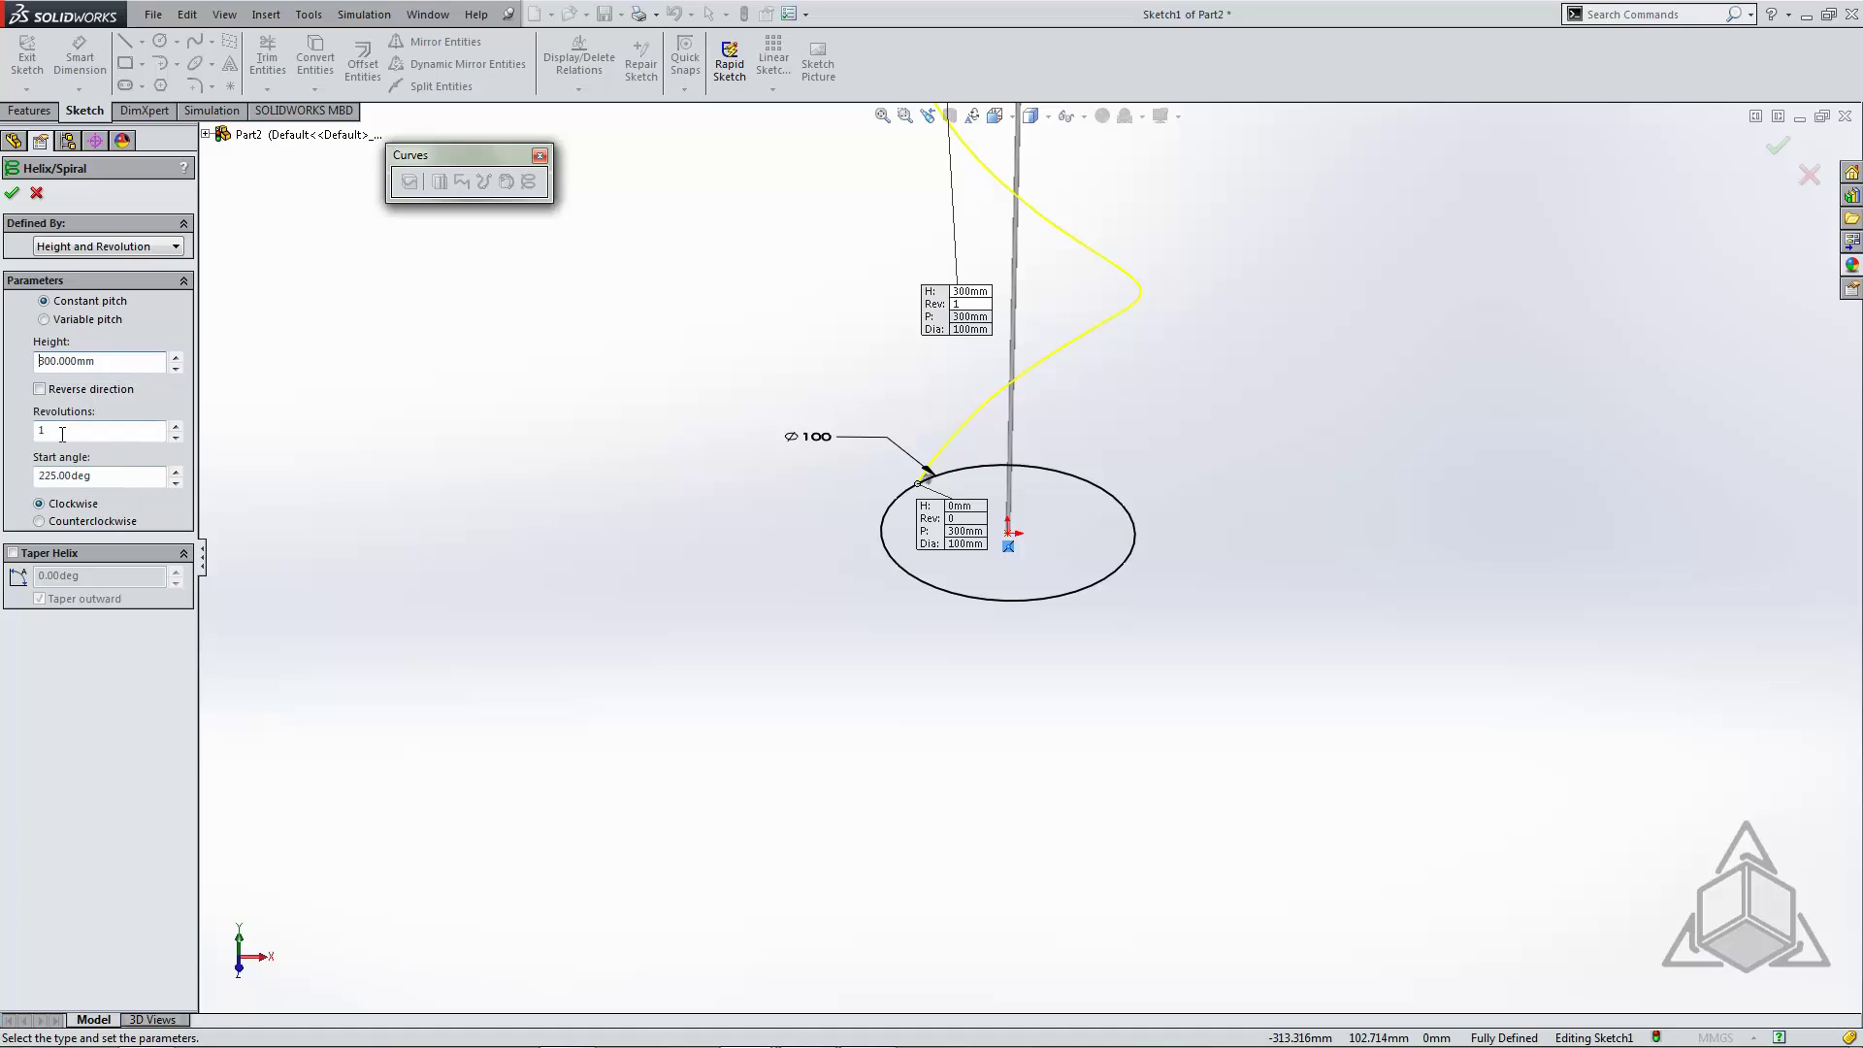
{"action": "key", "text": "Return"}
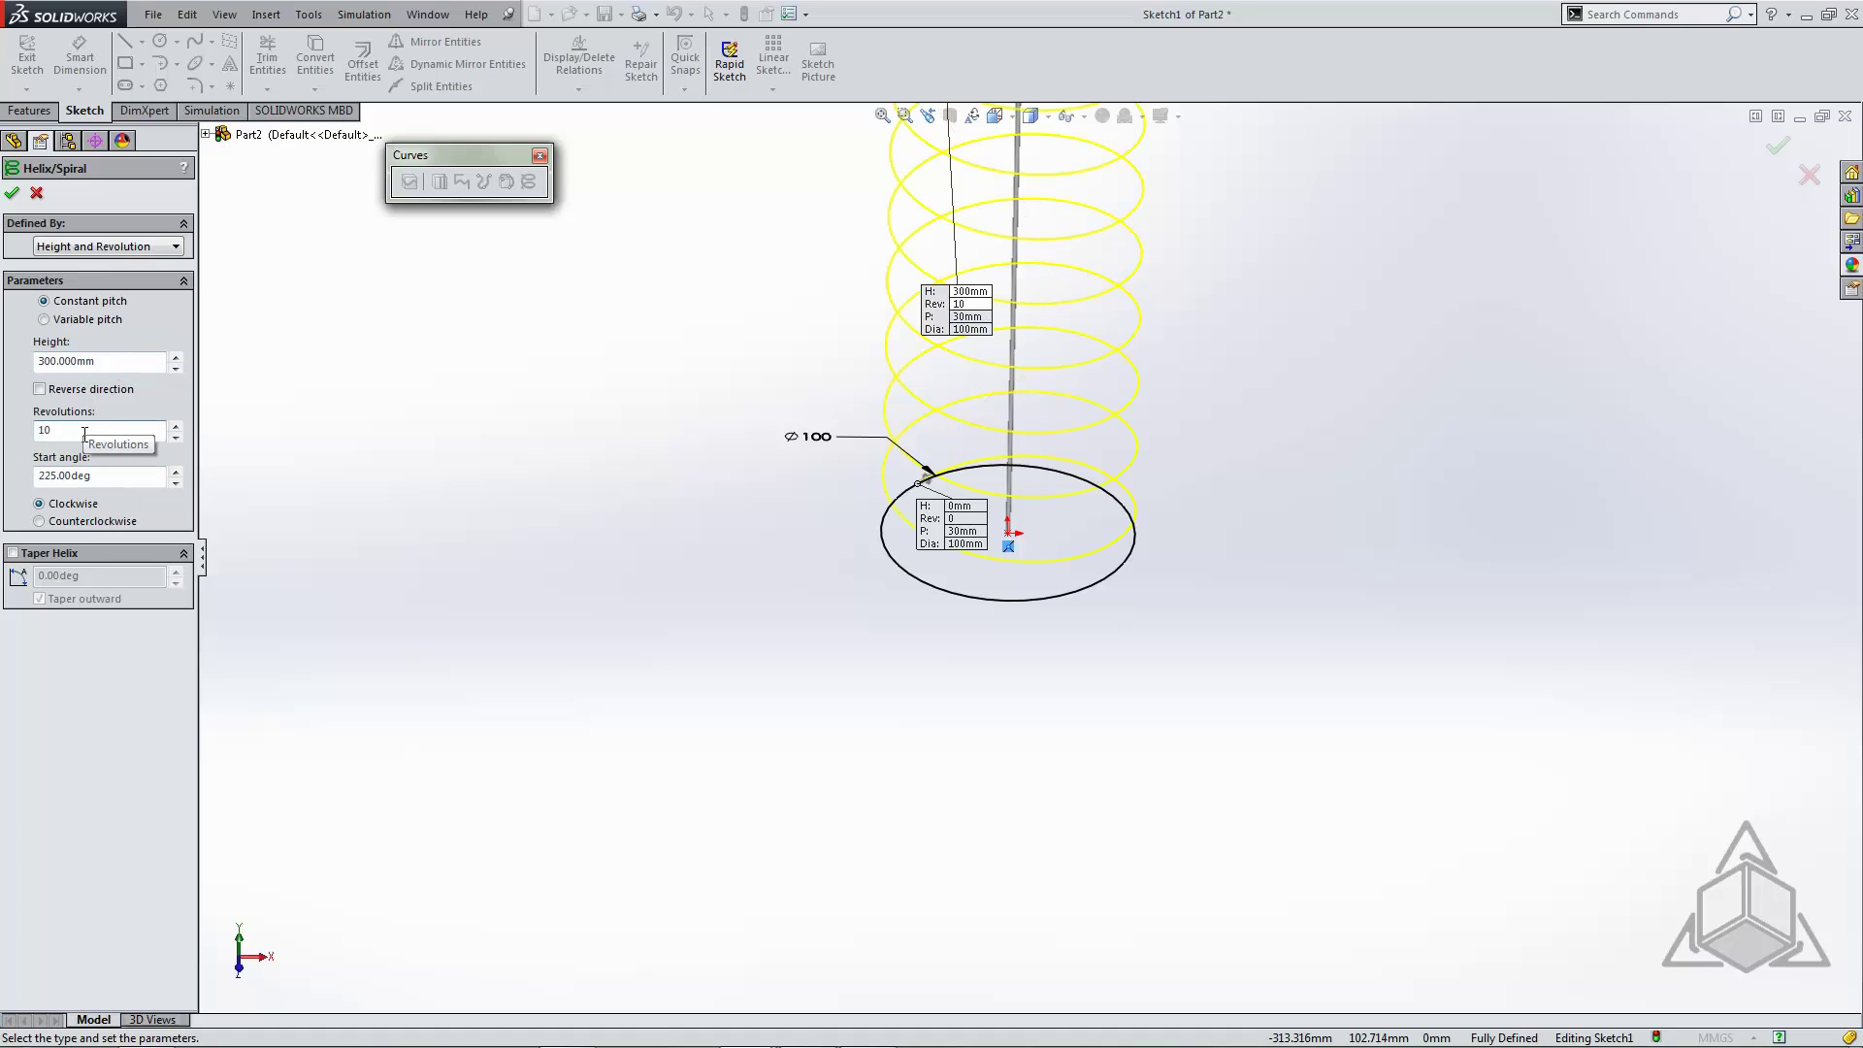
{"action": "left_click", "coordinate": [14, 191]}
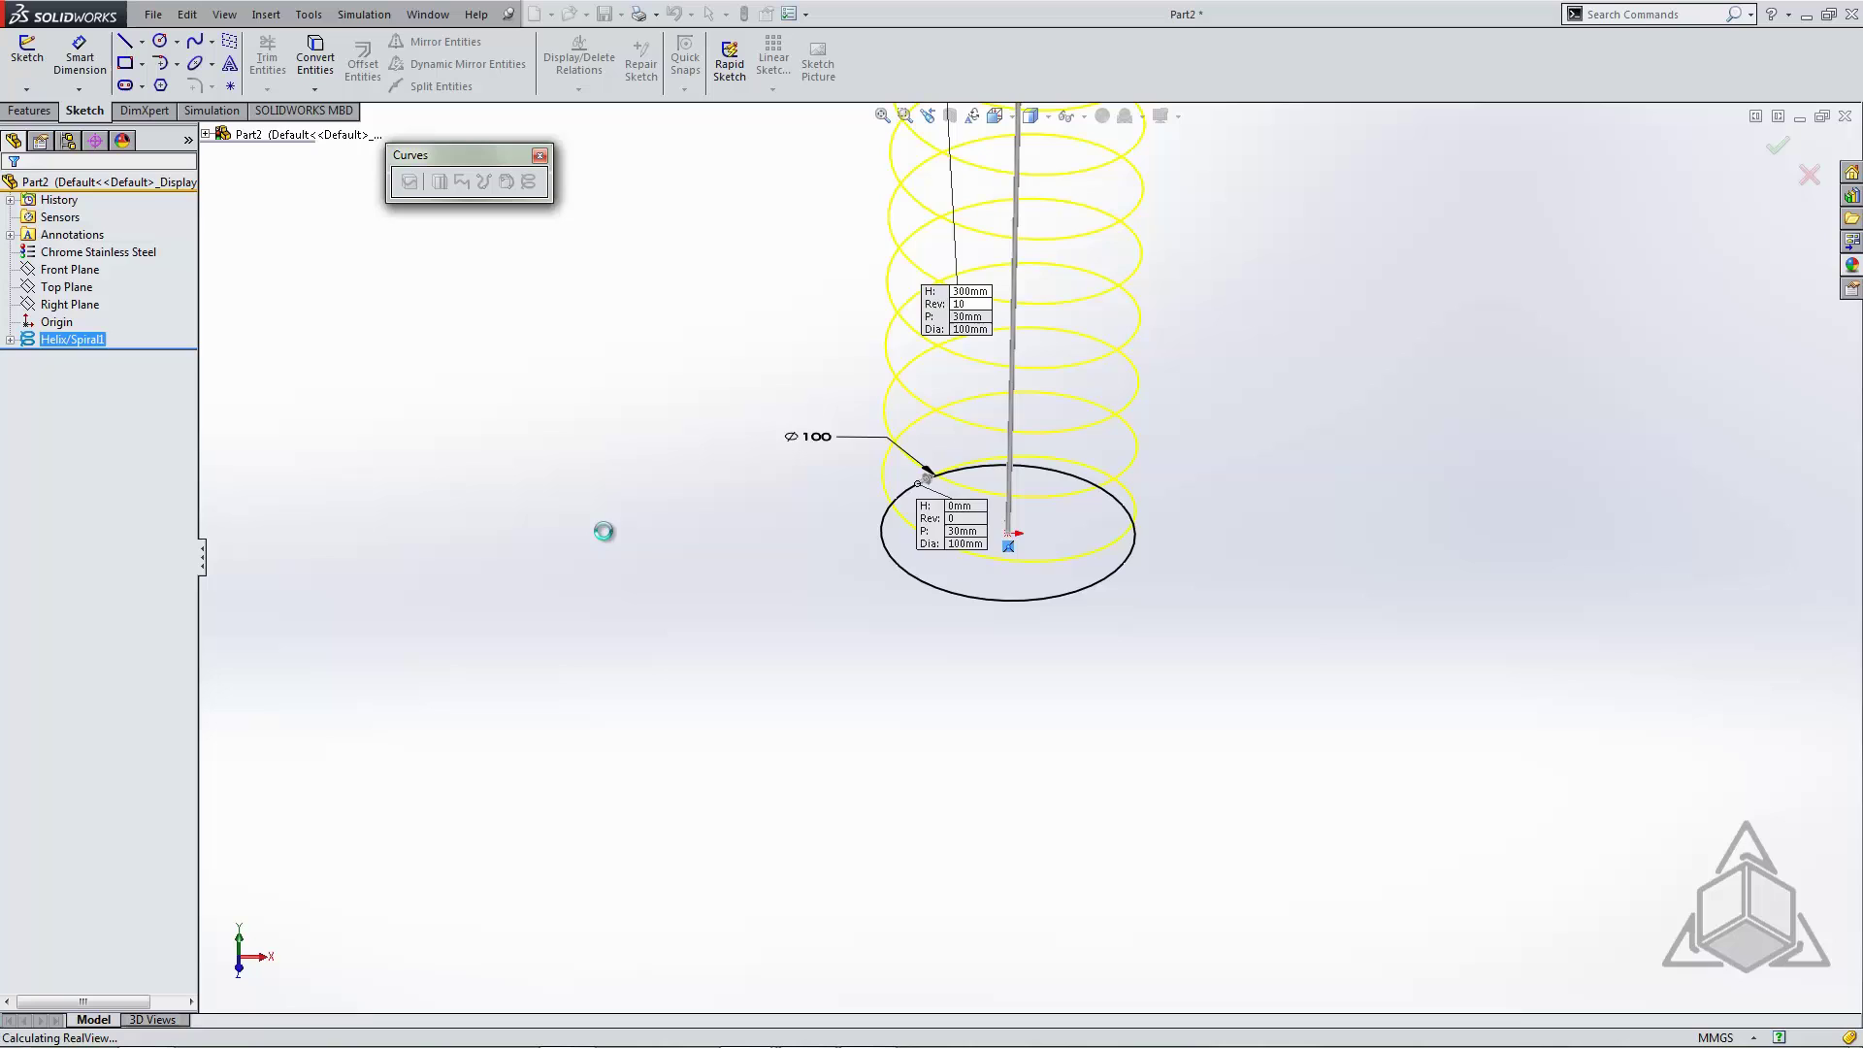
Orbit and zoom to inspect the helix coils, then select the helix curve
{"action": "middle_click_drag", "start_coordinate": [719, 578], "coordinate": [745, 491]}
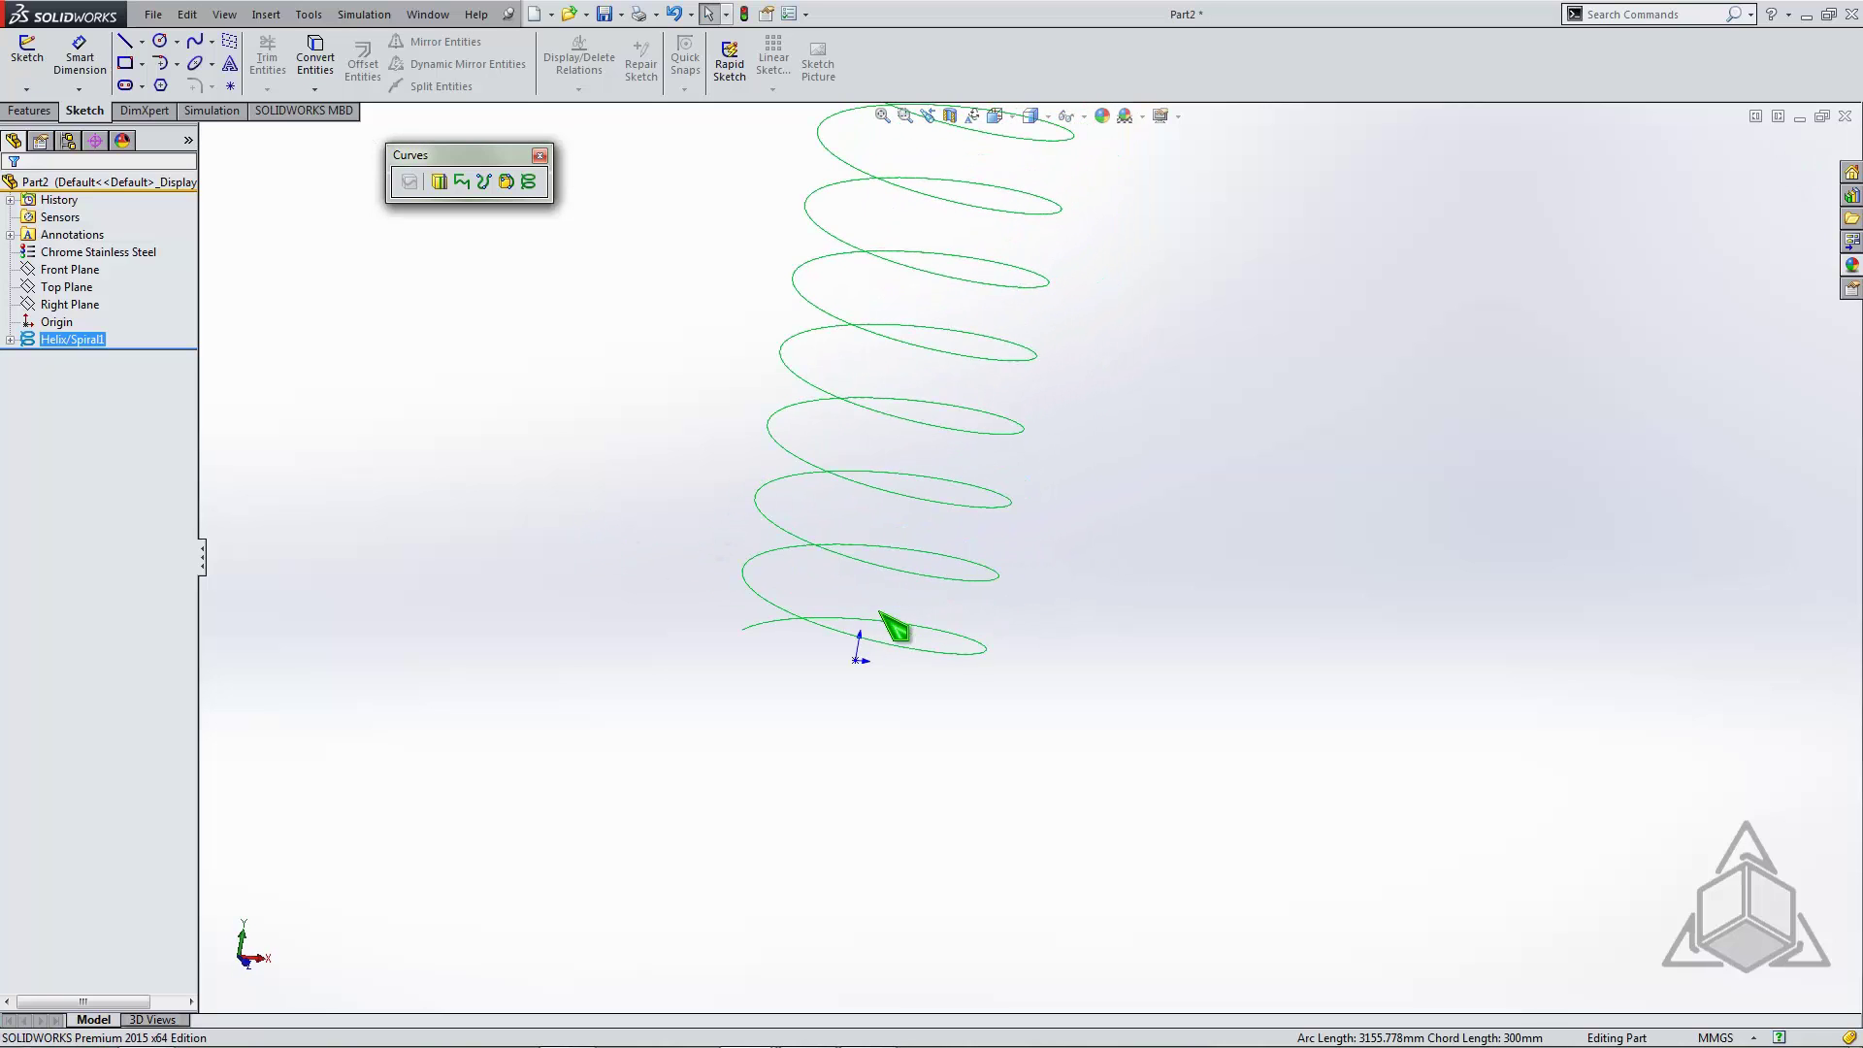
{"action": "scroll", "coordinate": [858, 631], "scroll_direction": "down", "scroll_amount": 3}
{"action": "middle_click_drag", "start_coordinate": [738, 684], "coordinate": [707, 698]}
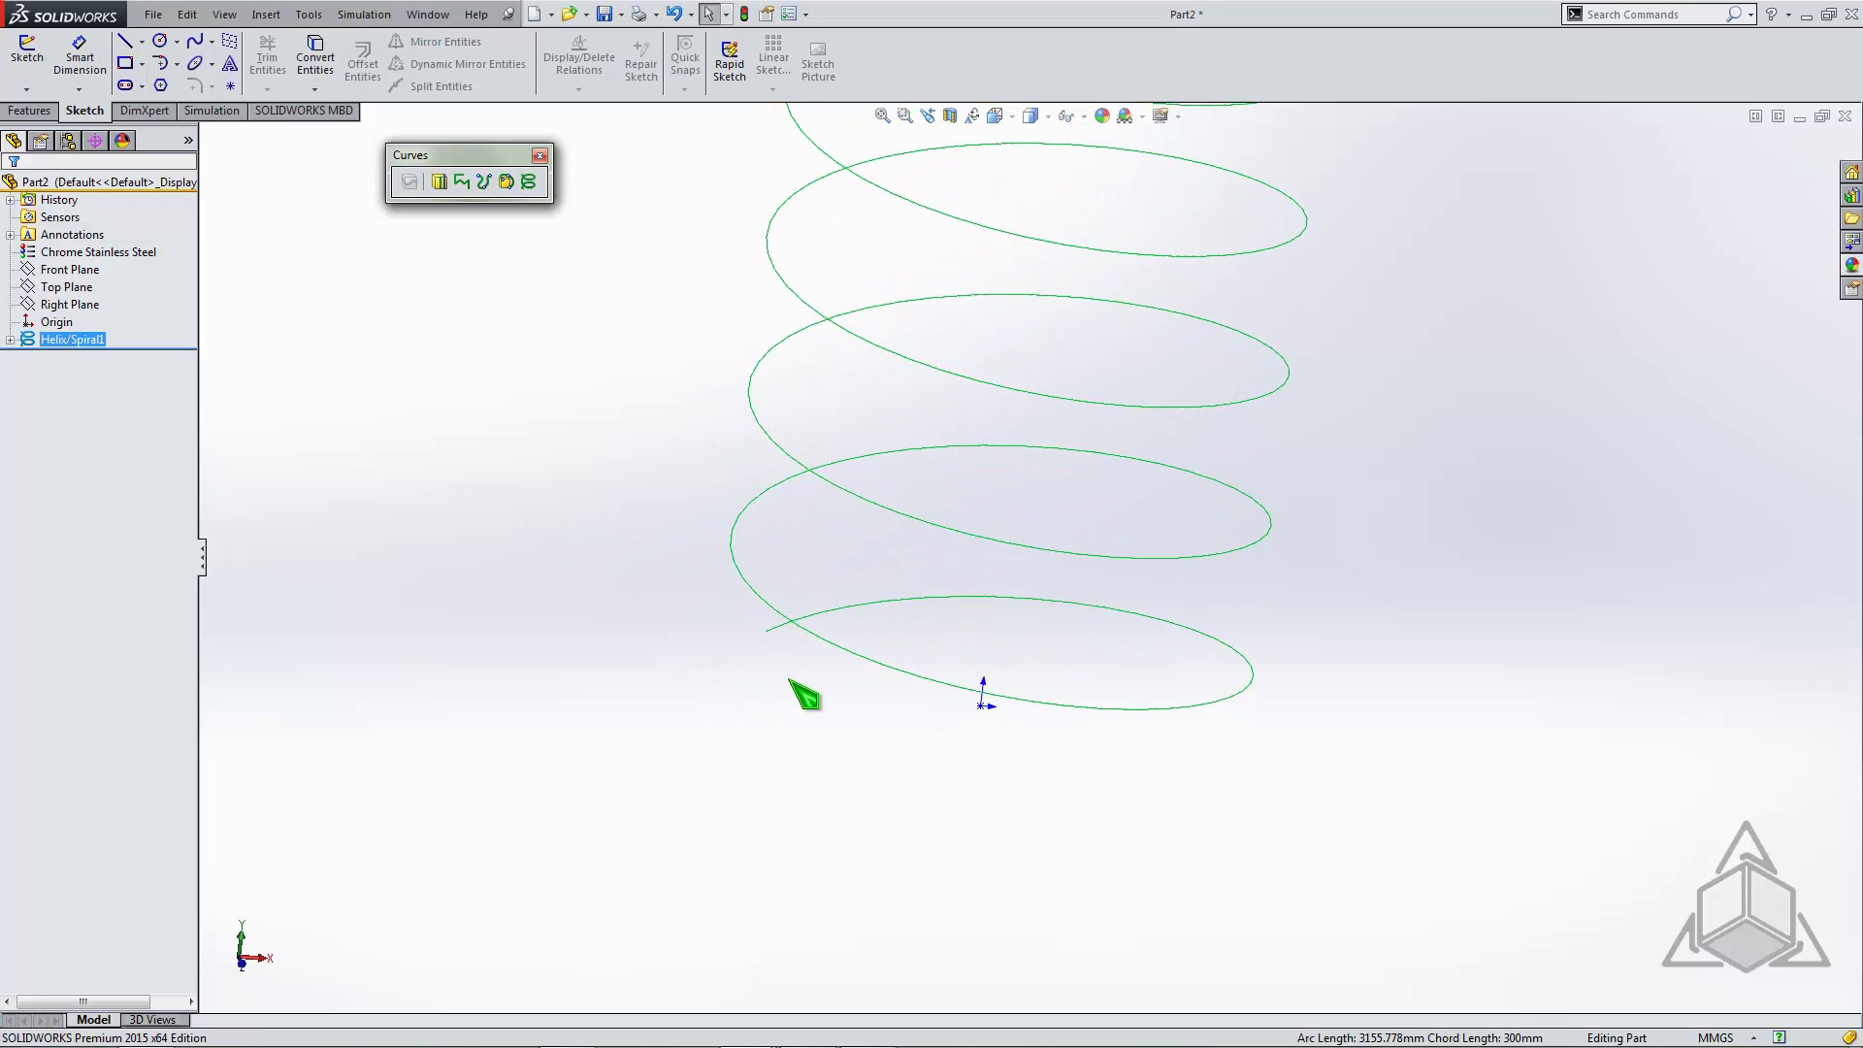
{"action": "left_click", "coordinate": [840, 612]}
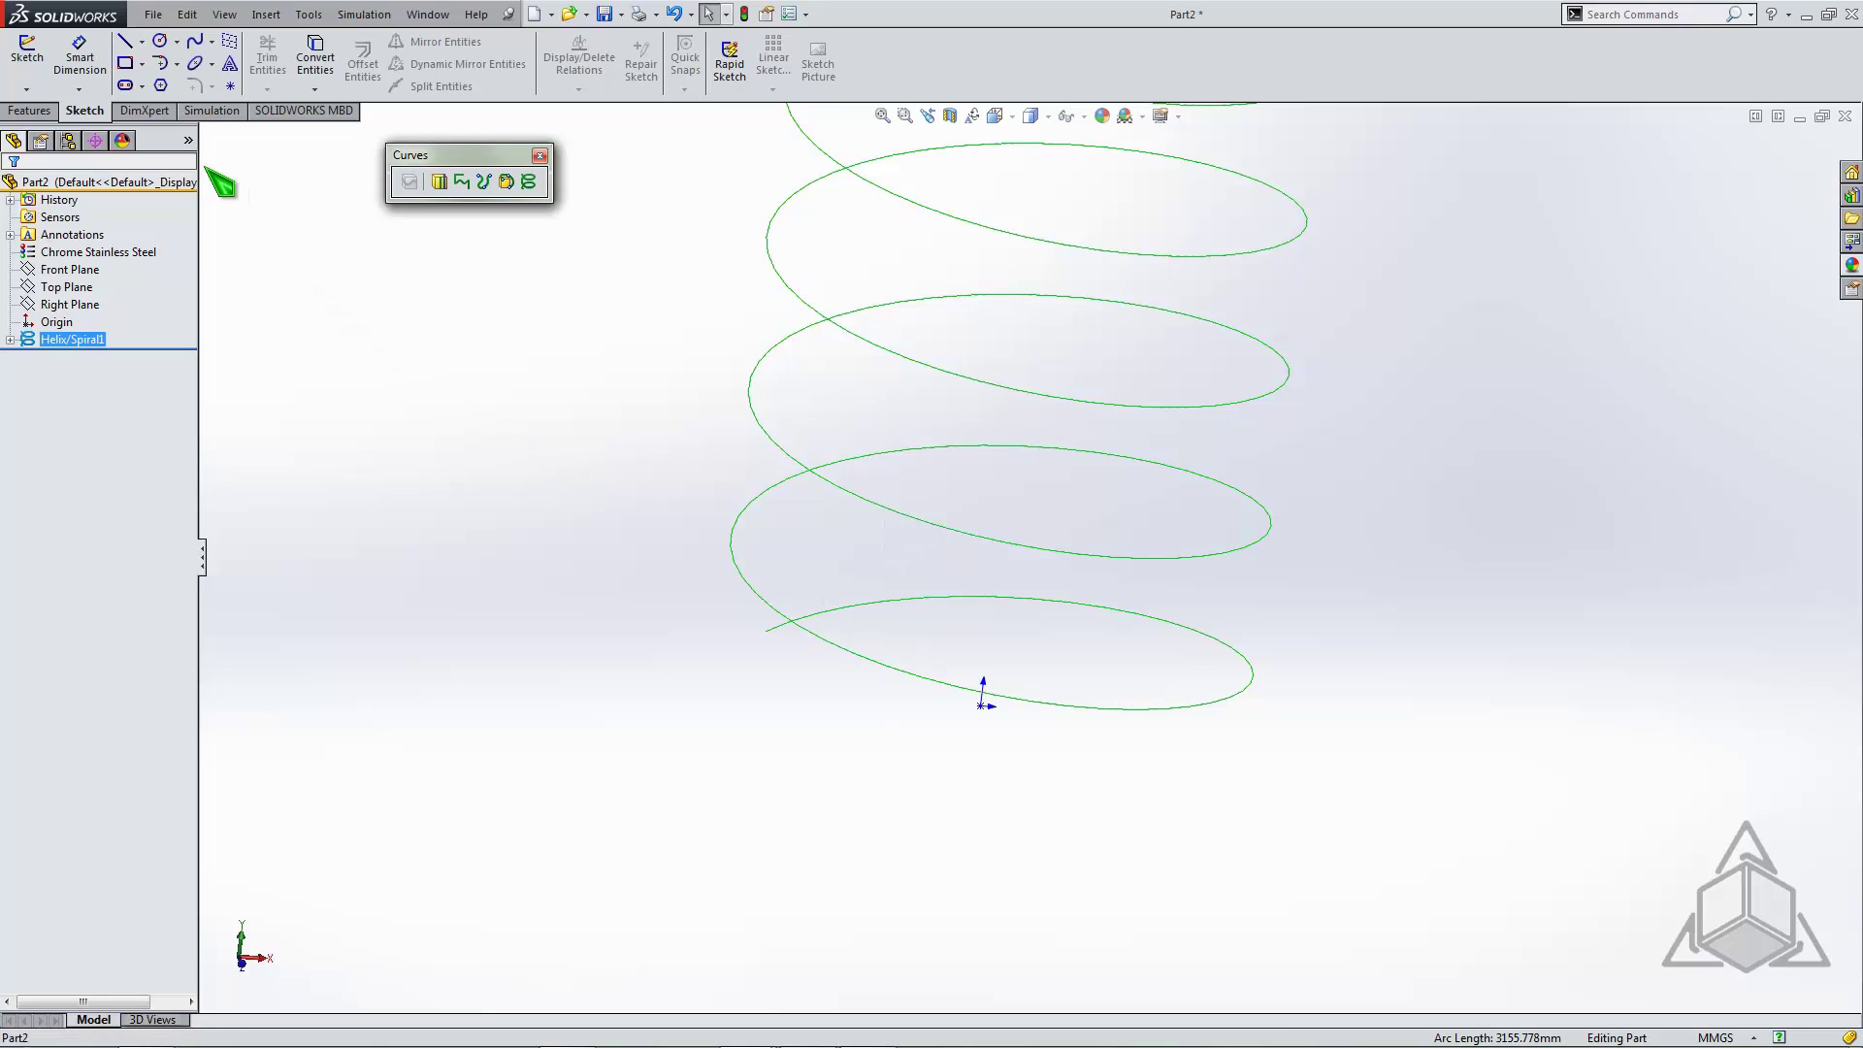
Start a sketch on Plane1 and draw a small circle near the helix start
{"action": "left_click", "coordinate": [27, 53]}
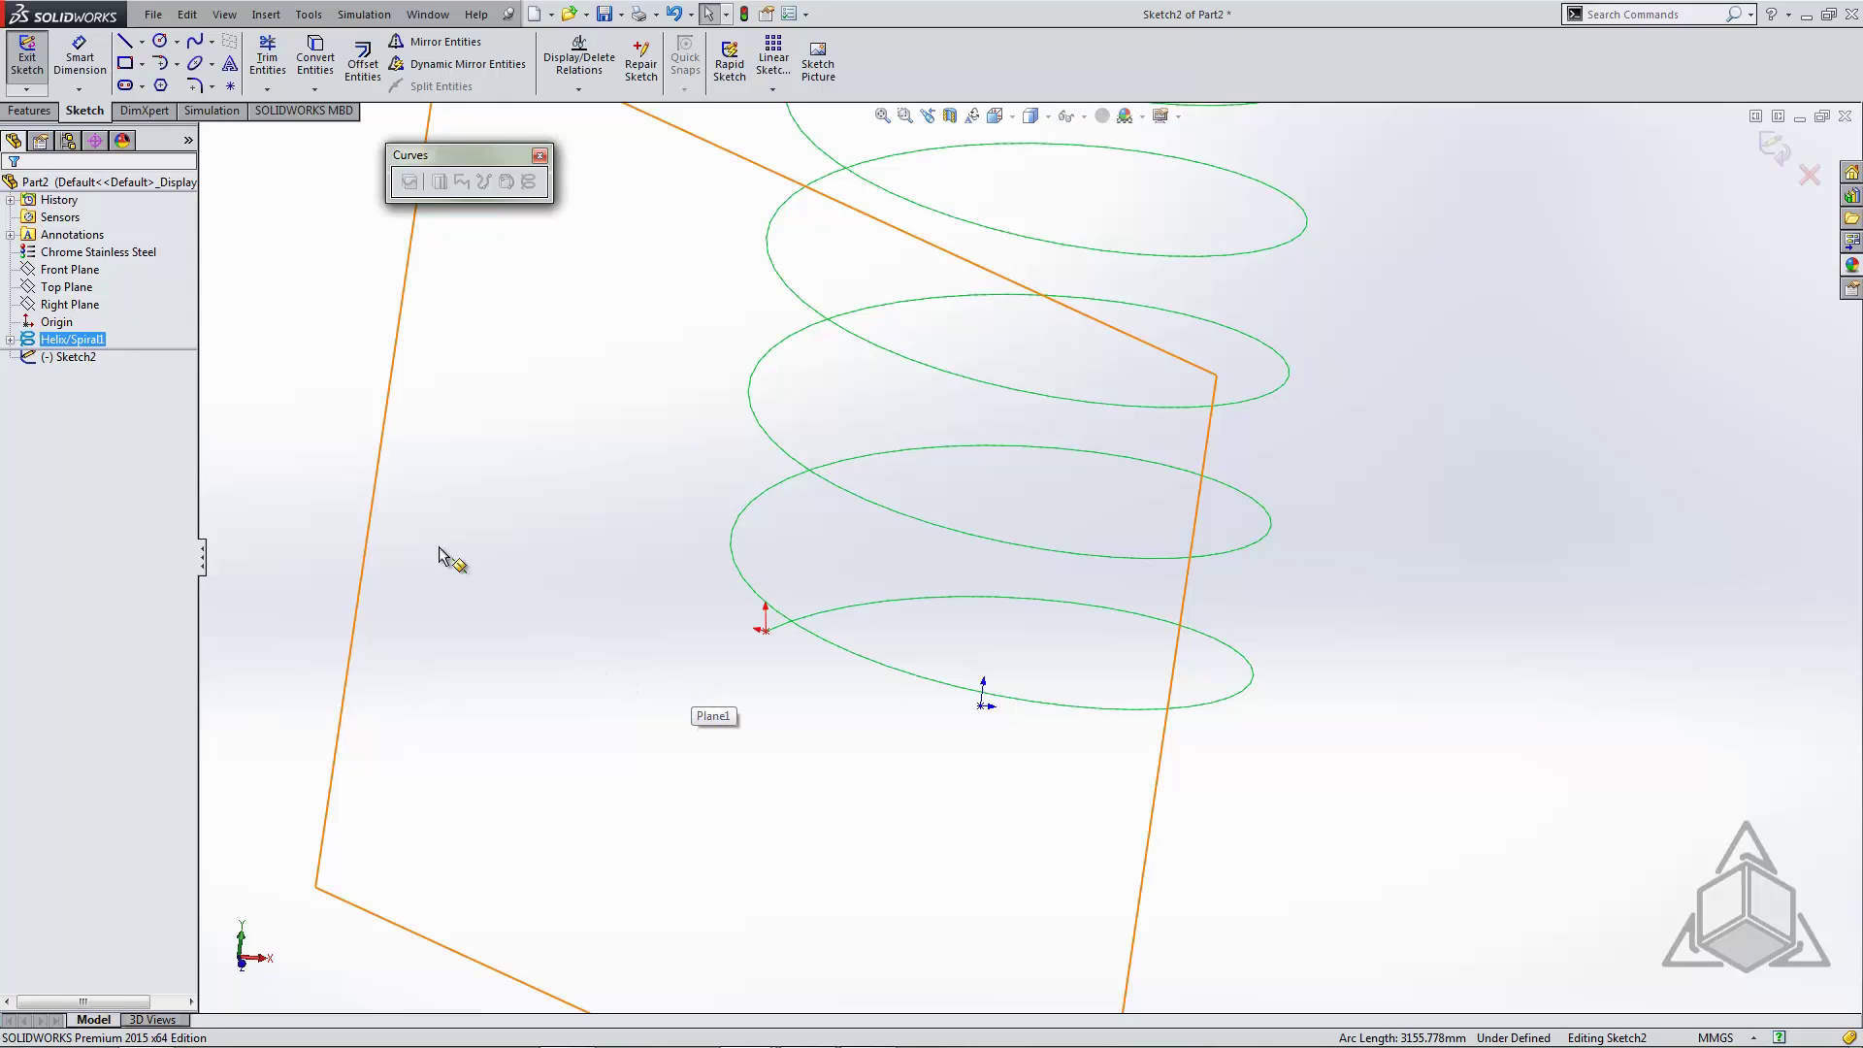
{"action": "left_click", "coordinate": [160, 41]}
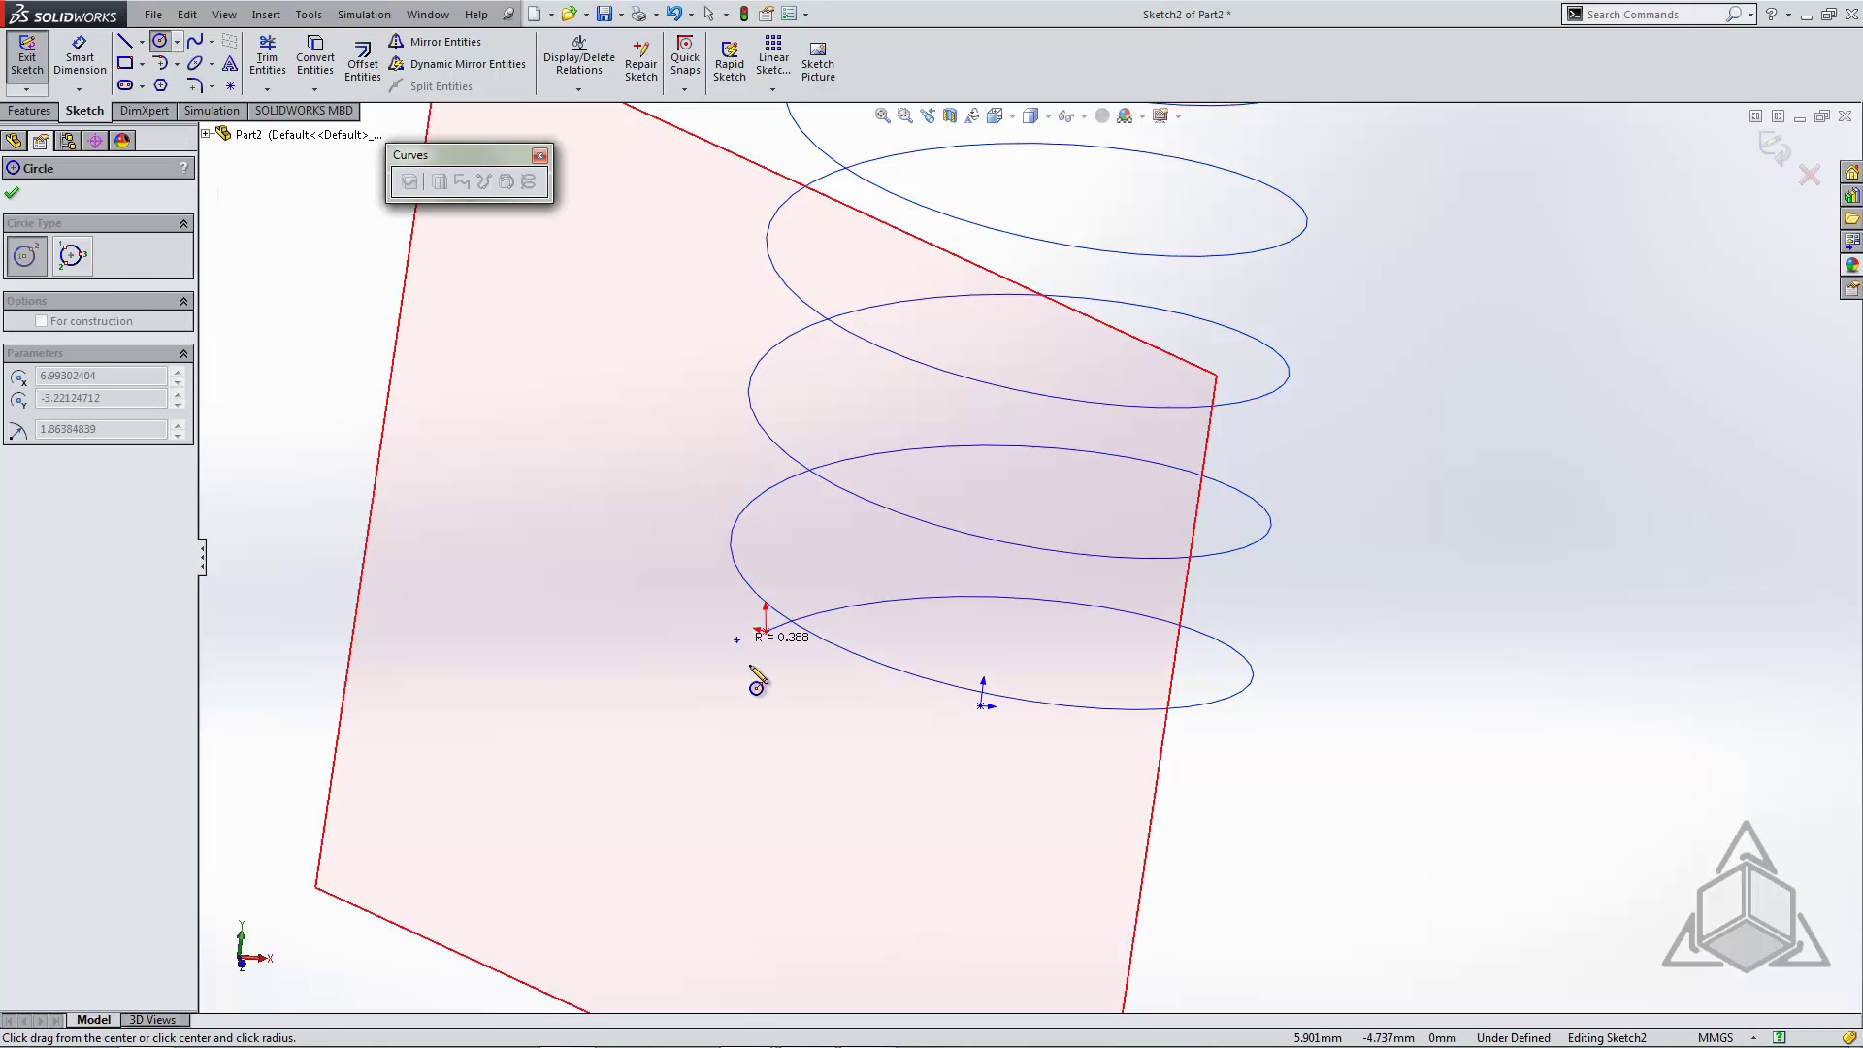
{"action": "left_click", "coordinate": [750, 668]}
{"action": "key", "text": "Escape"}
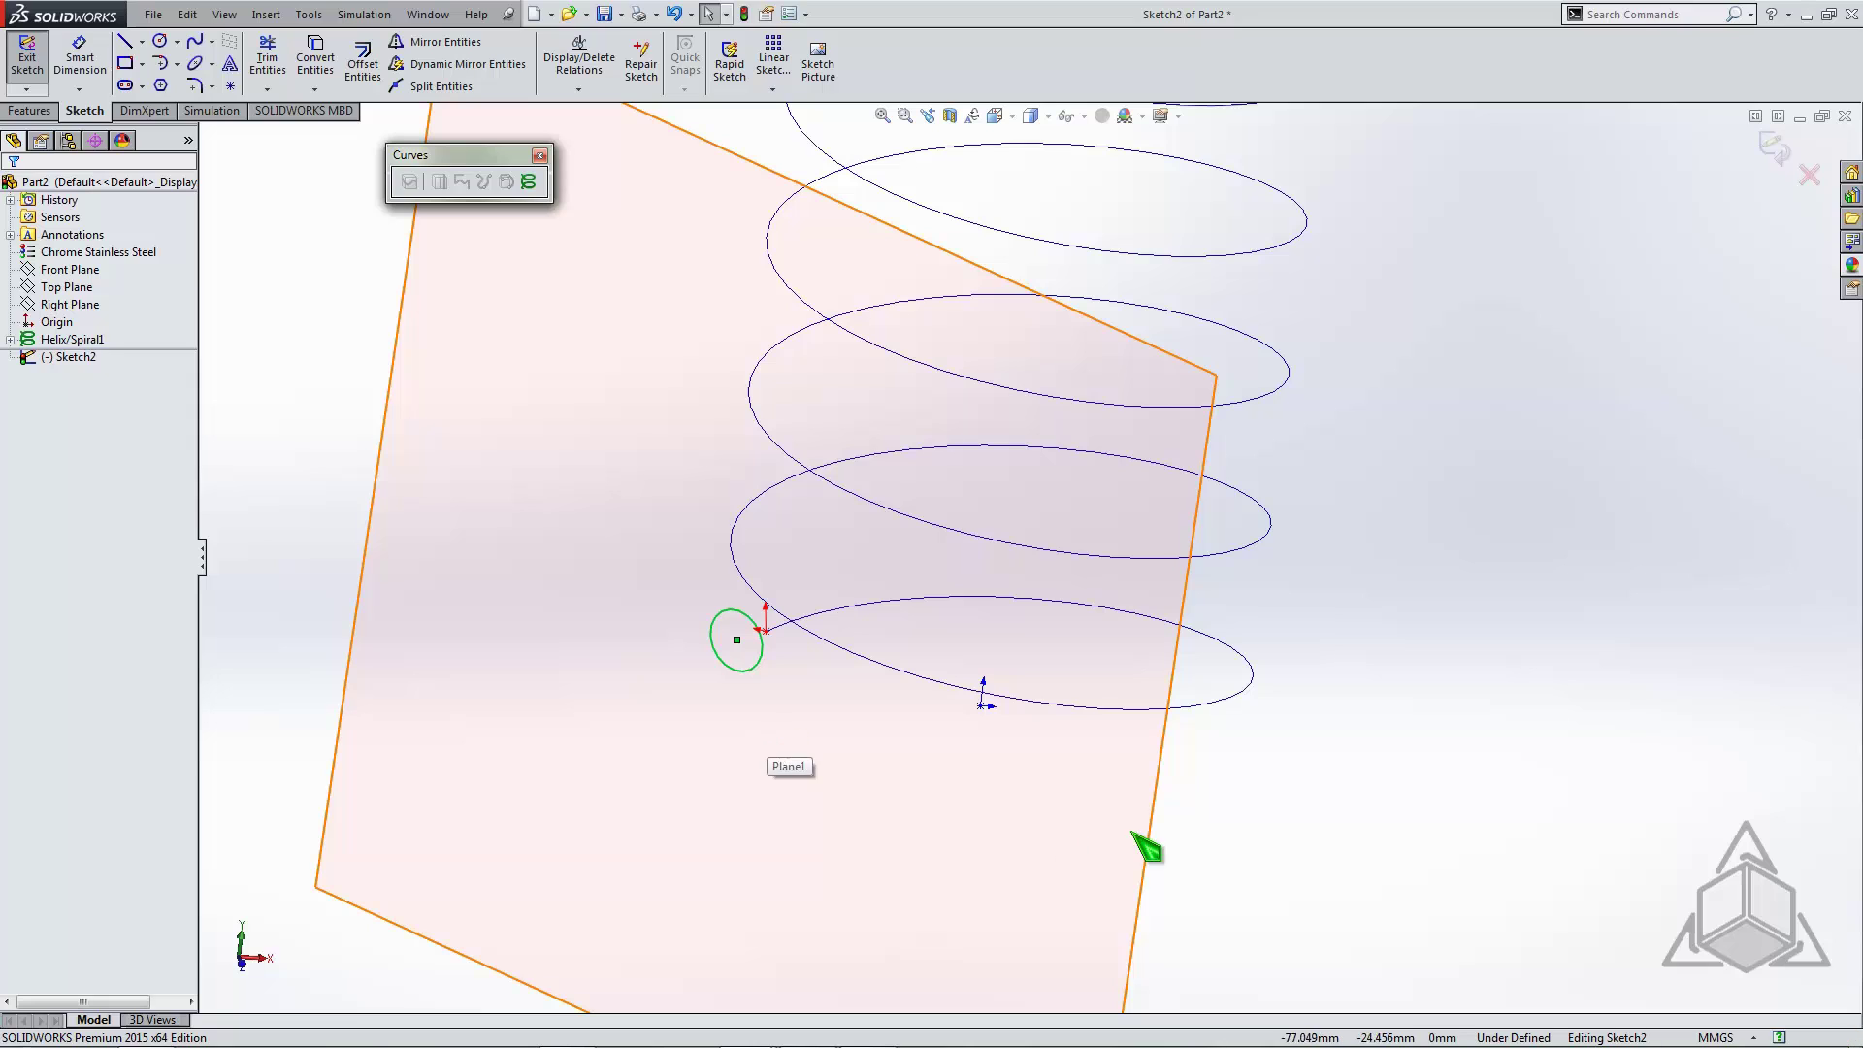
{"action": "left_click", "coordinate": [877, 786]}
Add a Pierce relation so the circle's centre sits on the helix
{"action": "left_click", "coordinate": [738, 640]}
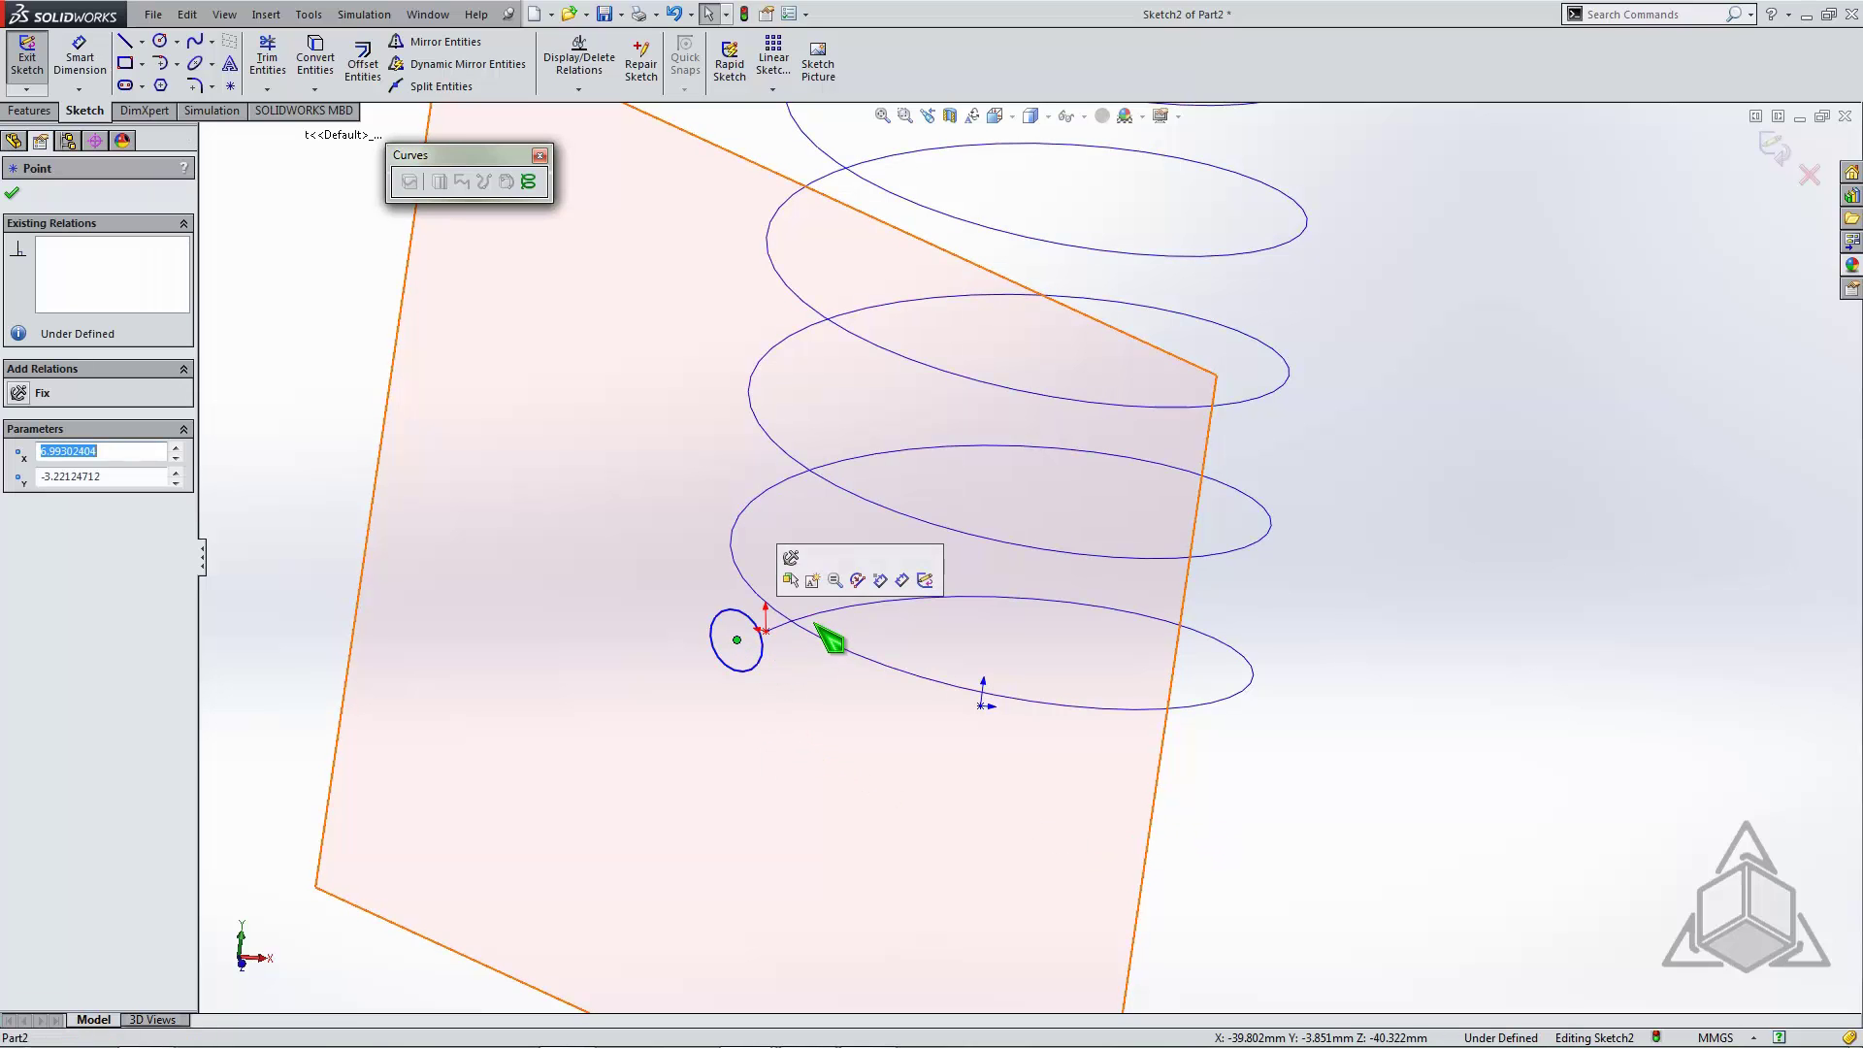
{"action": "left_click", "coordinate": [815, 617], "text": "ctrl"}
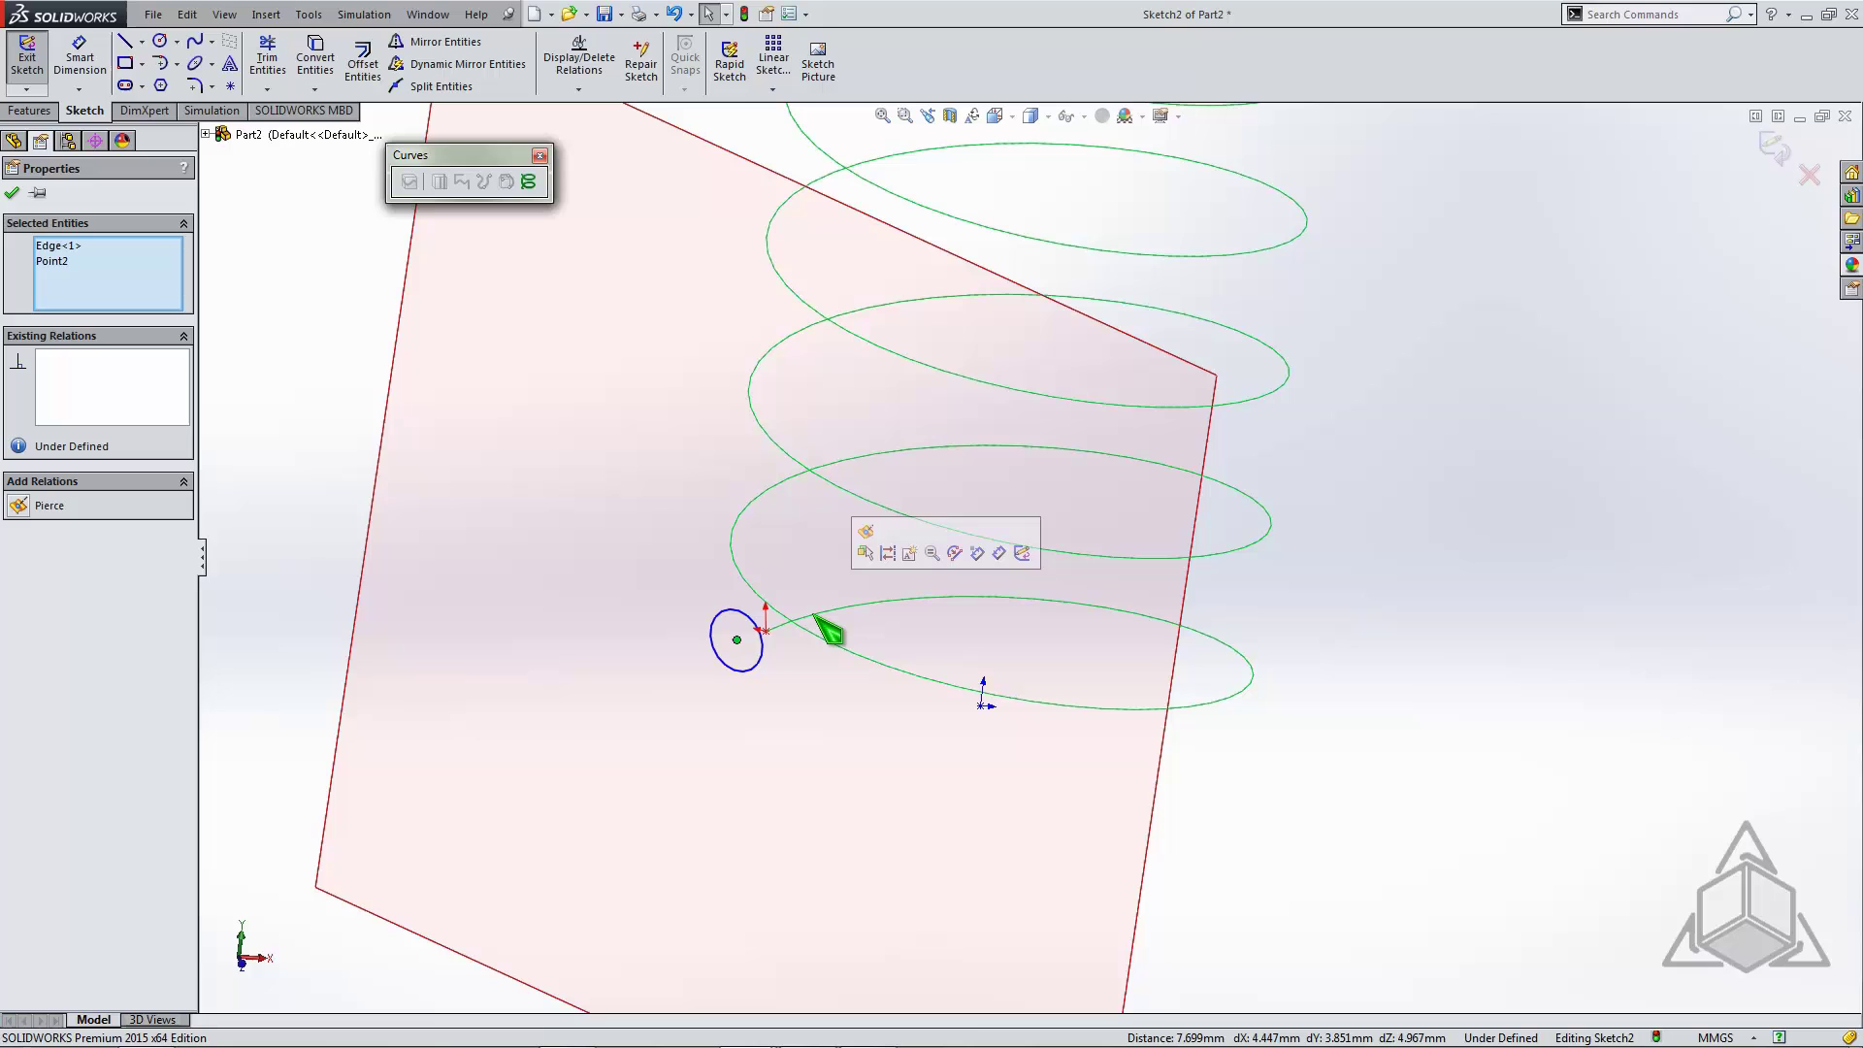
{"action": "left_click", "coordinate": [866, 530]}
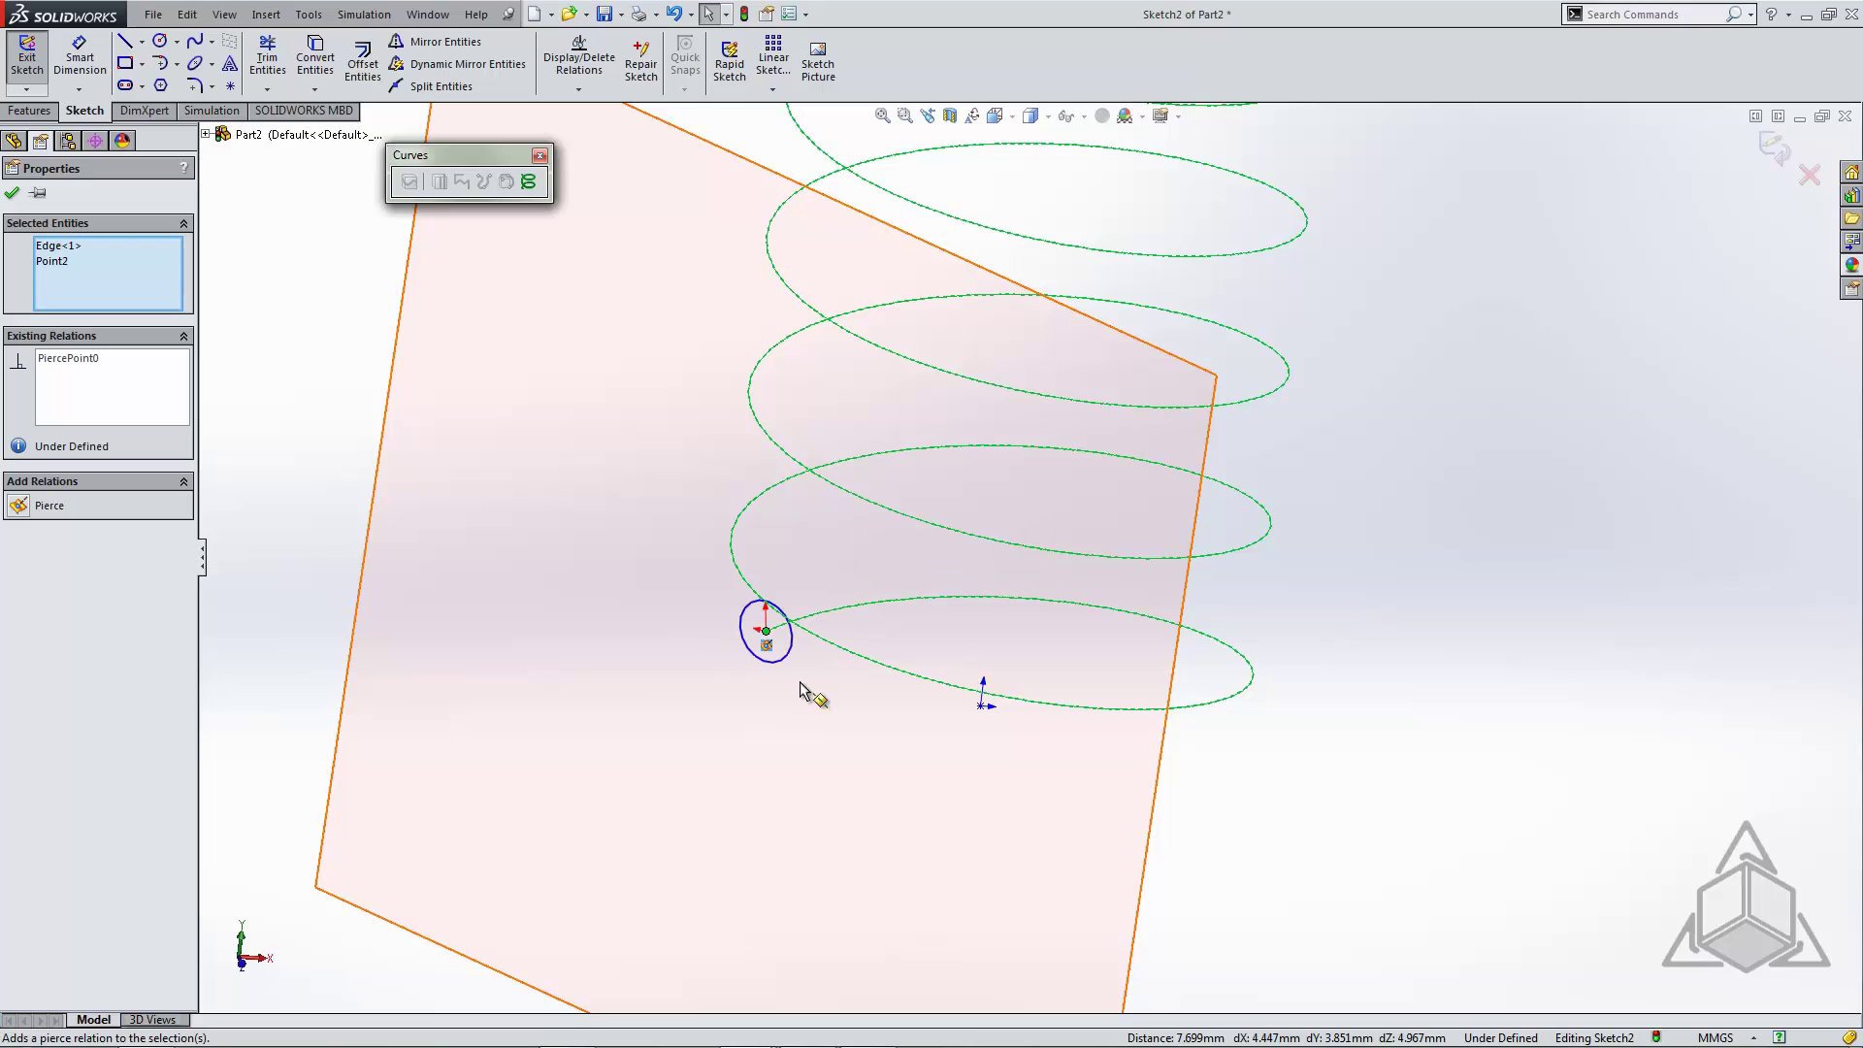
{"action": "middle_click_drag", "start_coordinate": [802, 641], "coordinate": [748, 720]}
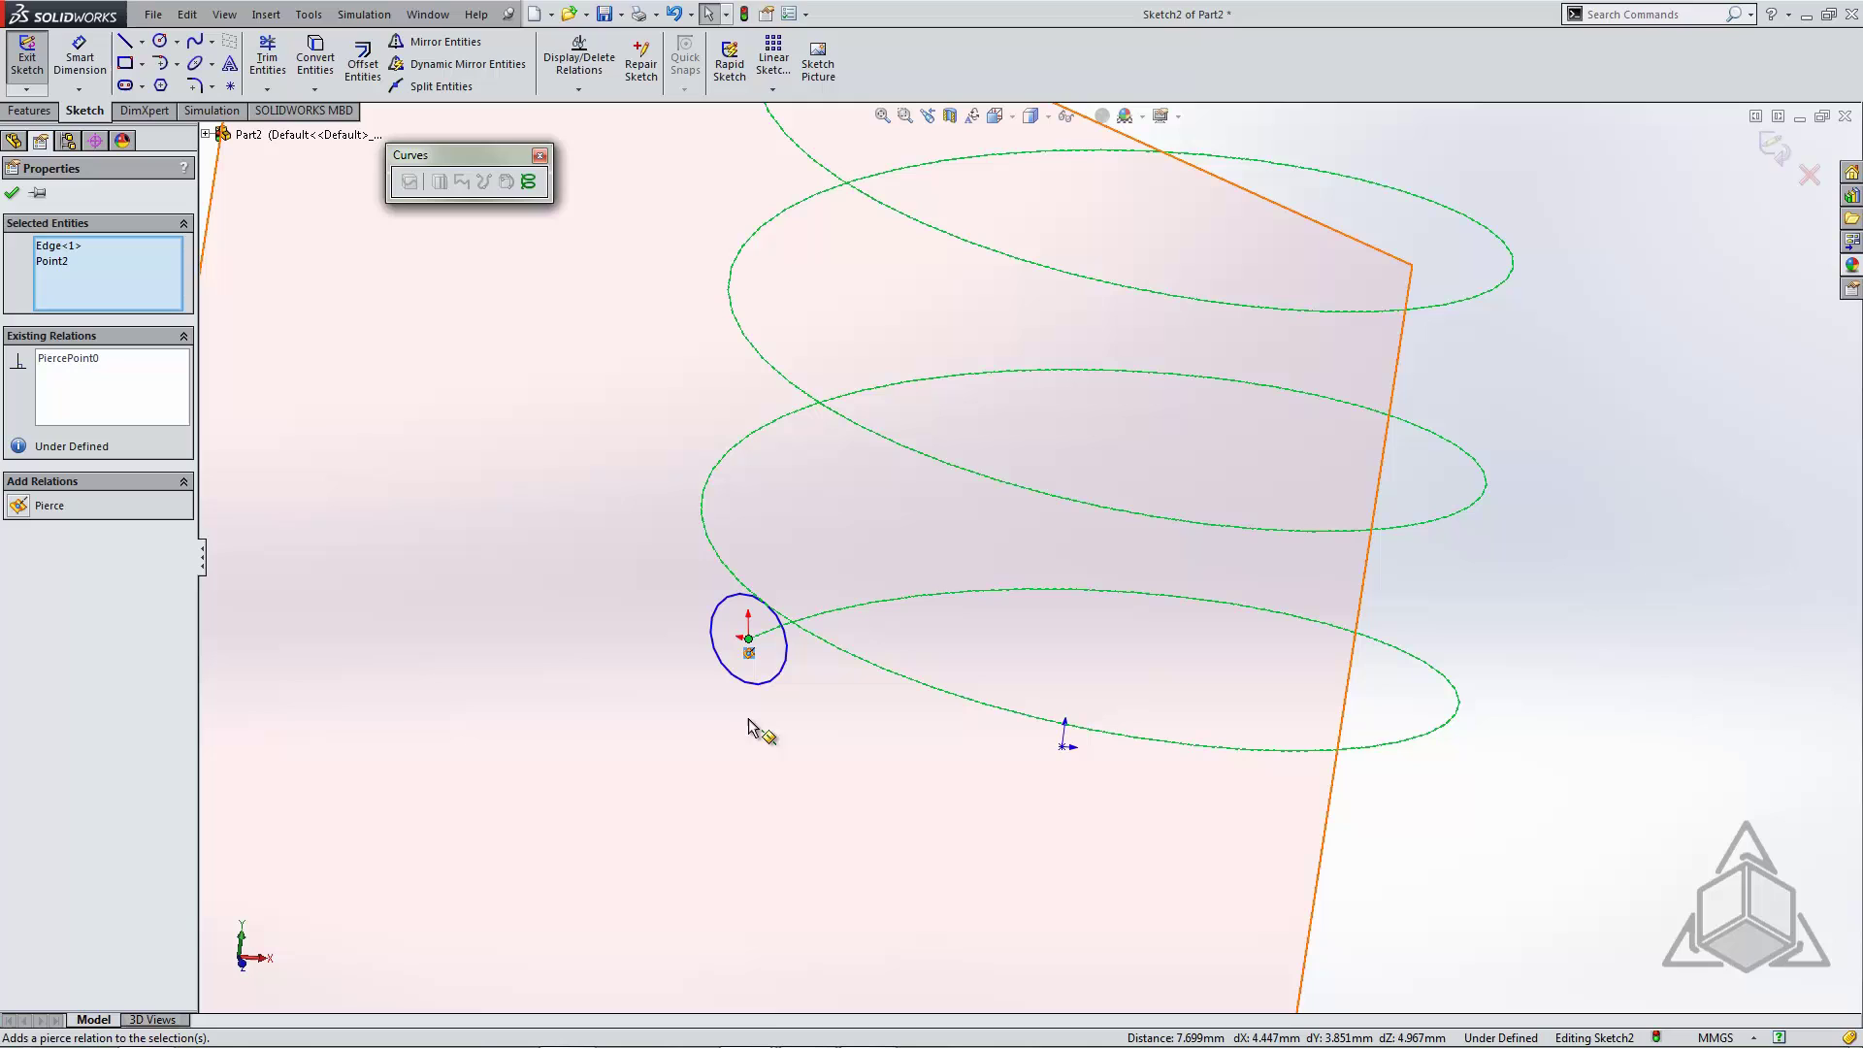
Dimension the profile circle to 14 mm diameter and exit the sketch
{"action": "right_click", "coordinate": [595, 637]}
{"action": "left_click", "coordinate": [669, 608]}
{"action": "left_click", "coordinate": [720, 672]}
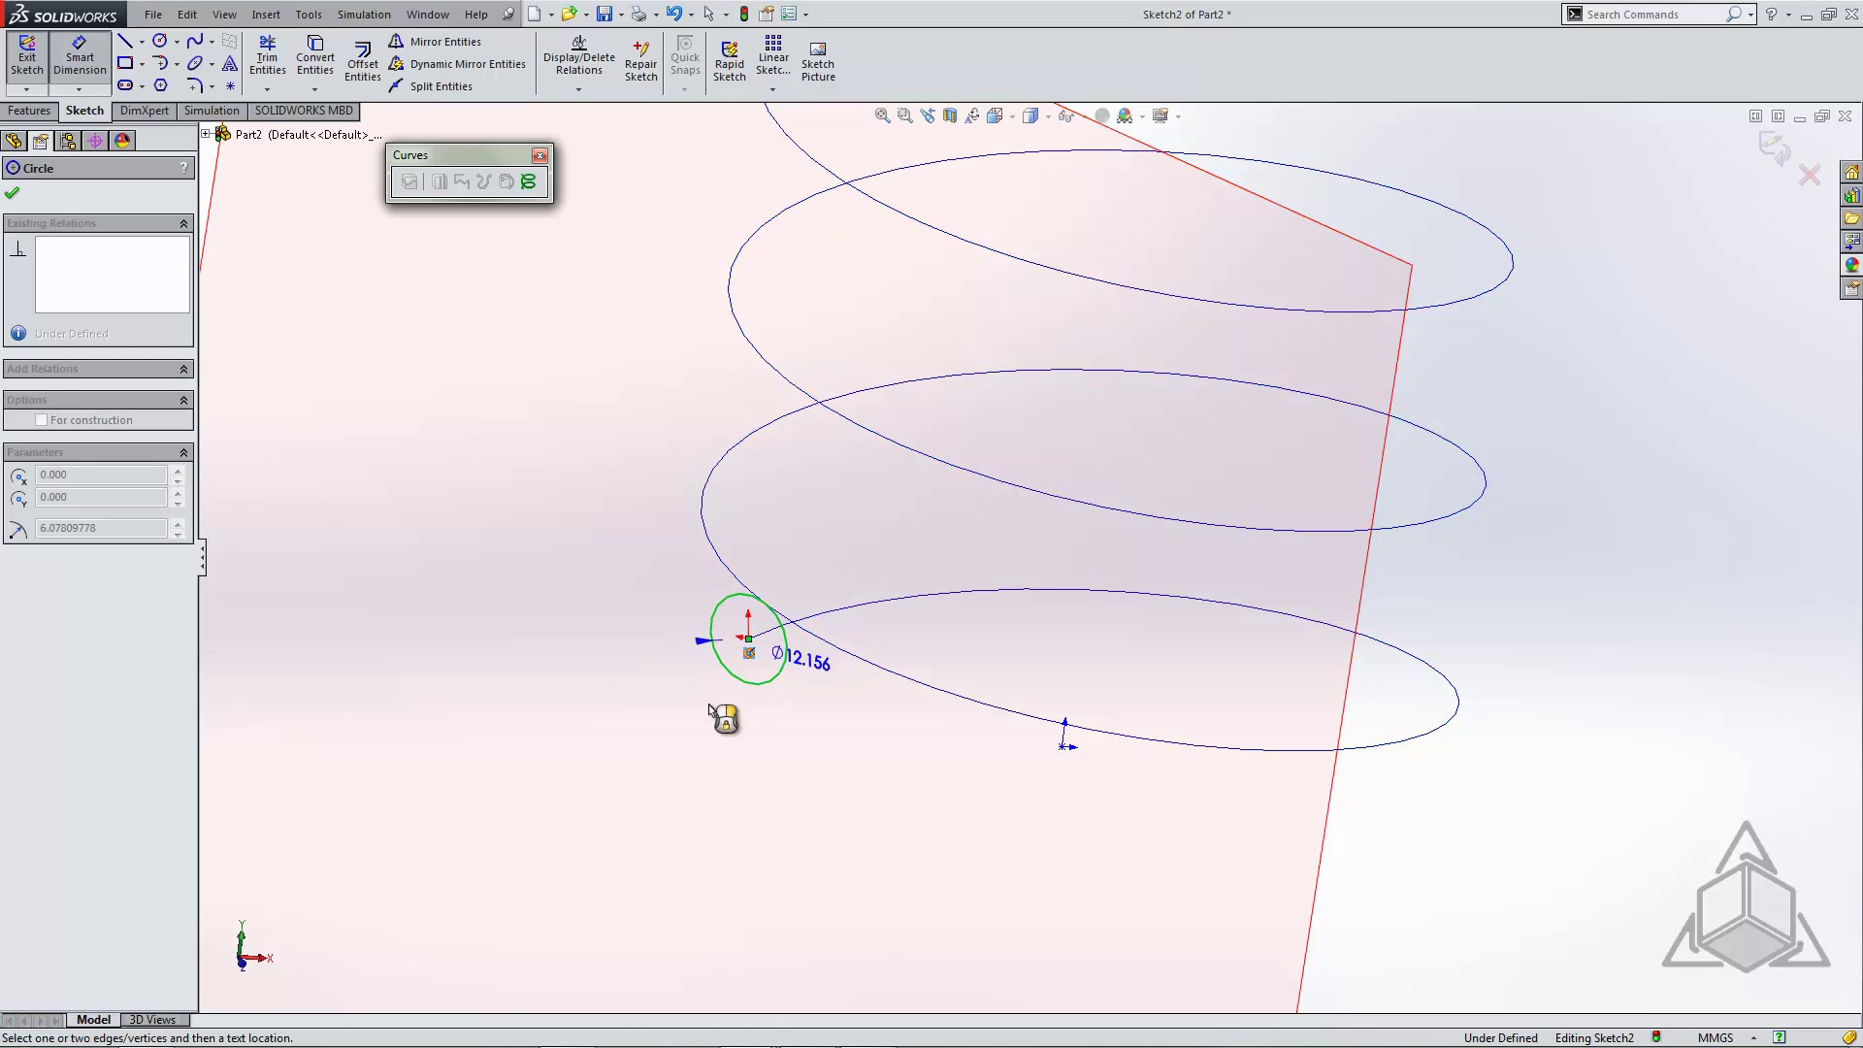
{"action": "left_click", "coordinate": [589, 714]}
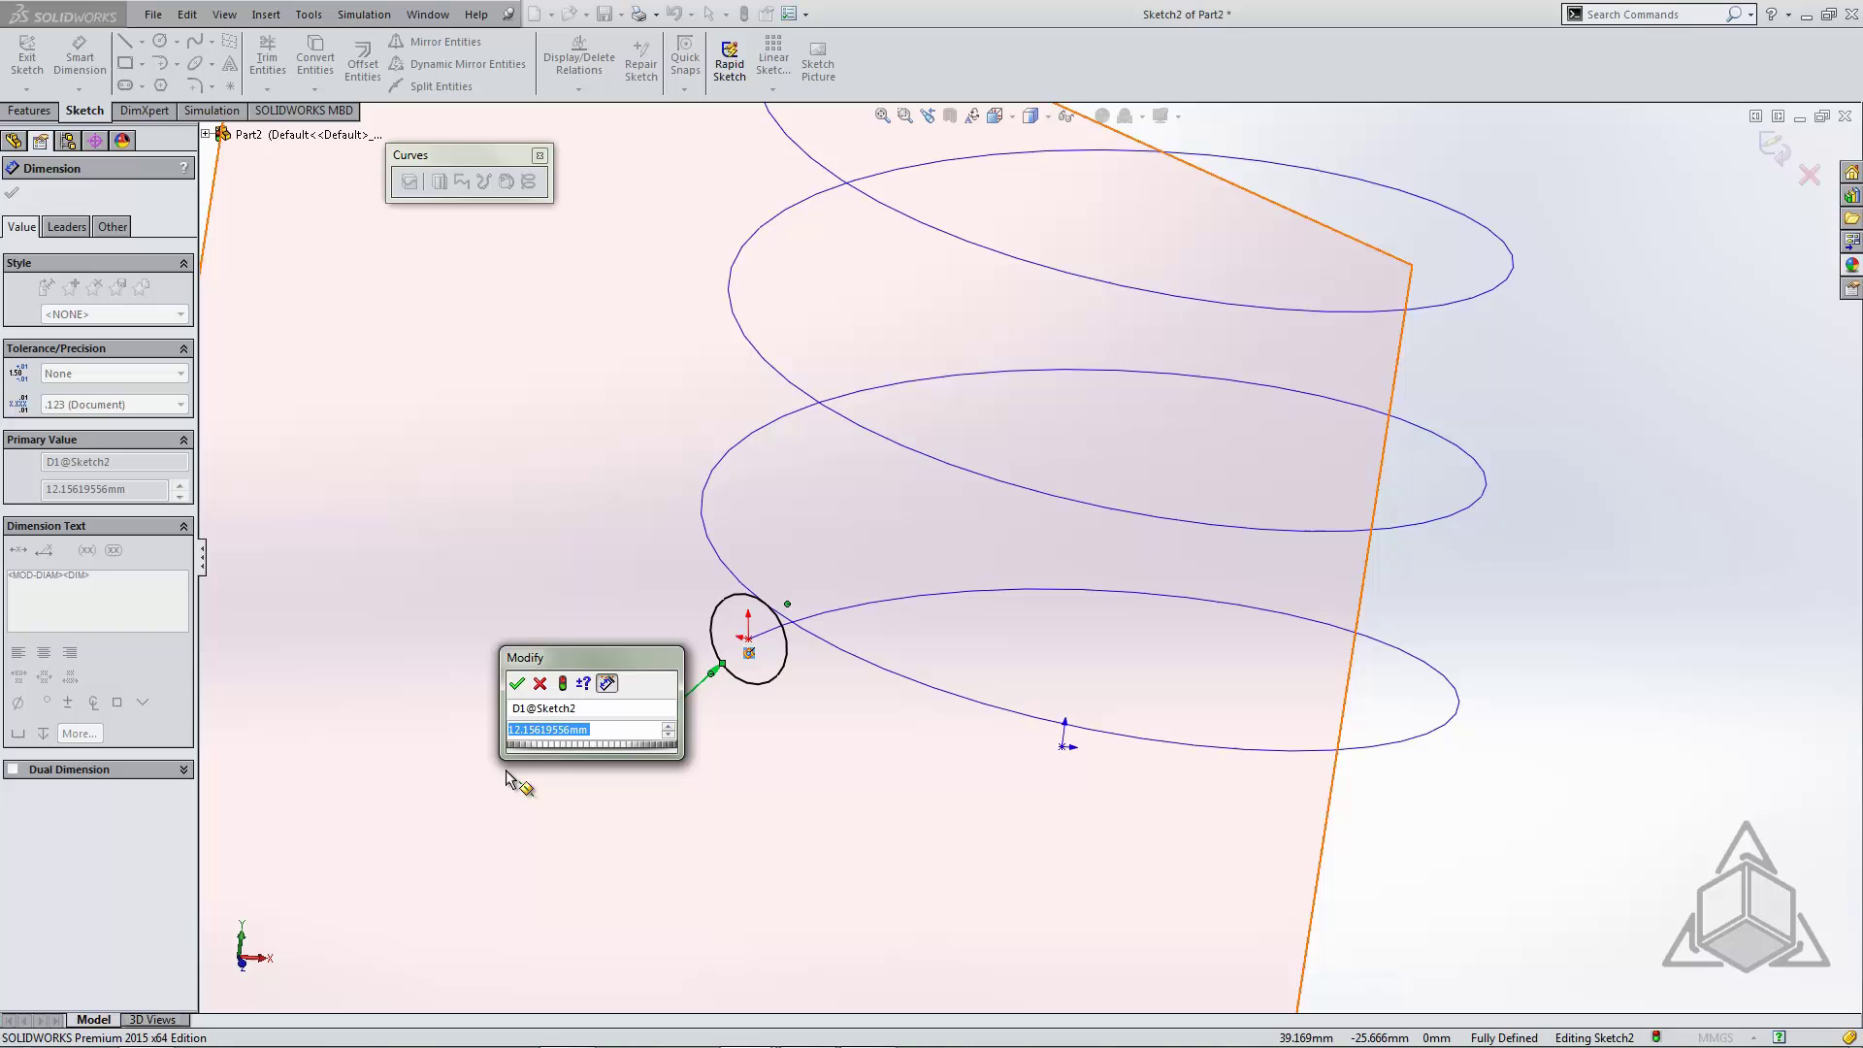
{"action": "type", "text": "14"}
{"action": "key", "text": "Return"}
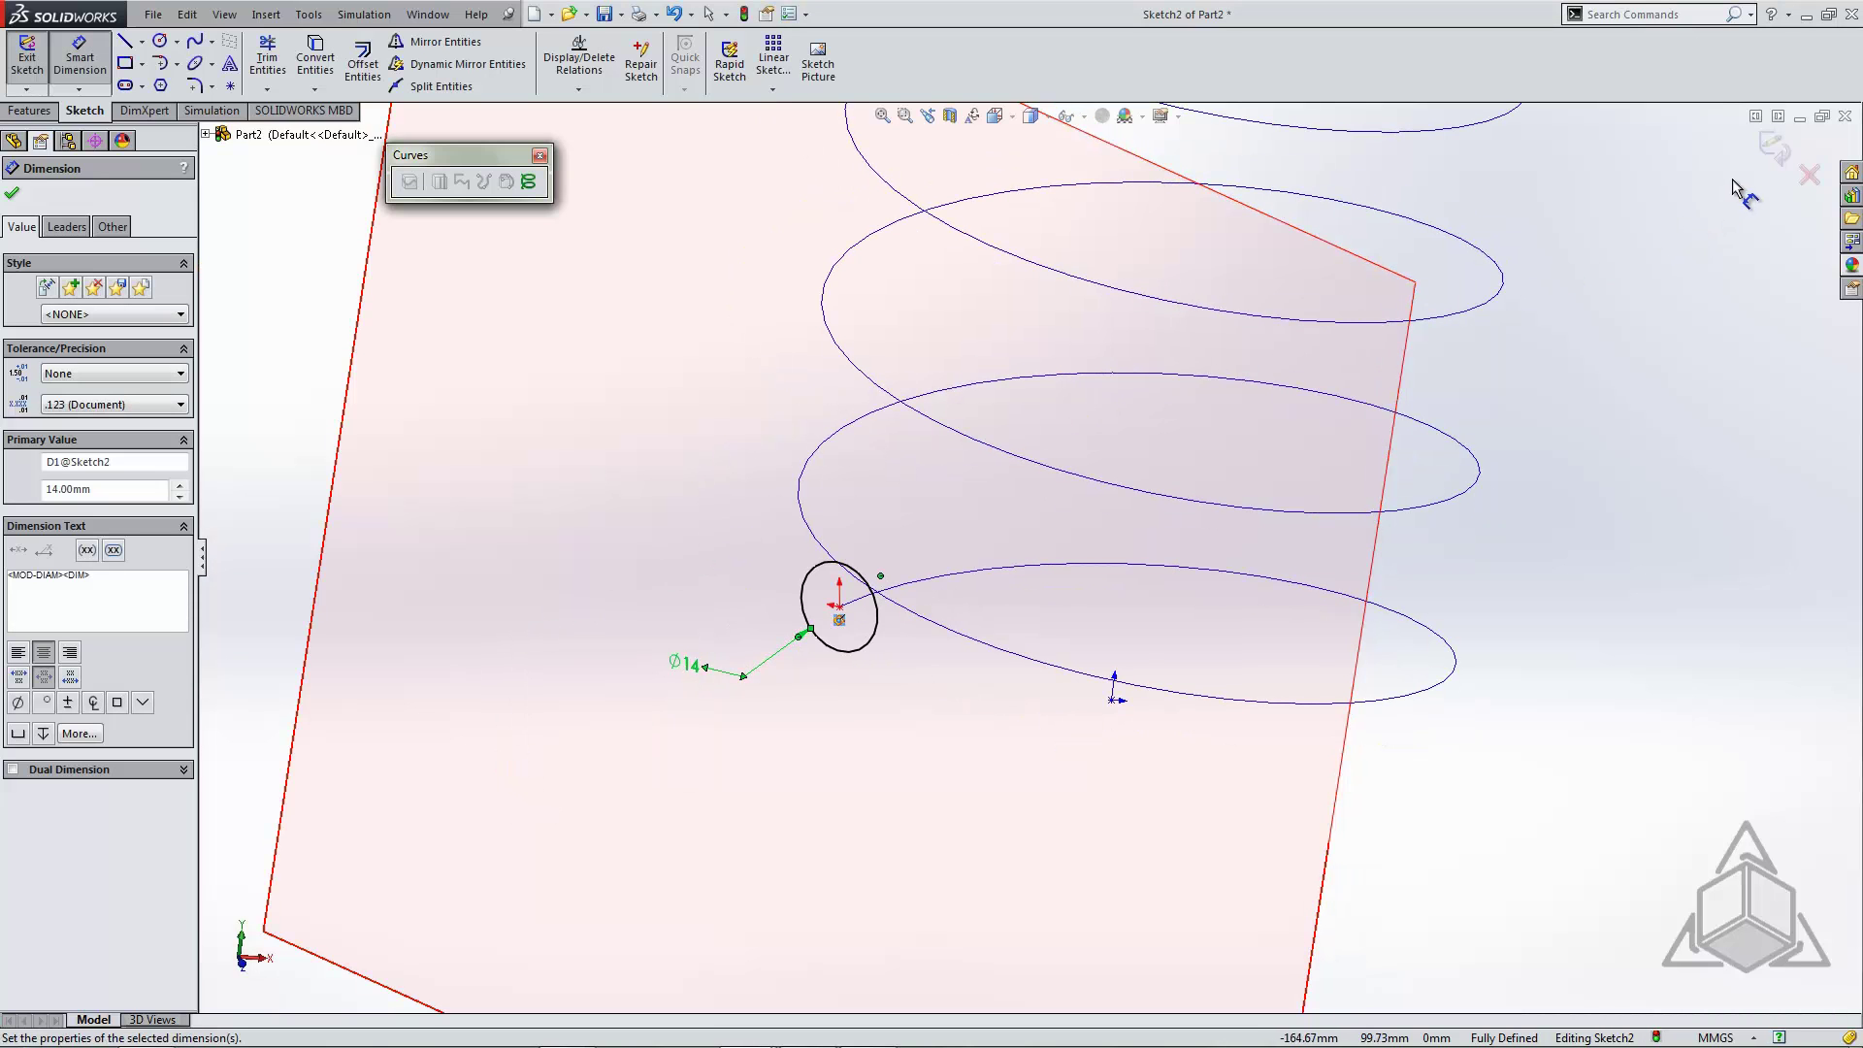
{"action": "left_click", "coordinate": [1770, 156]}
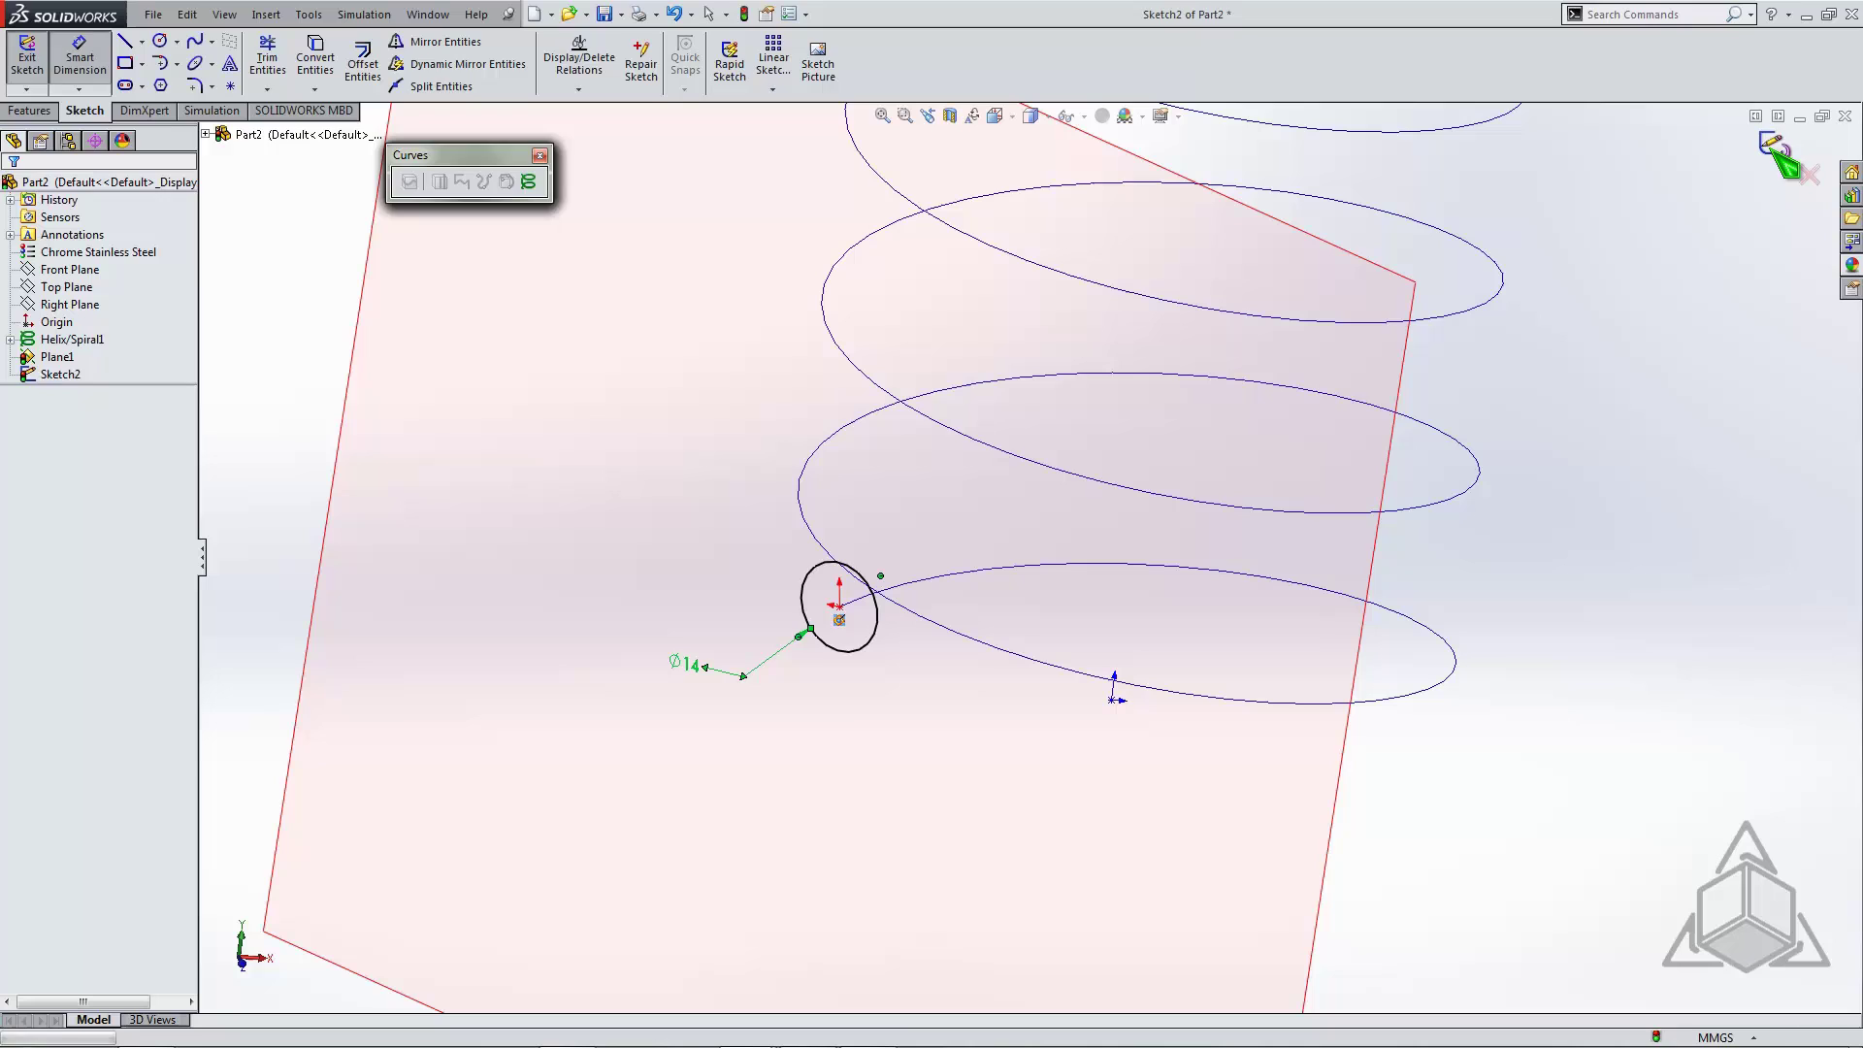
Hide Plane1 and sweep the 14 mm circle along the helix to form the spring
{"action": "left_click", "coordinate": [1409, 373]}
{"action": "left_click", "coordinate": [1499, 306]}
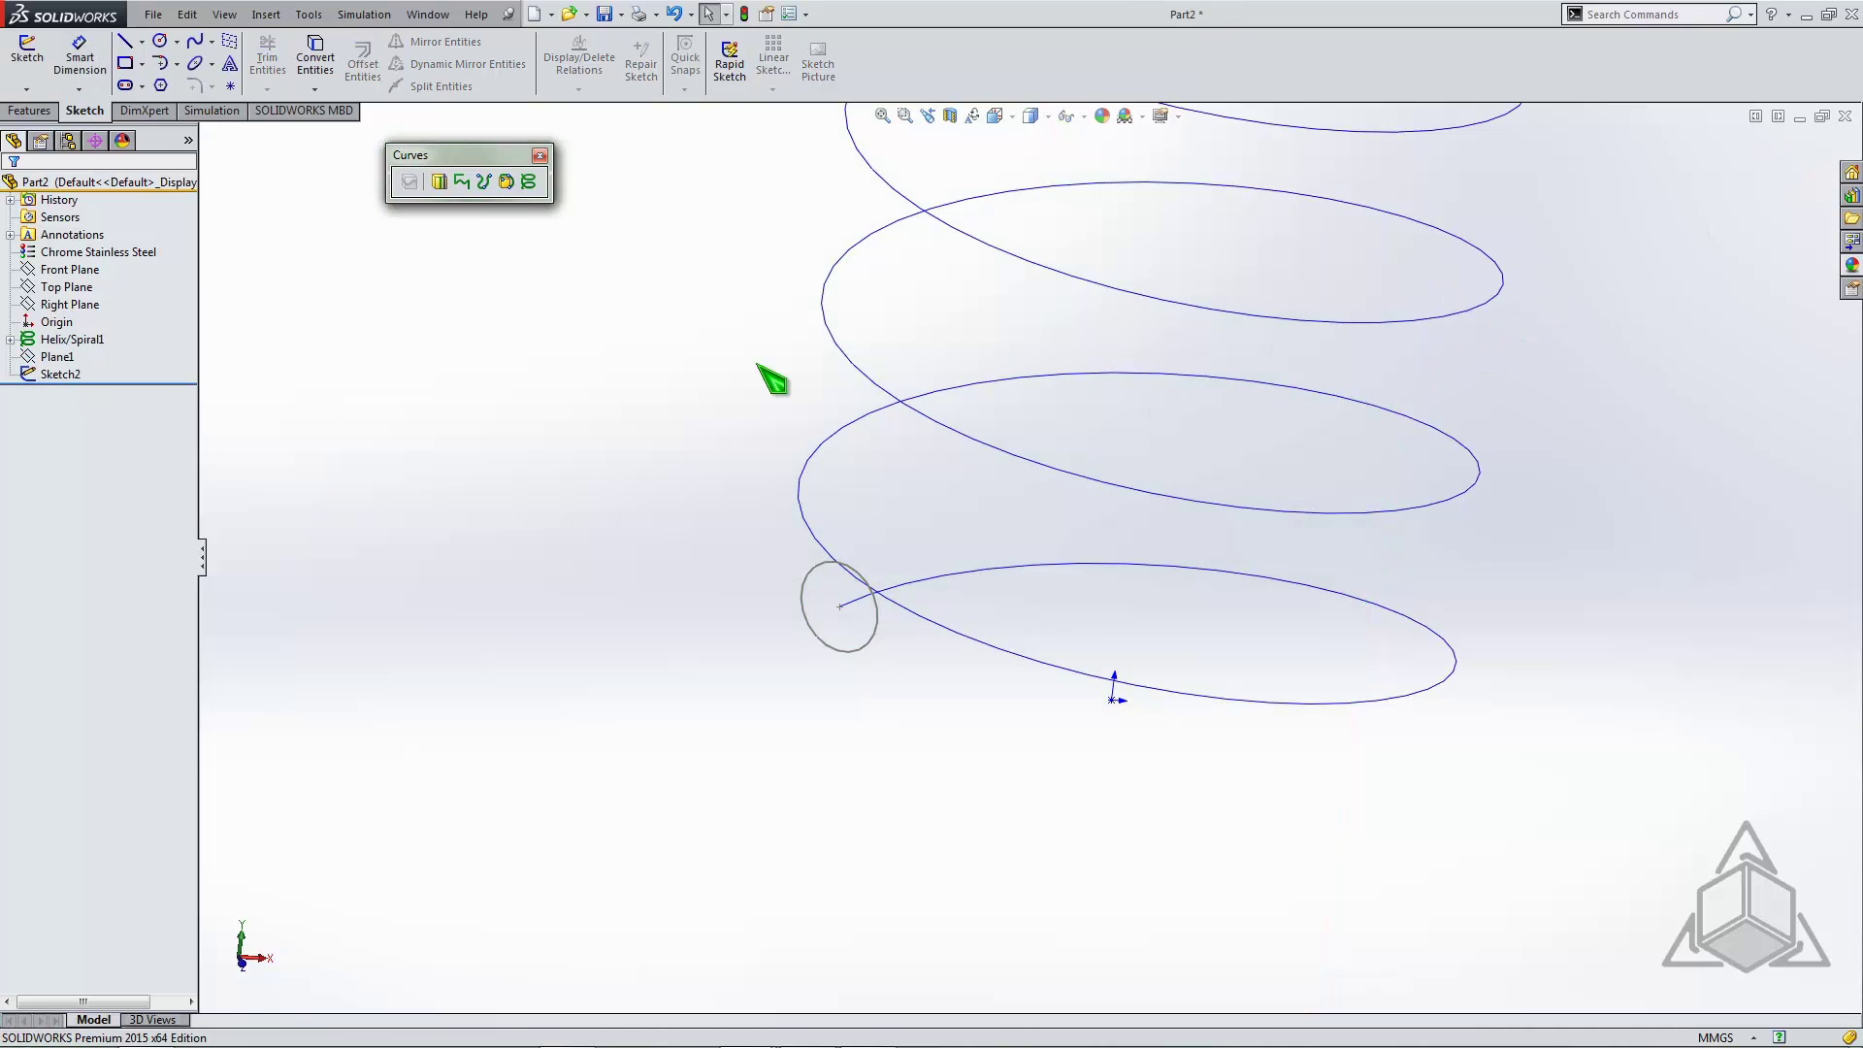
{"action": "left_click", "coordinate": [31, 111]}
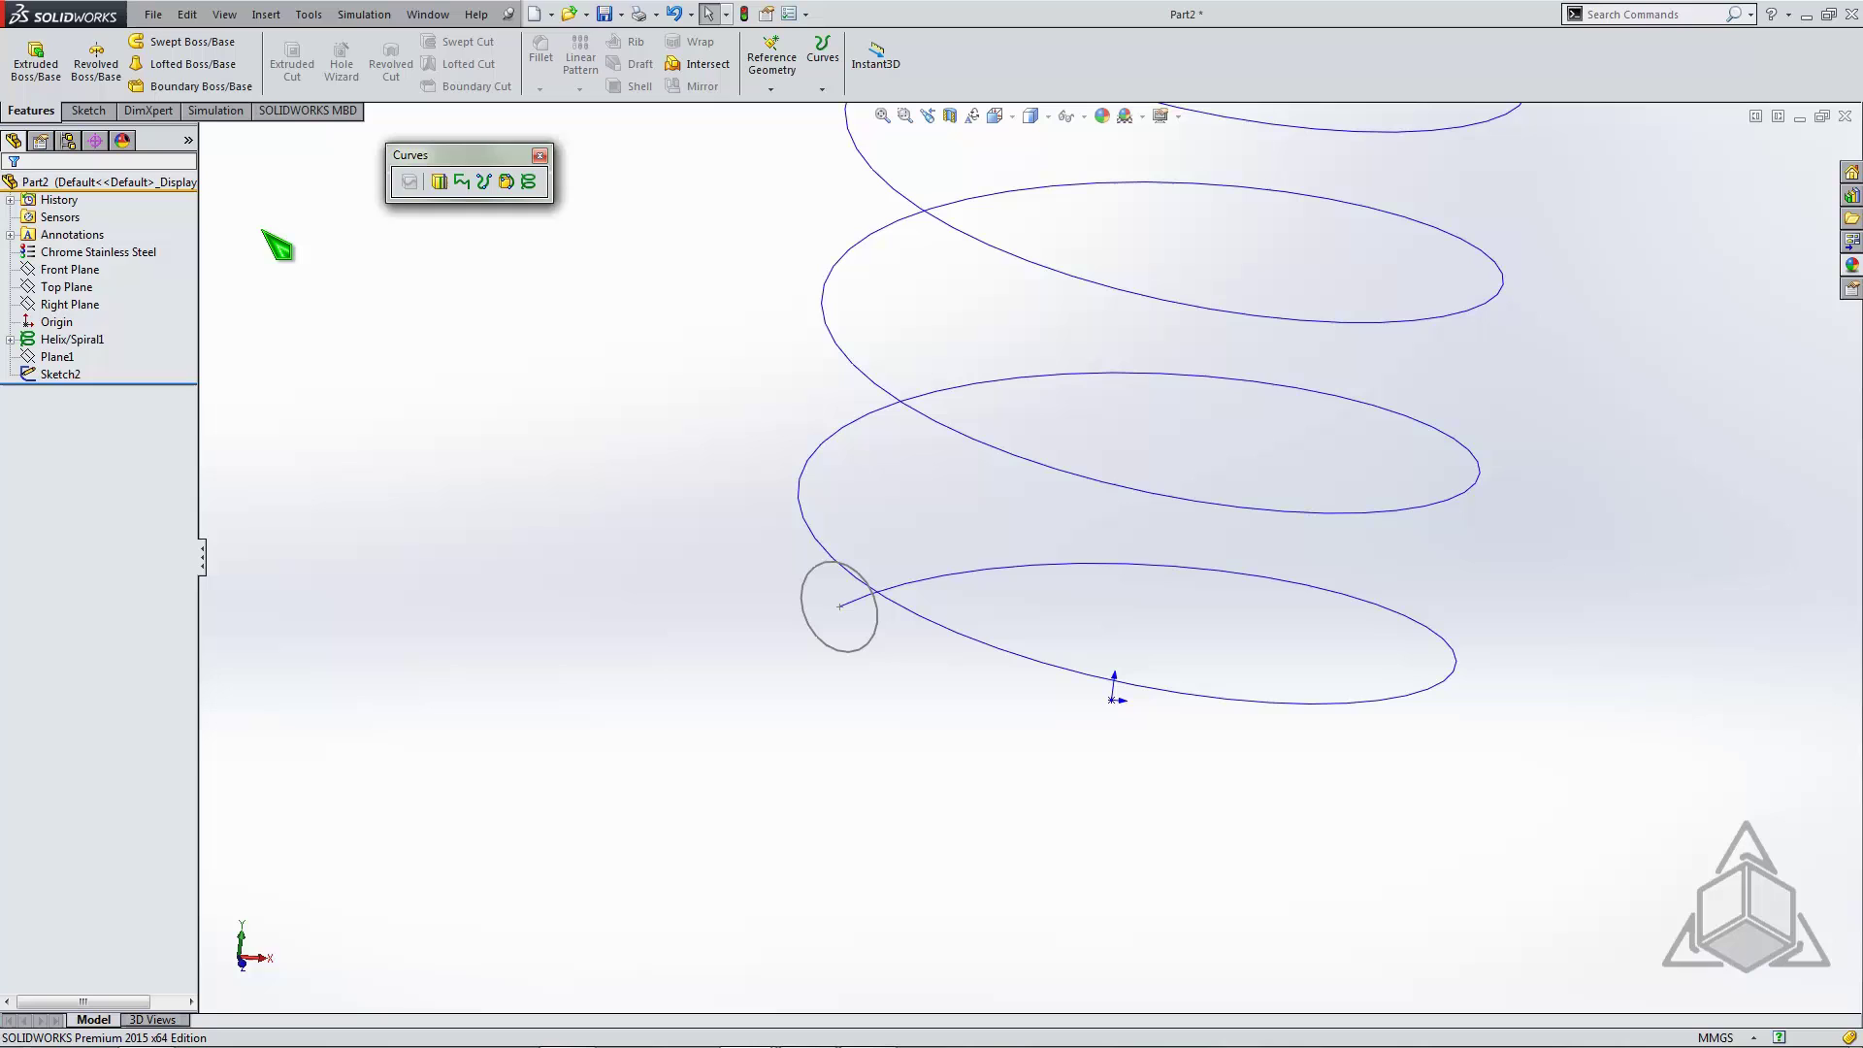
{"action": "left_click", "coordinate": [167, 43]}
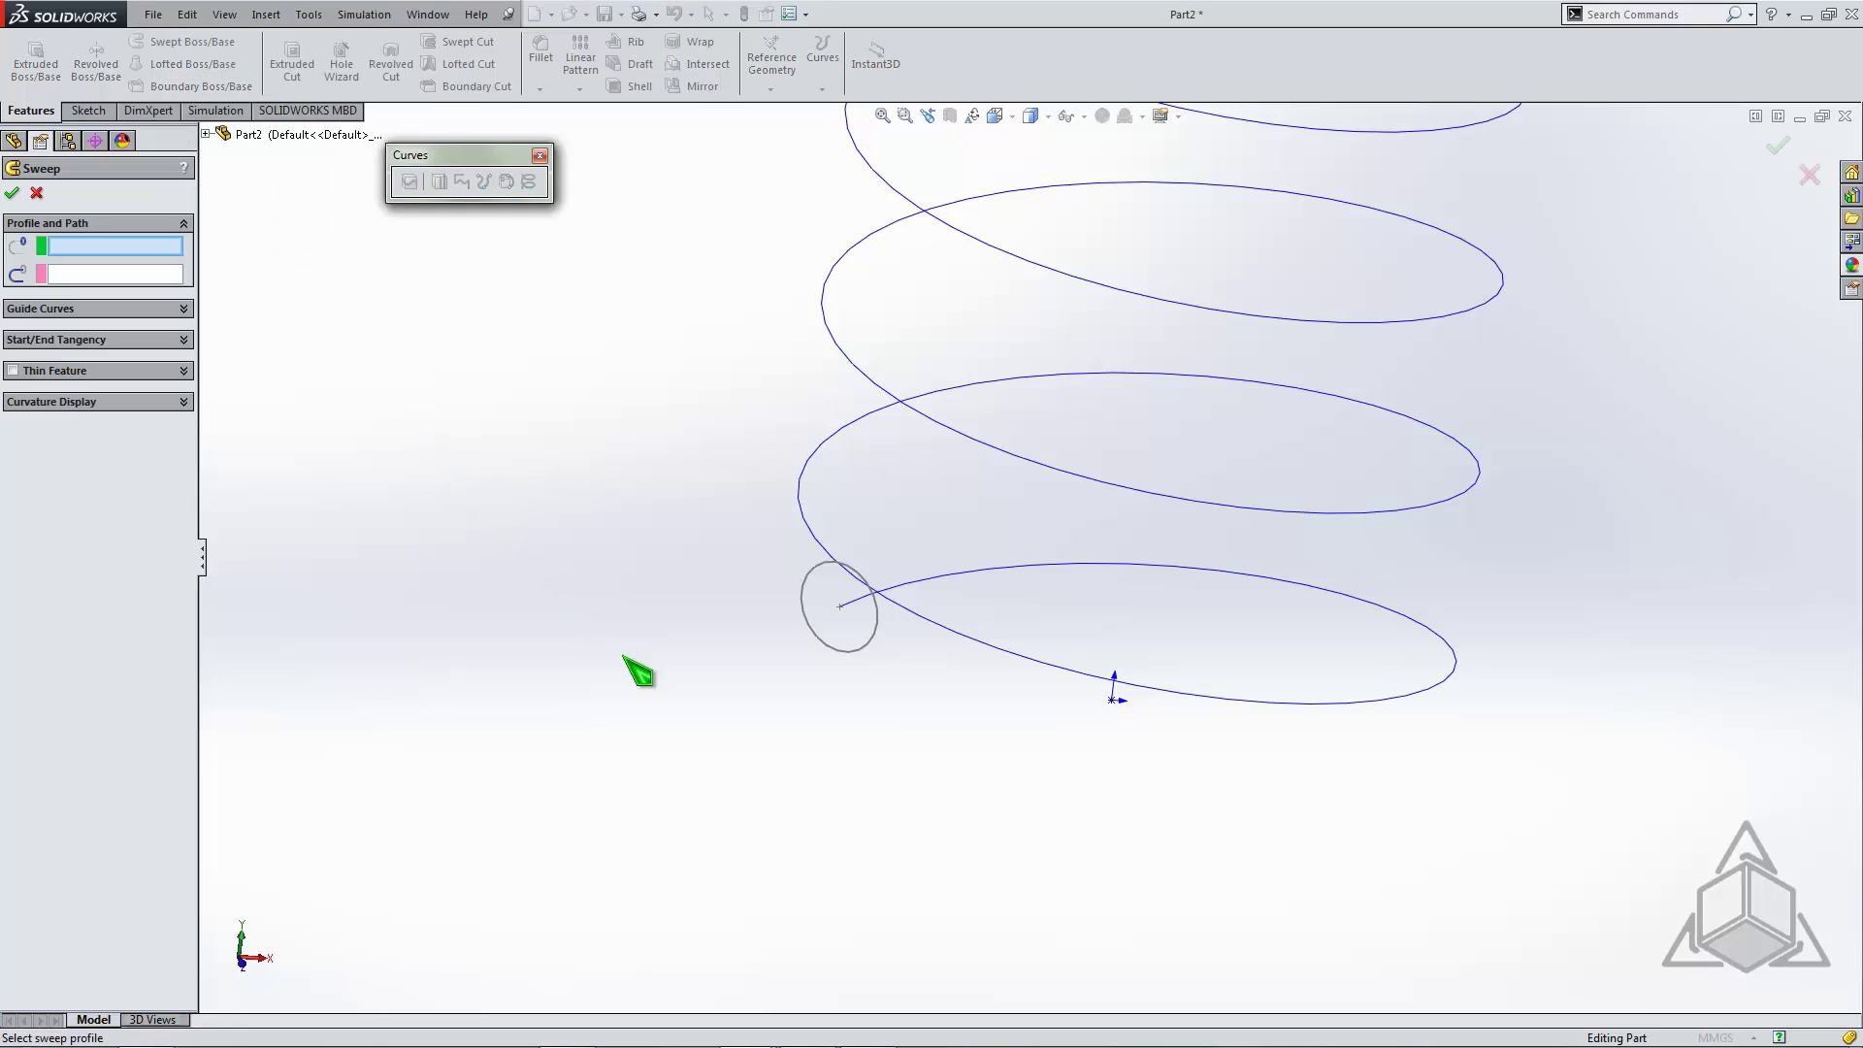
{"action": "left_click", "coordinate": [842, 657]}
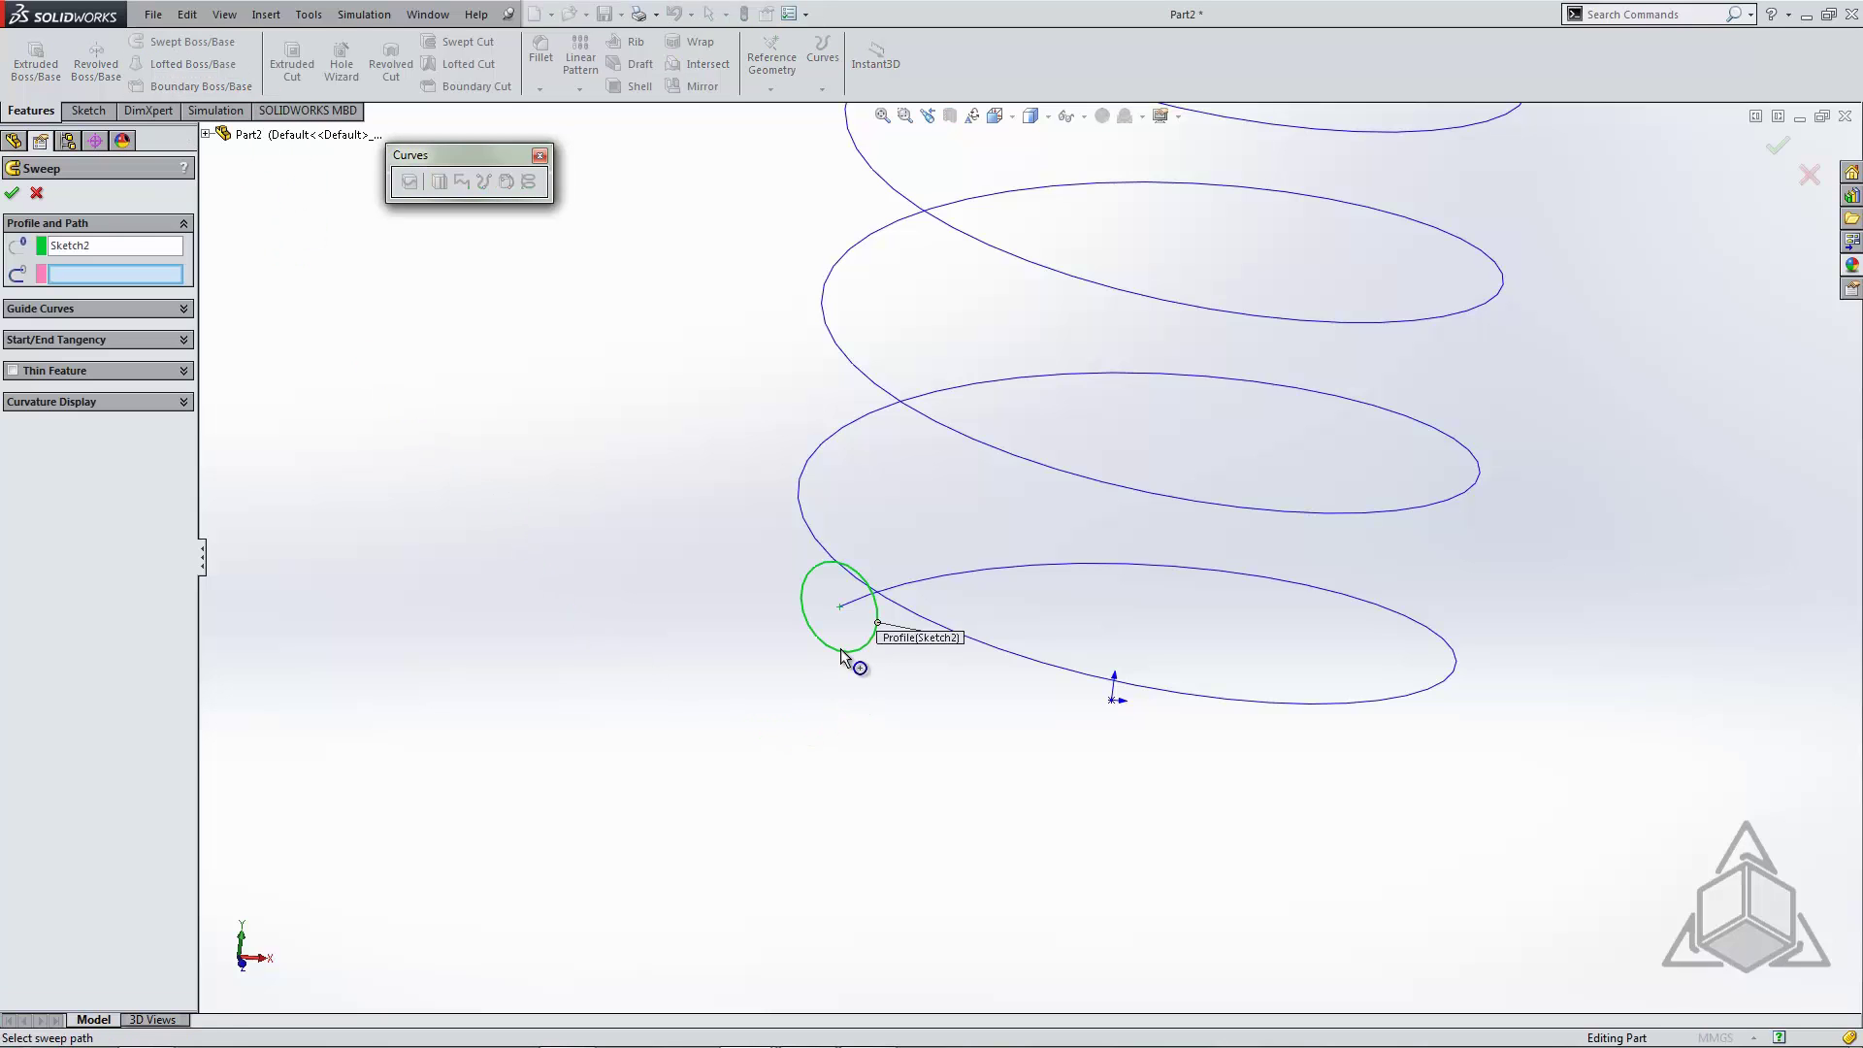
{"action": "left_click", "coordinate": [923, 582]}
{"action": "key", "text": "Return"}
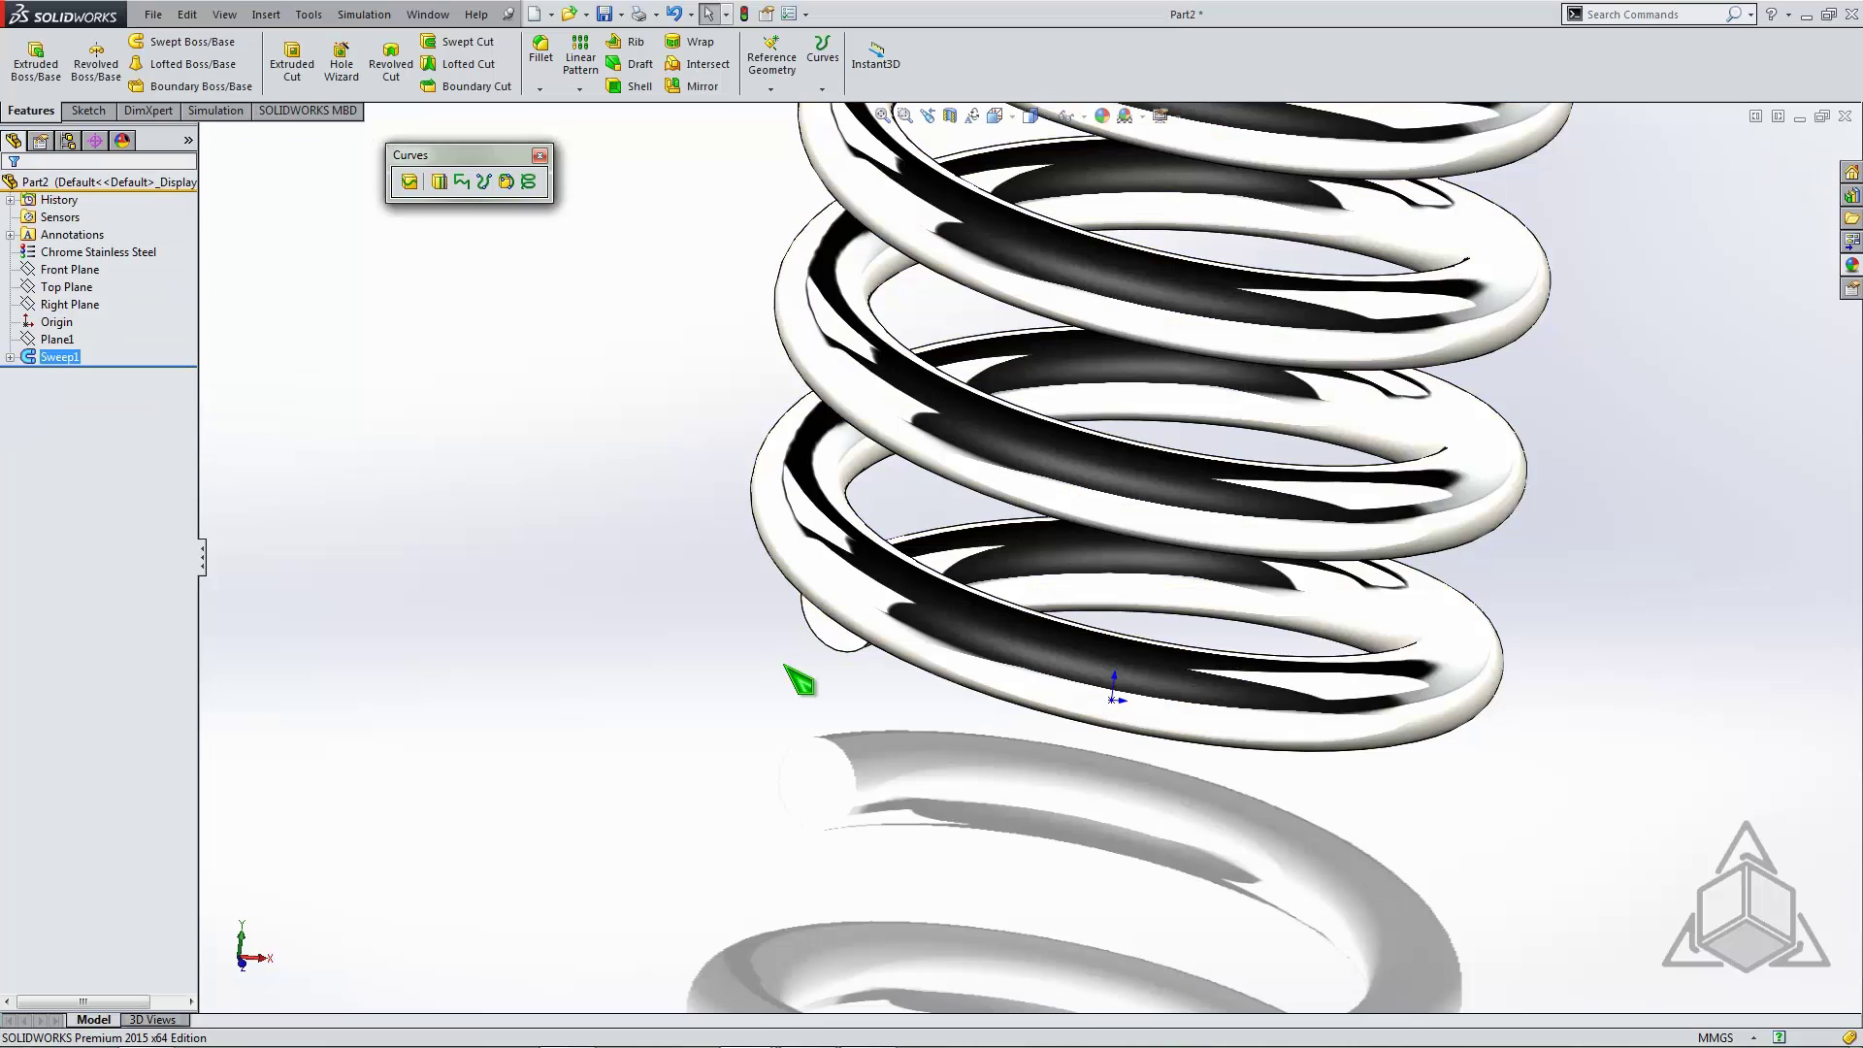
{"action": "scroll", "coordinate": [685, 698], "scroll_direction": "up", "scroll_amount": 5}
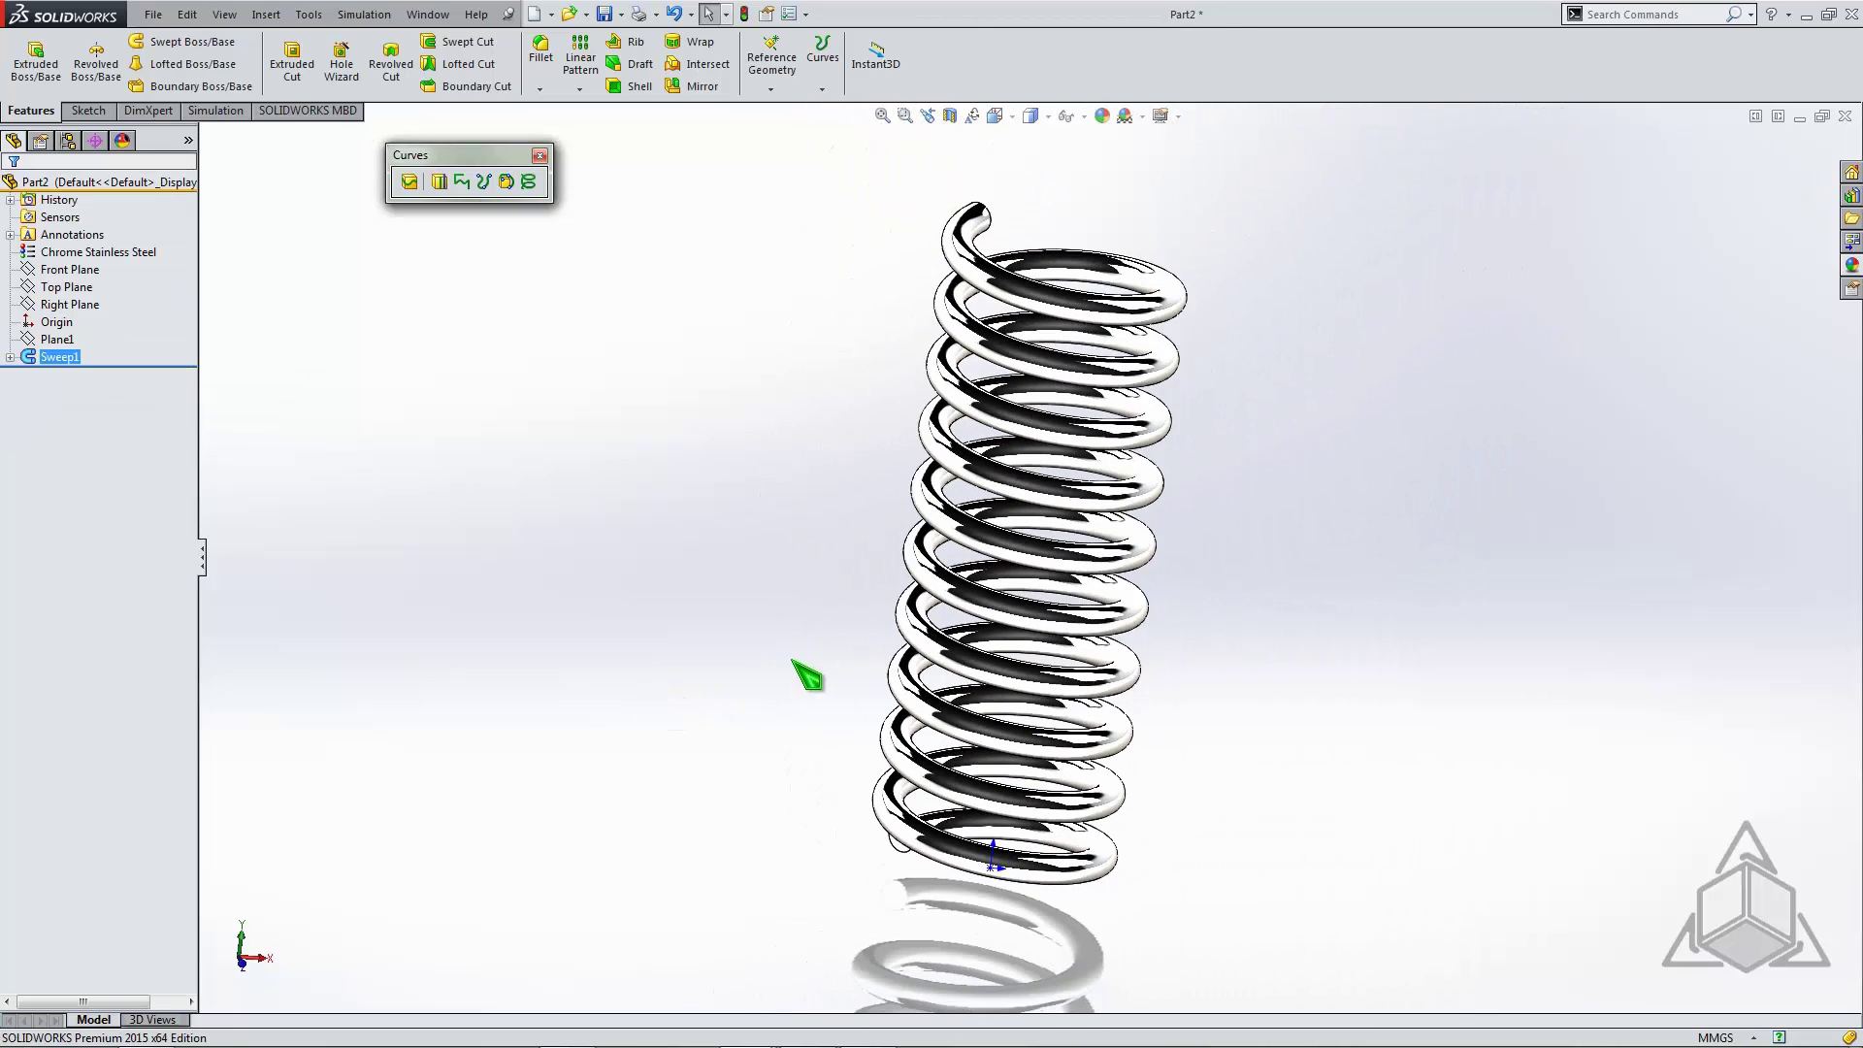
{"action": "middle_click_drag", "start_coordinate": [792, 660], "coordinate": [715, 707]}
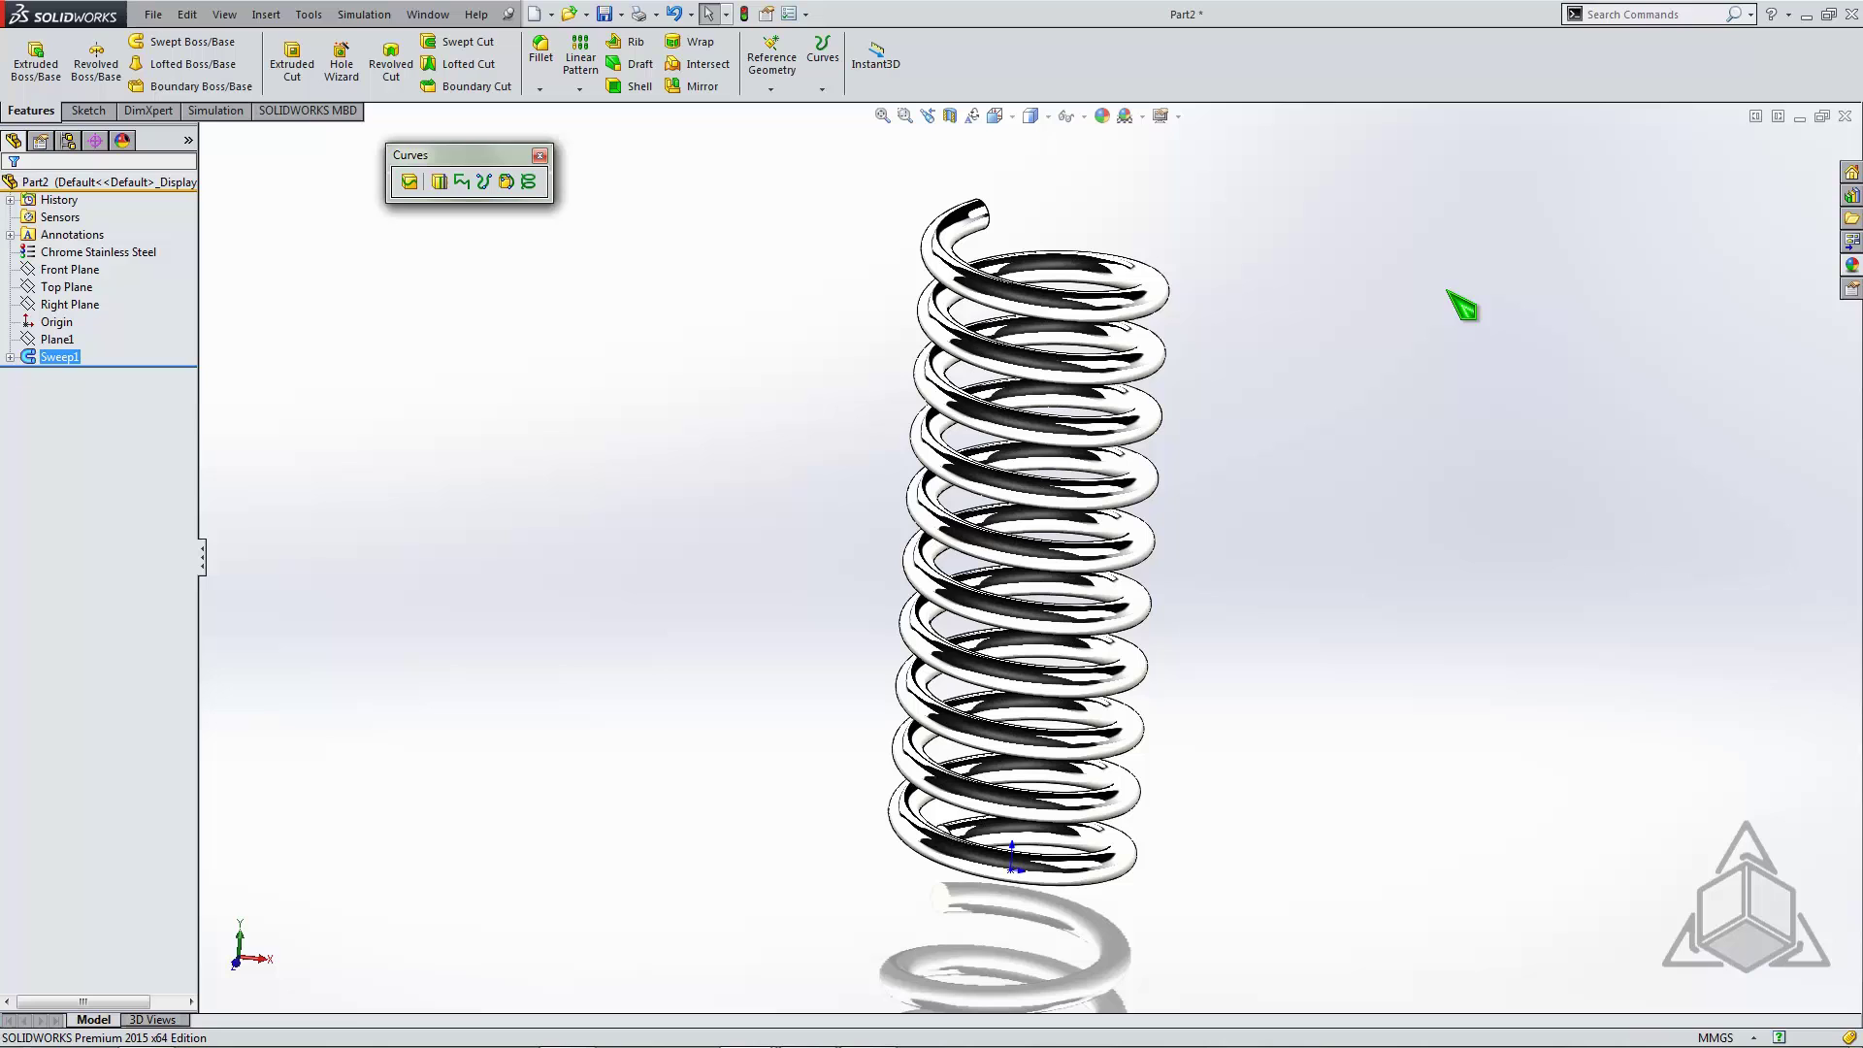
Close the spring part, saving its changes
{"action": "left_click", "coordinate": [1844, 115]}
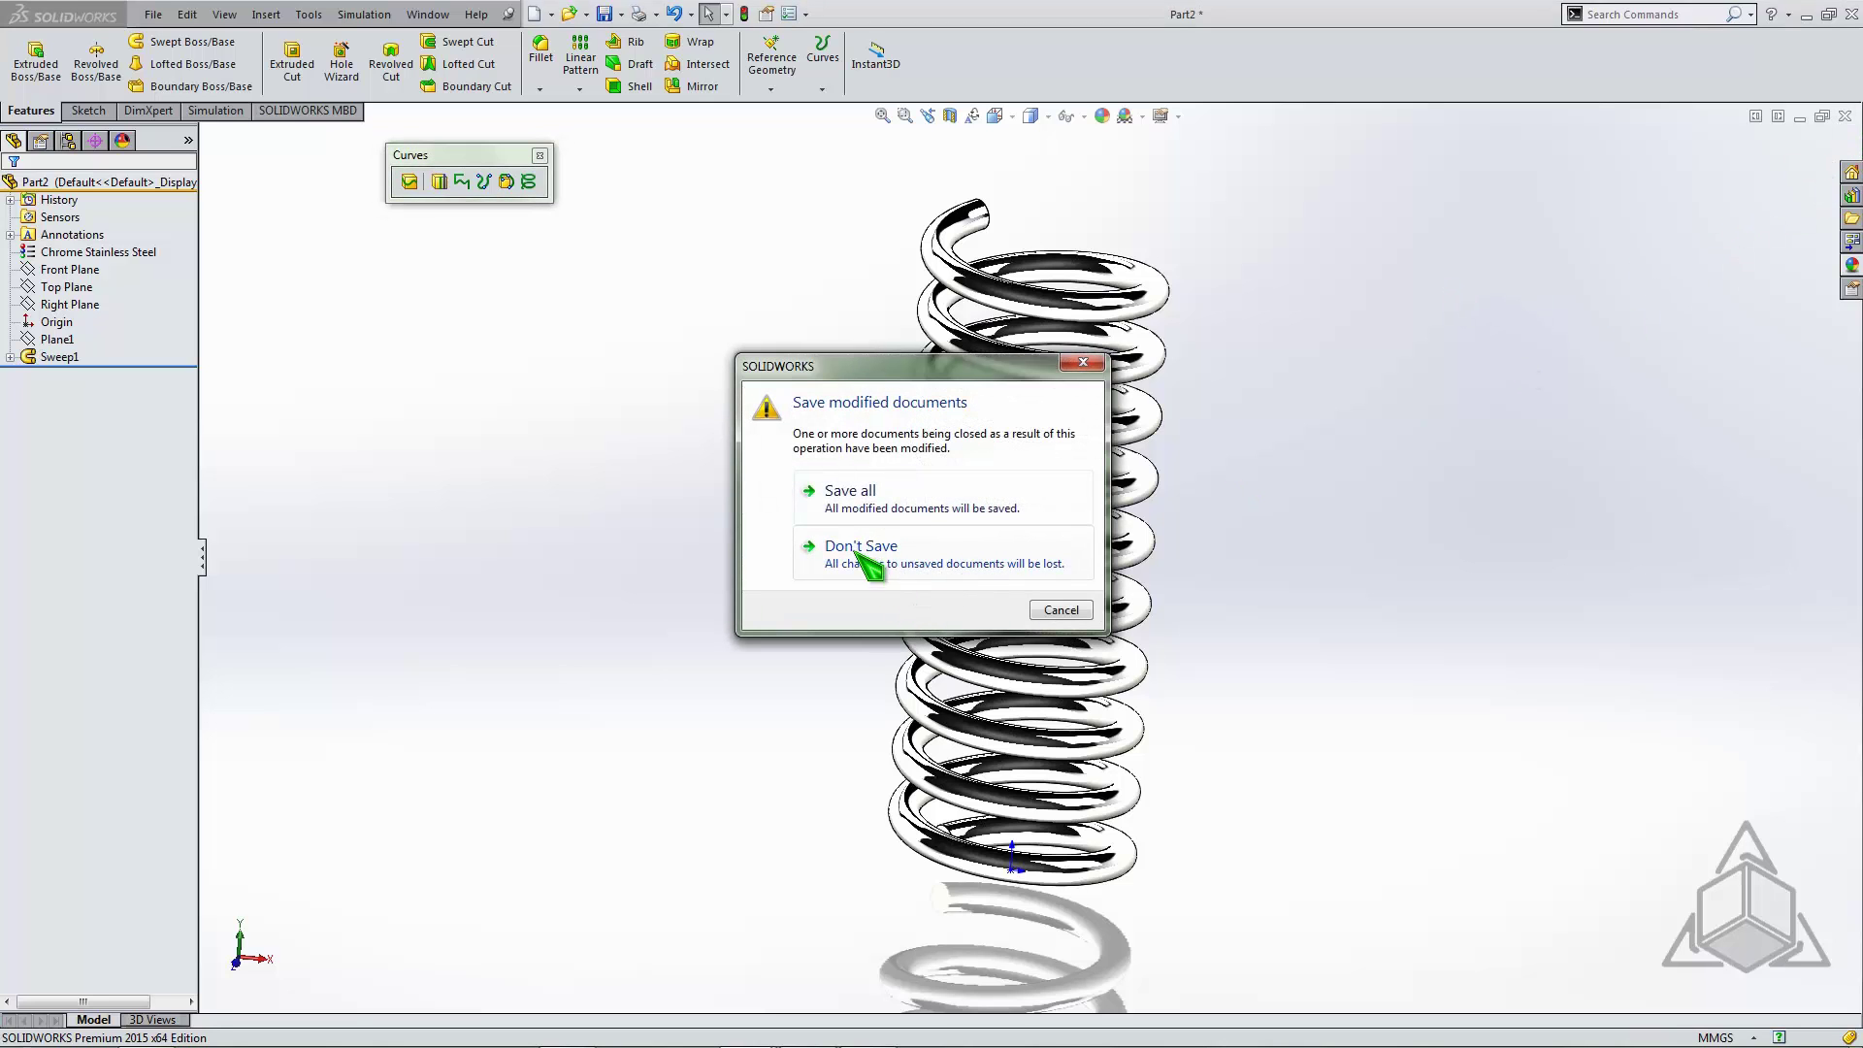
{"action": "left_click", "coordinate": [858, 495]}
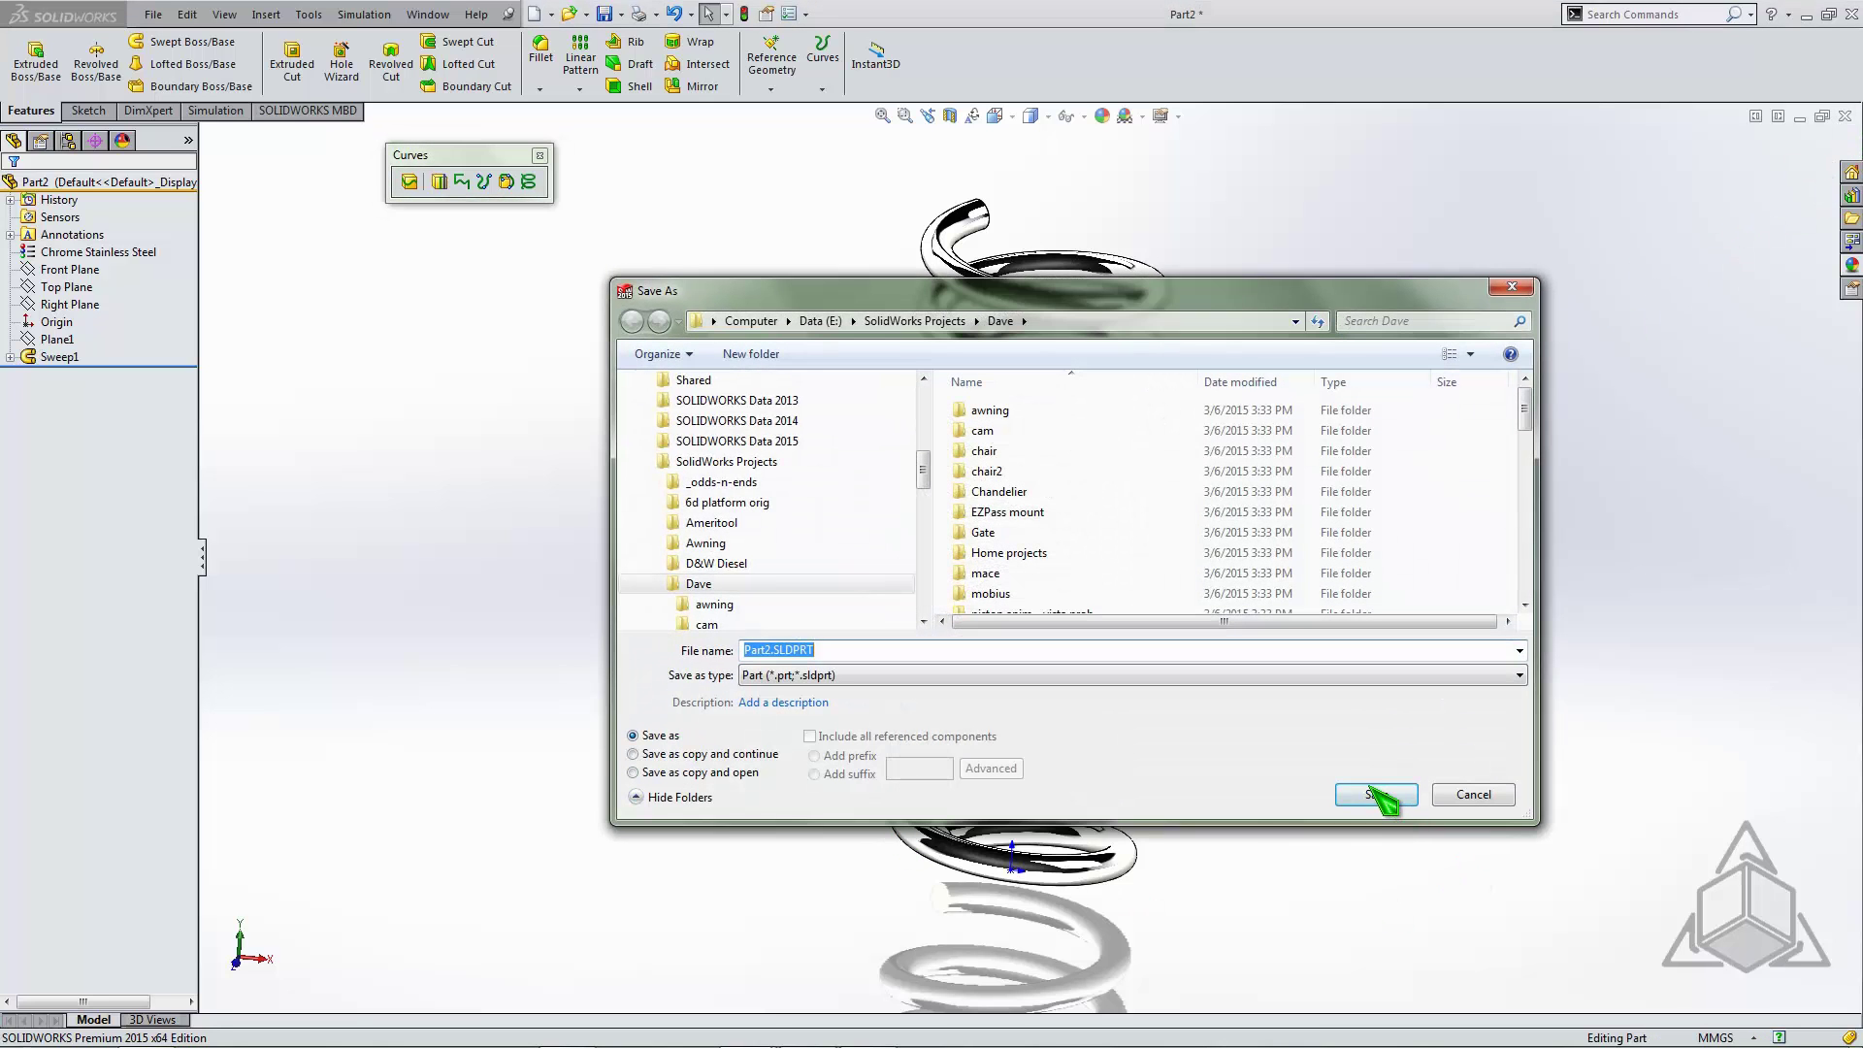
{"action": "left_click", "coordinate": [1376, 795]}
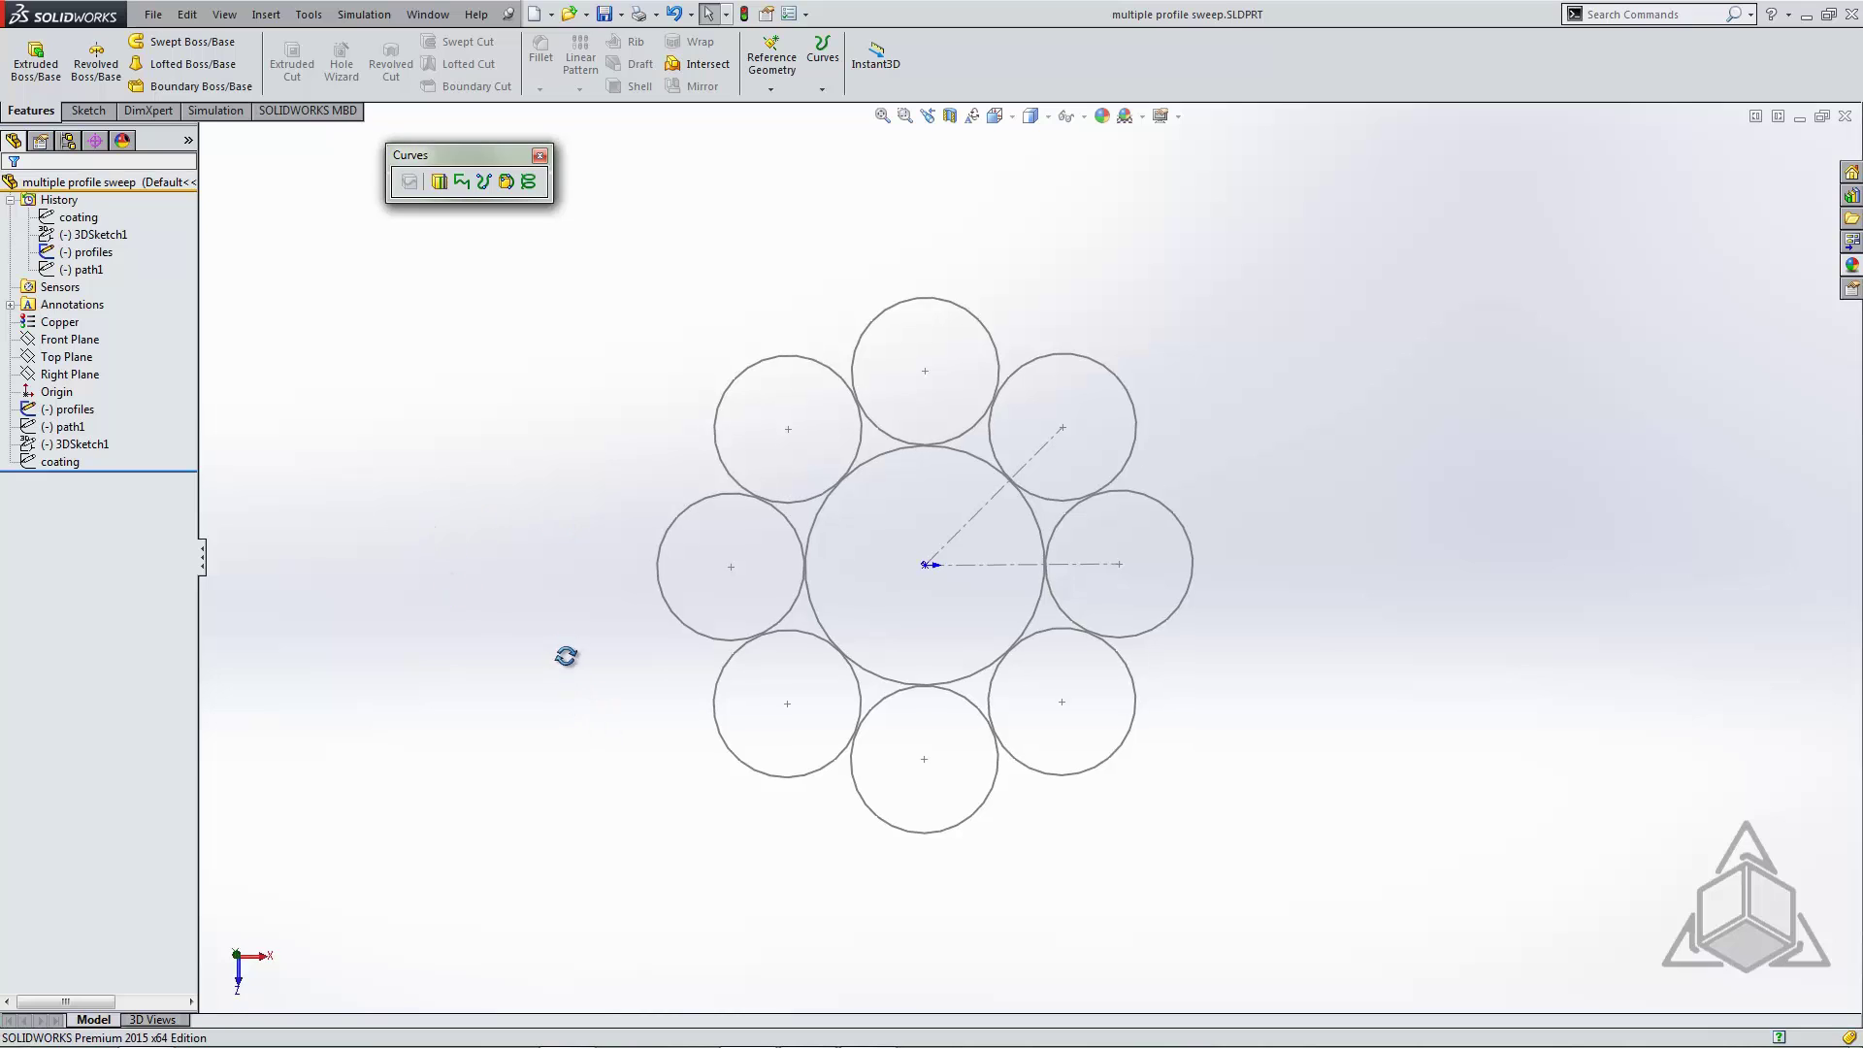
Tilt and shrink the view, show the path1 sketch, and zoom to fit the whole path
{"action": "middle_click_drag", "start_coordinate": [565, 656], "coordinate": [566, 430]}
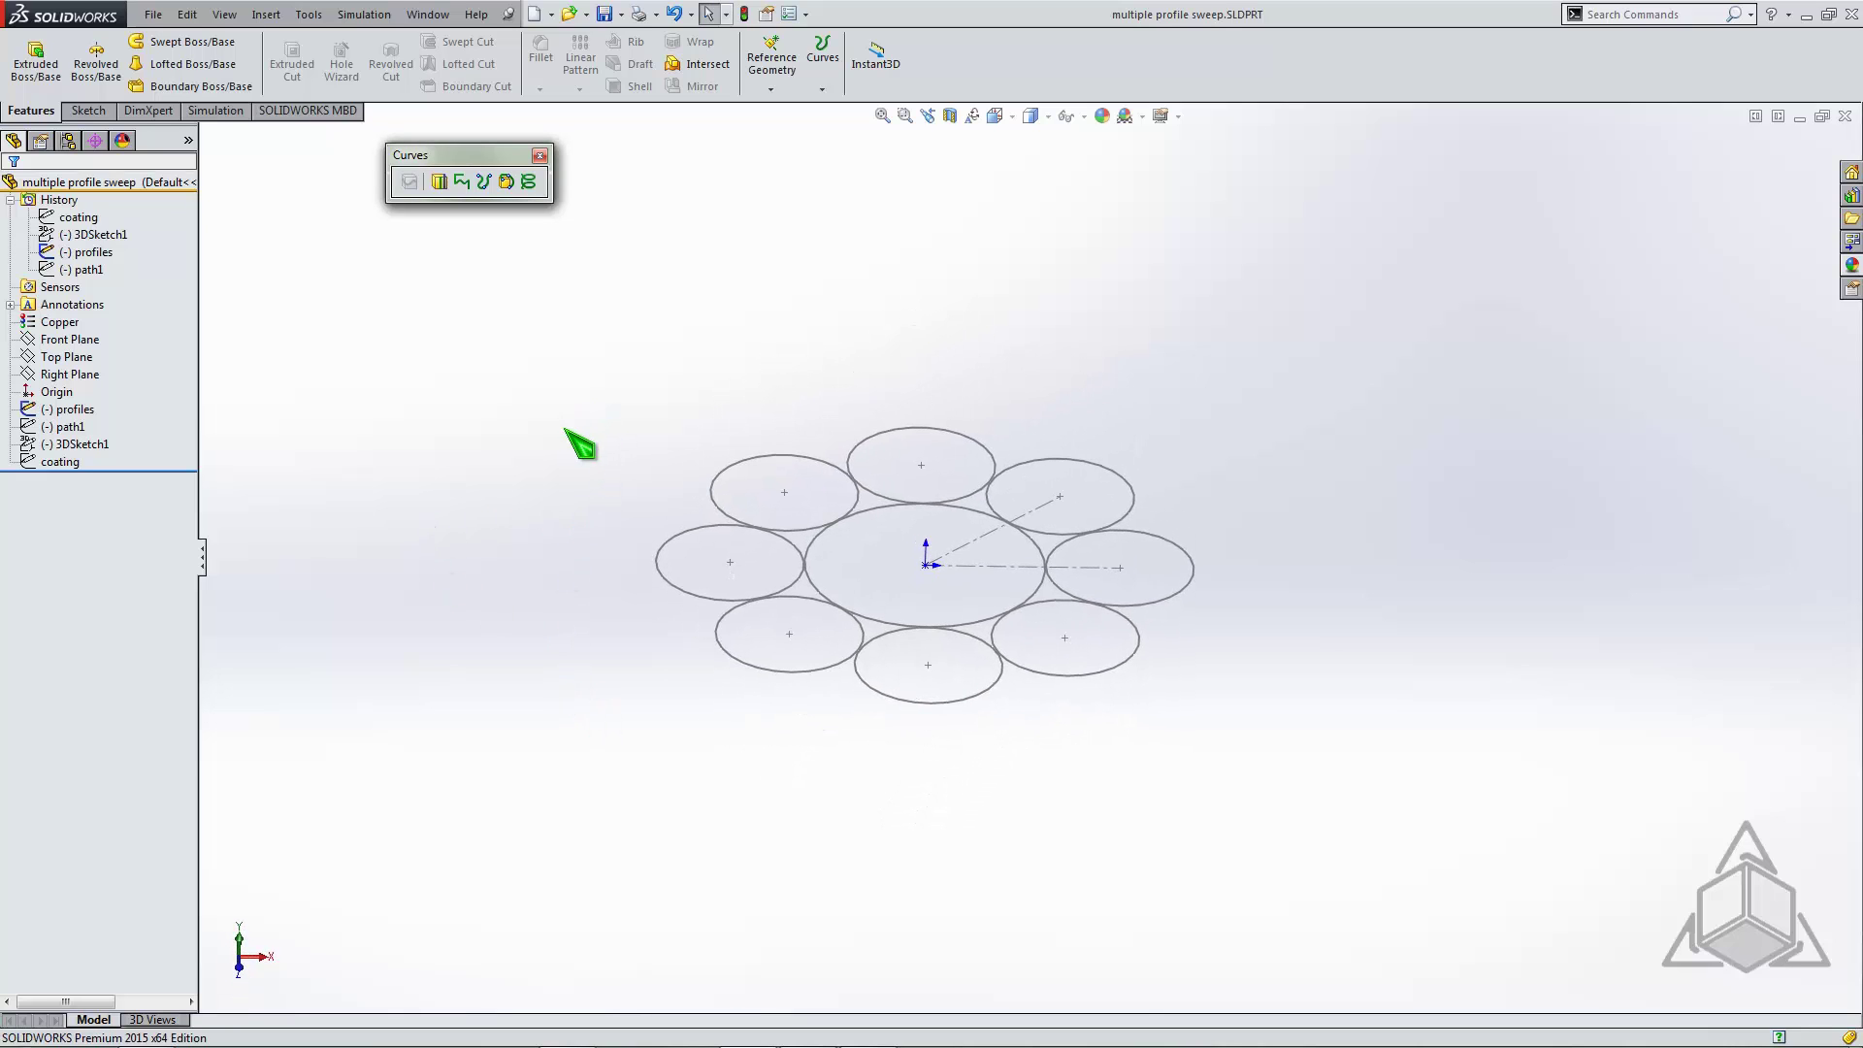
{"action": "key", "text": "ctrl+Left"}
{"action": "key", "text": "ctrl+Down"}
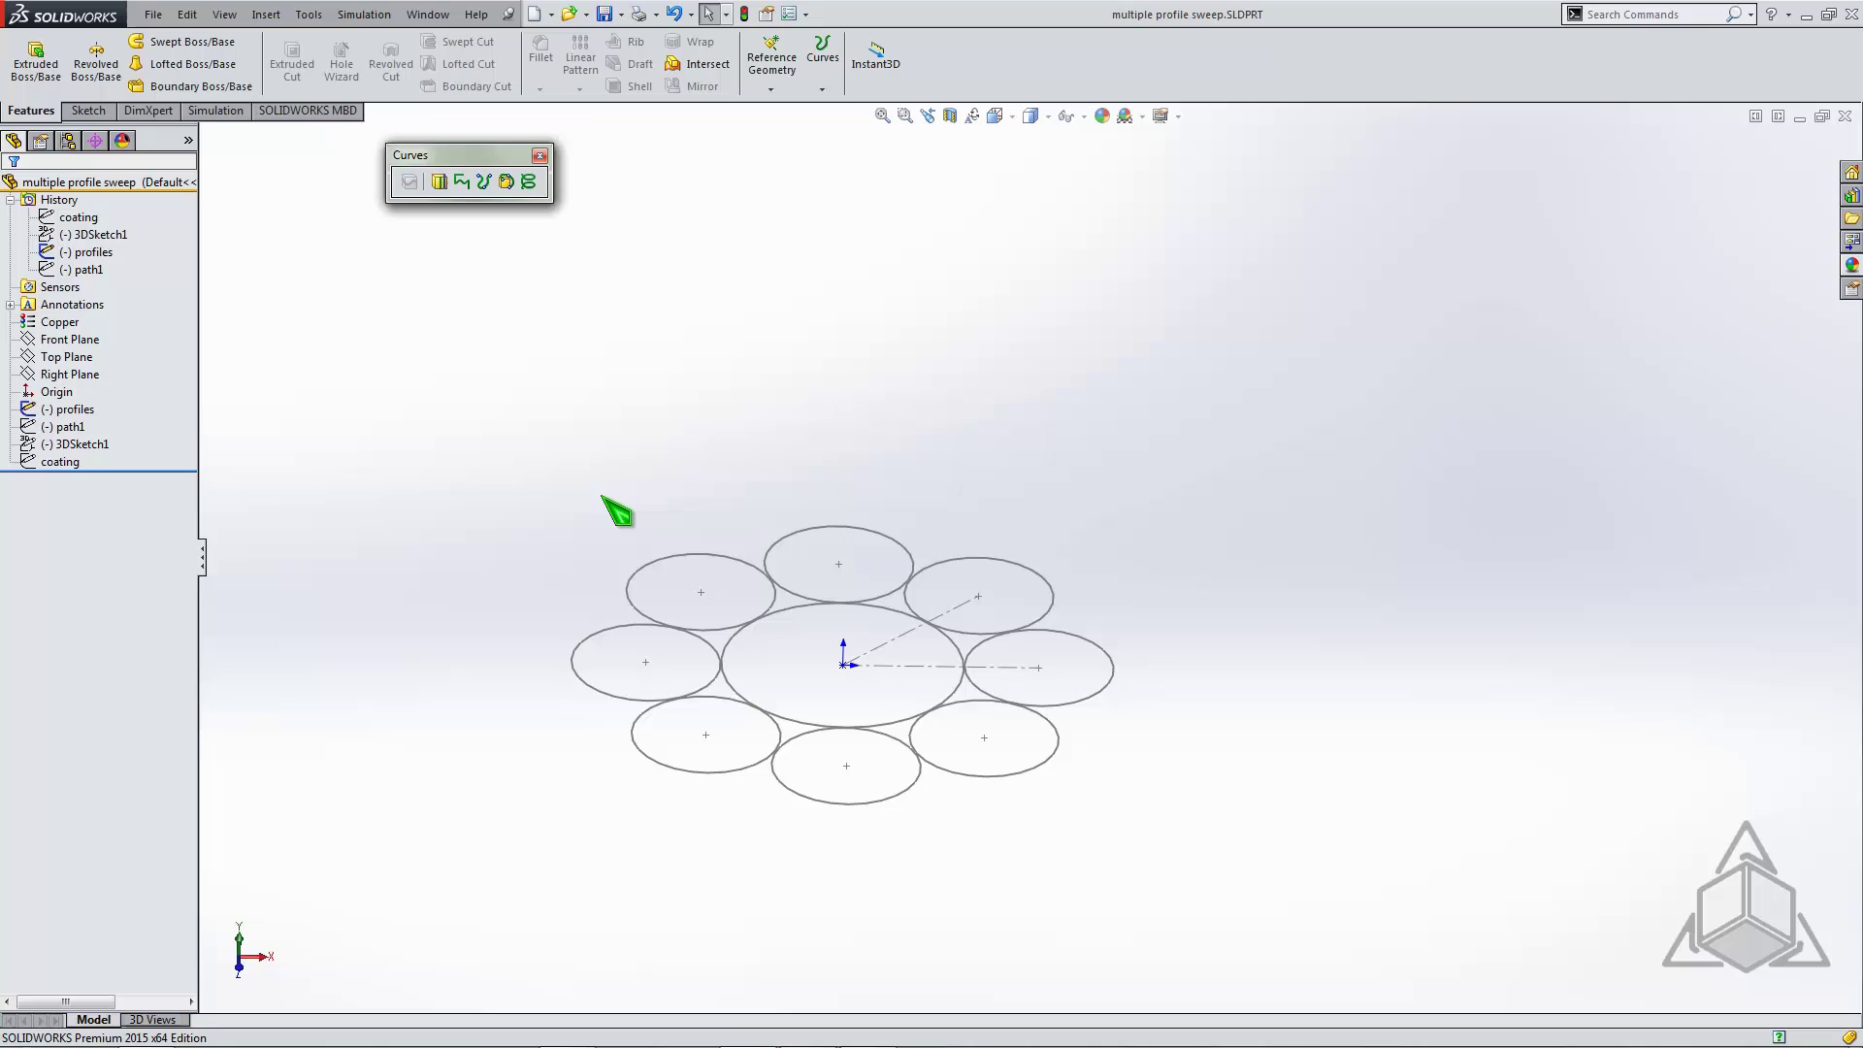
{"action": "key", "text": "z"}
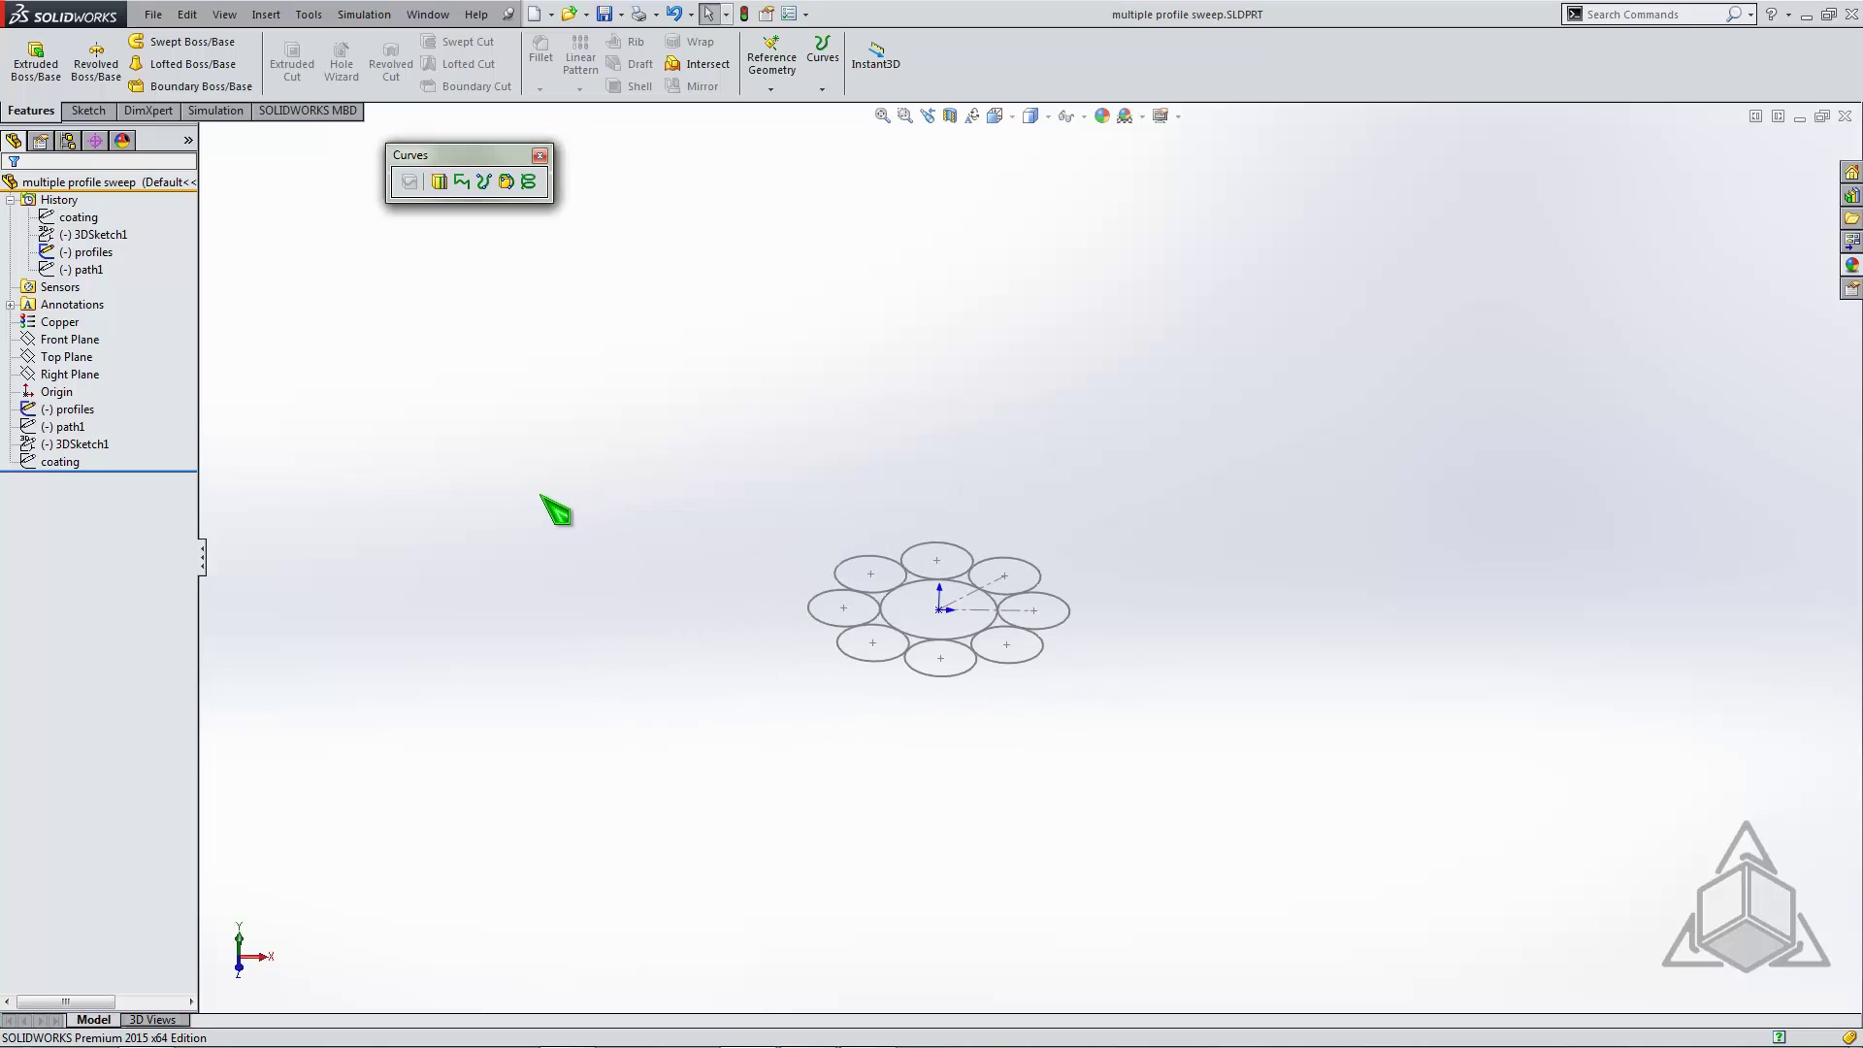
{"action": "left_click", "coordinate": [68, 427]}
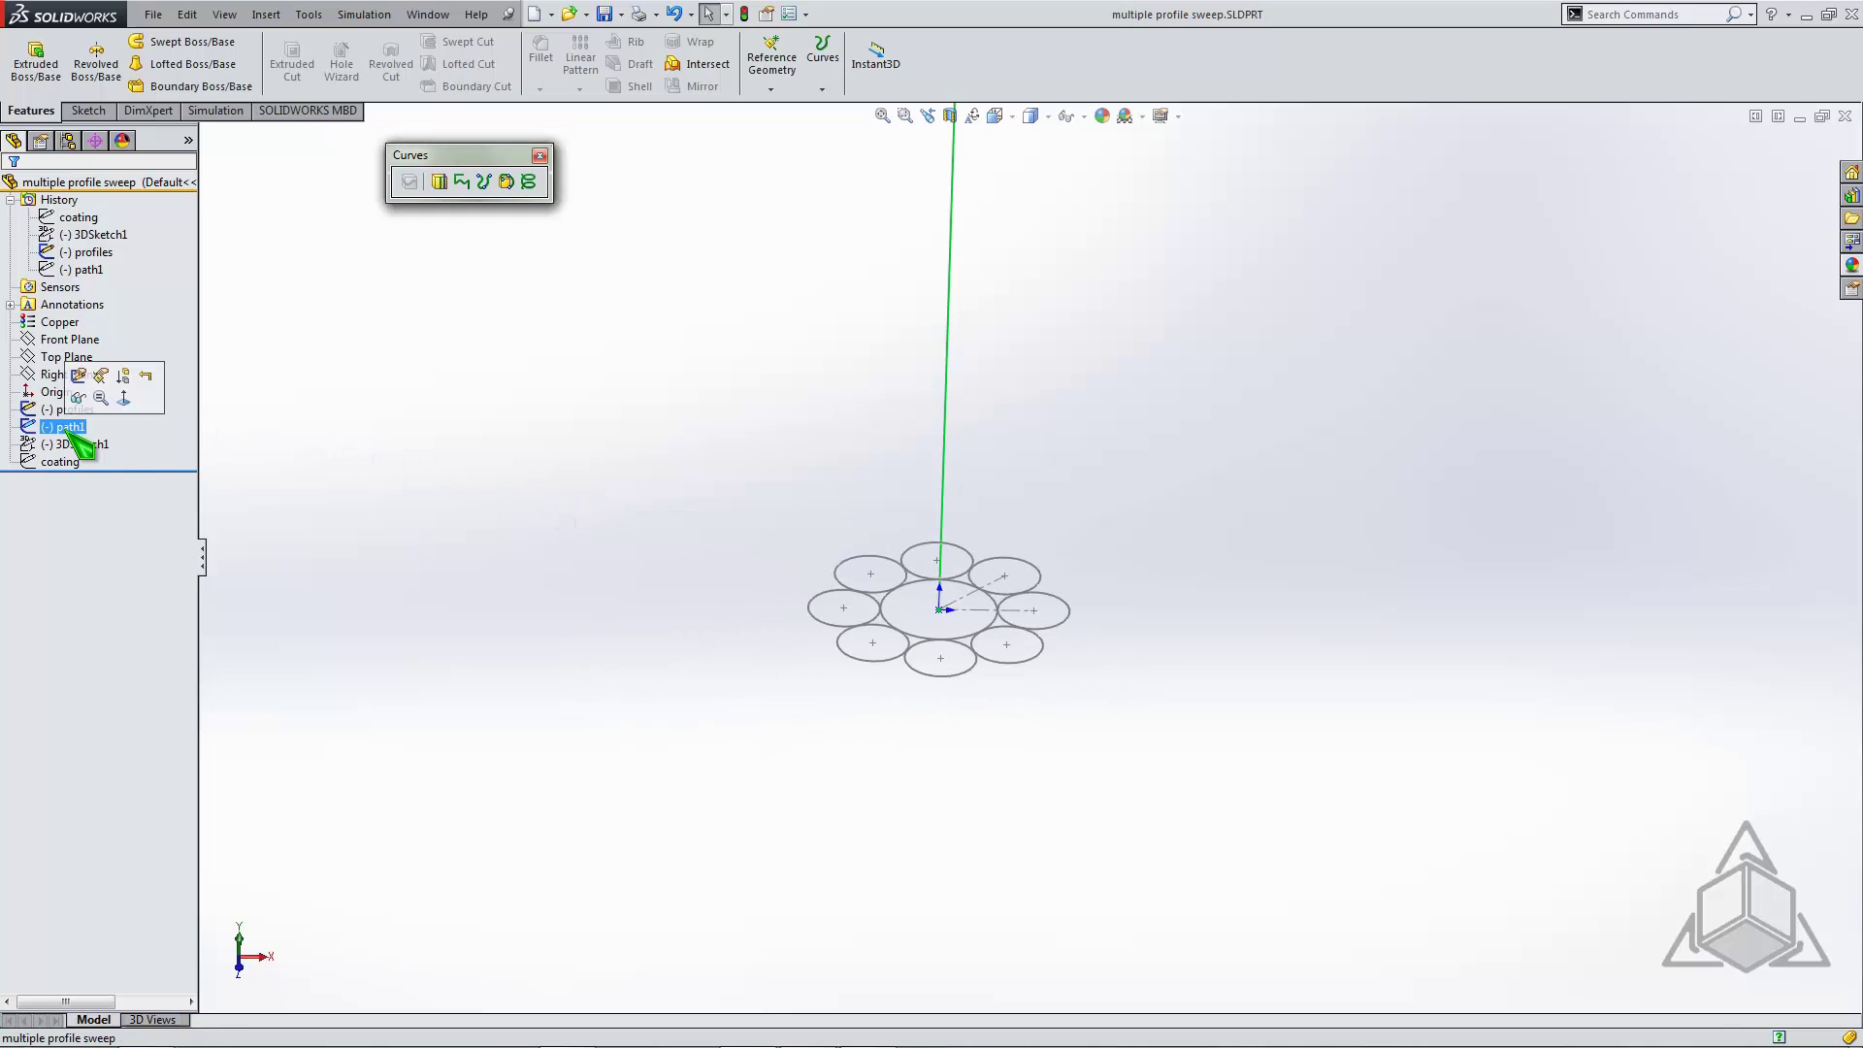
{"action": "left_click", "coordinate": [472, 467]}
{"action": "key", "text": "f"}
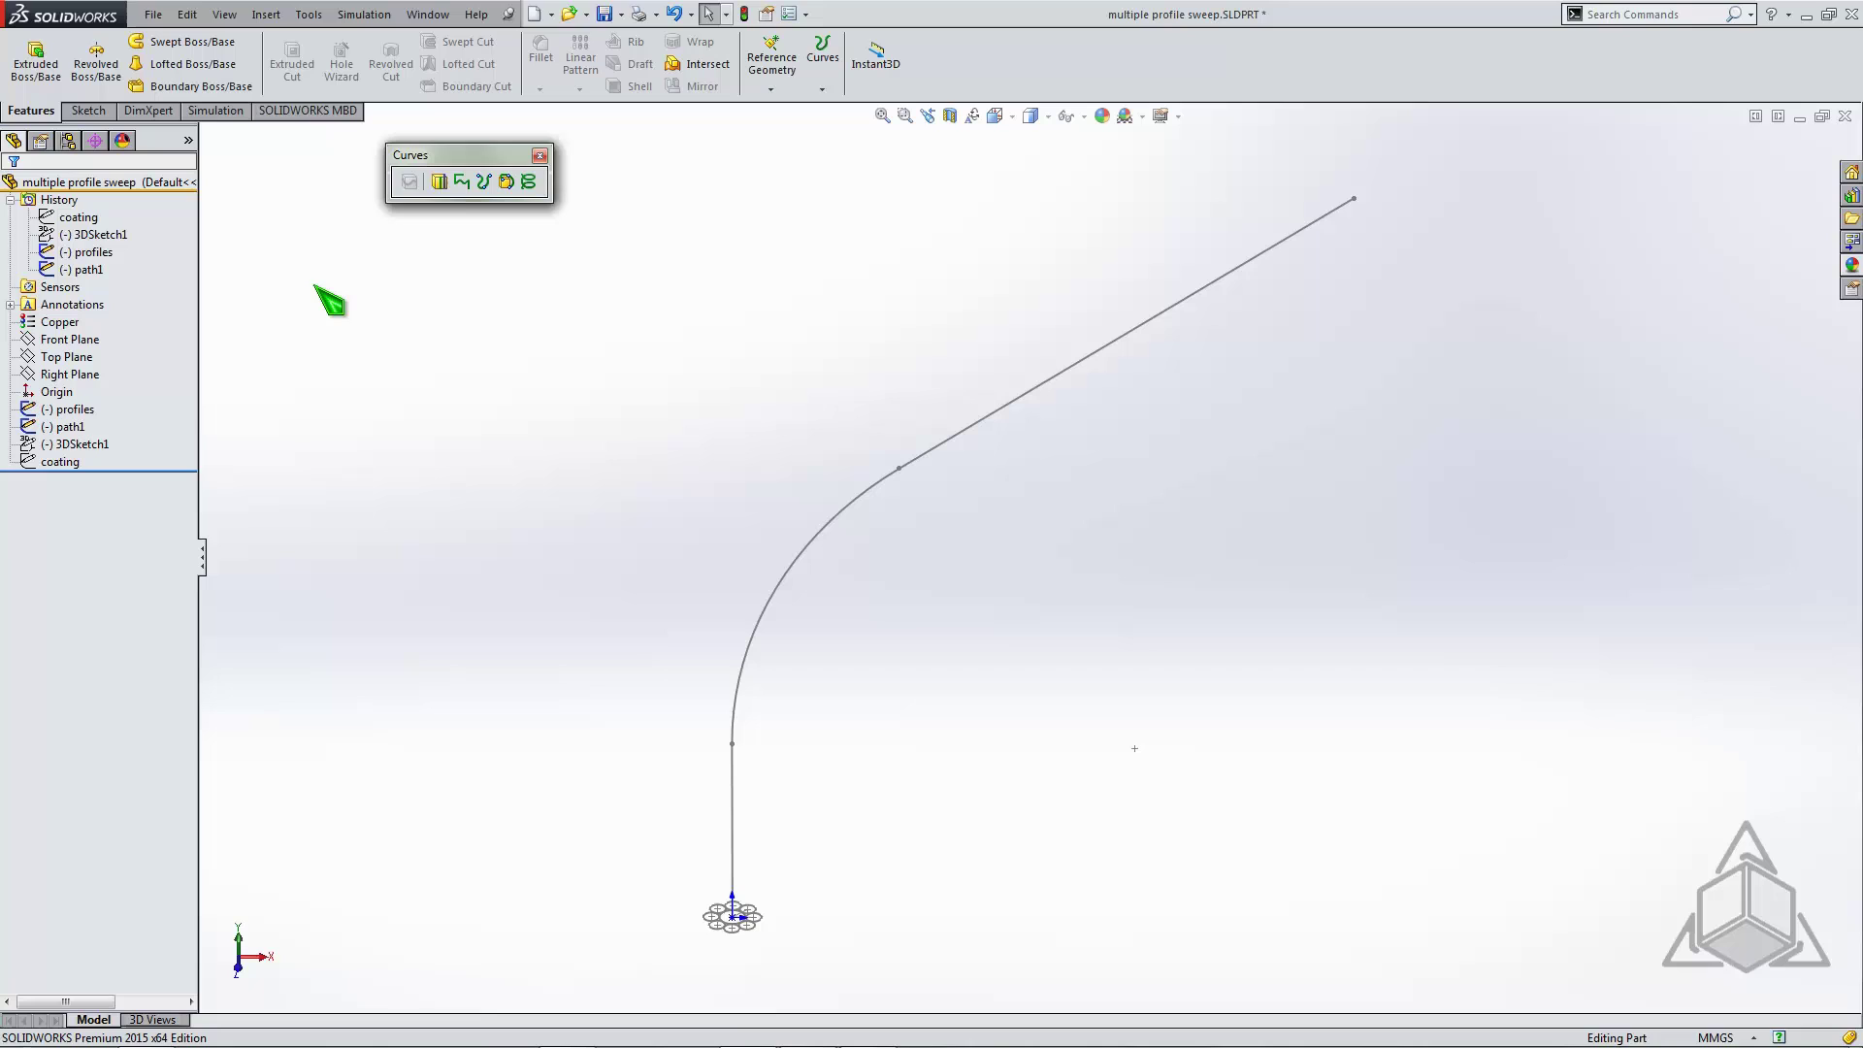
Create Sweep3 using the nine-circle profiles sketch as profile and path1 as path
{"action": "left_click", "coordinate": [185, 42]}
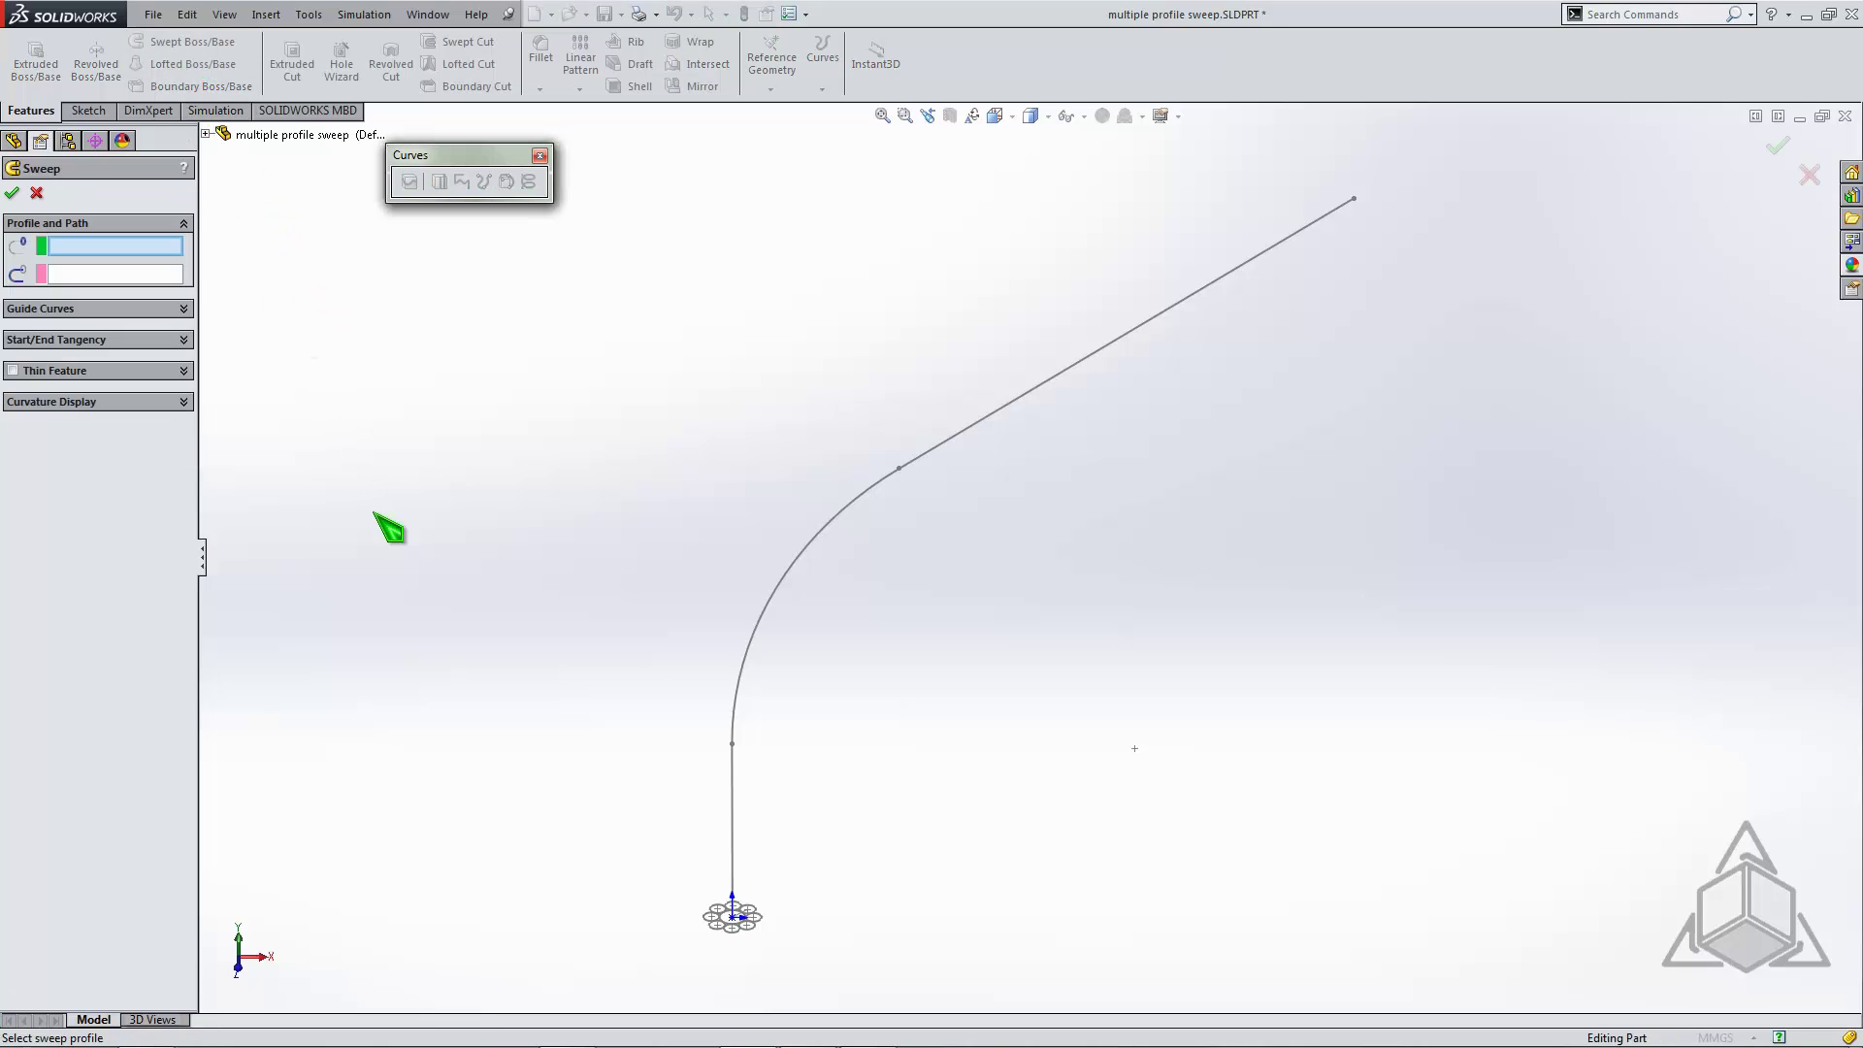
{"action": "left_click", "coordinate": [729, 935]}
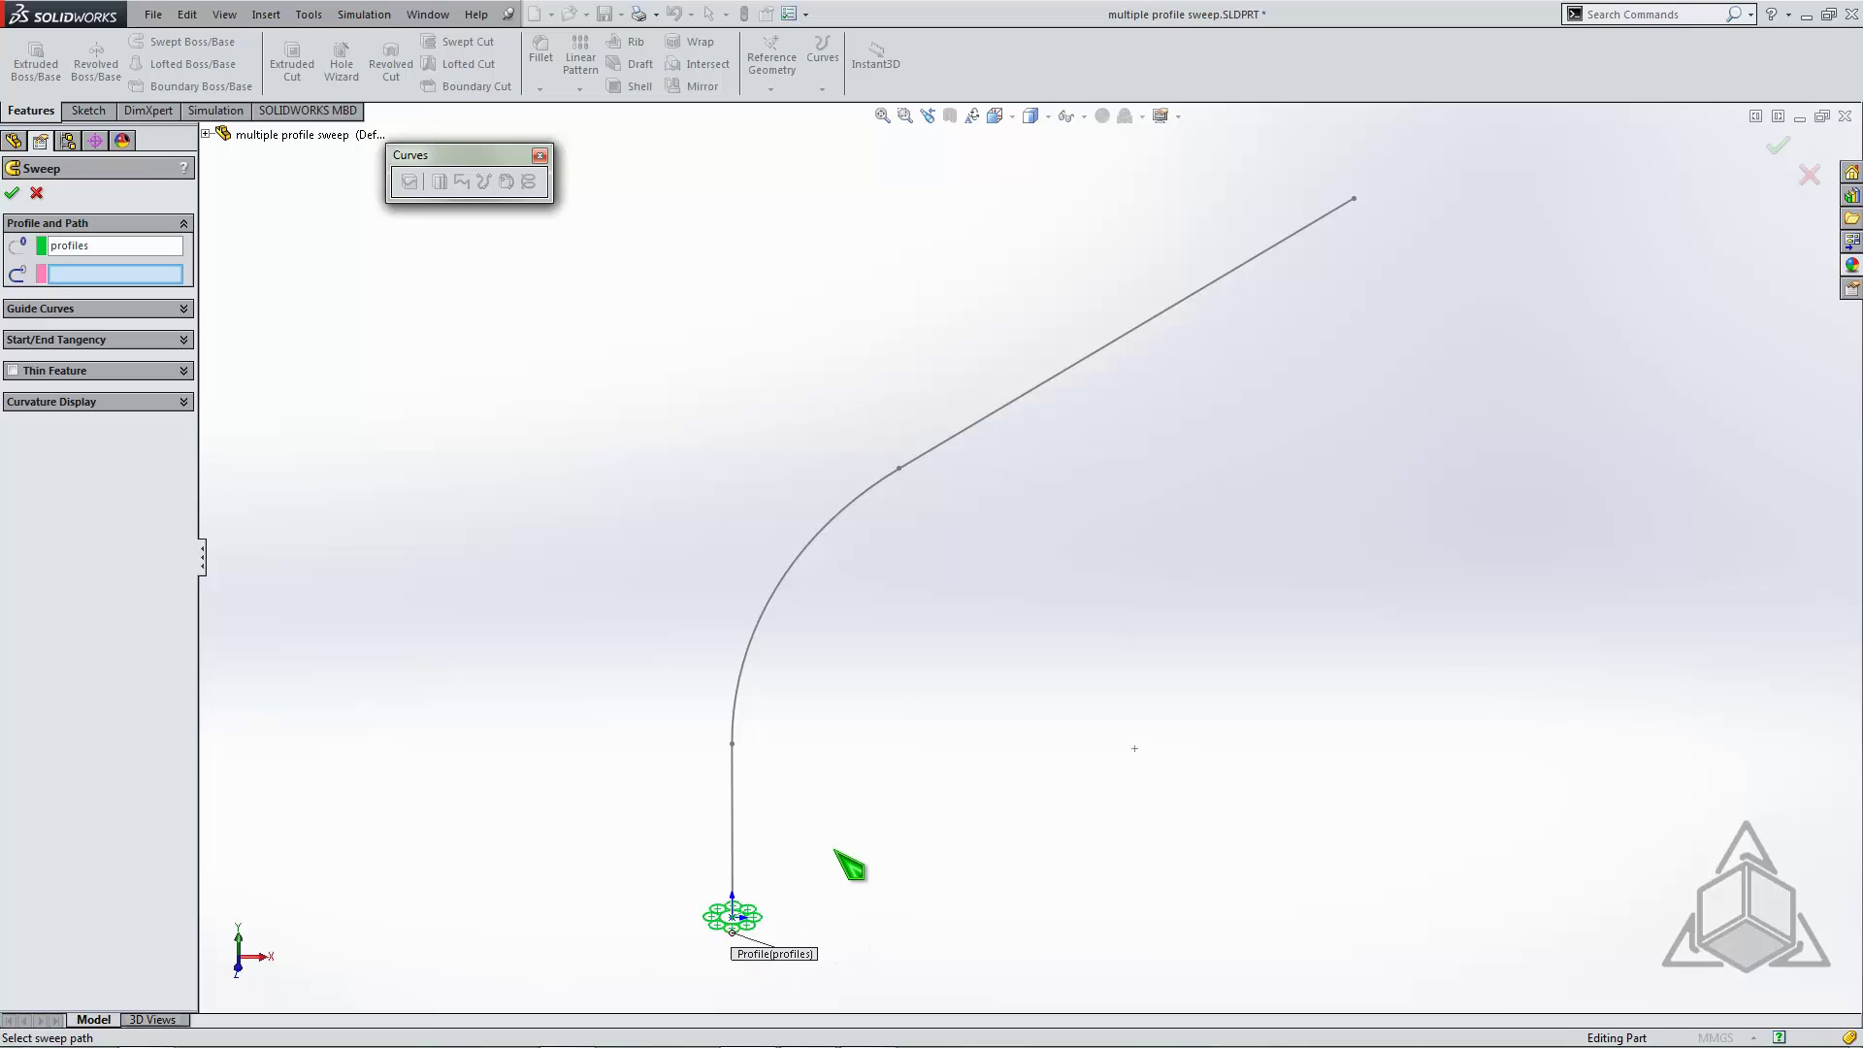
{"action": "left_click", "coordinate": [734, 793]}
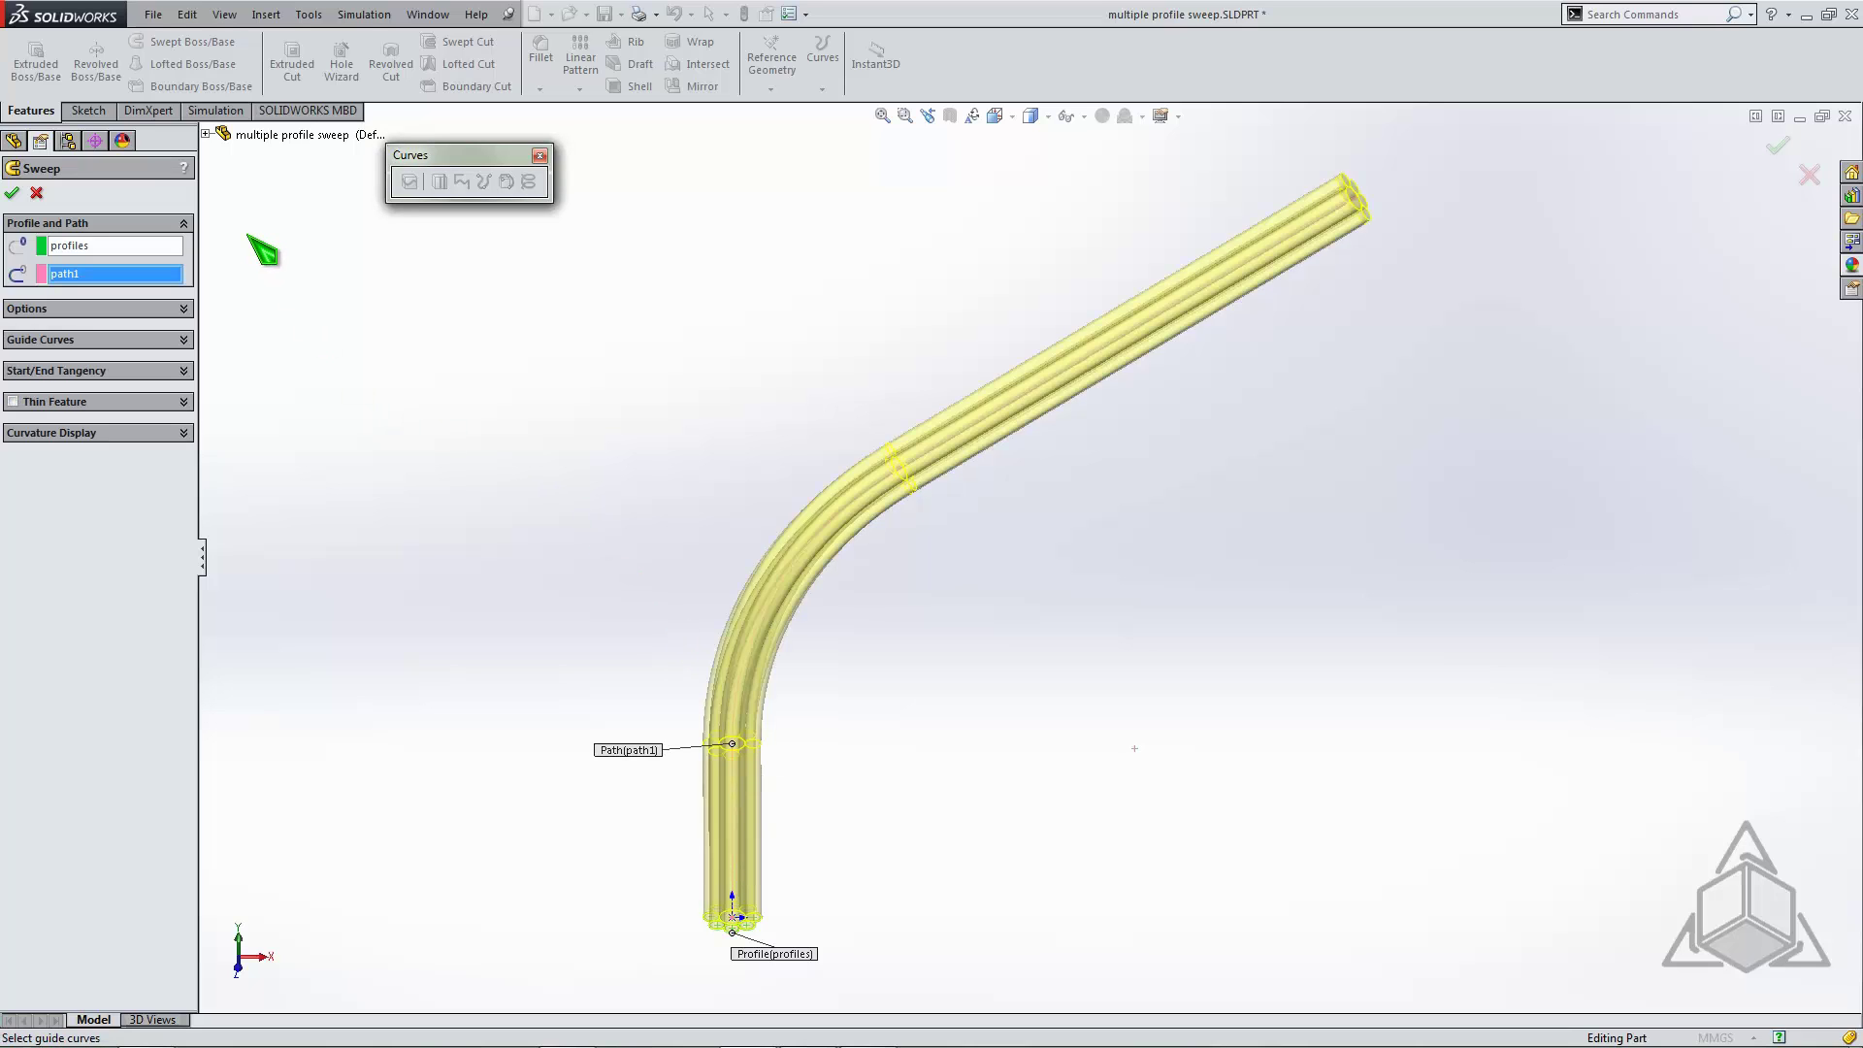
{"action": "left_click", "coordinate": [11, 192]}
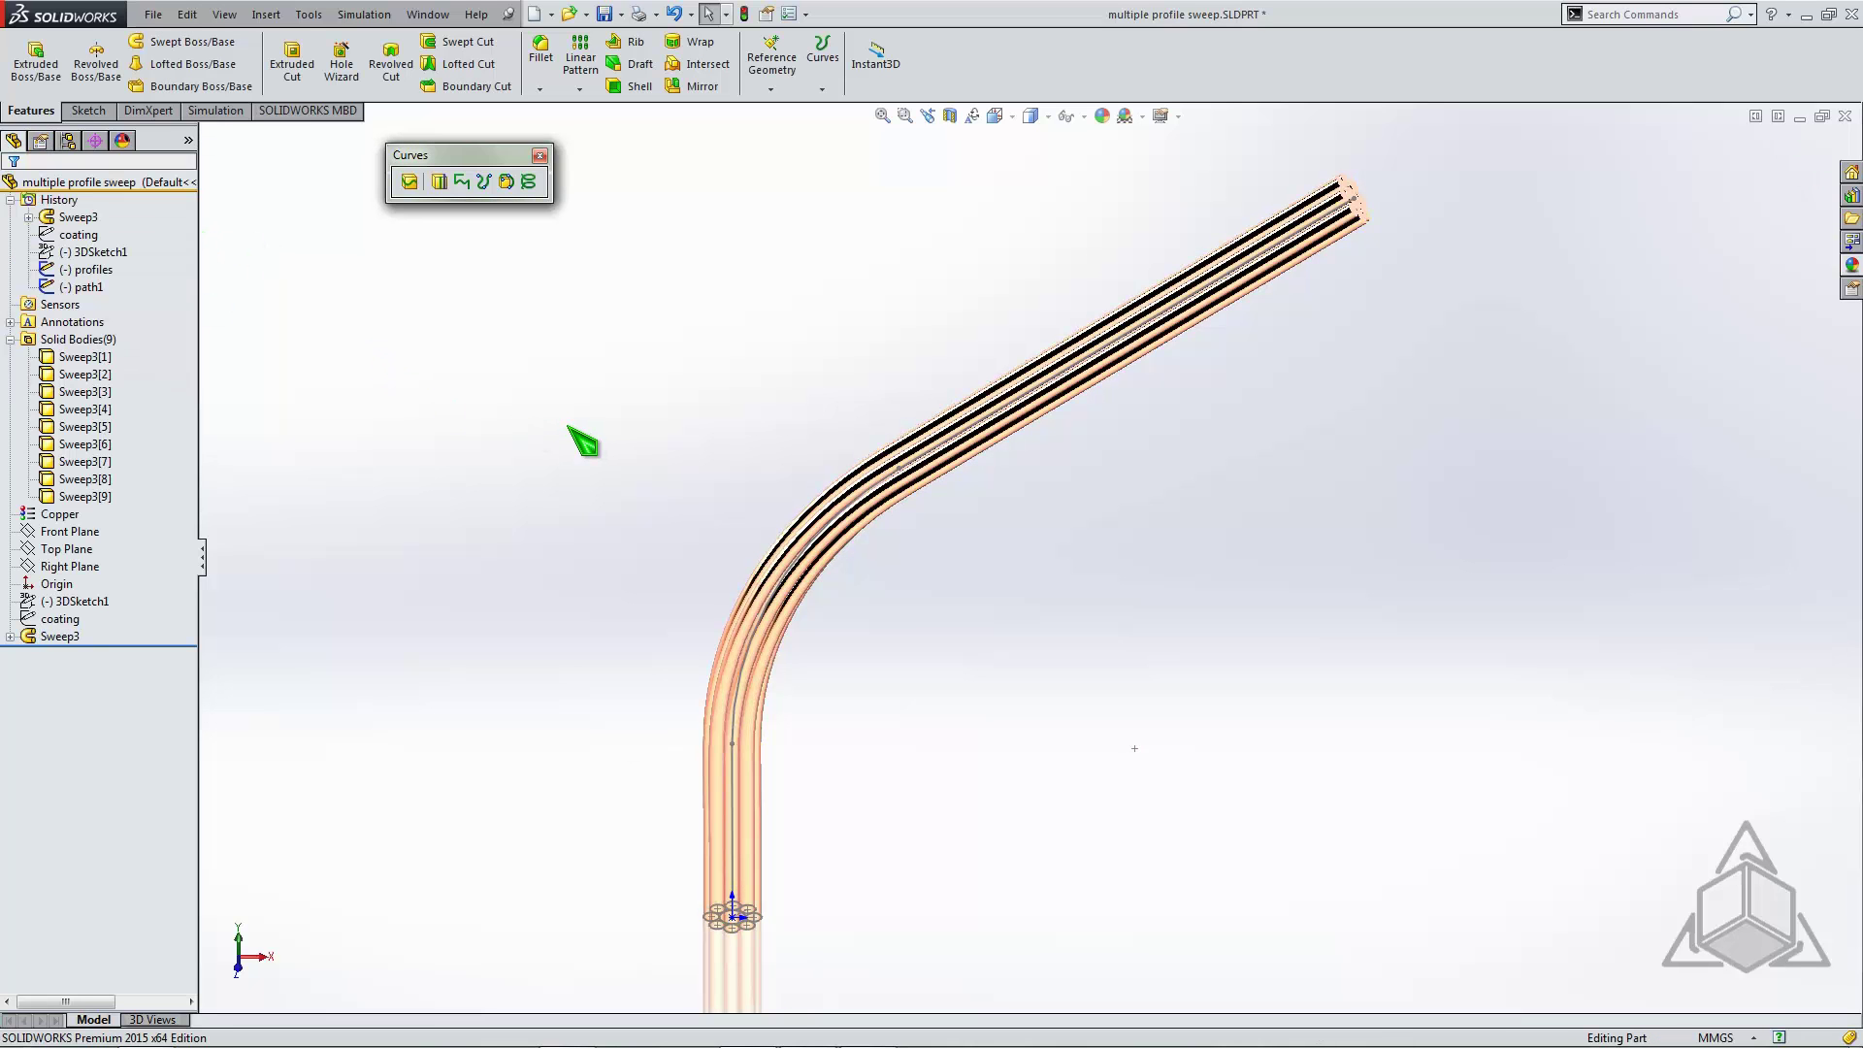
{"action": "middle_click_drag", "start_coordinate": [615, 441], "coordinate": [566, 533]}
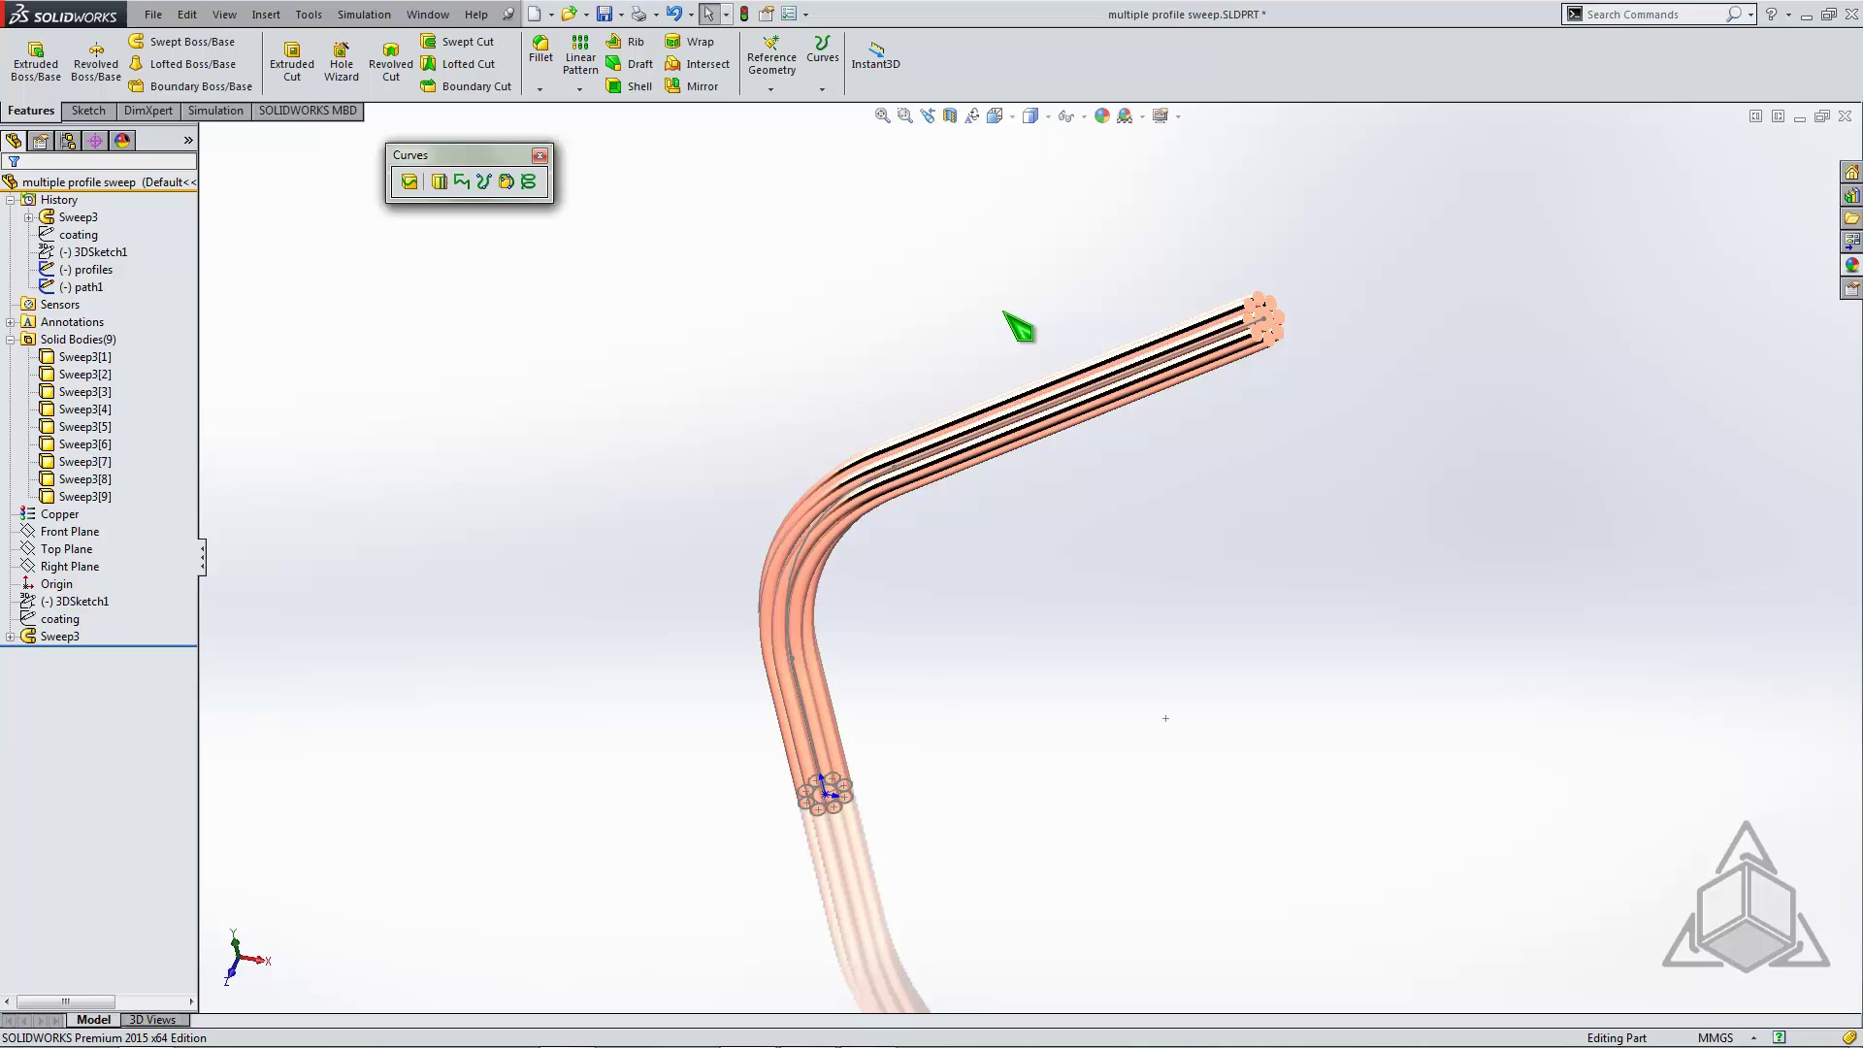
{"action": "left_click", "coordinate": [1177, 117]}
{"action": "left_click", "coordinate": [1218, 136]}
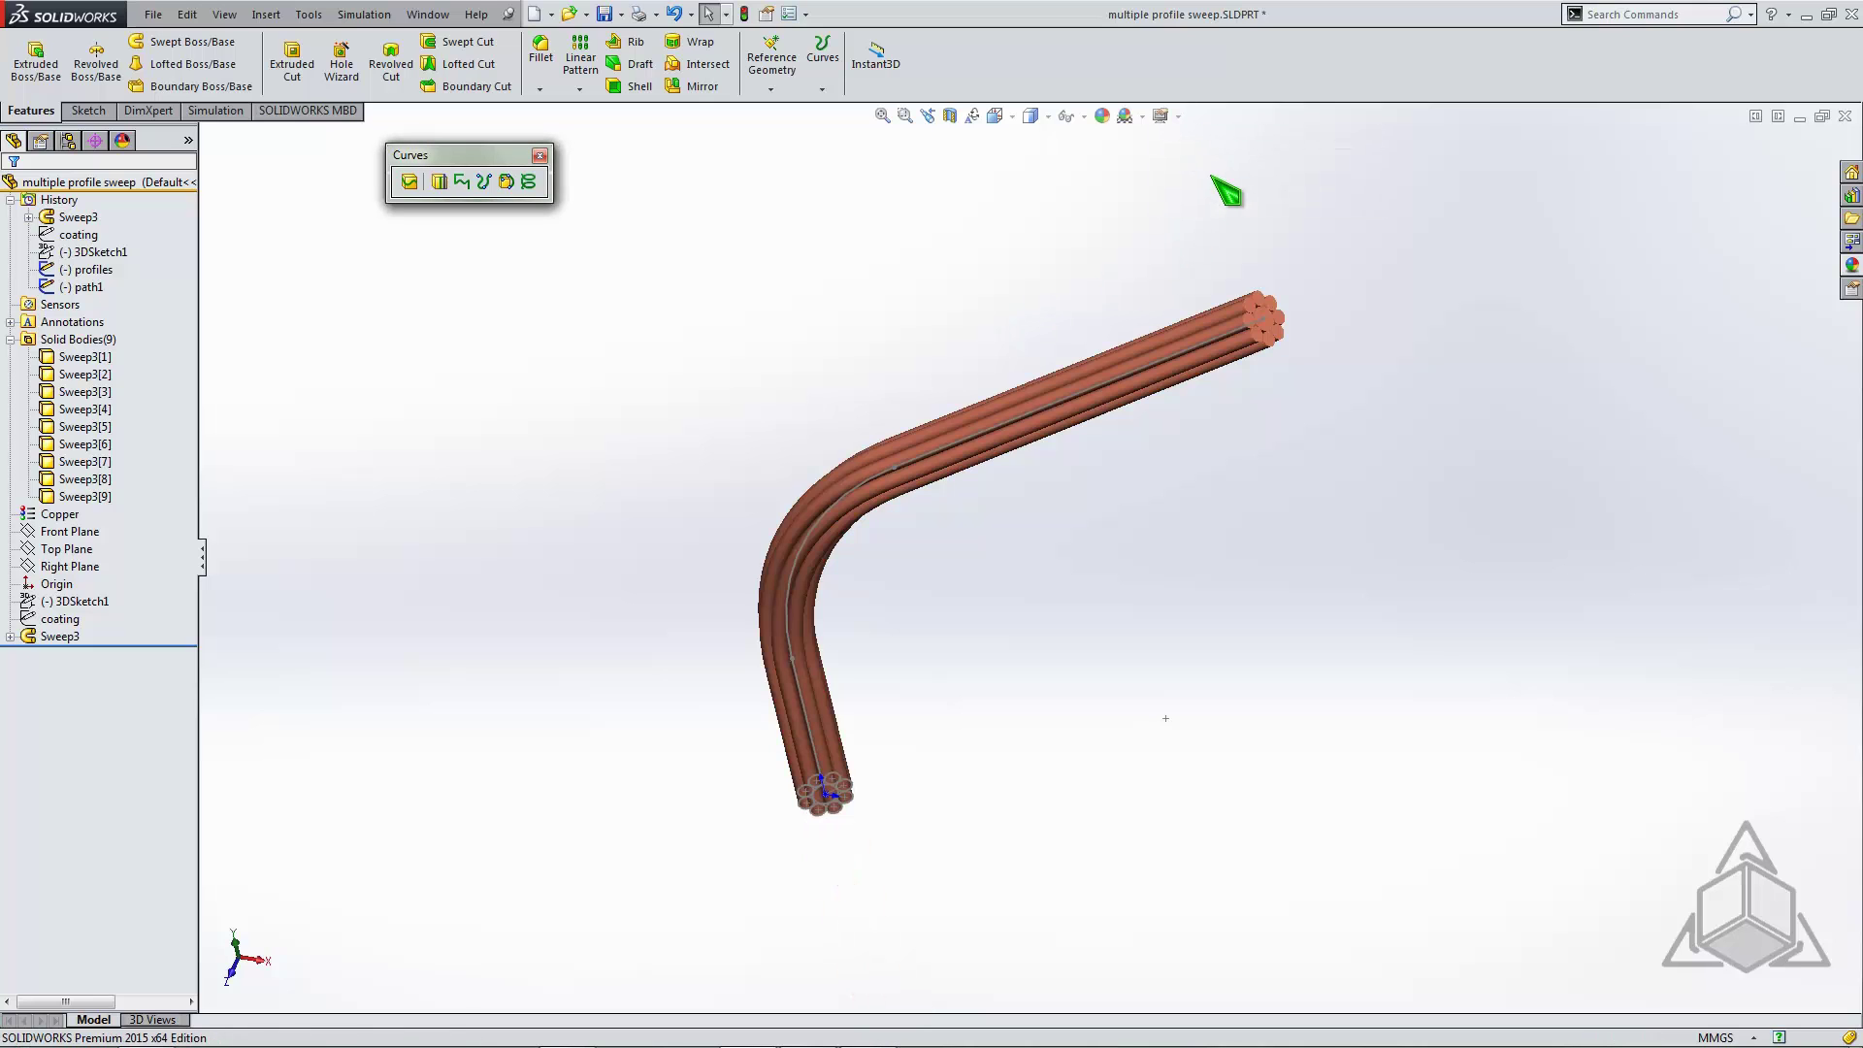
{"action": "scroll", "coordinate": [1293, 353], "scroll_direction": "down", "scroll_amount": 6}
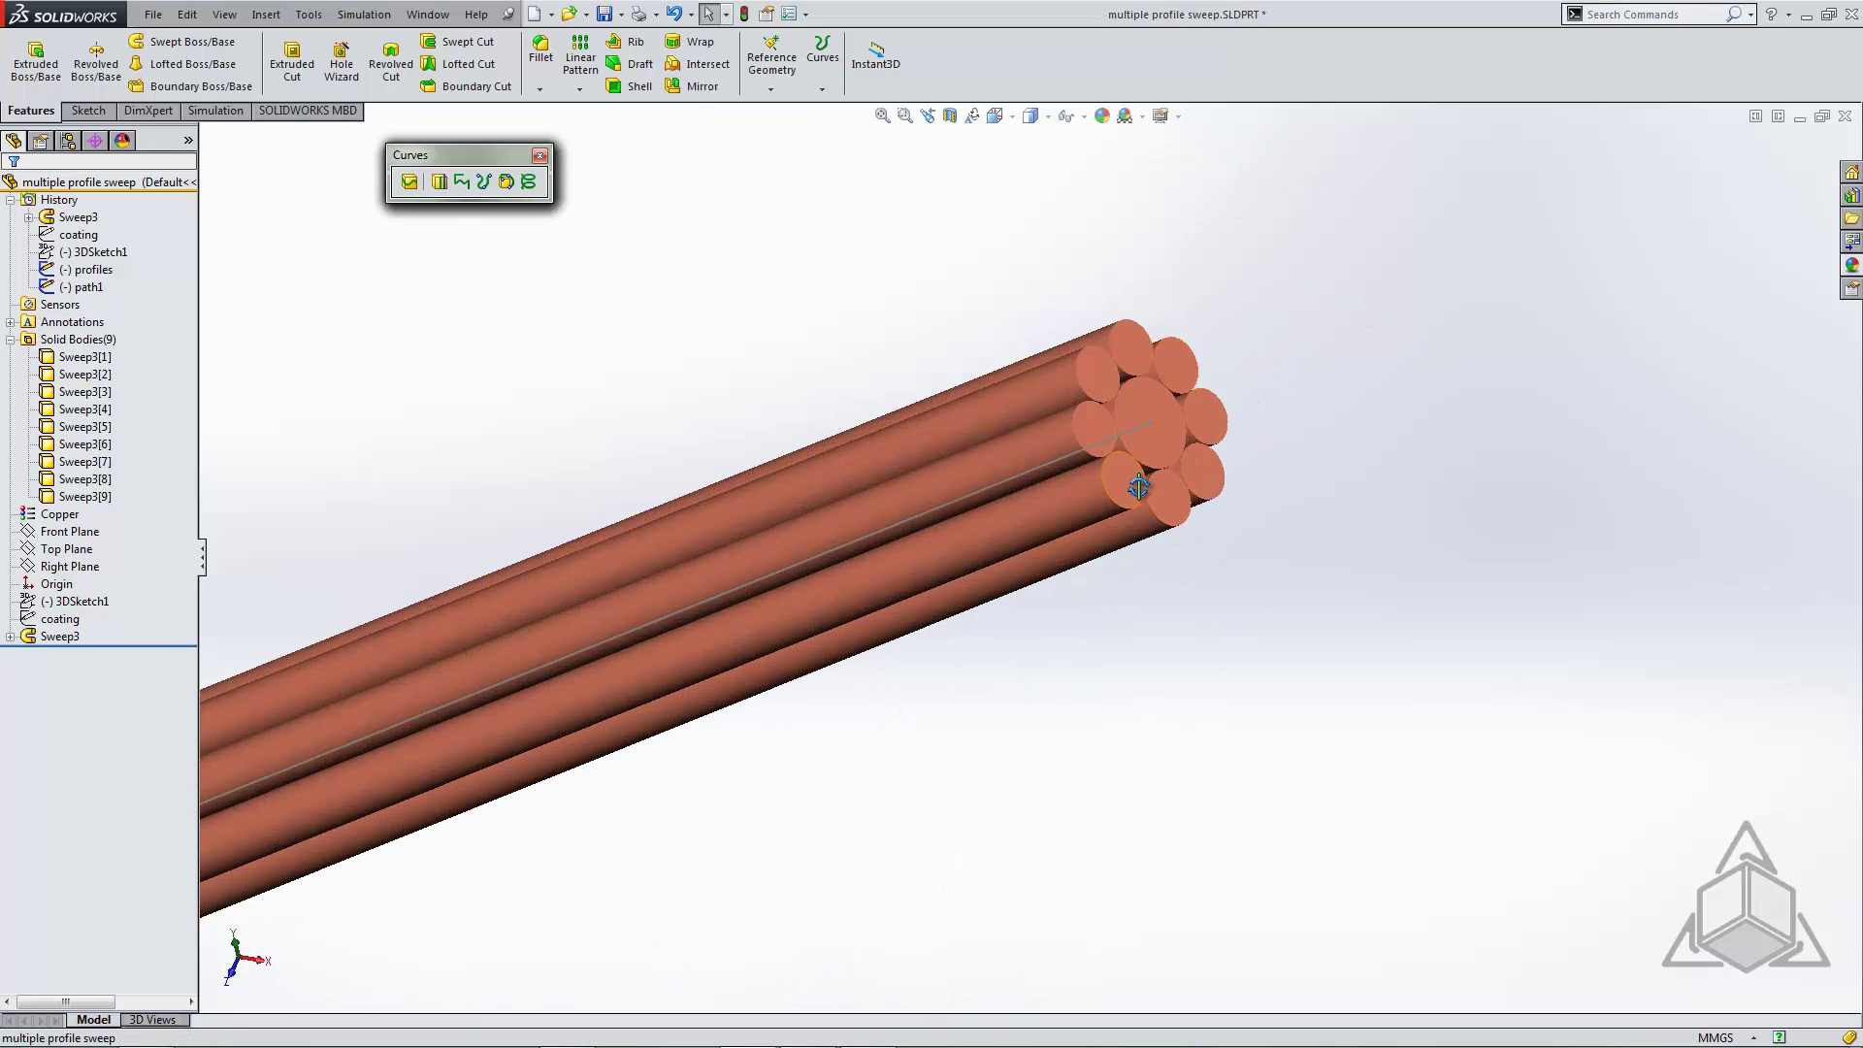
{"action": "middle_click_drag", "start_coordinate": [1135, 478], "coordinate": [1122, 532]}
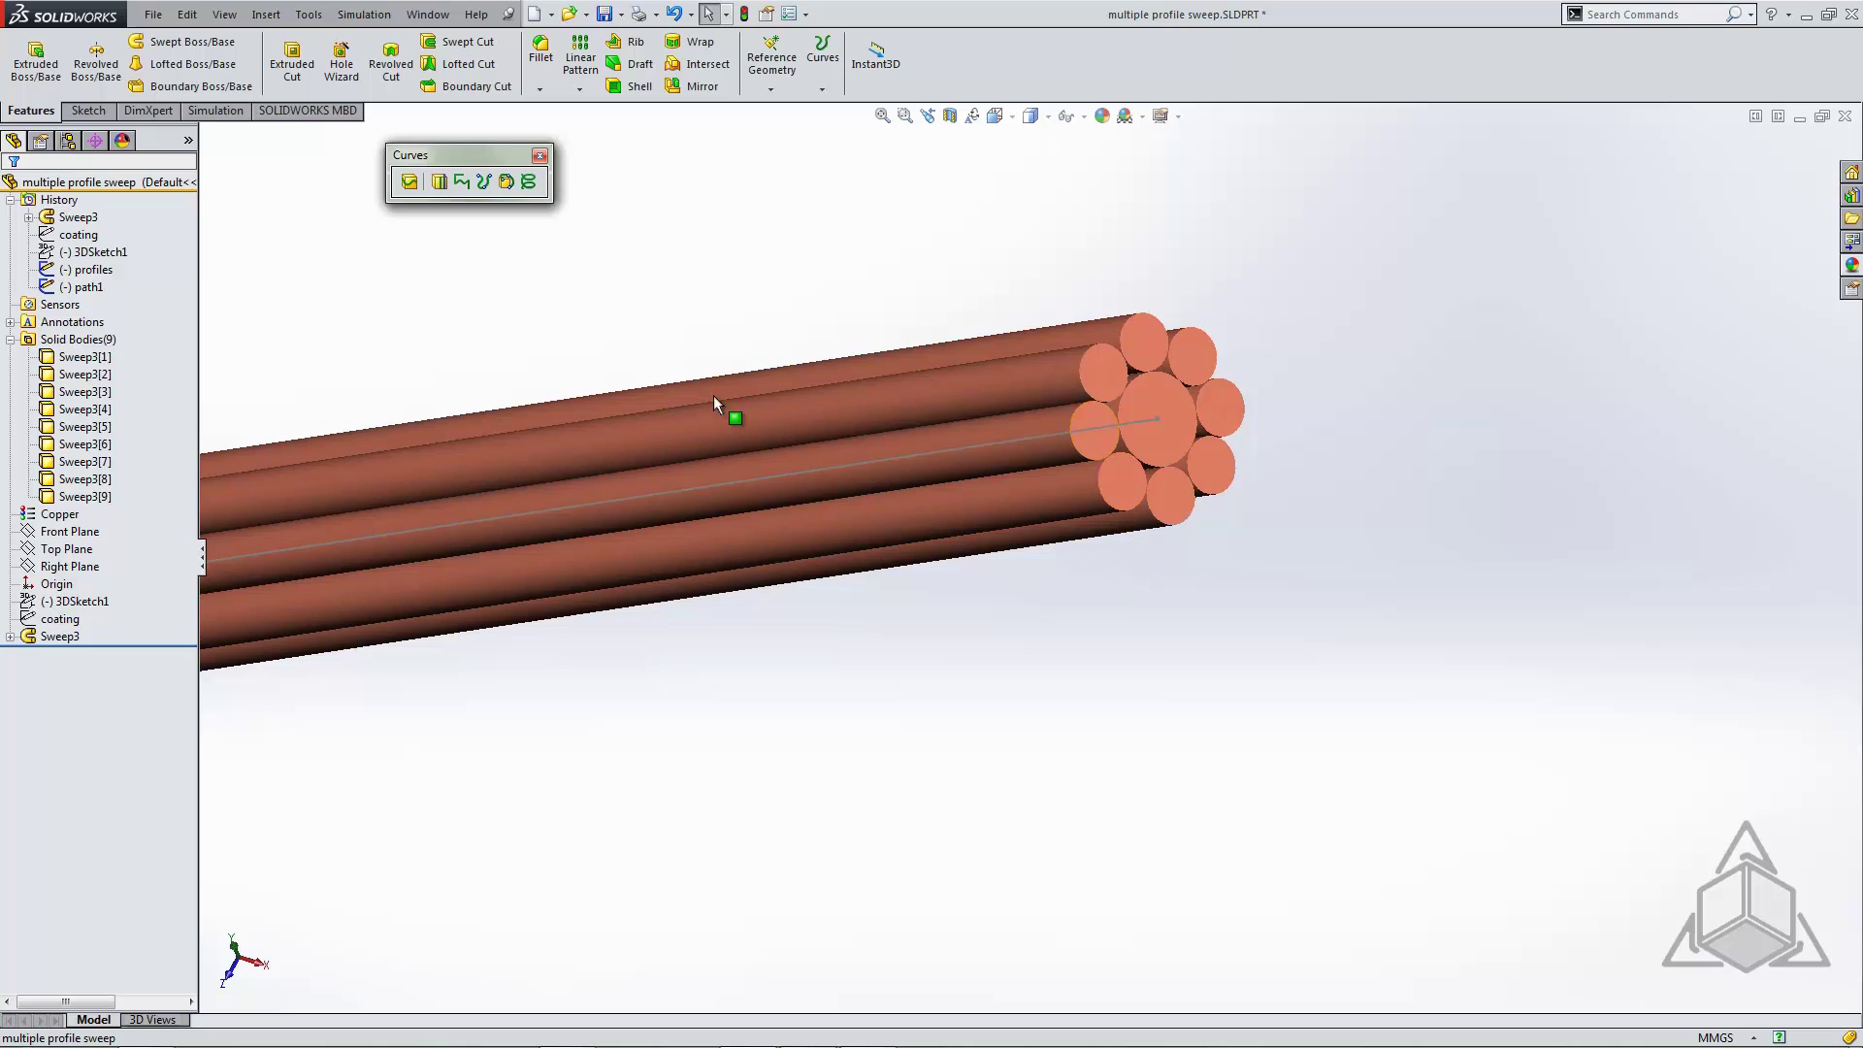
{"action": "left_click", "coordinate": [85, 375]}
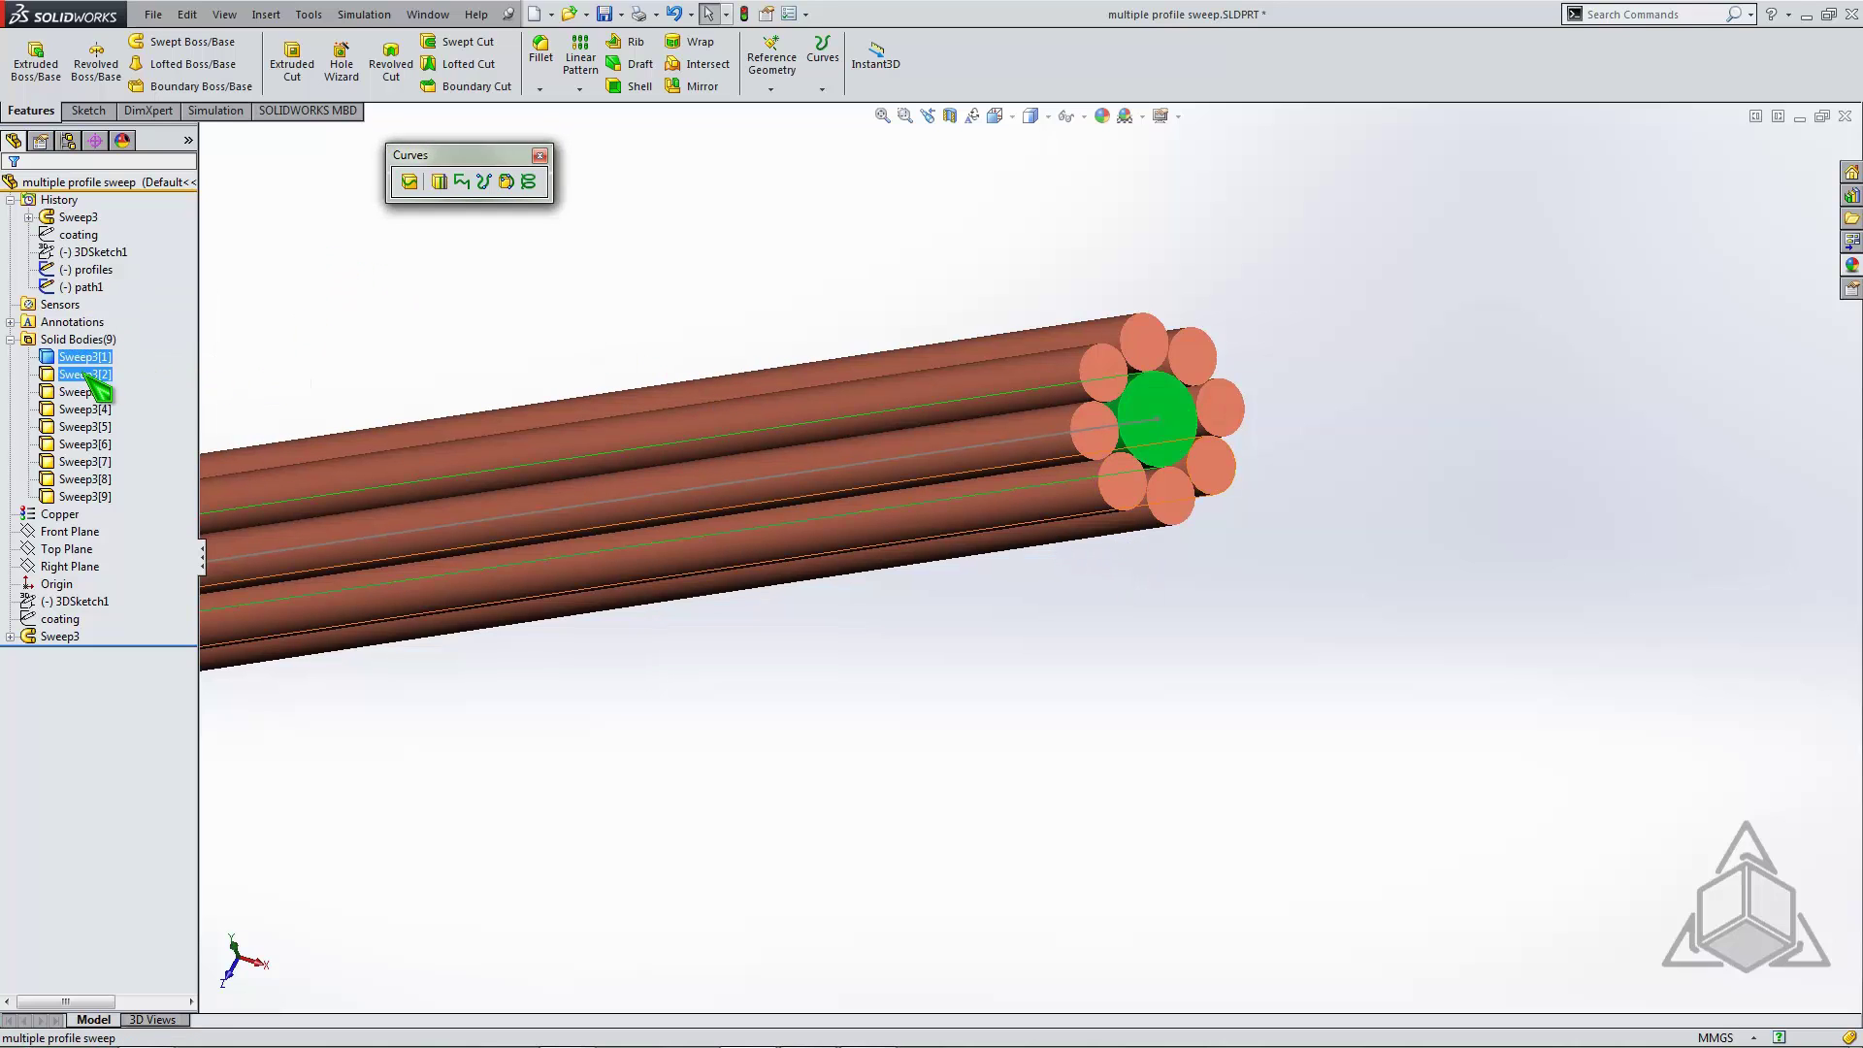
{"action": "left_click", "coordinate": [100, 392], "text": "ctrl"}
{"action": "left_click", "coordinate": [85, 427]}
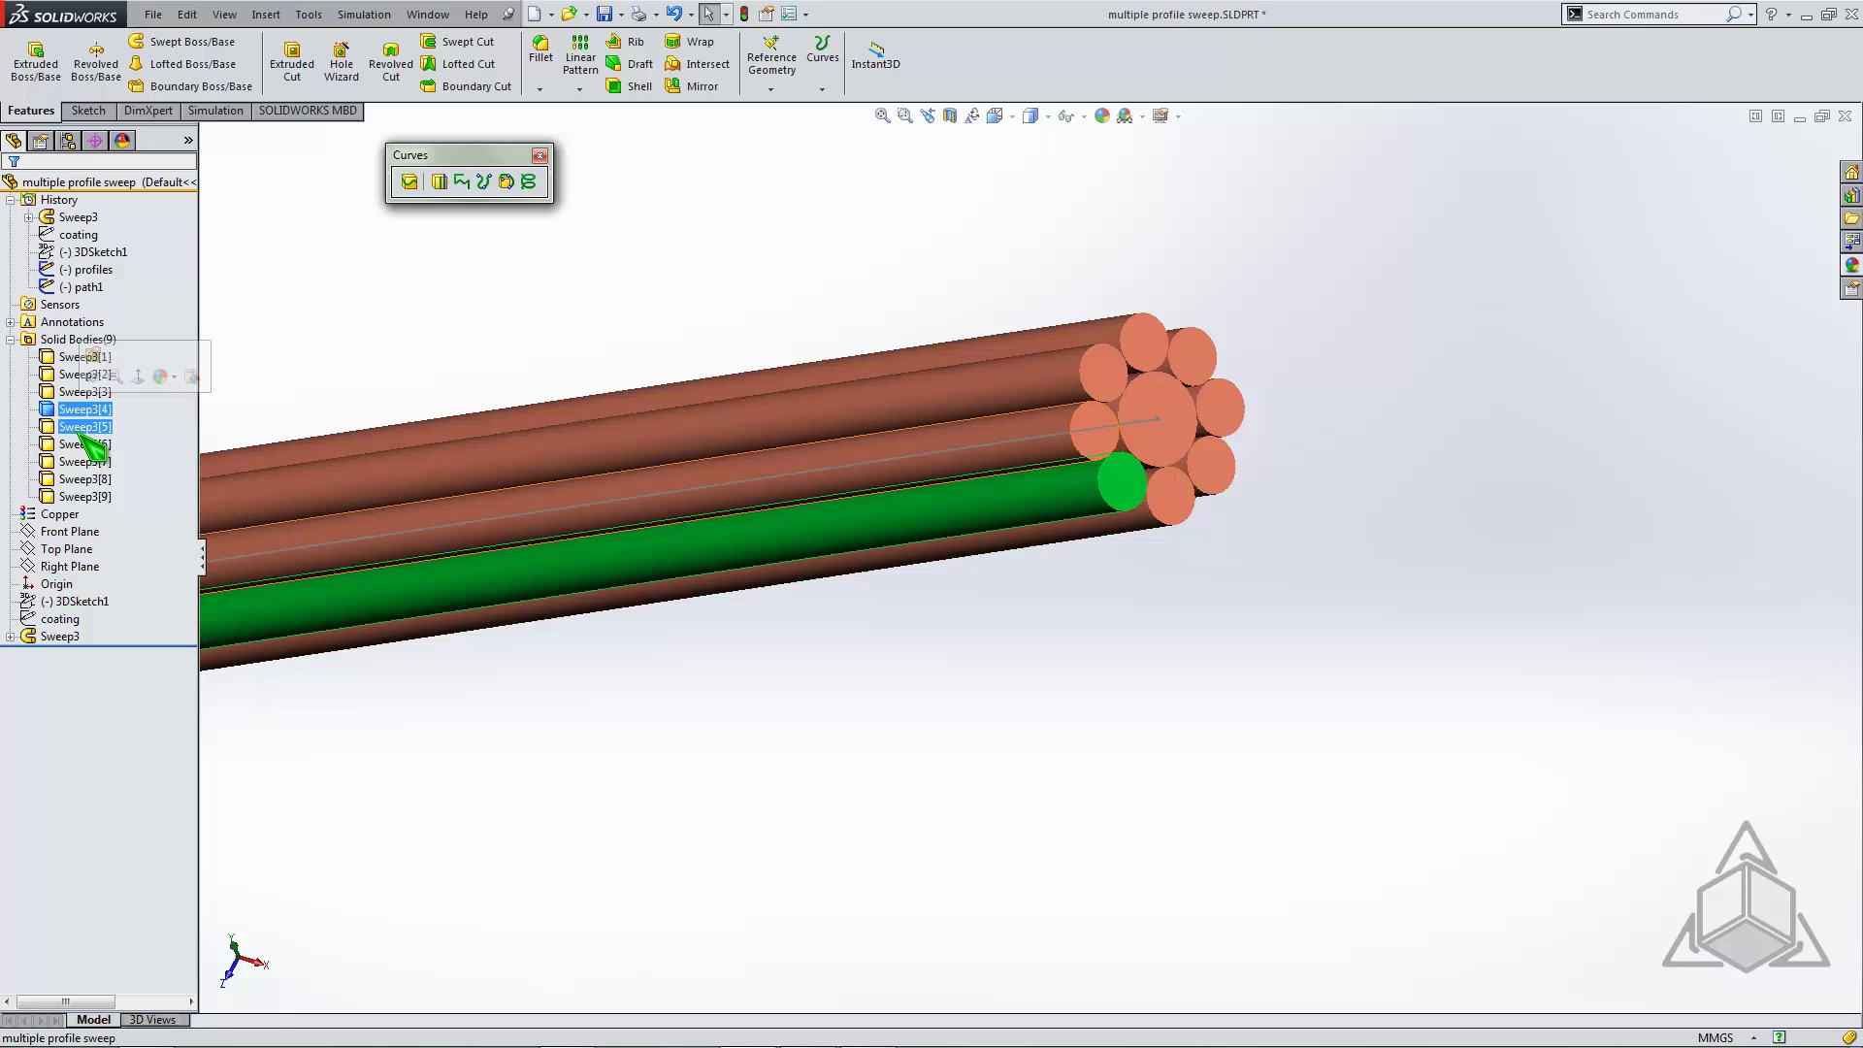
{"action": "left_click", "coordinate": [397, 353]}
{"action": "key", "text": "f"}
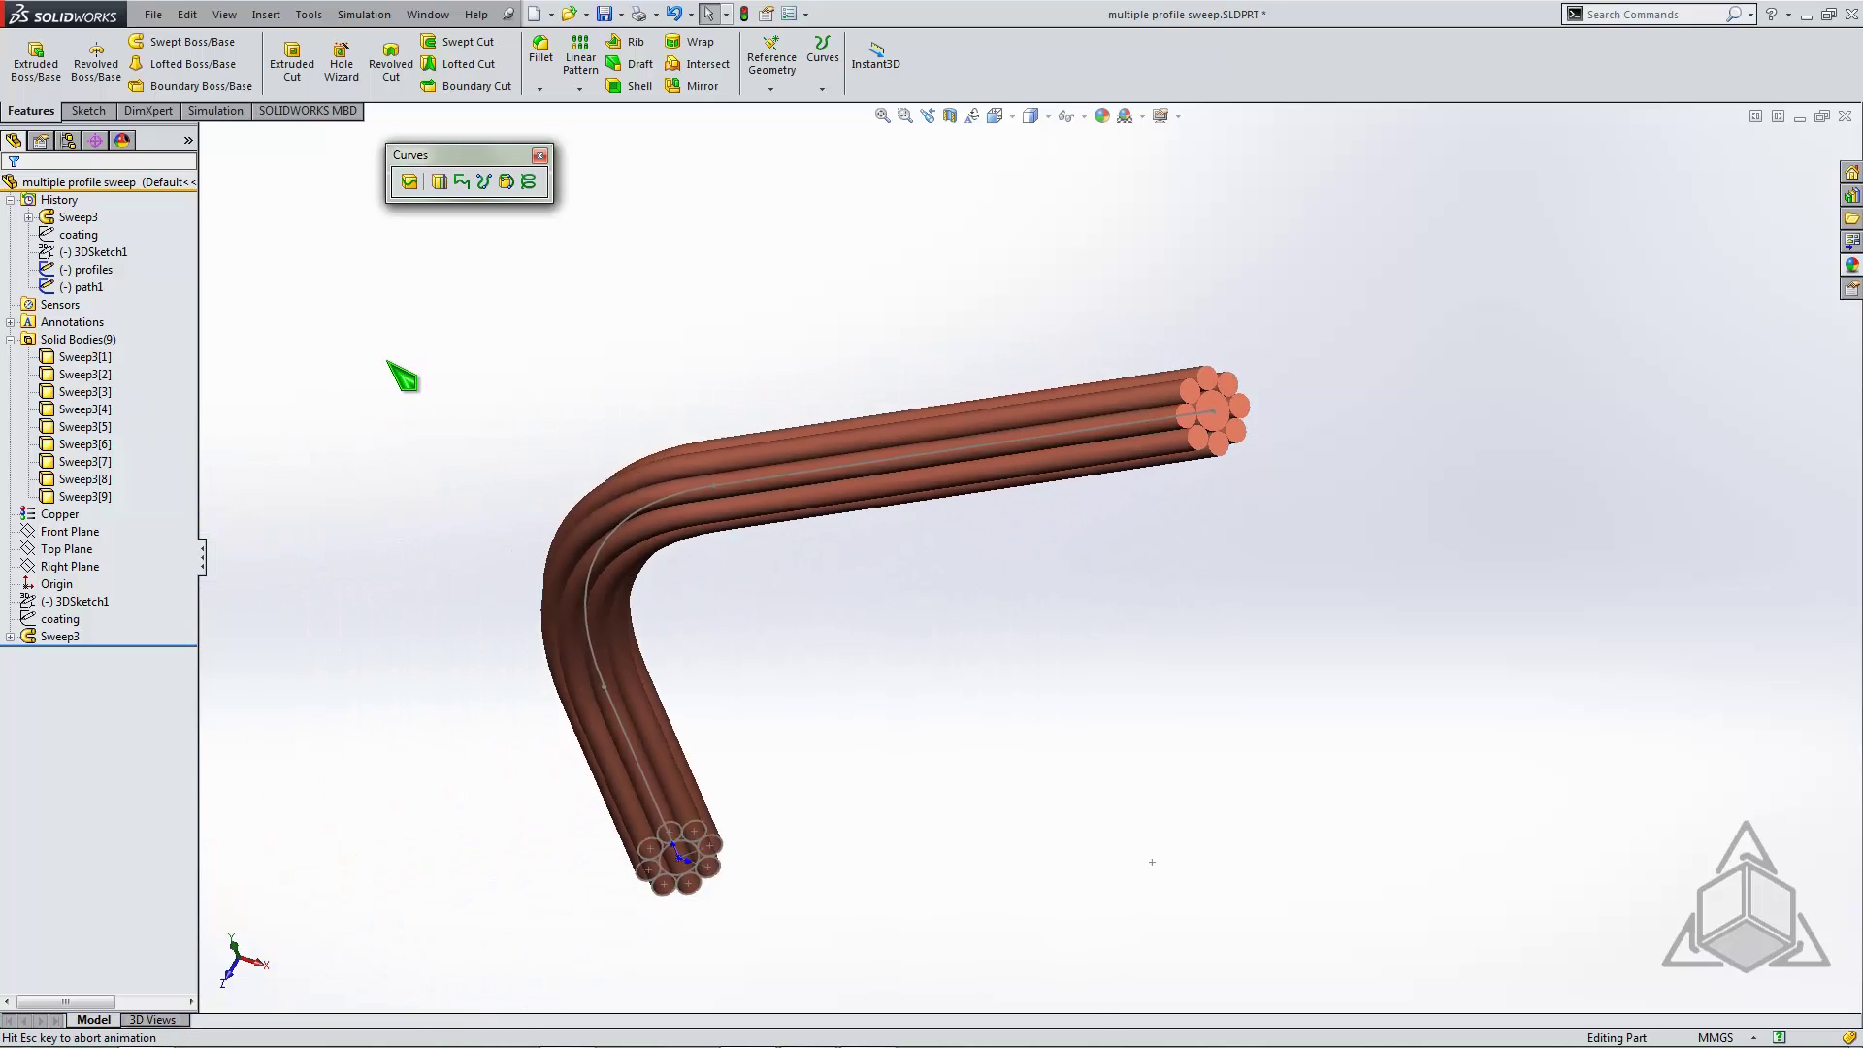
{"action": "middle_click_drag", "start_coordinate": [678, 667], "coordinate": [692, 525]}
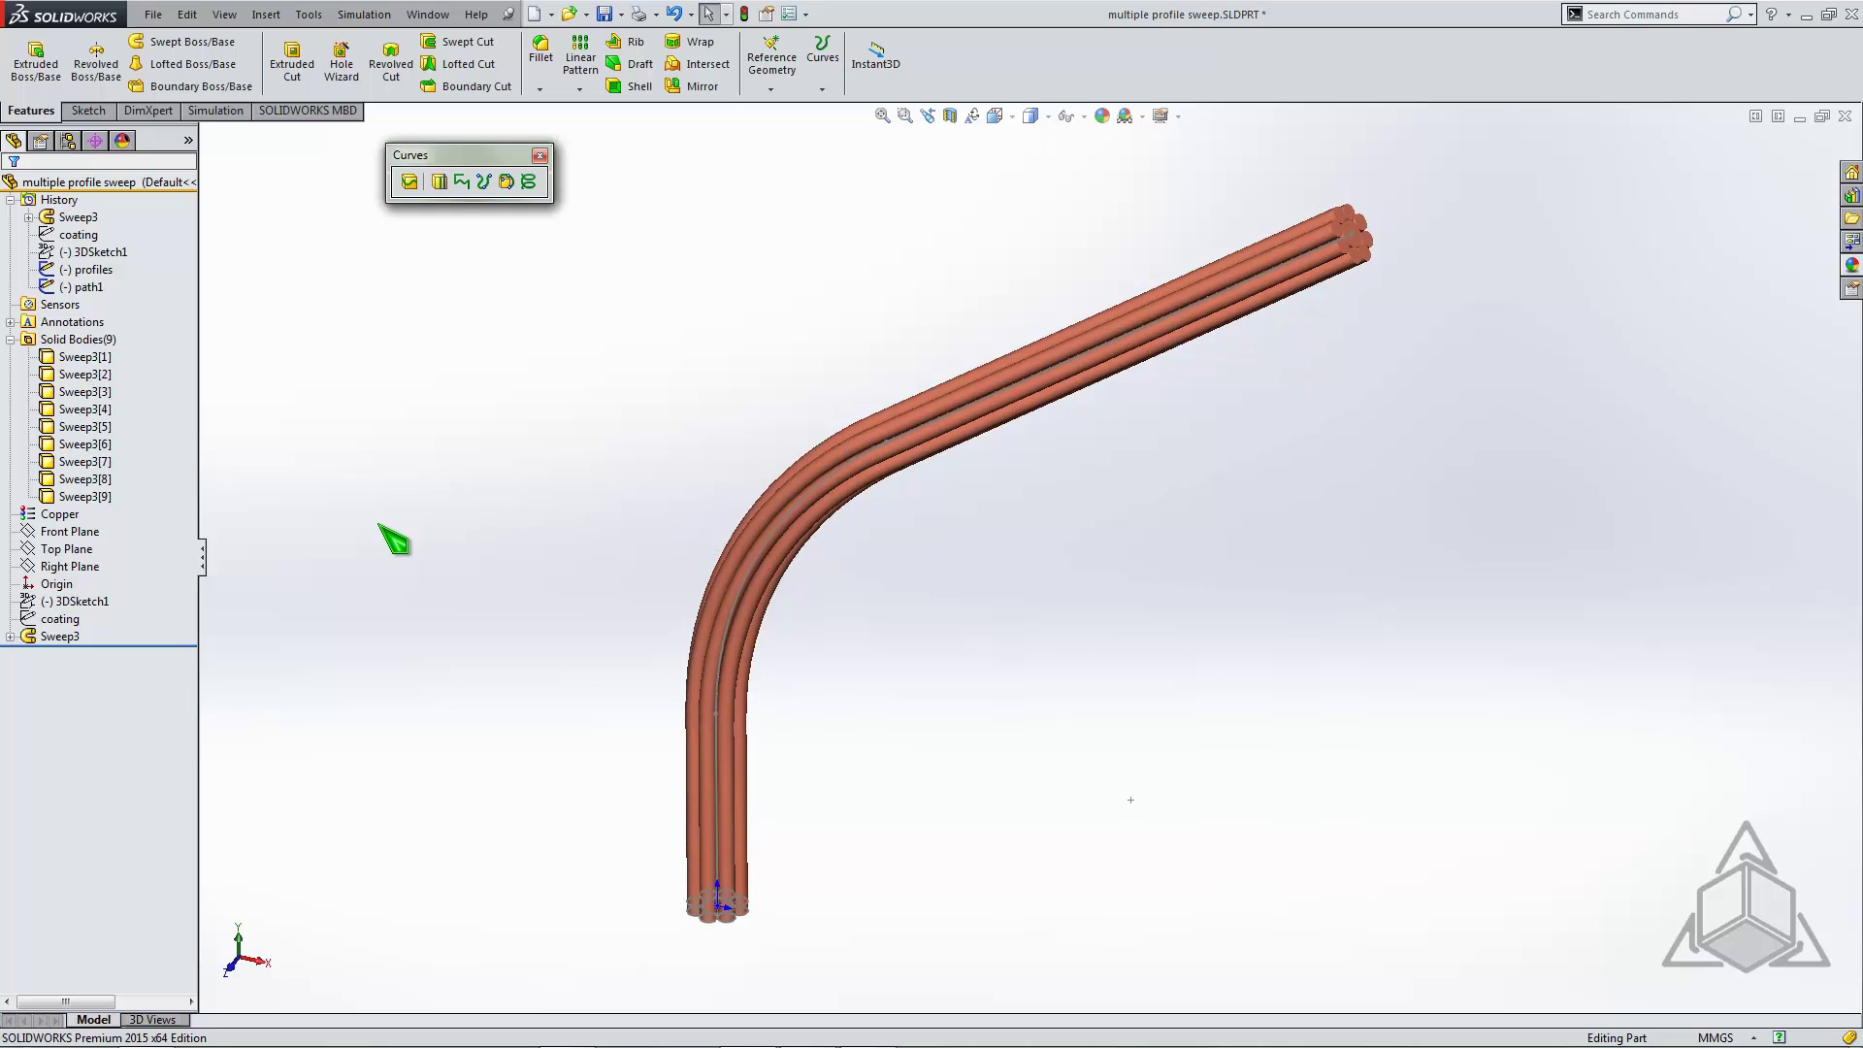
Remove Sweep3, hide path1, and show 3DSketch1, orbiting around the S-curve
{"action": "left_click", "coordinate": [54, 637]}
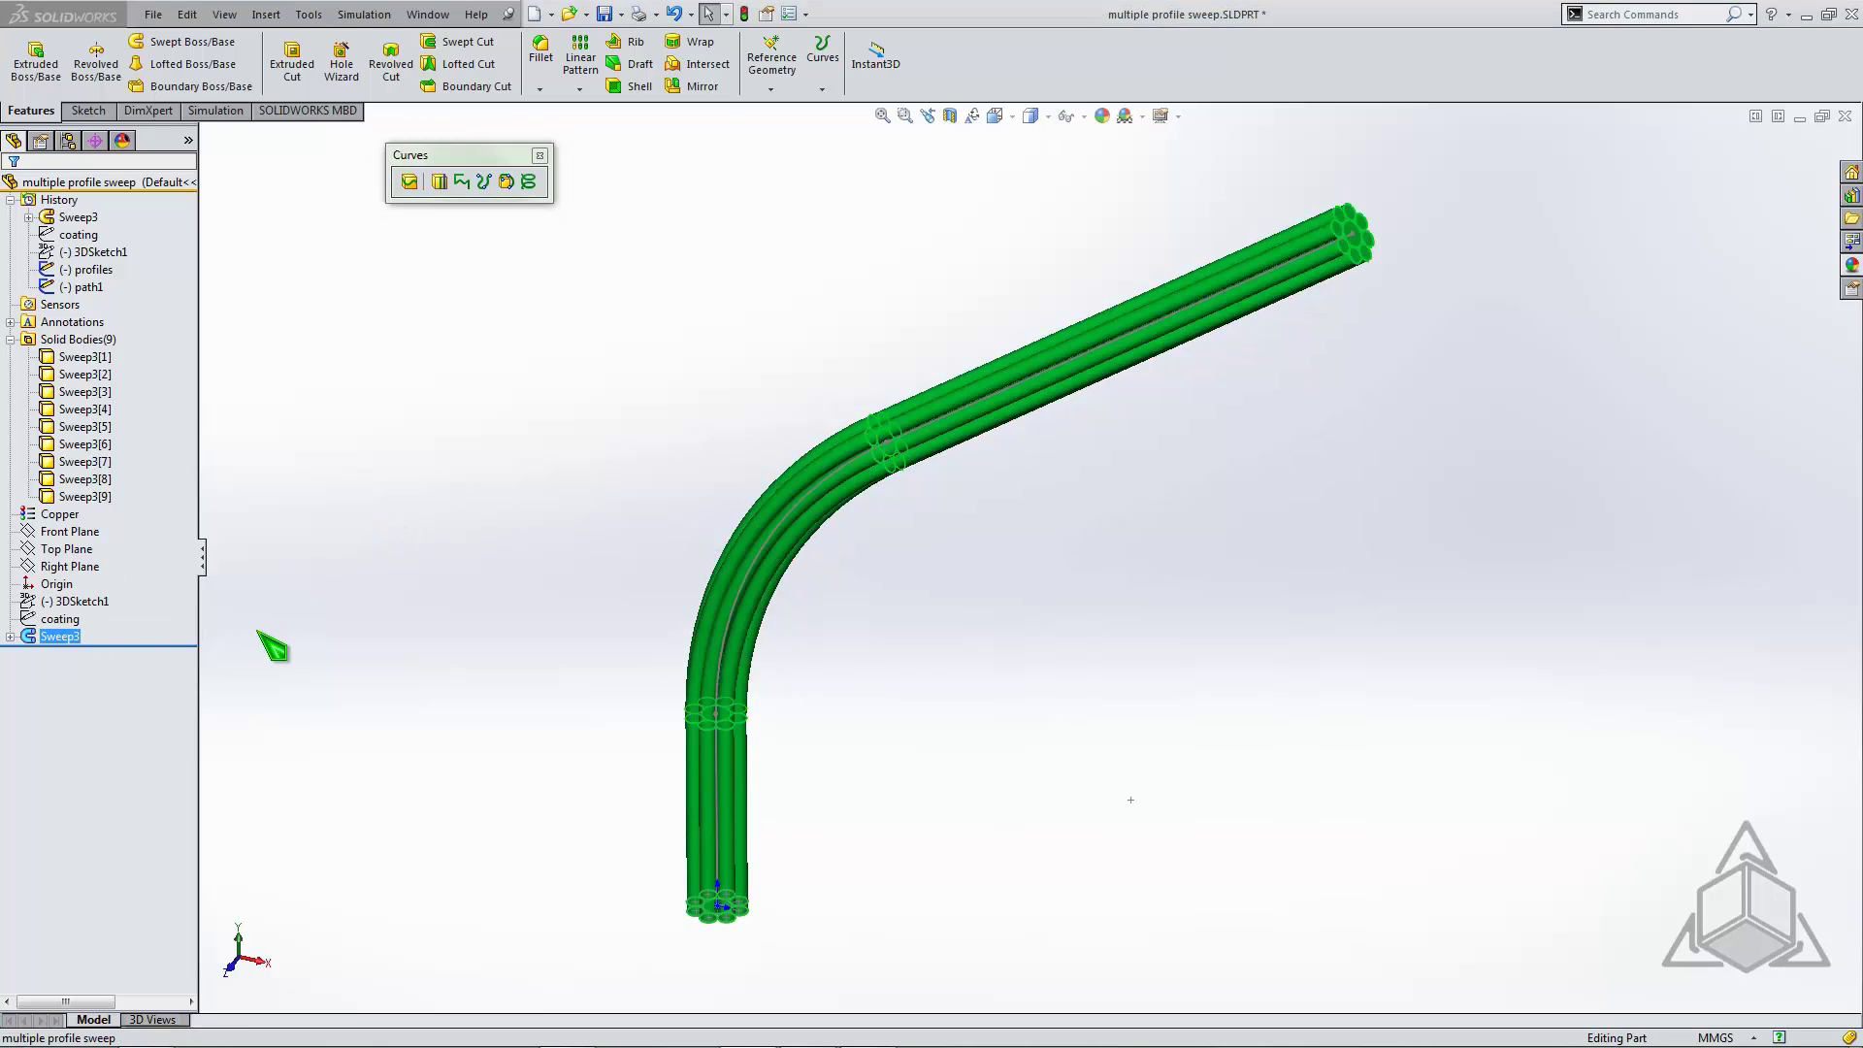
{"action": "key", "text": "ctrl+z"}
{"action": "left_click", "coordinate": [64, 428]}
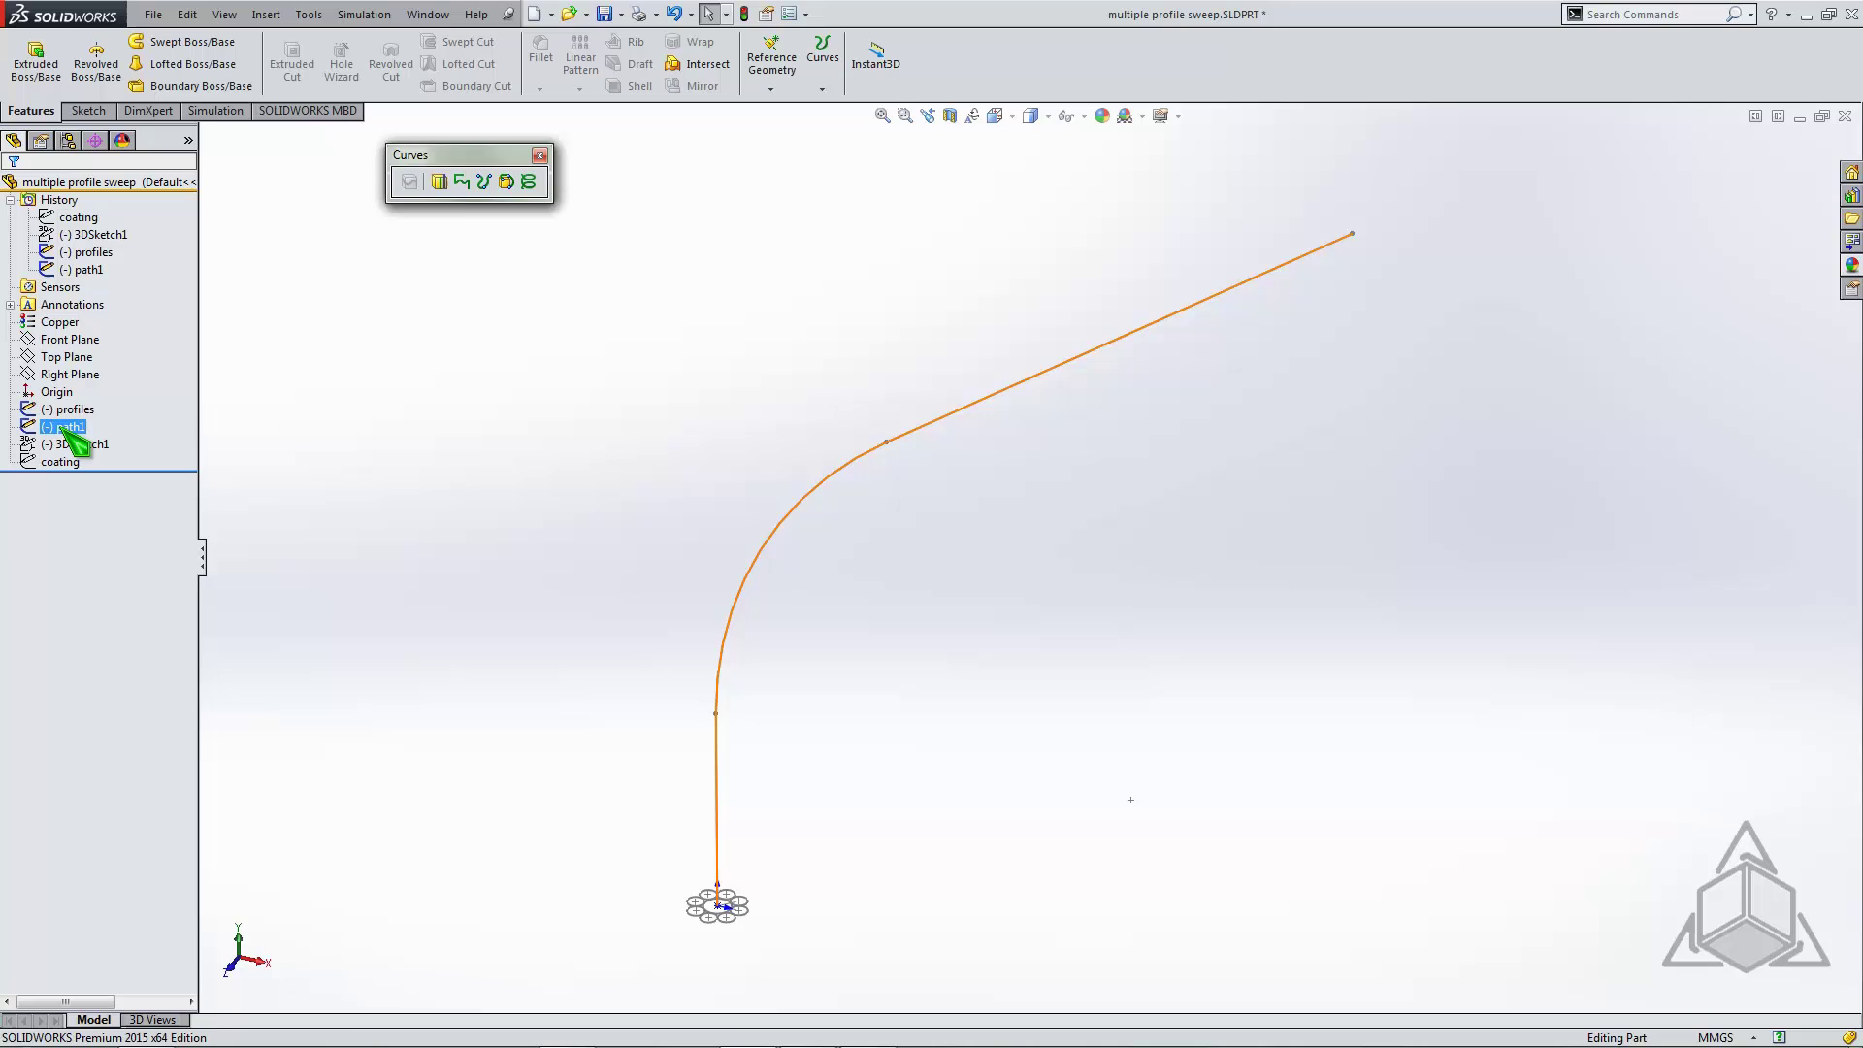
{"action": "left_click", "coordinate": [102, 388]}
{"action": "left_click", "coordinate": [72, 443]}
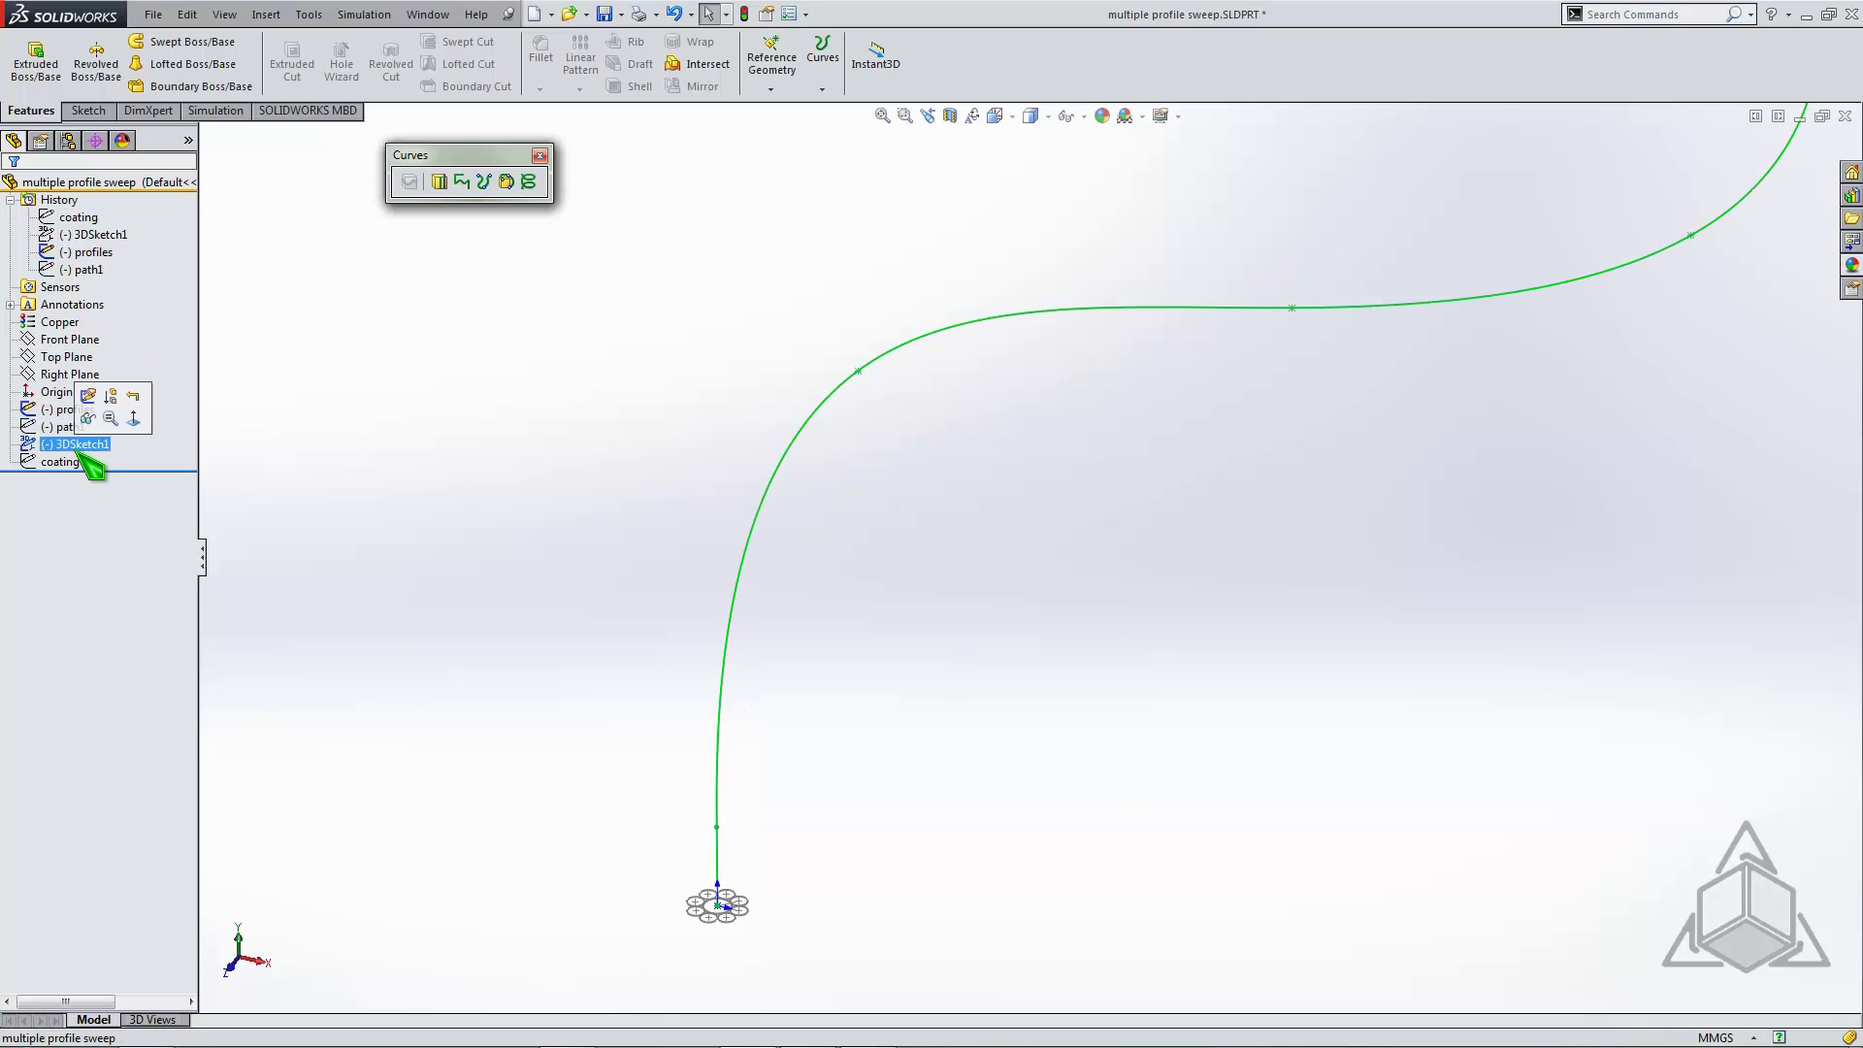
{"action": "left_click", "coordinate": [89, 419]}
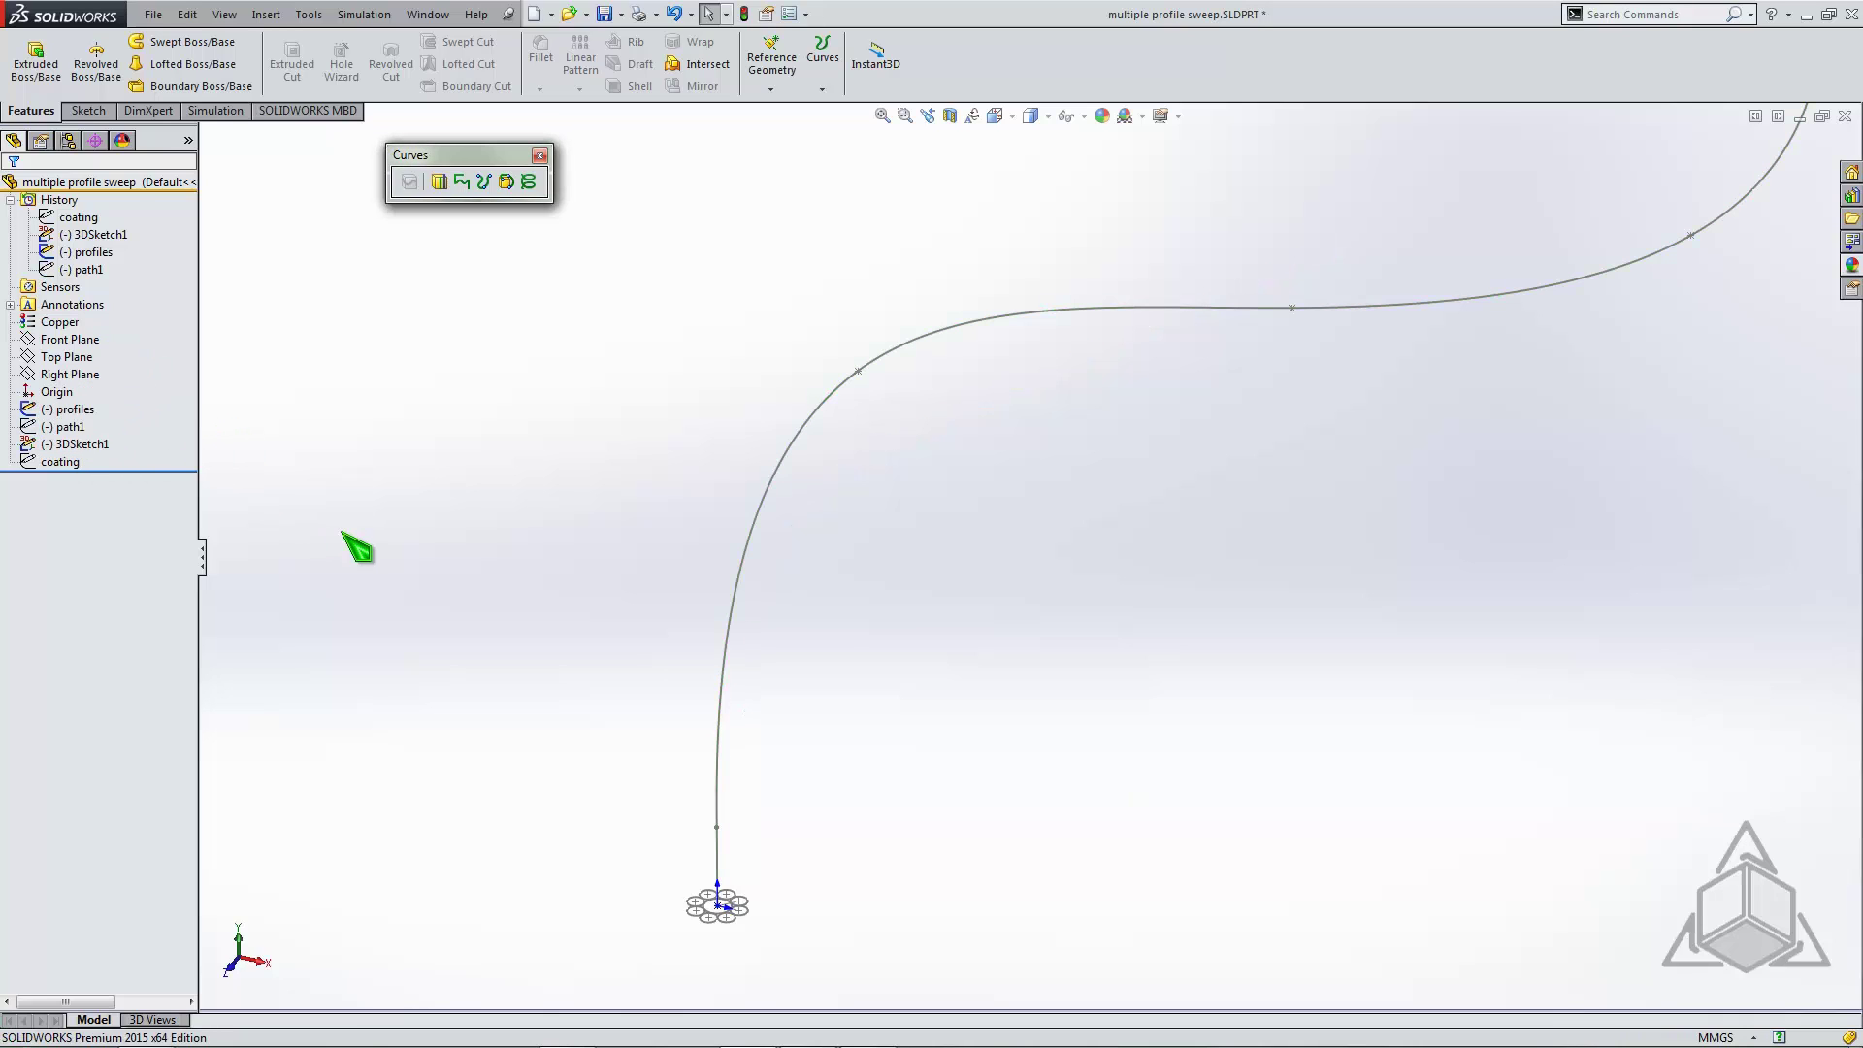
{"action": "middle_click_drag", "start_coordinate": [379, 574], "coordinate": [1301, 470]}
{"action": "scroll", "coordinate": [1346, 456], "scroll_direction": "down", "scroll_amount": 2}
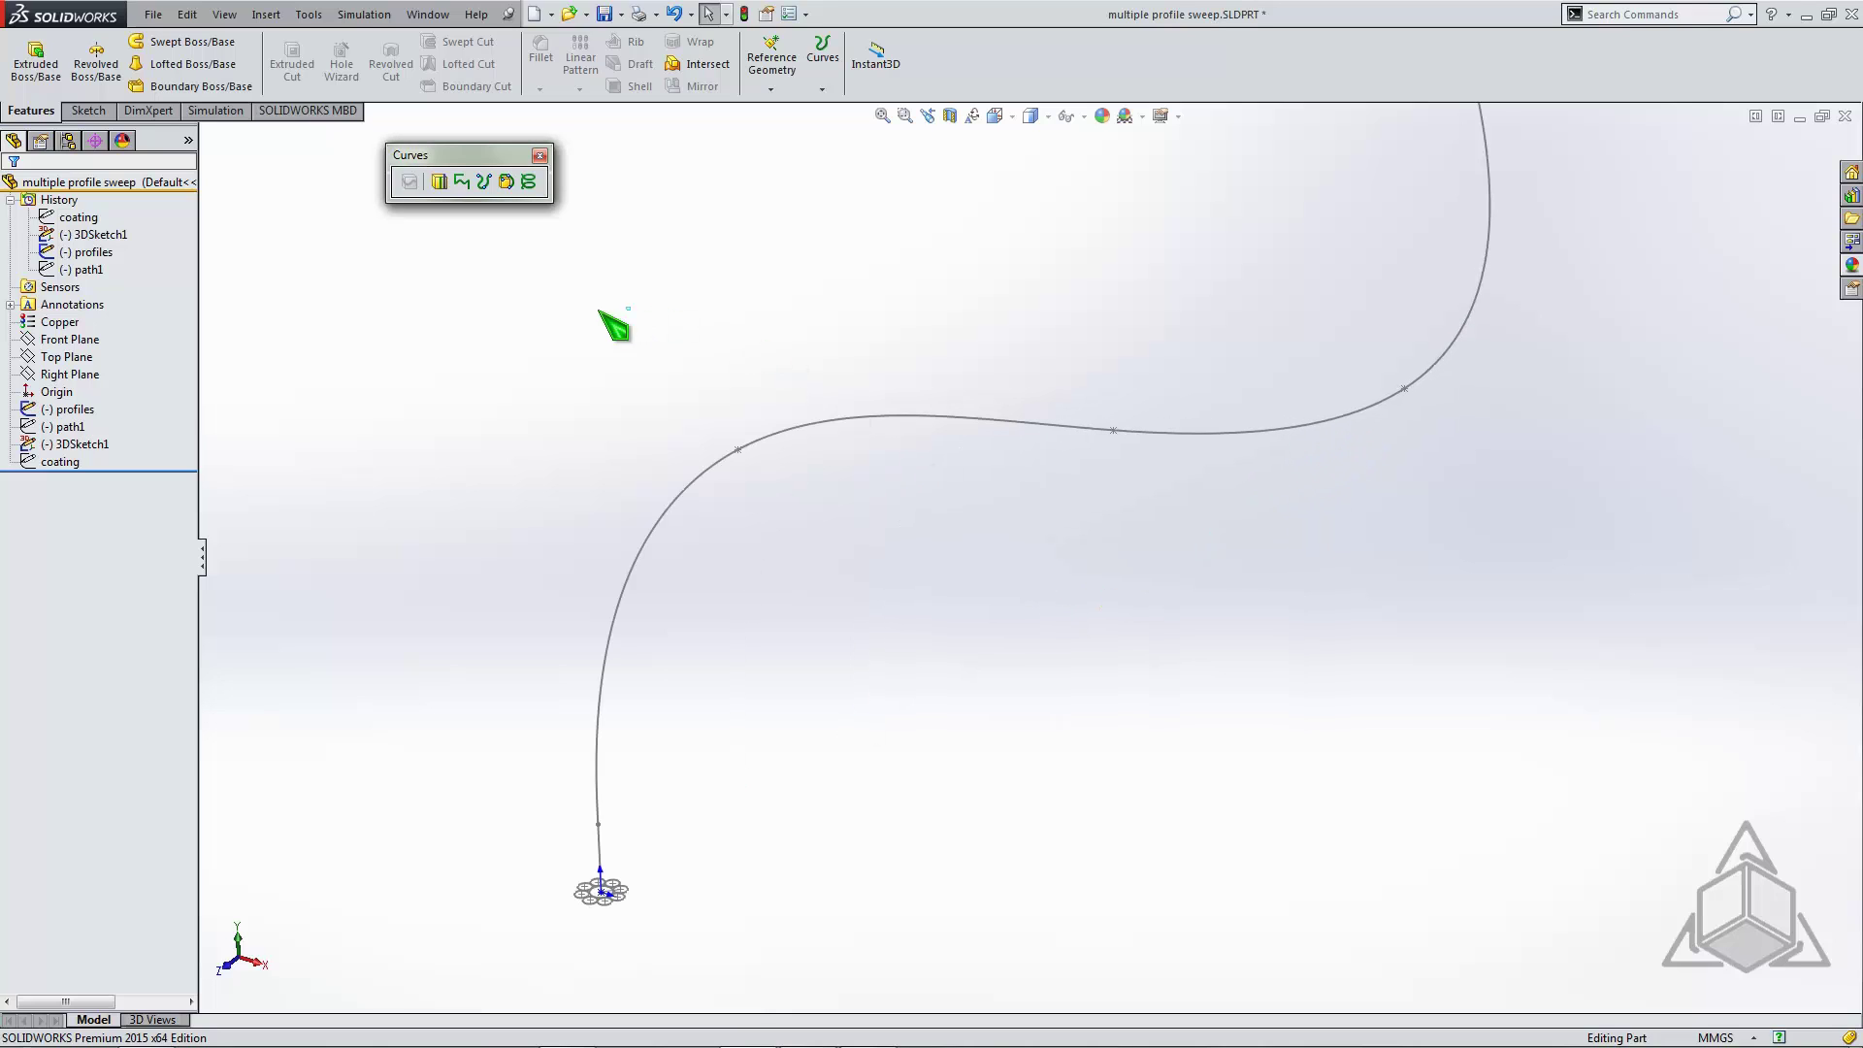
Sweep the profiles sketch along 3DSketch1 into Sweep4, then orbit to inspect the bundle
{"action": "left_click", "coordinate": [186, 44]}
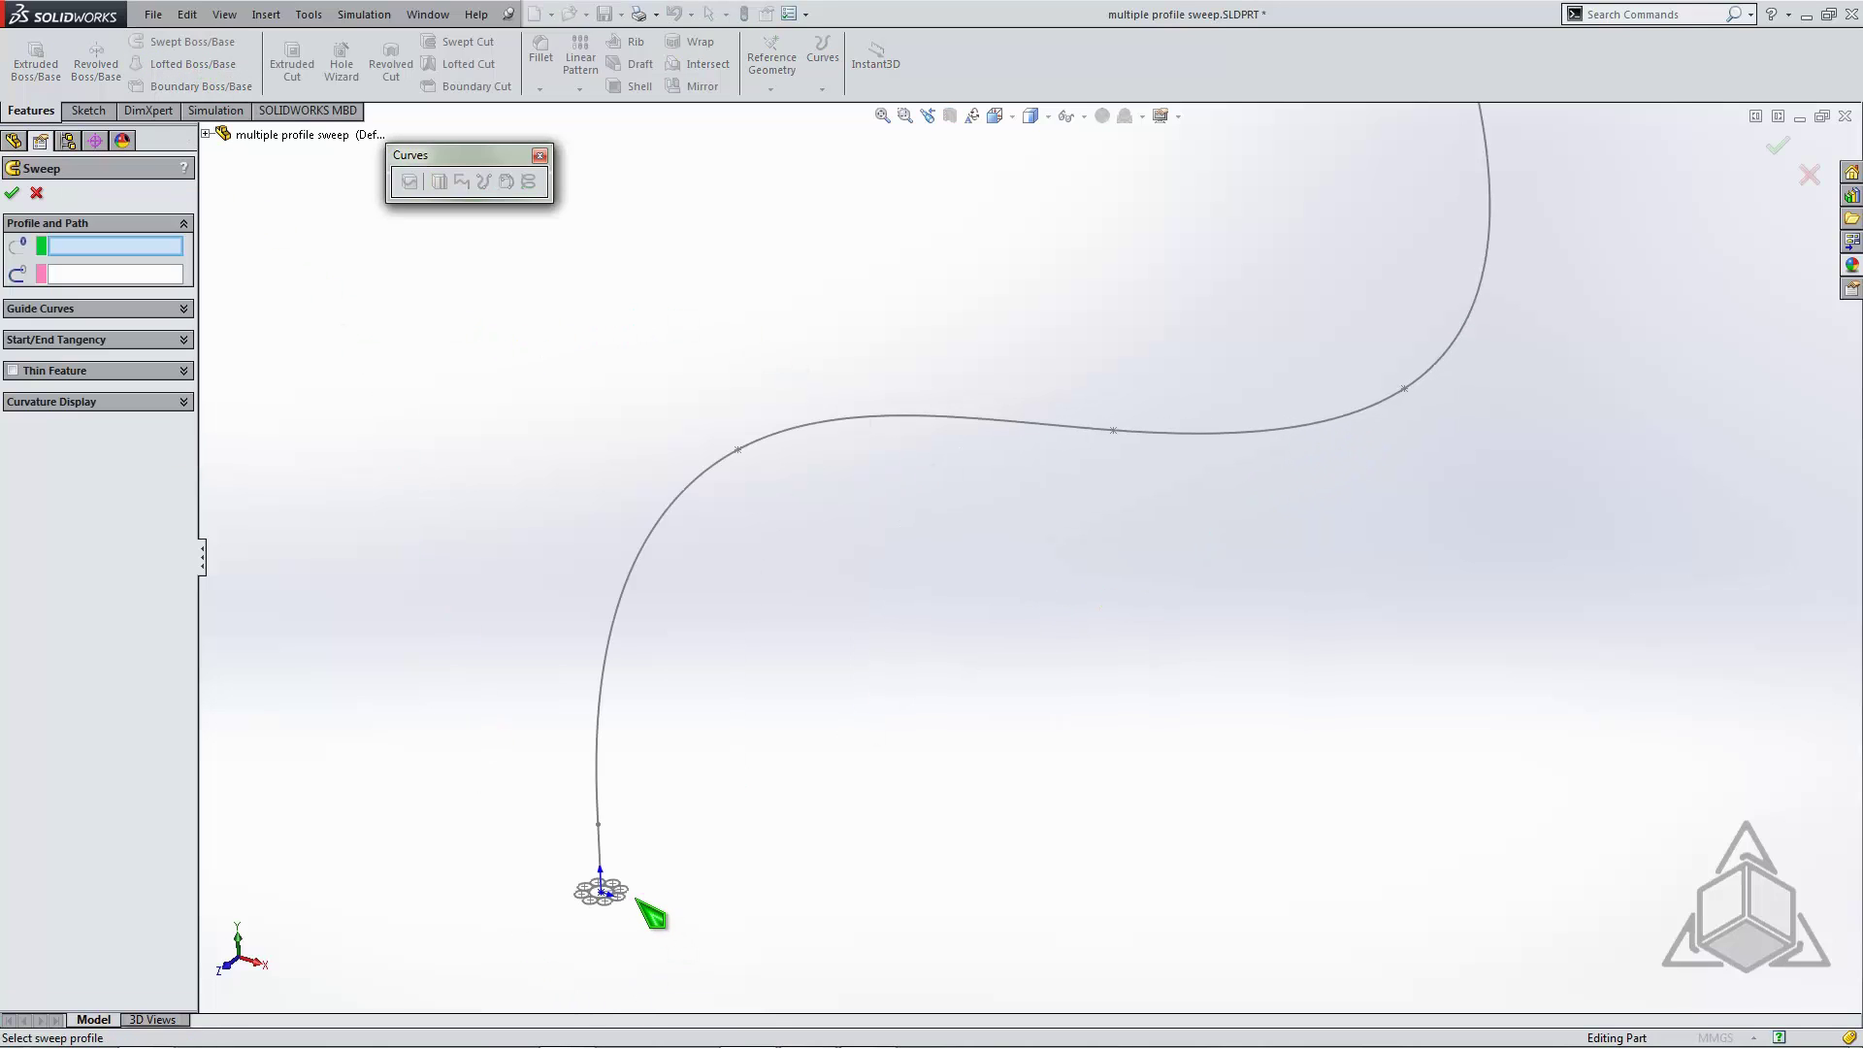
{"action": "left_click", "coordinate": [625, 899]}
{"action": "left_click", "coordinate": [595, 778]}
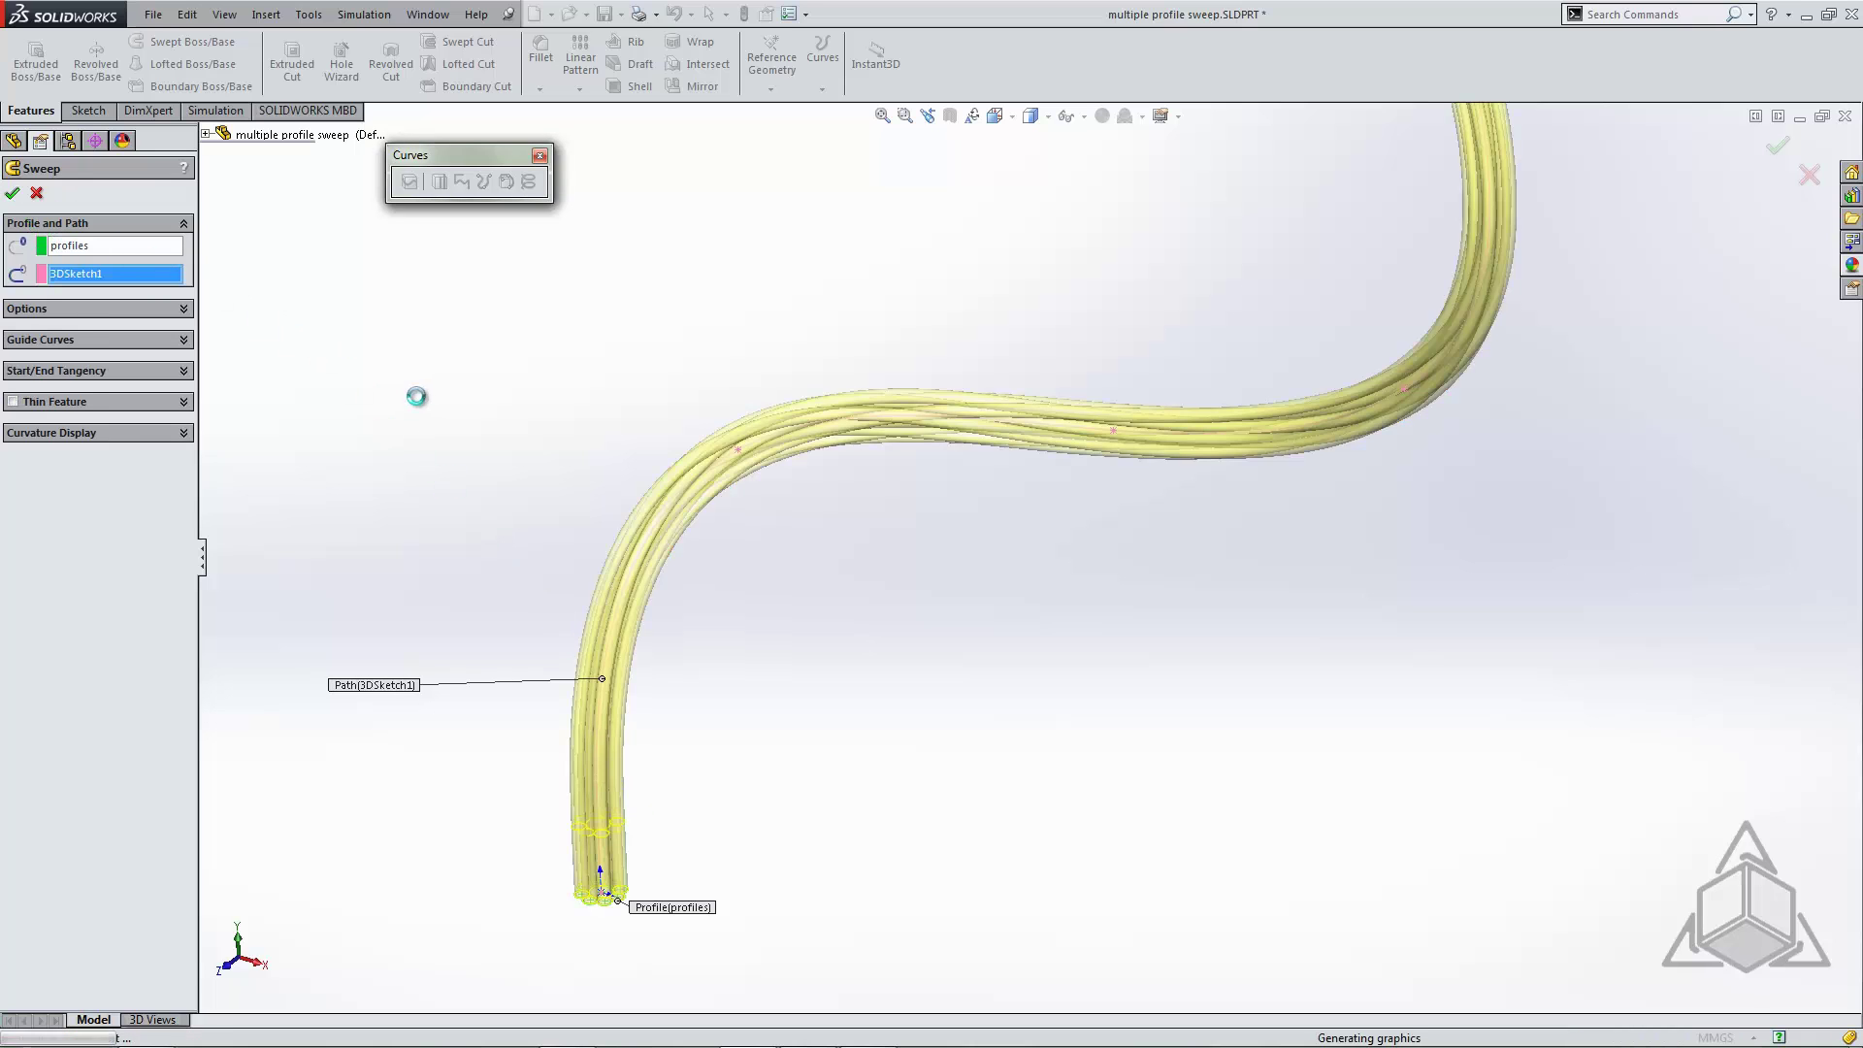
{"action": "key", "text": "f"}
{"action": "middle_click_drag", "start_coordinate": [1078, 410], "coordinate": [1133, 372]}
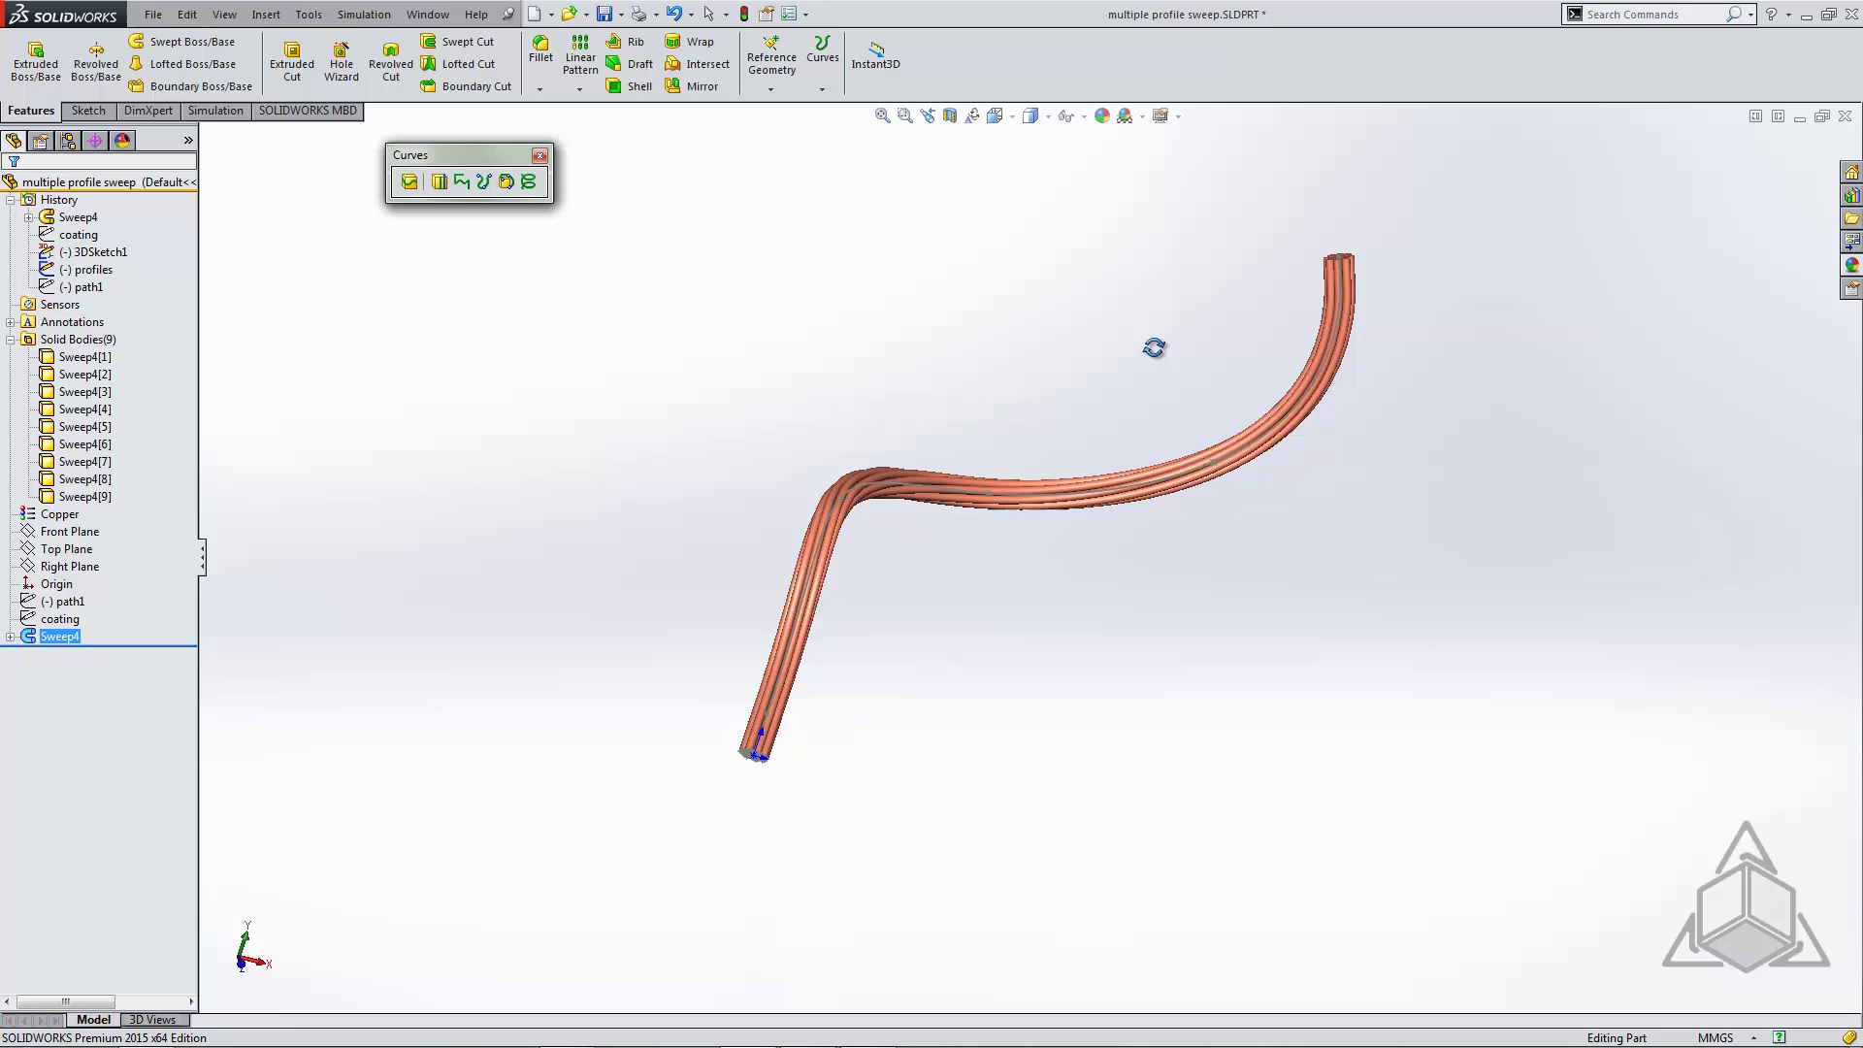
{"action": "middle_click_drag", "start_coordinate": [1153, 347], "coordinate": [1079, 437]}
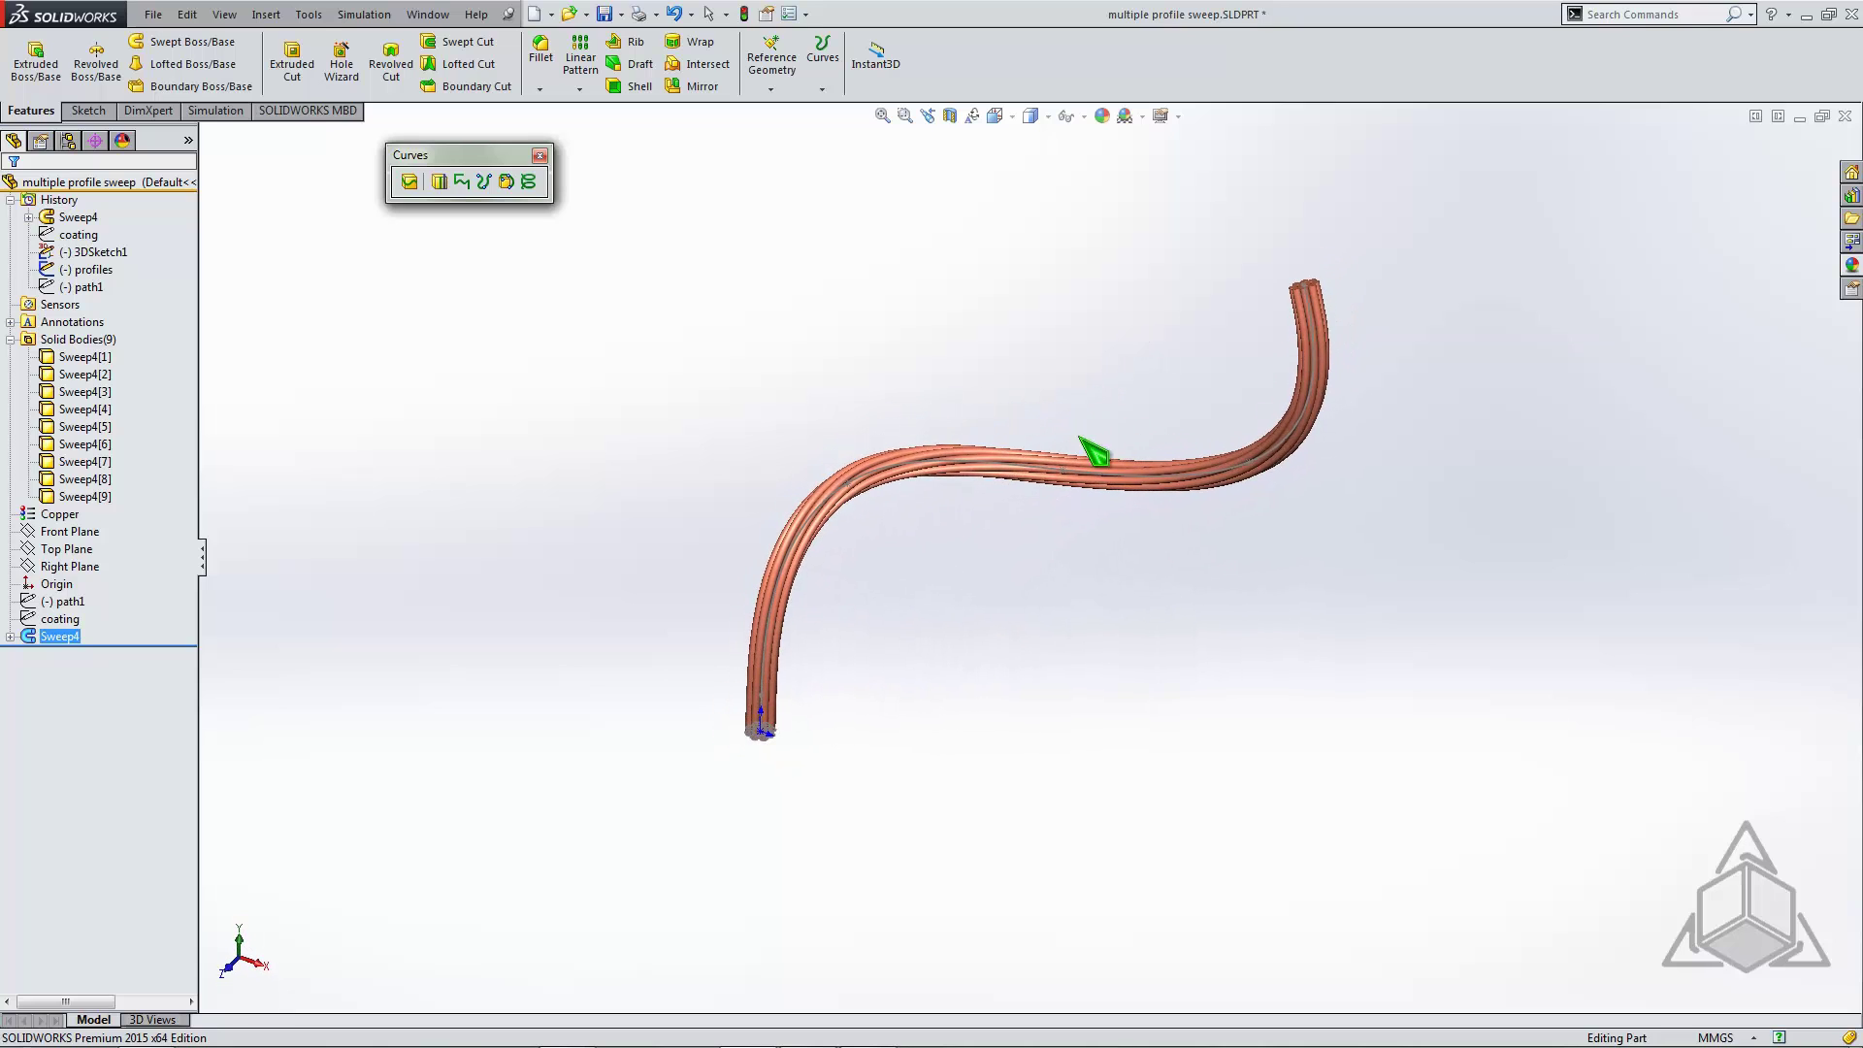
{"action": "scroll", "coordinate": [1143, 468], "scroll_direction": "down", "scroll_amount": 3}
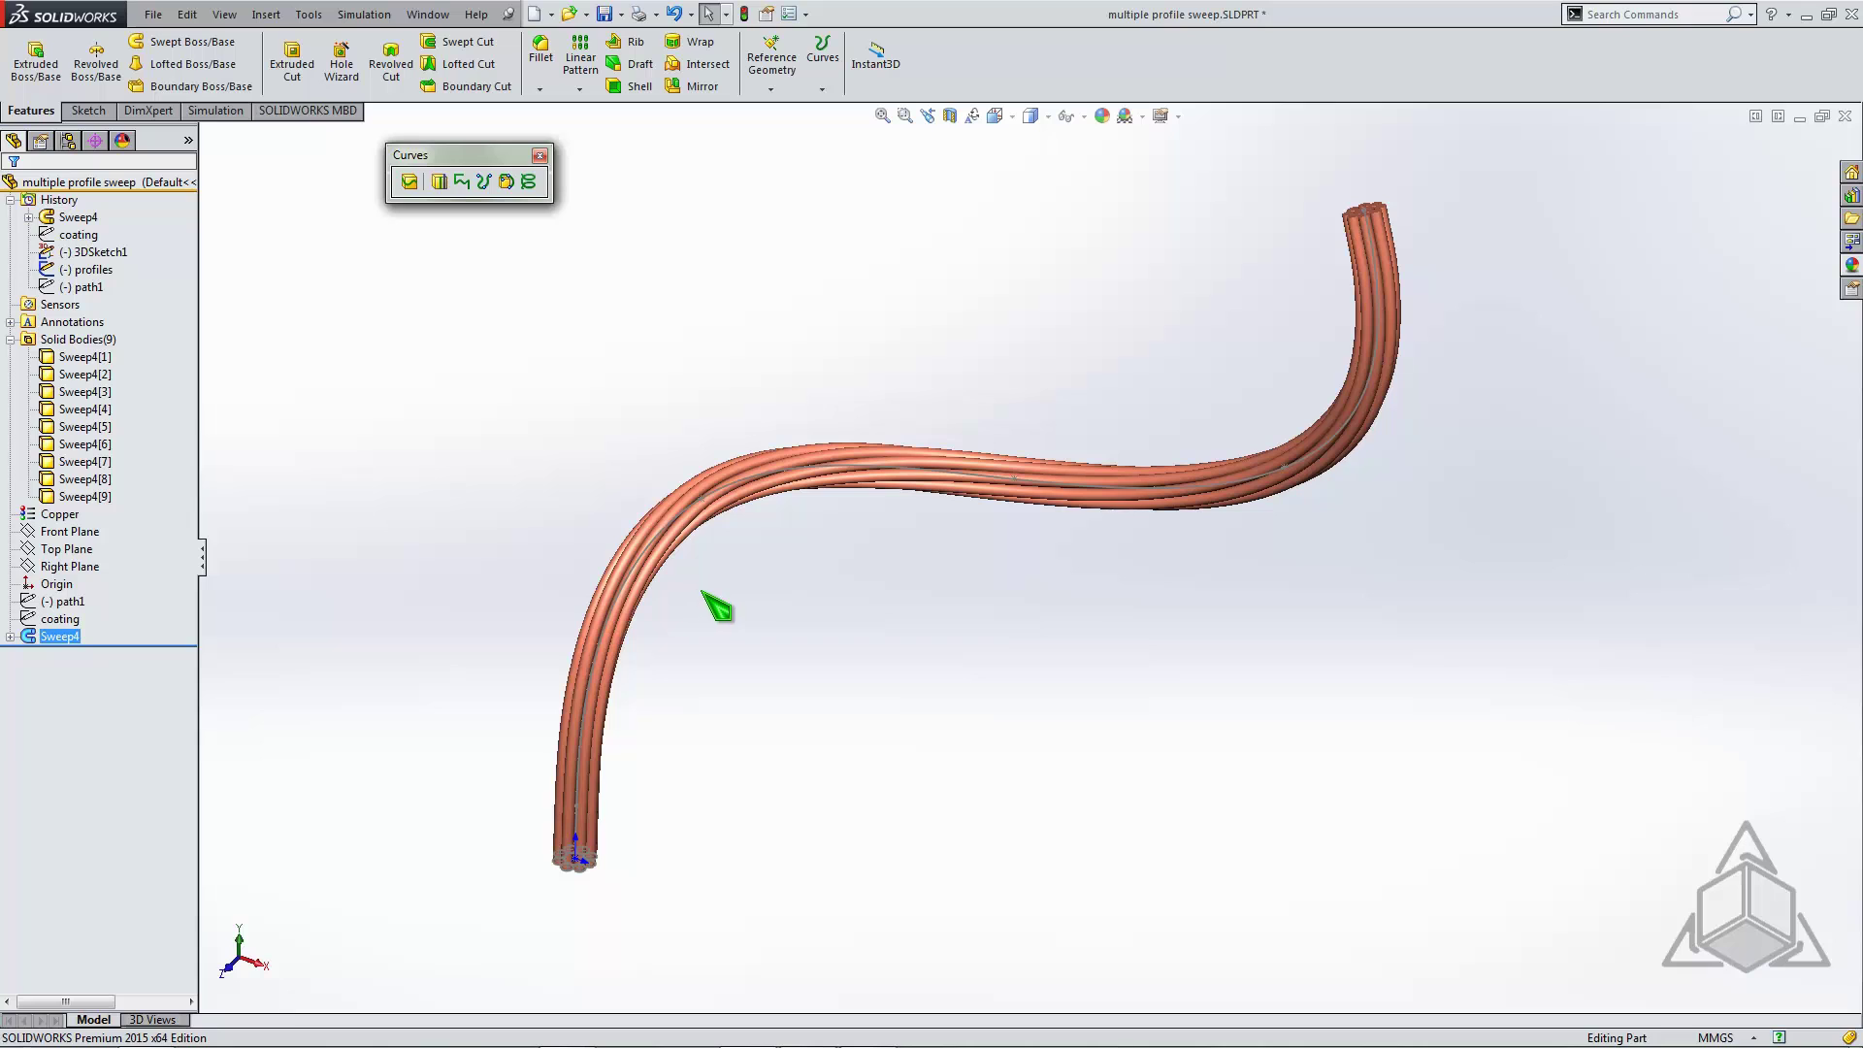
{"action": "mouse_move", "coordinate": [748, 595]}
{"action": "middle_mouse_down"}
{"action": "mouse_move", "coordinate": [657, 615]}
{"action": "mouse_move", "coordinate": [694, 615]}
{"action": "mouse_move", "coordinate": [740, 573]}
{"action": "mouse_move", "coordinate": [719, 527]}
{"action": "mouse_move", "coordinate": [718, 580]}
{"action": "middle_mouse_up"}
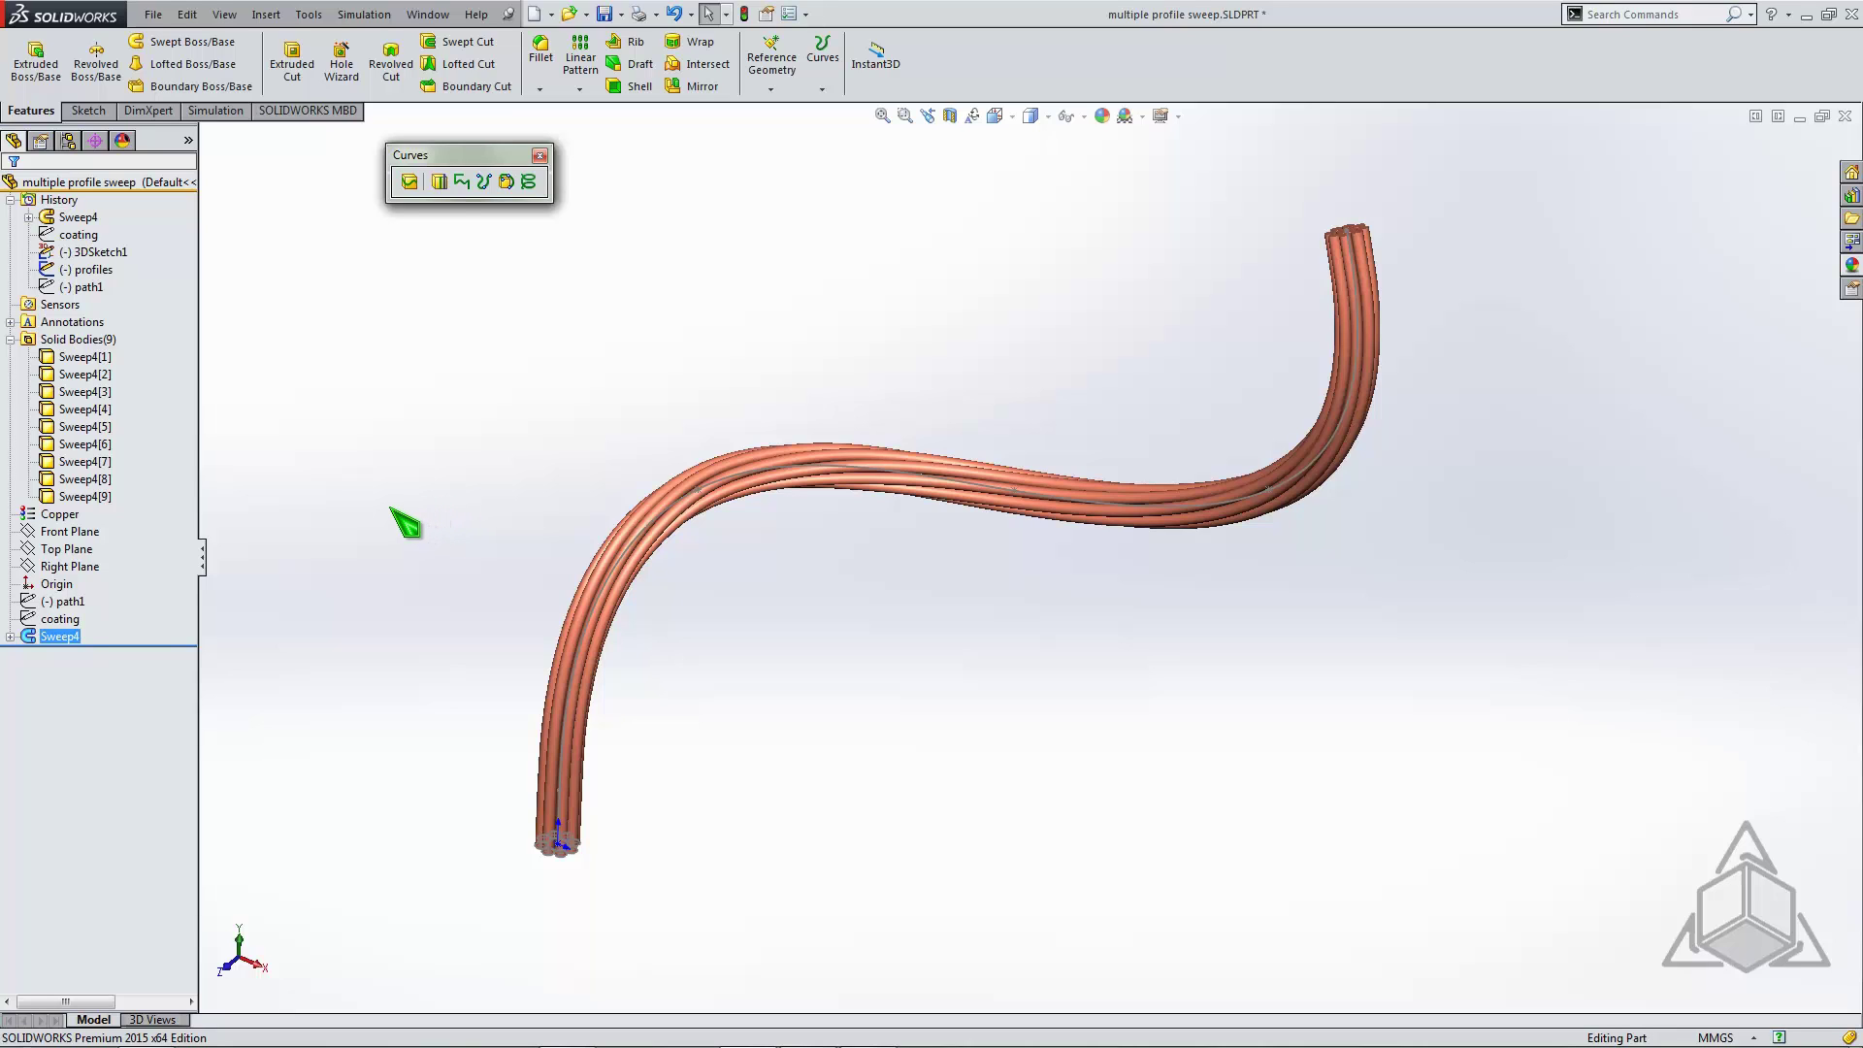
Edit Sweep4 to Twist Along Path, defined by 3 turns, and orbit the twisted rope
{"action": "left_click", "coordinate": [59, 635]}
{"action": "left_click", "coordinate": [93, 605]}
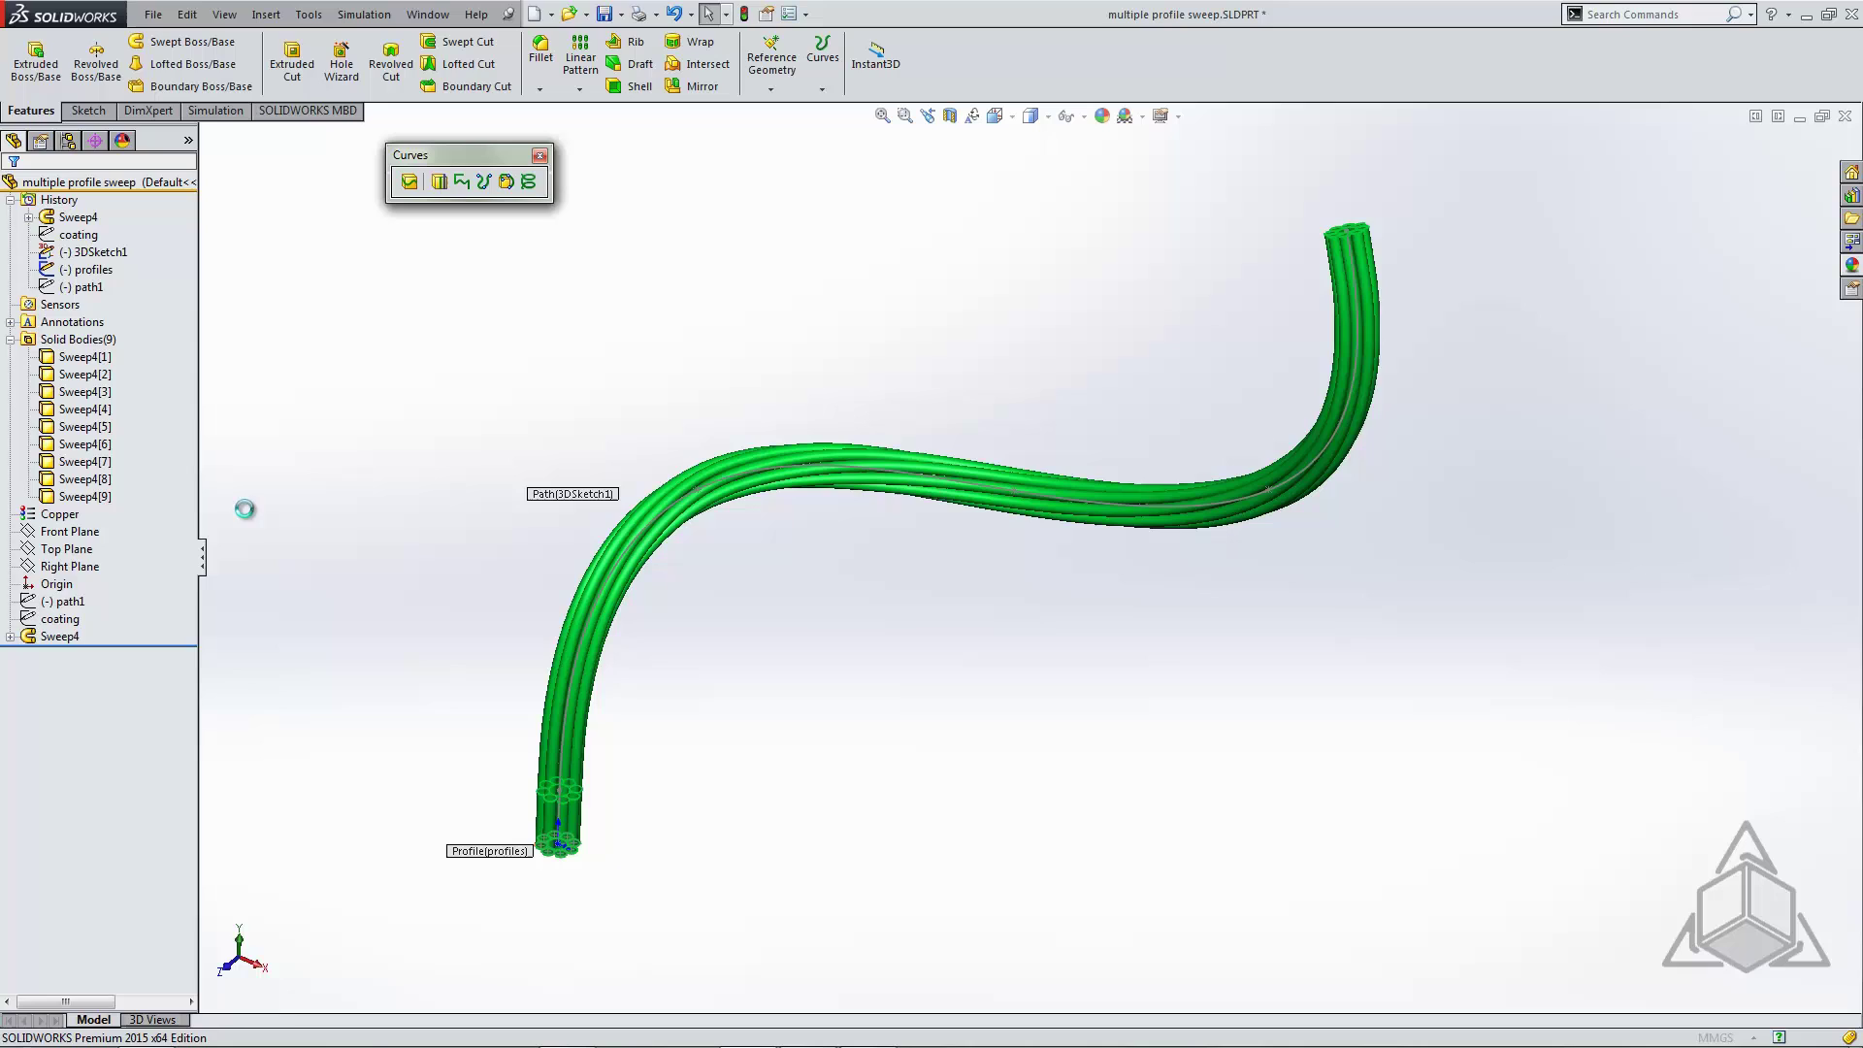
{"action": "left_click", "coordinate": [182, 309]}
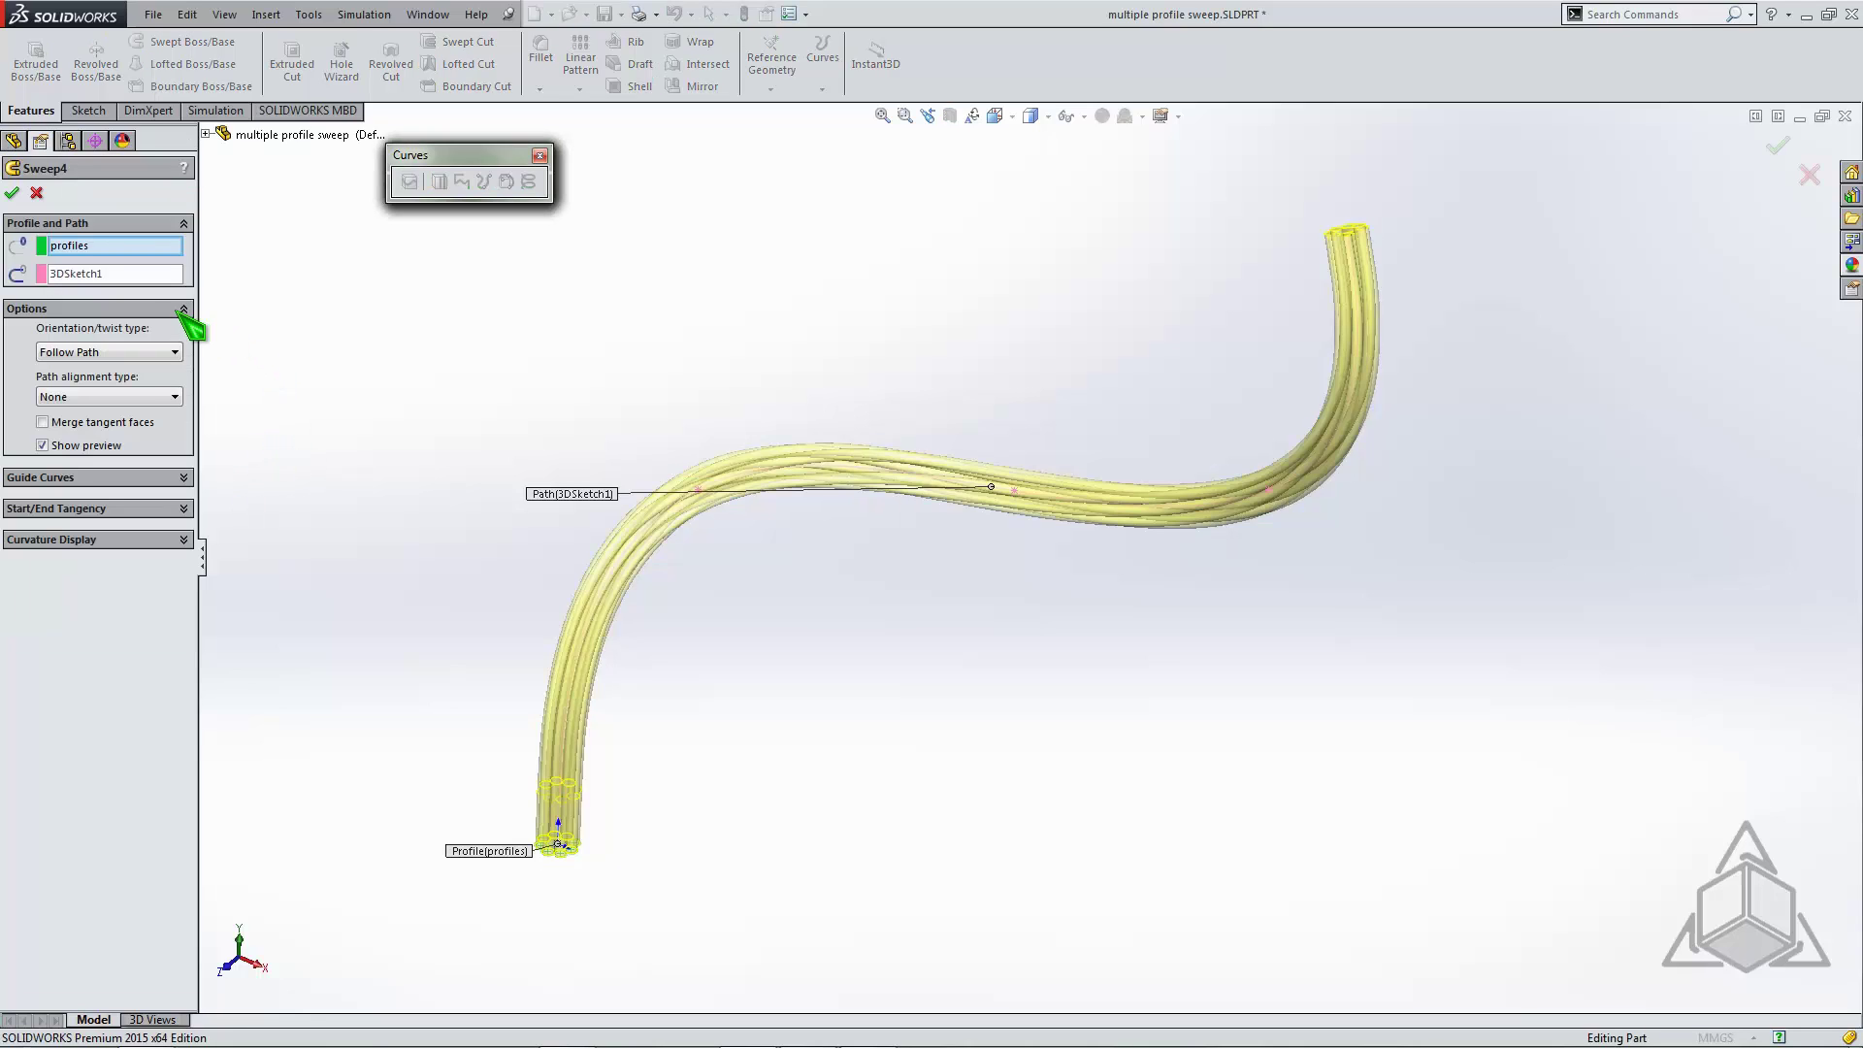
{"action": "left_click", "coordinate": [176, 396]}
{"action": "left_click", "coordinate": [176, 397]}
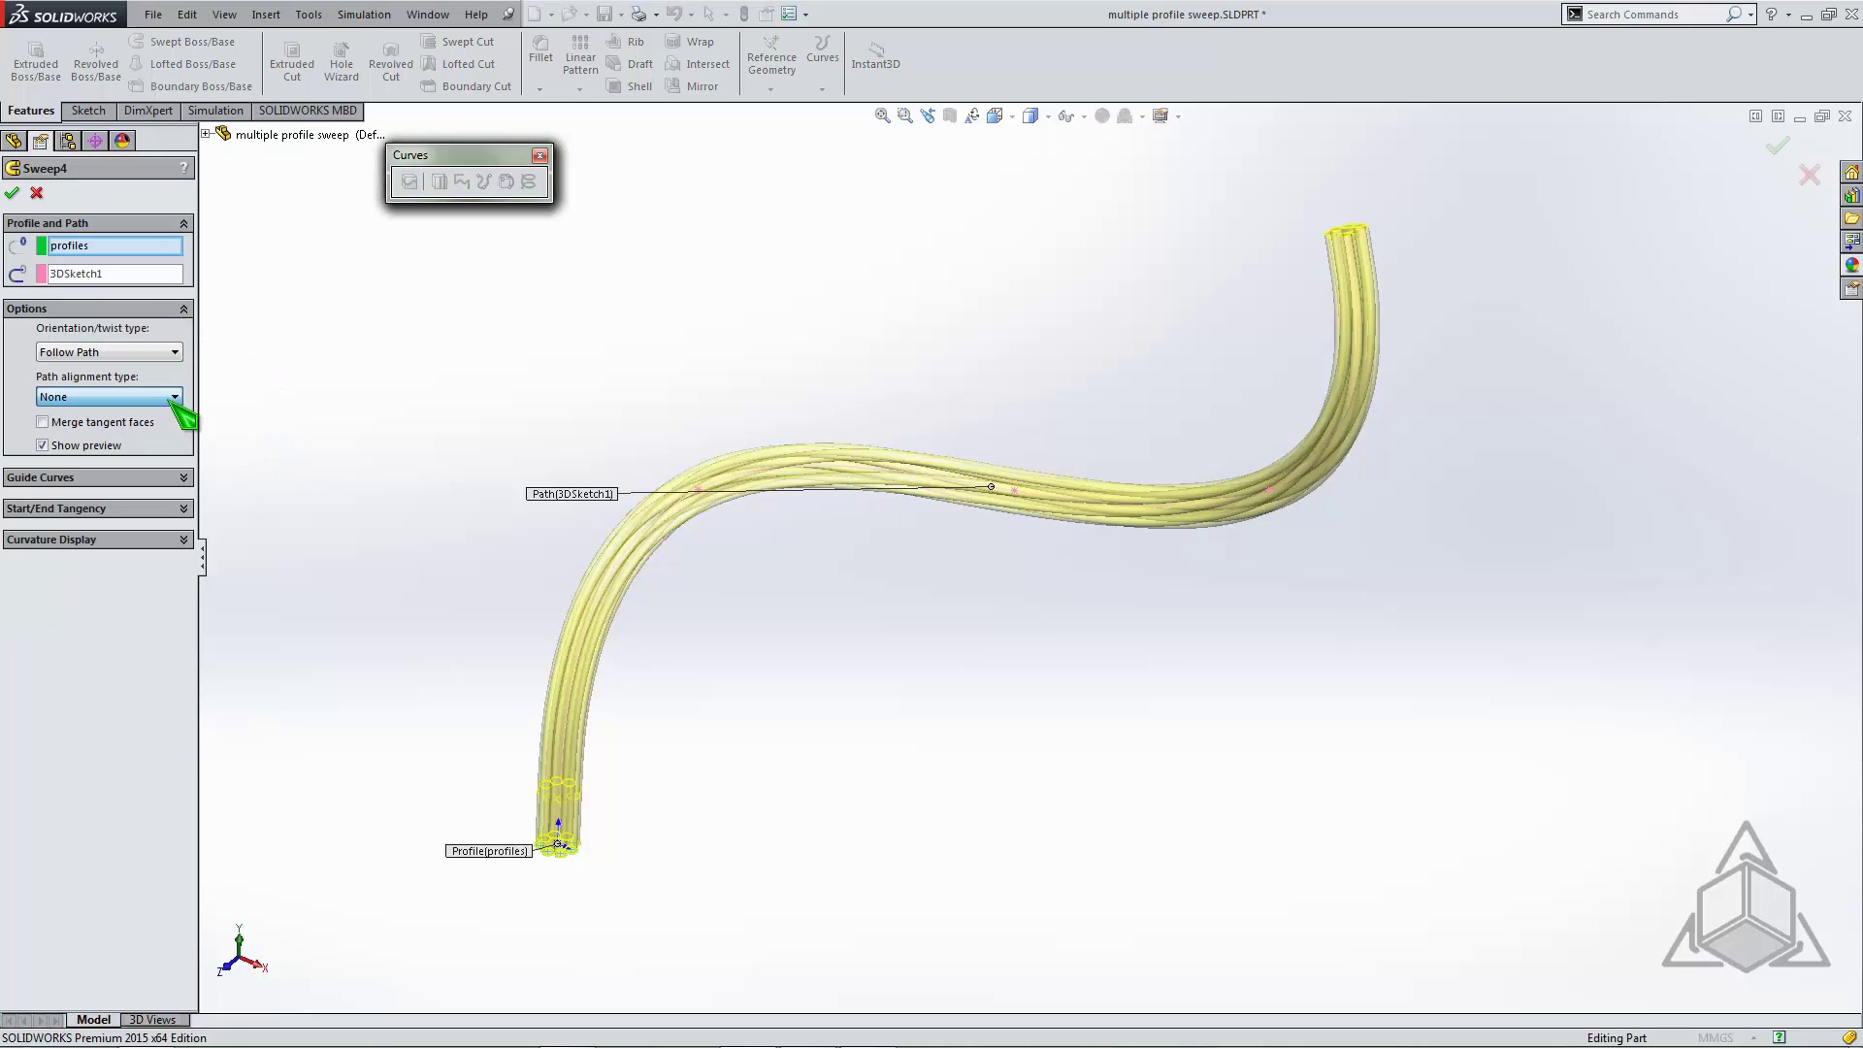
{"action": "left_click", "coordinate": [175, 352]}
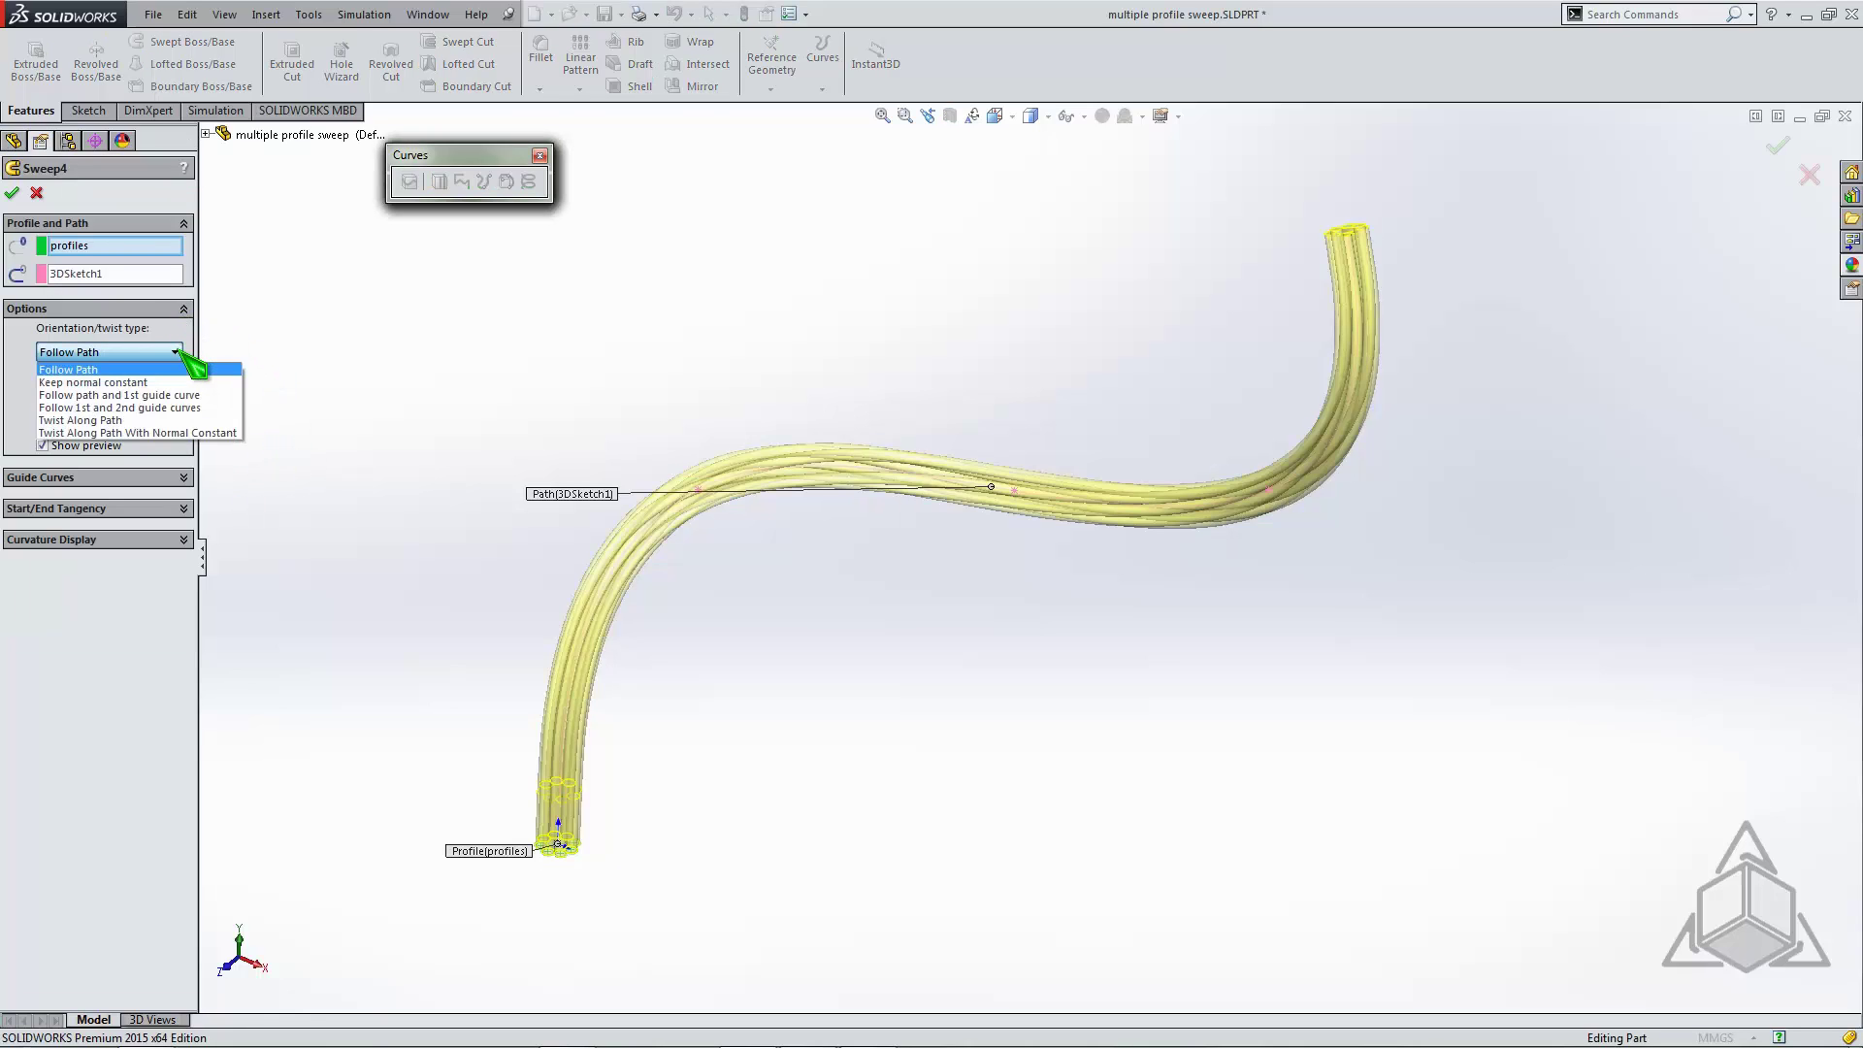
{"action": "left_click", "coordinate": [116, 419]}
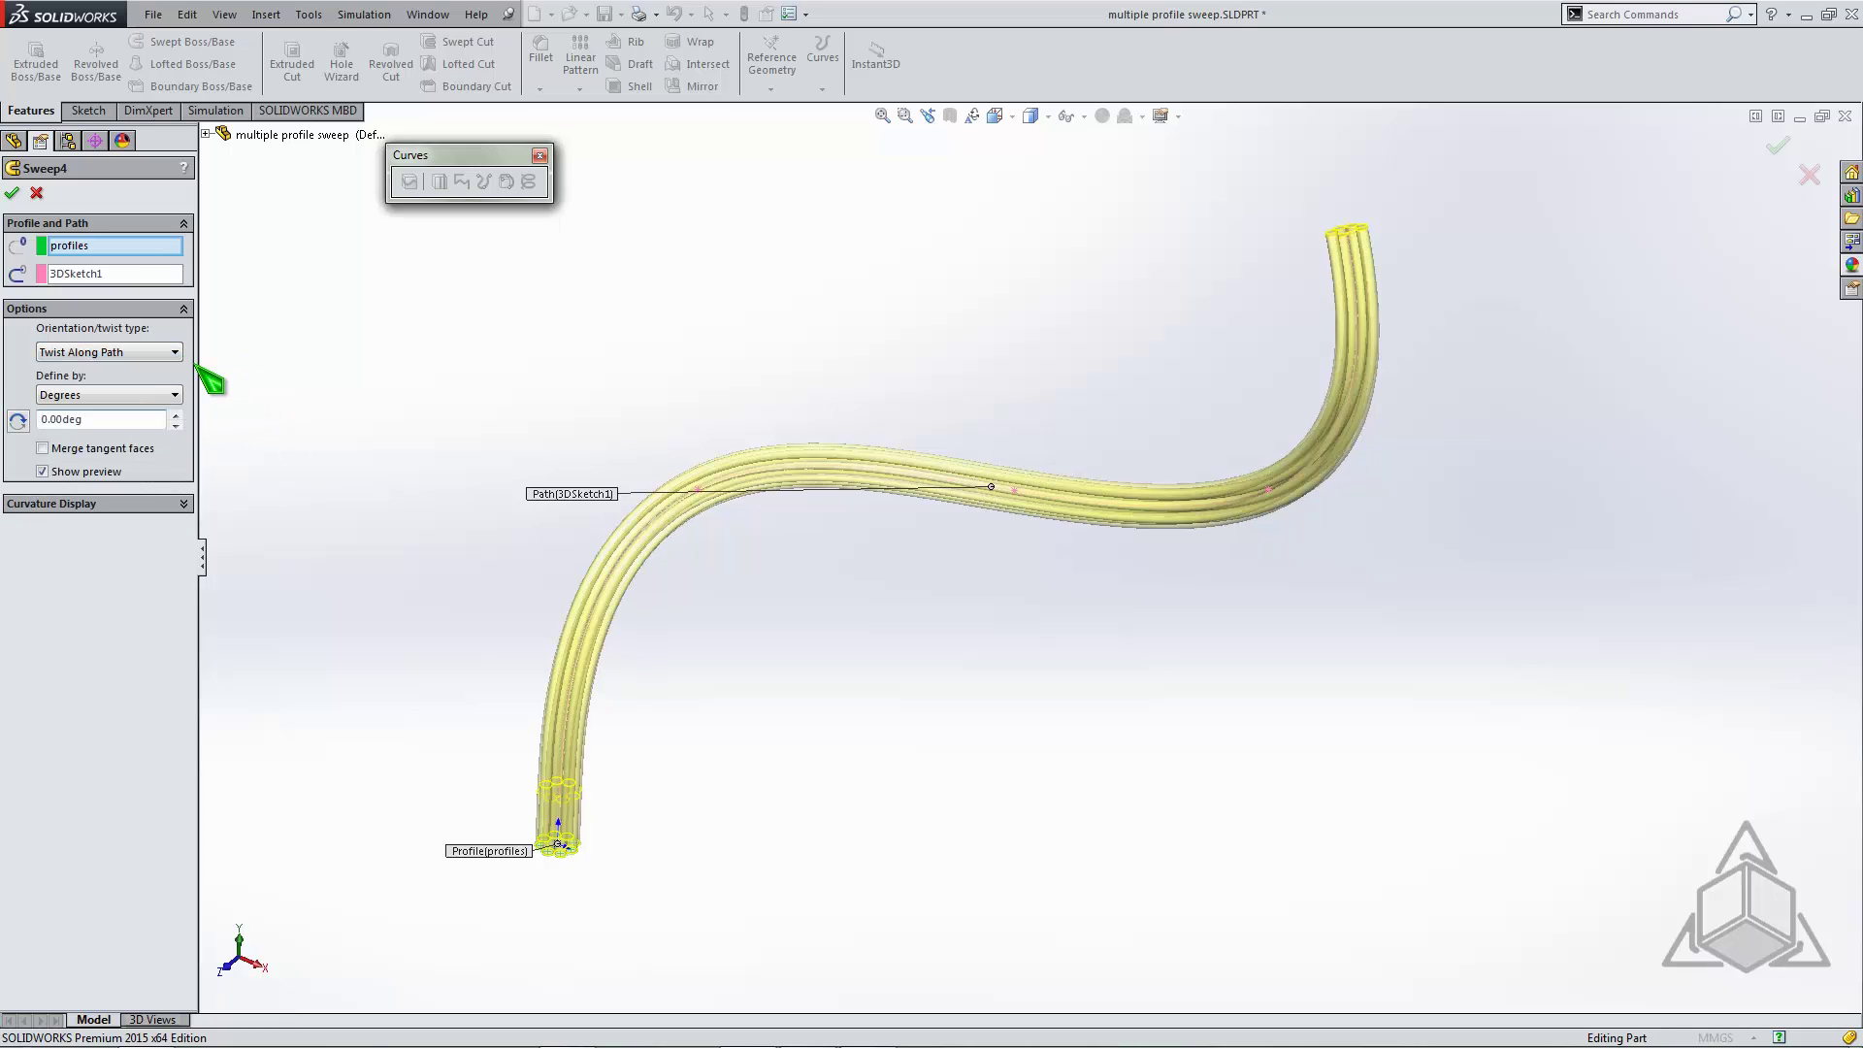
{"action": "left_click", "coordinate": [175, 394]}
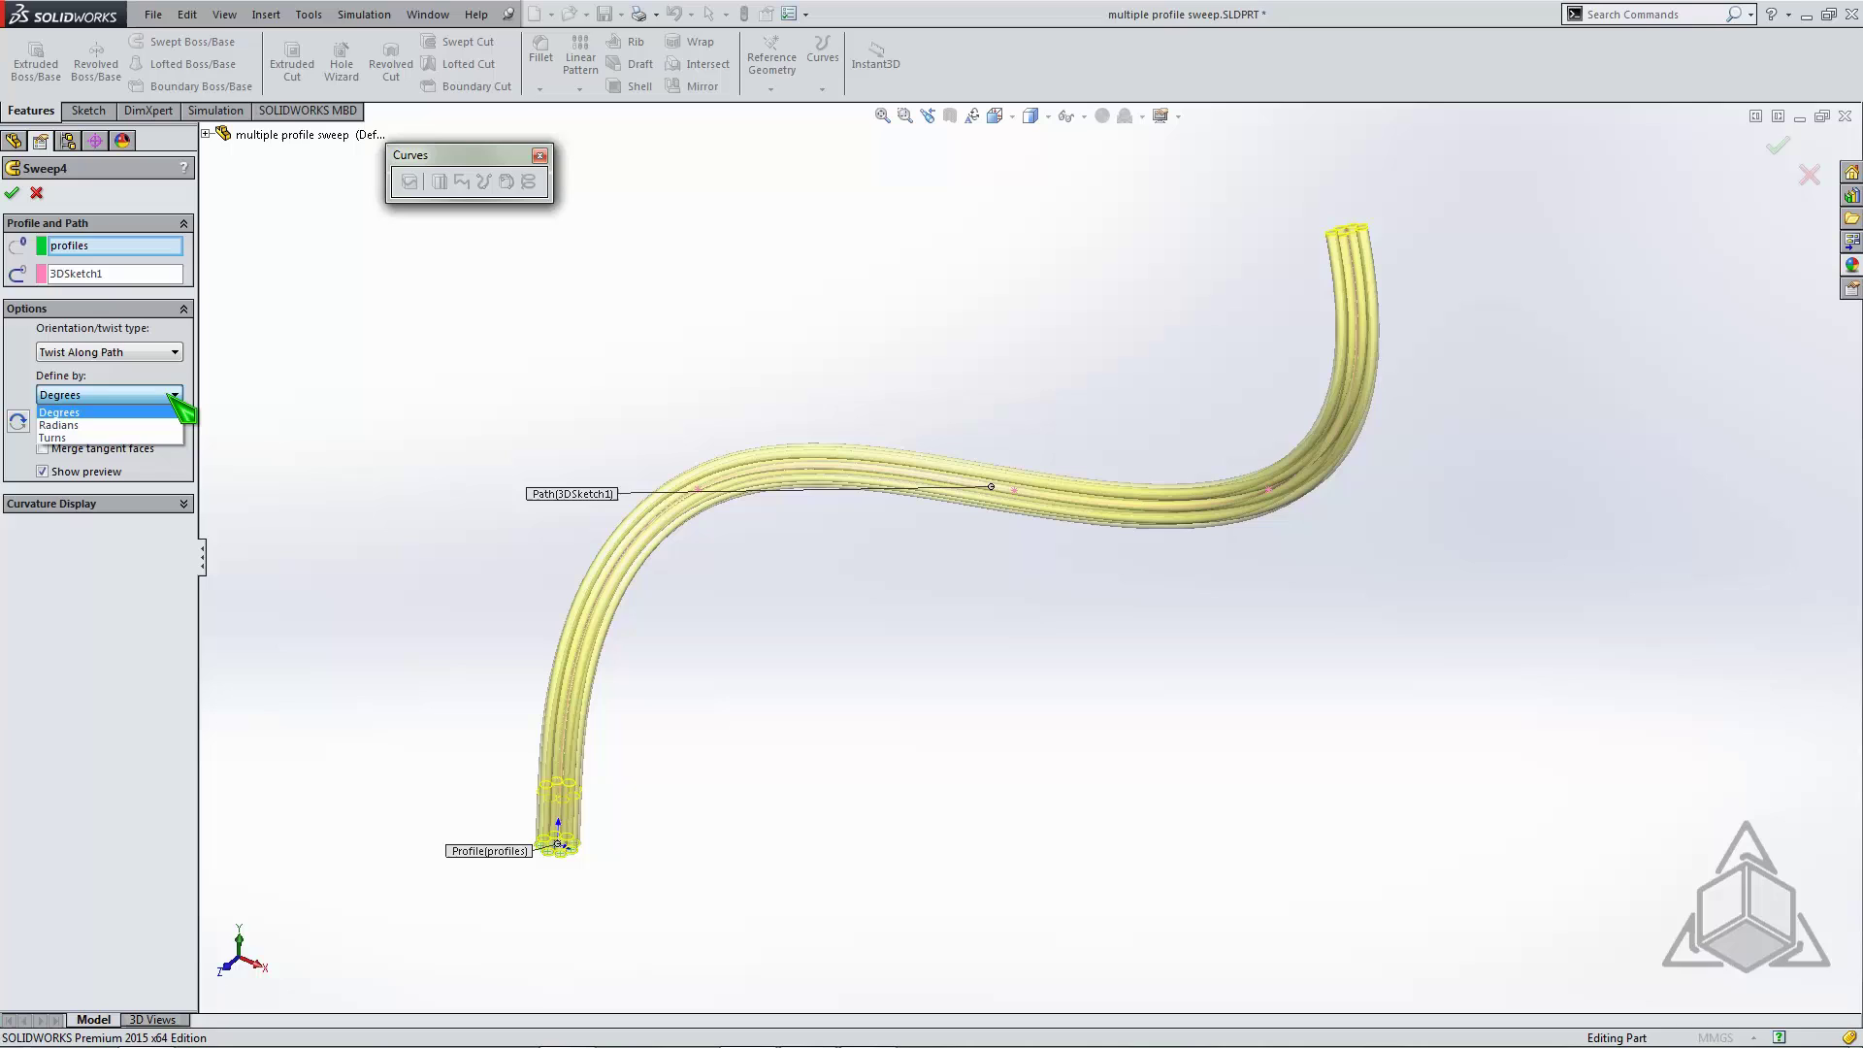
{"action": "left_click", "coordinate": [97, 437]}
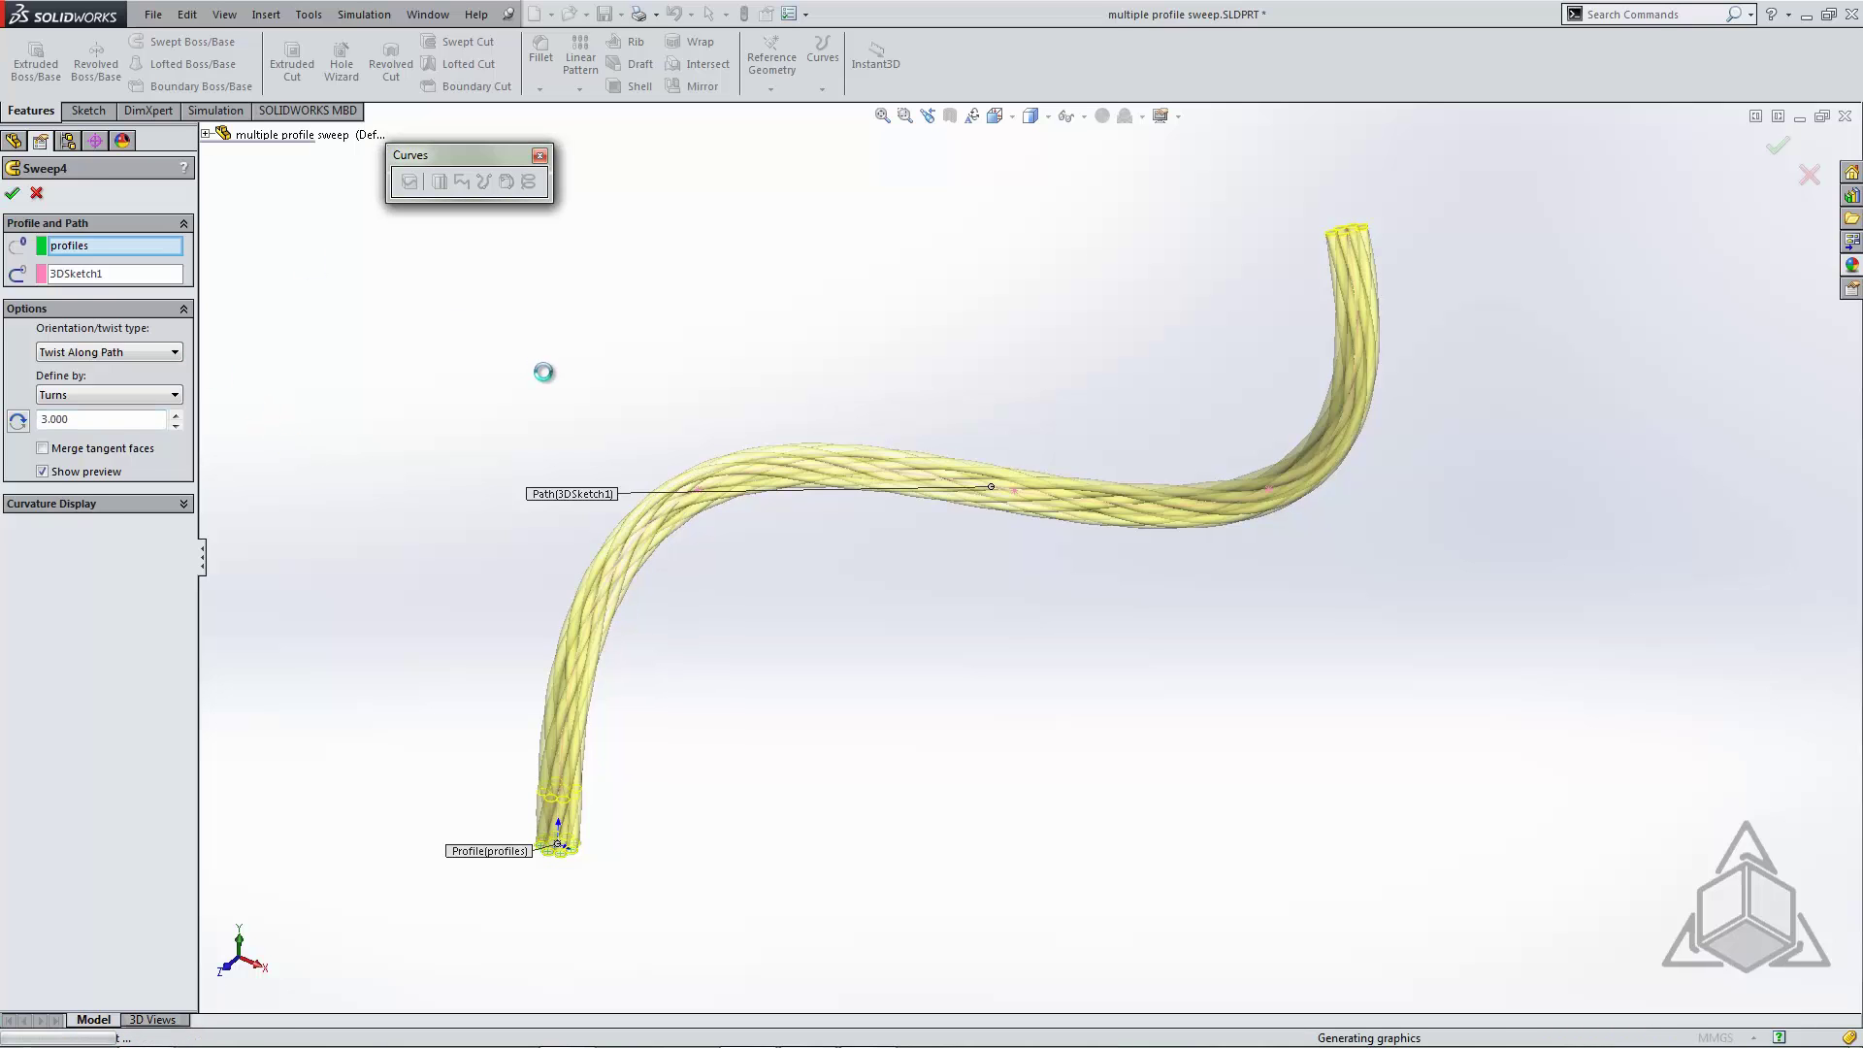
{"action": "key", "text": "Return"}
{"action": "middle_click_drag", "start_coordinate": [686, 412], "coordinate": [678, 877]}
{"action": "left_click", "coordinate": [416, 528]}
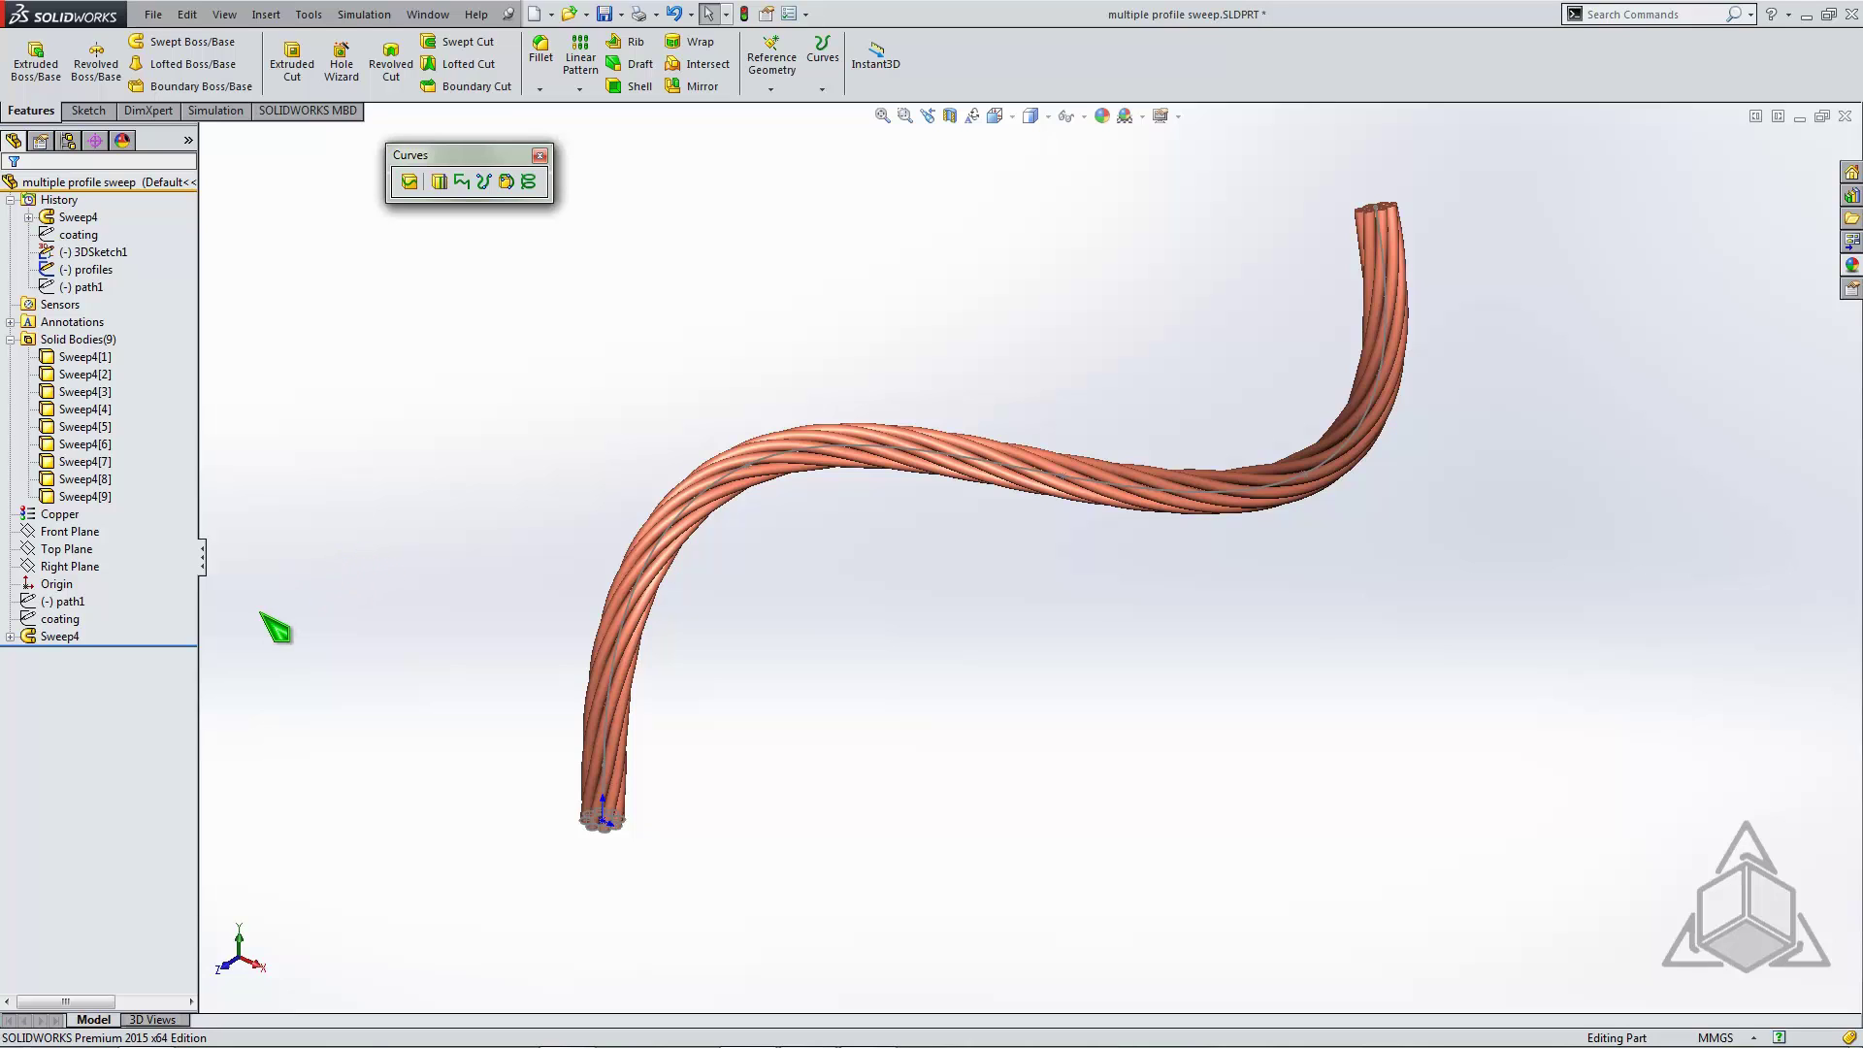
Start a sweep with the coating circle as profile and 3DSketch1 as path
{"action": "left_click", "coordinate": [60, 619]}
{"action": "scroll", "coordinate": [582, 834], "scroll_direction": "down", "scroll_amount": 10}
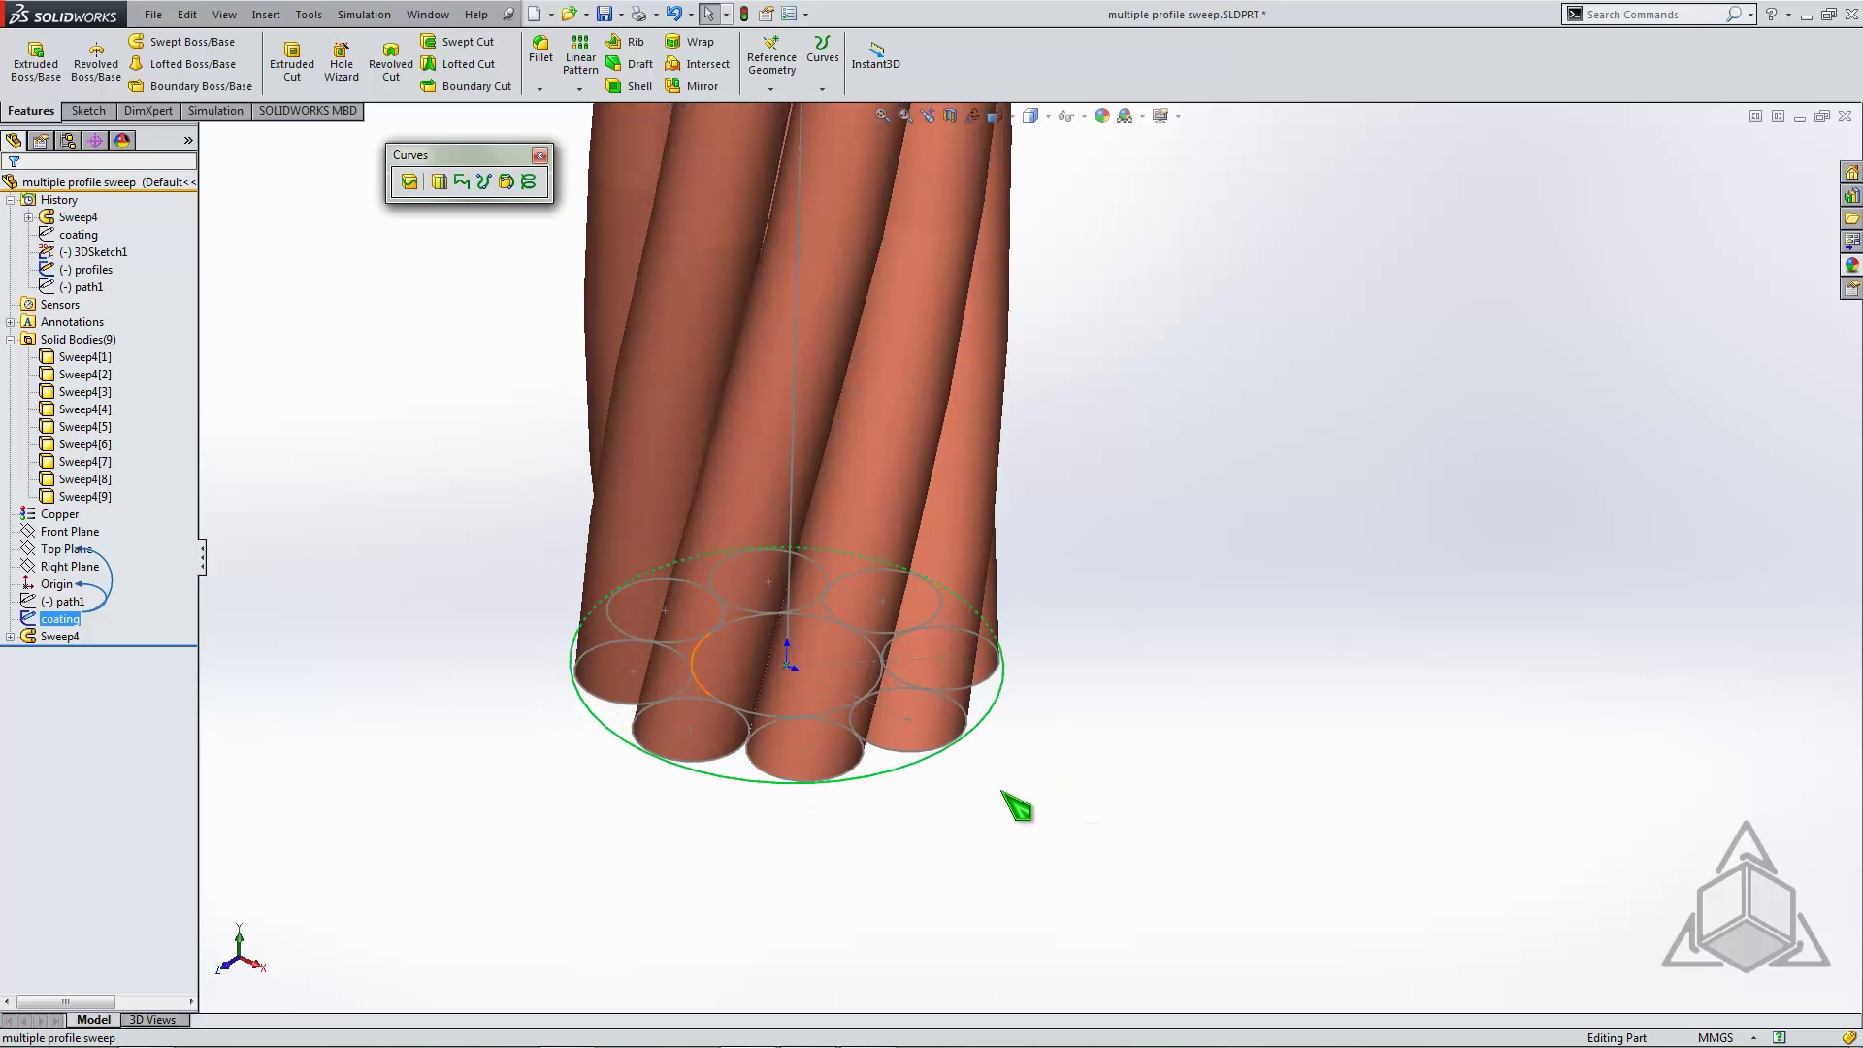
{"action": "left_click", "coordinate": [233, 545]}
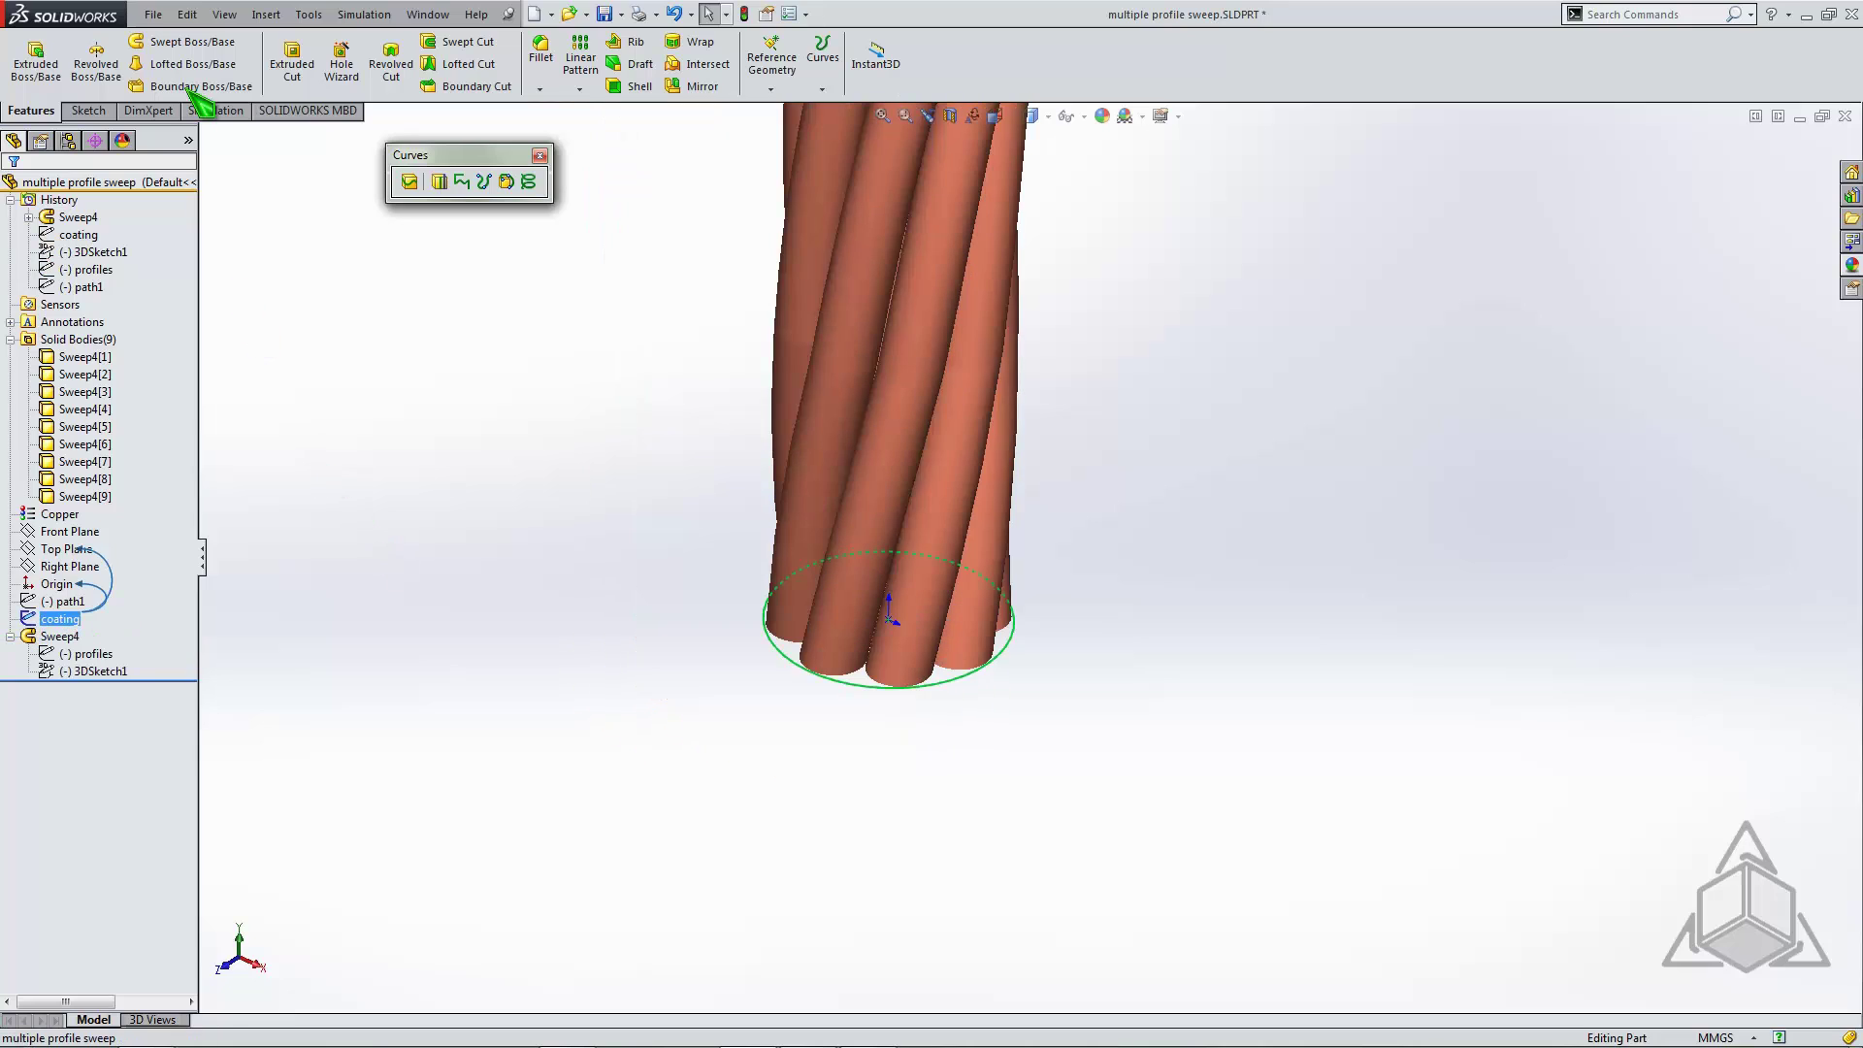
{"action": "left_click", "coordinate": [189, 41]}
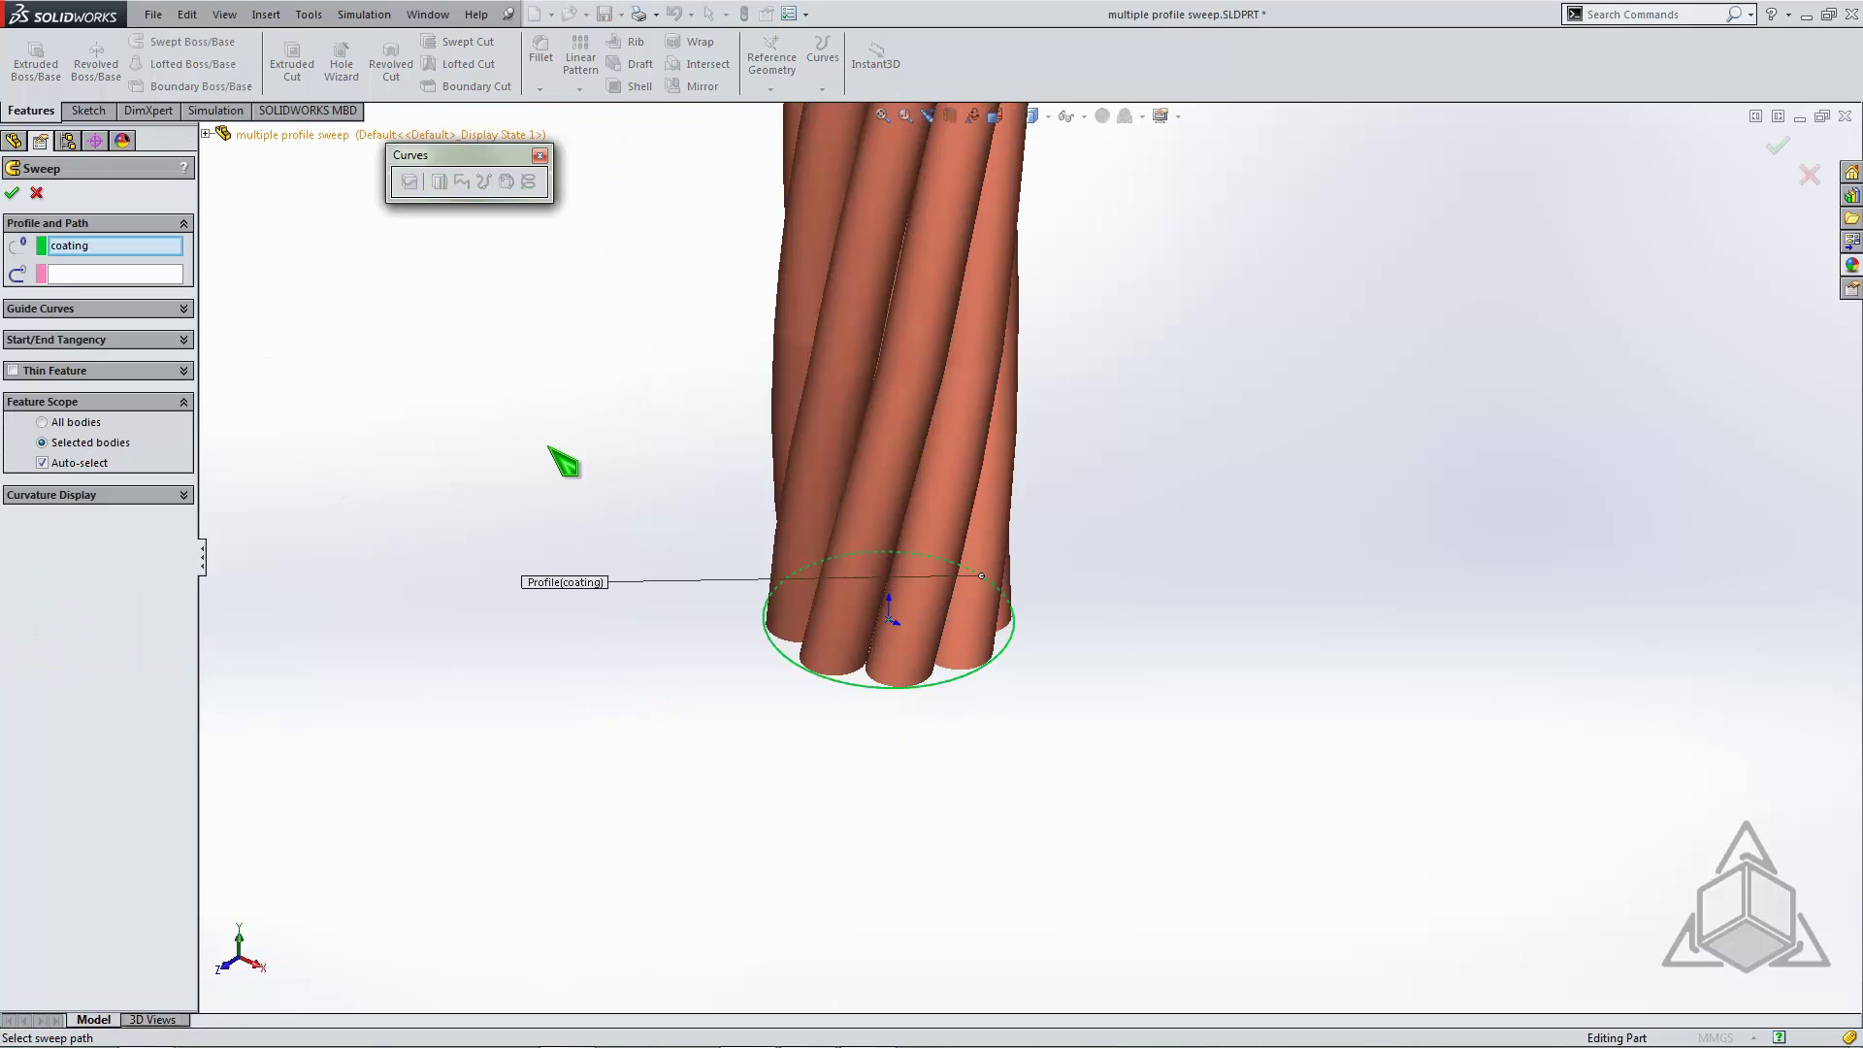
{"action": "left_click", "coordinate": [206, 135]}
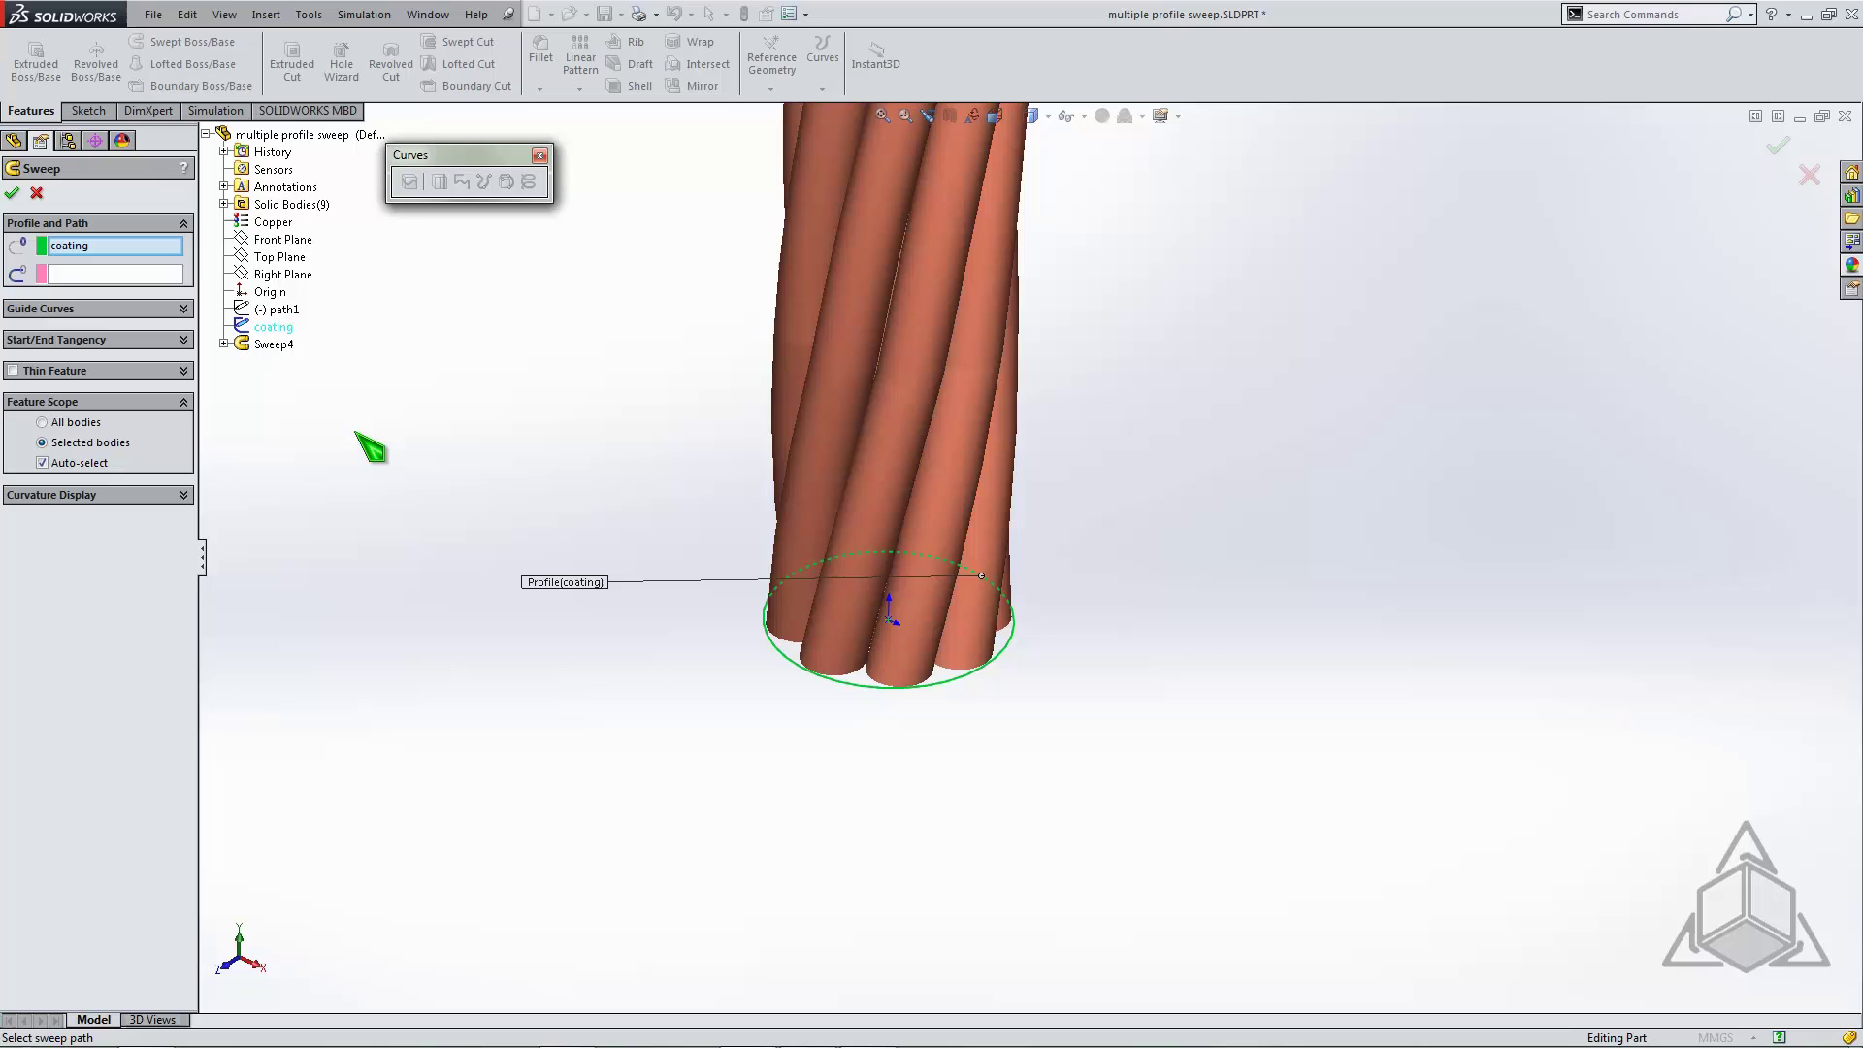
{"action": "left_click", "coordinate": [224, 345]}
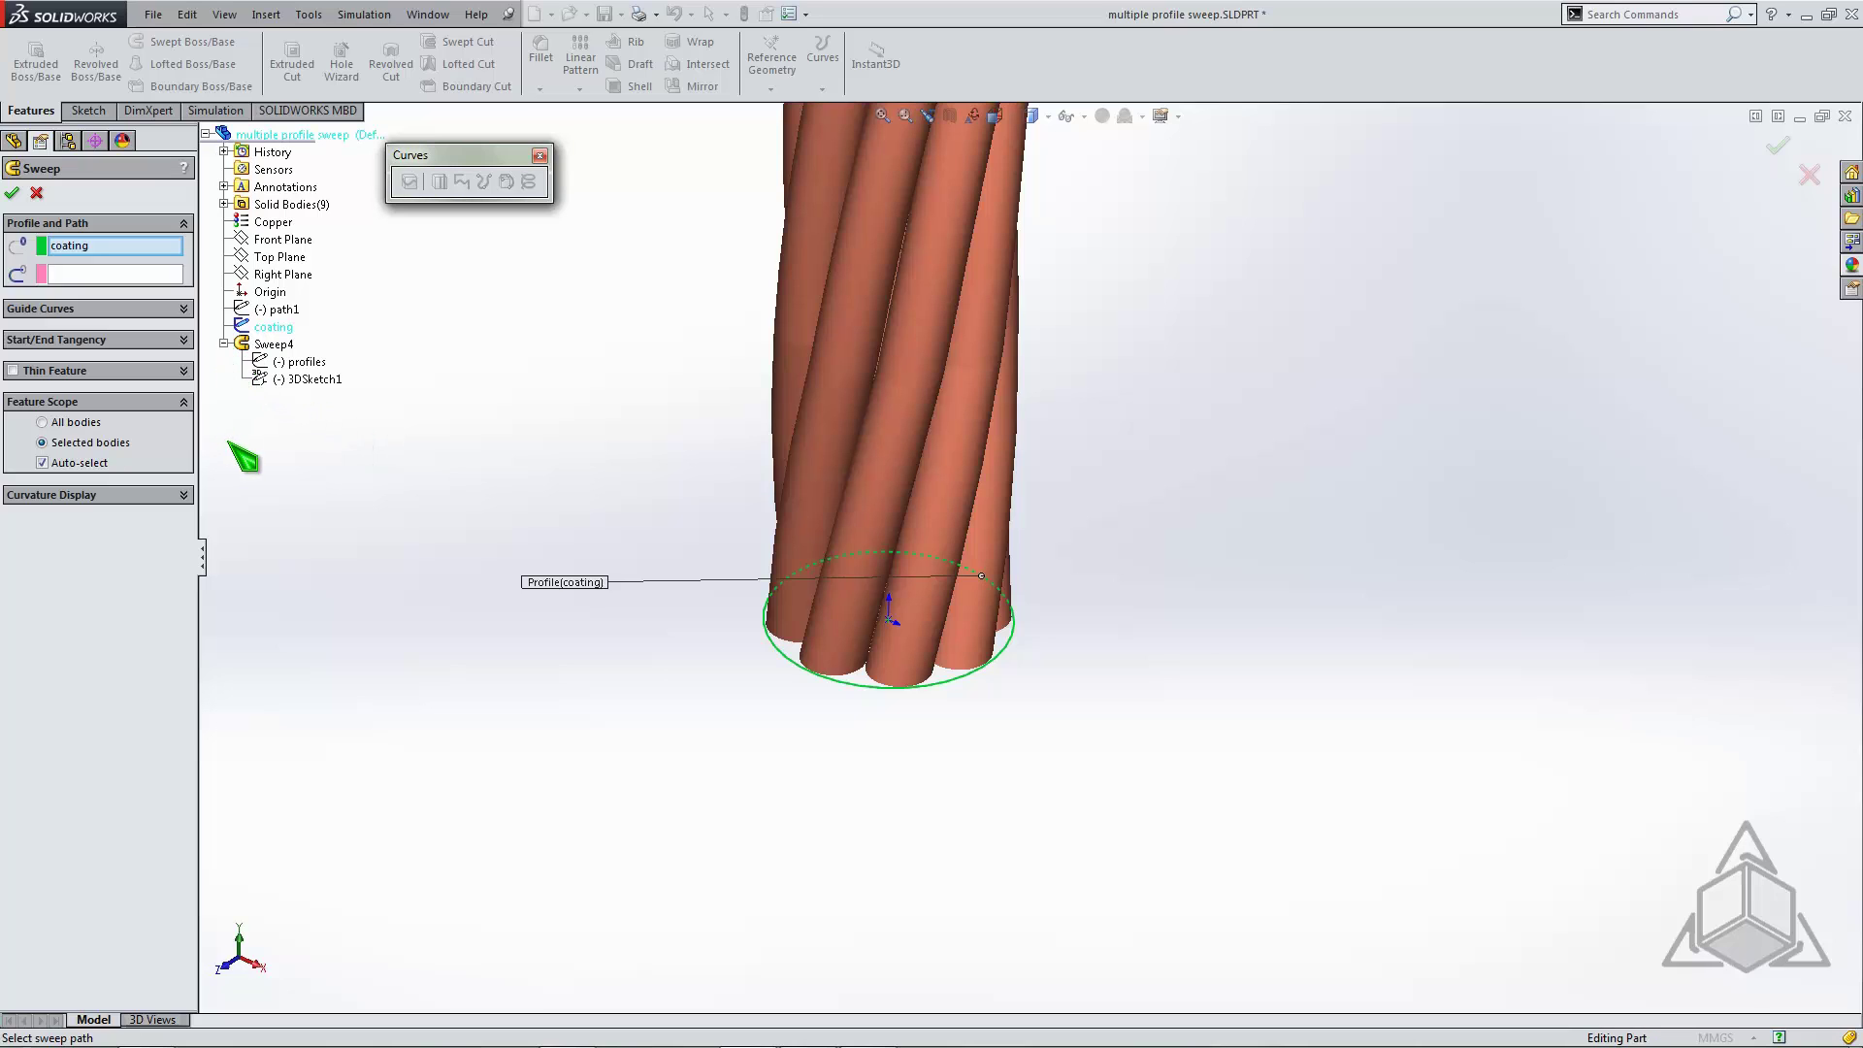
{"action": "left_click", "coordinate": [319, 379]}
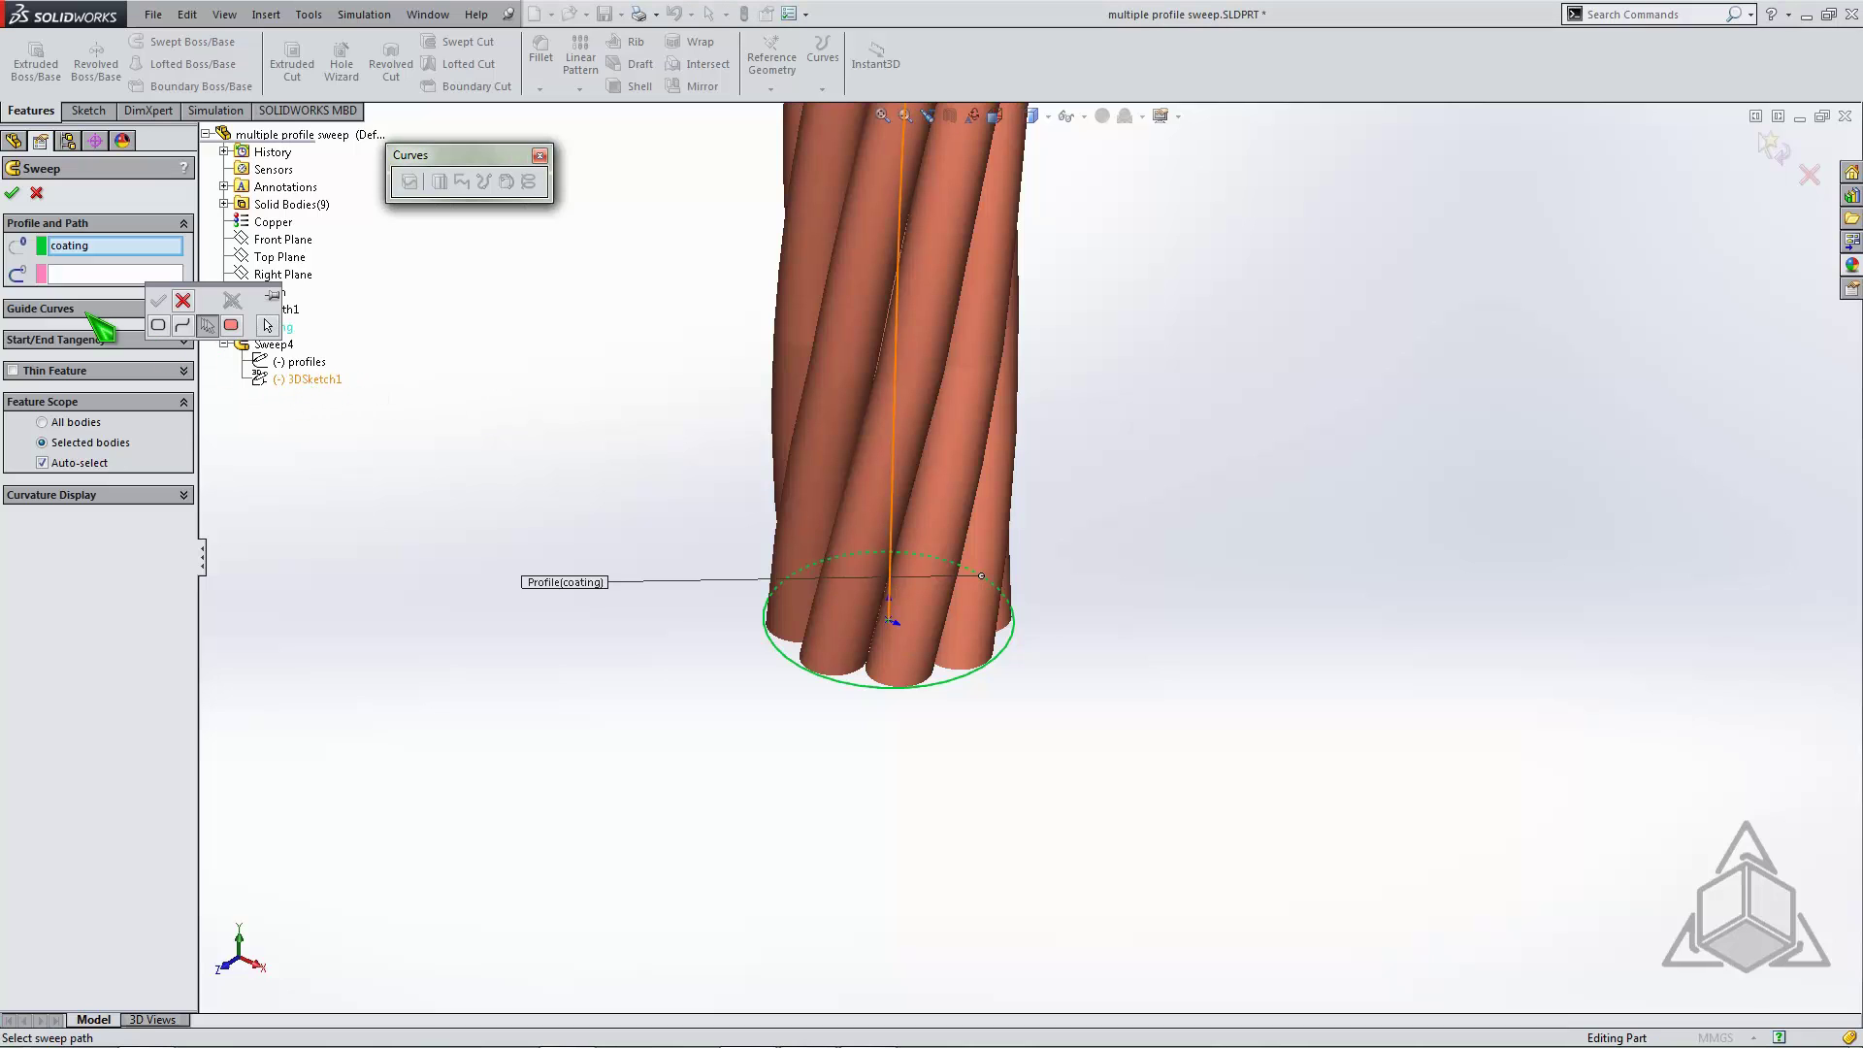
{"action": "left_click", "coordinate": [93, 276]}
{"action": "left_click", "coordinate": [291, 379]}
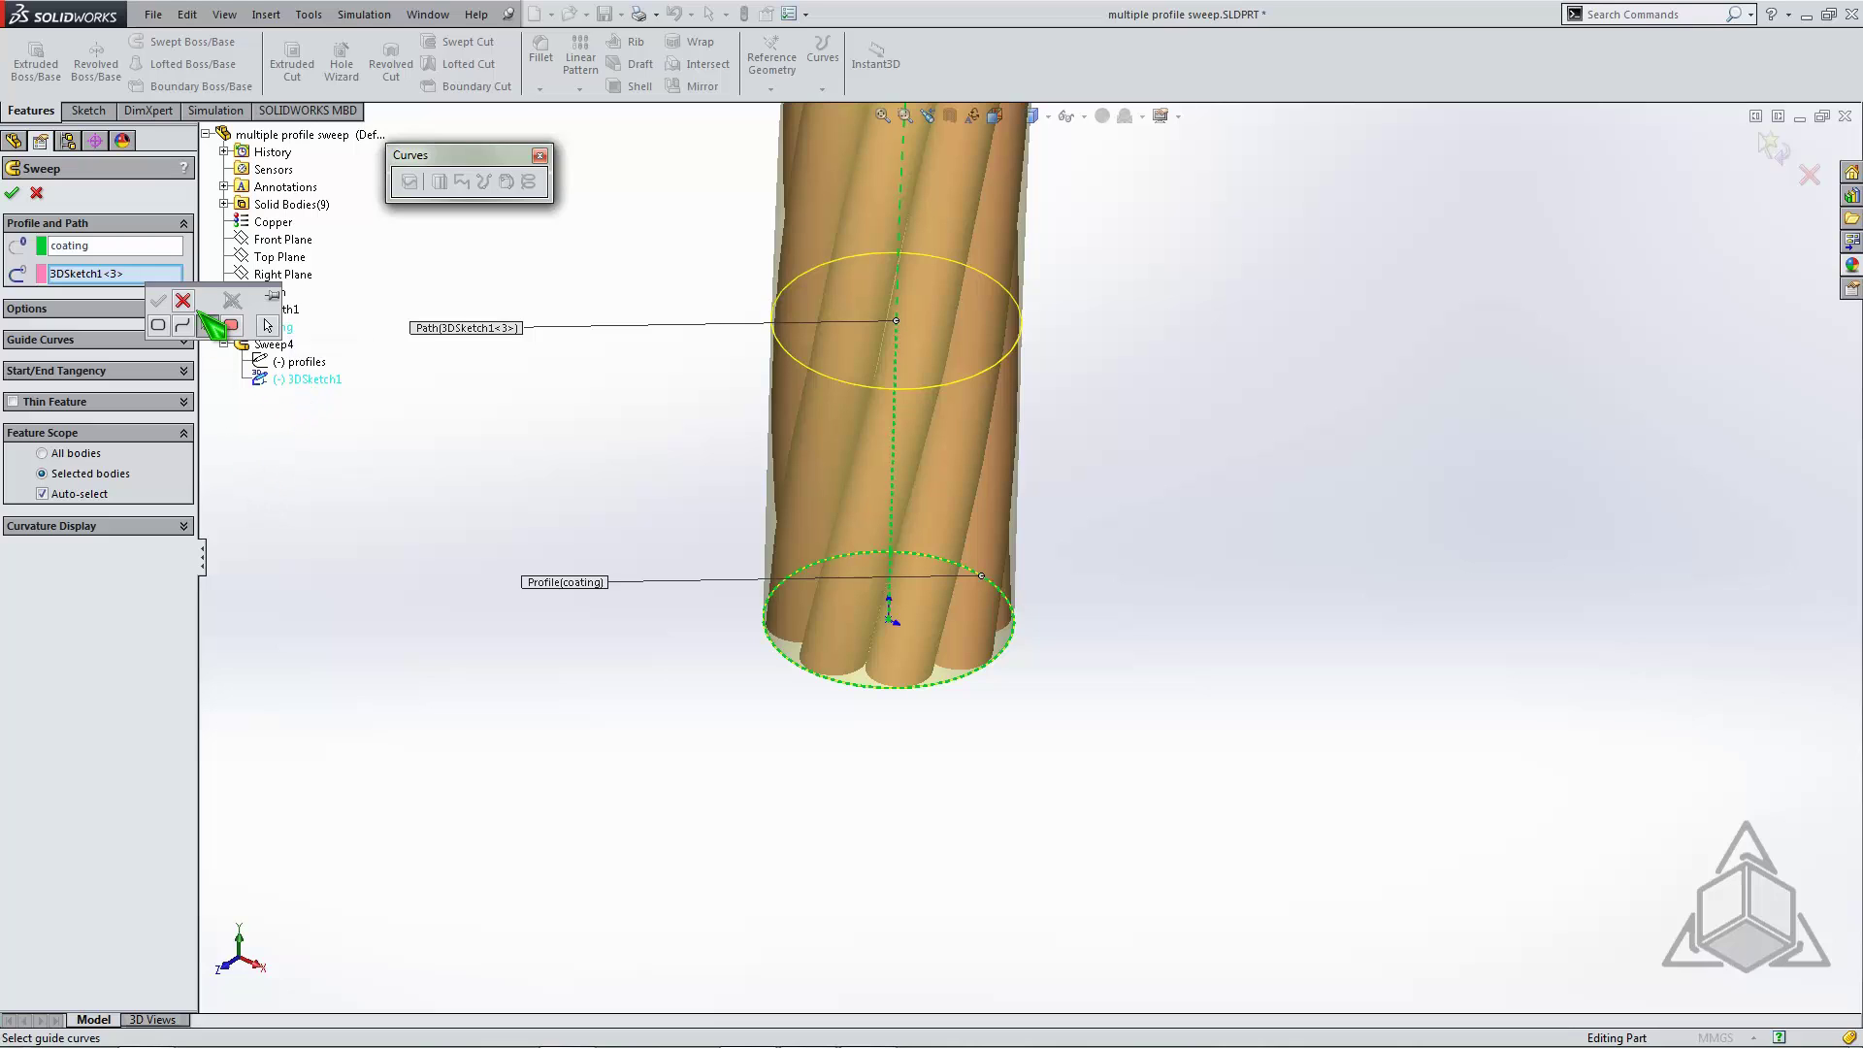
{"action": "left_click", "coordinate": [184, 300]}
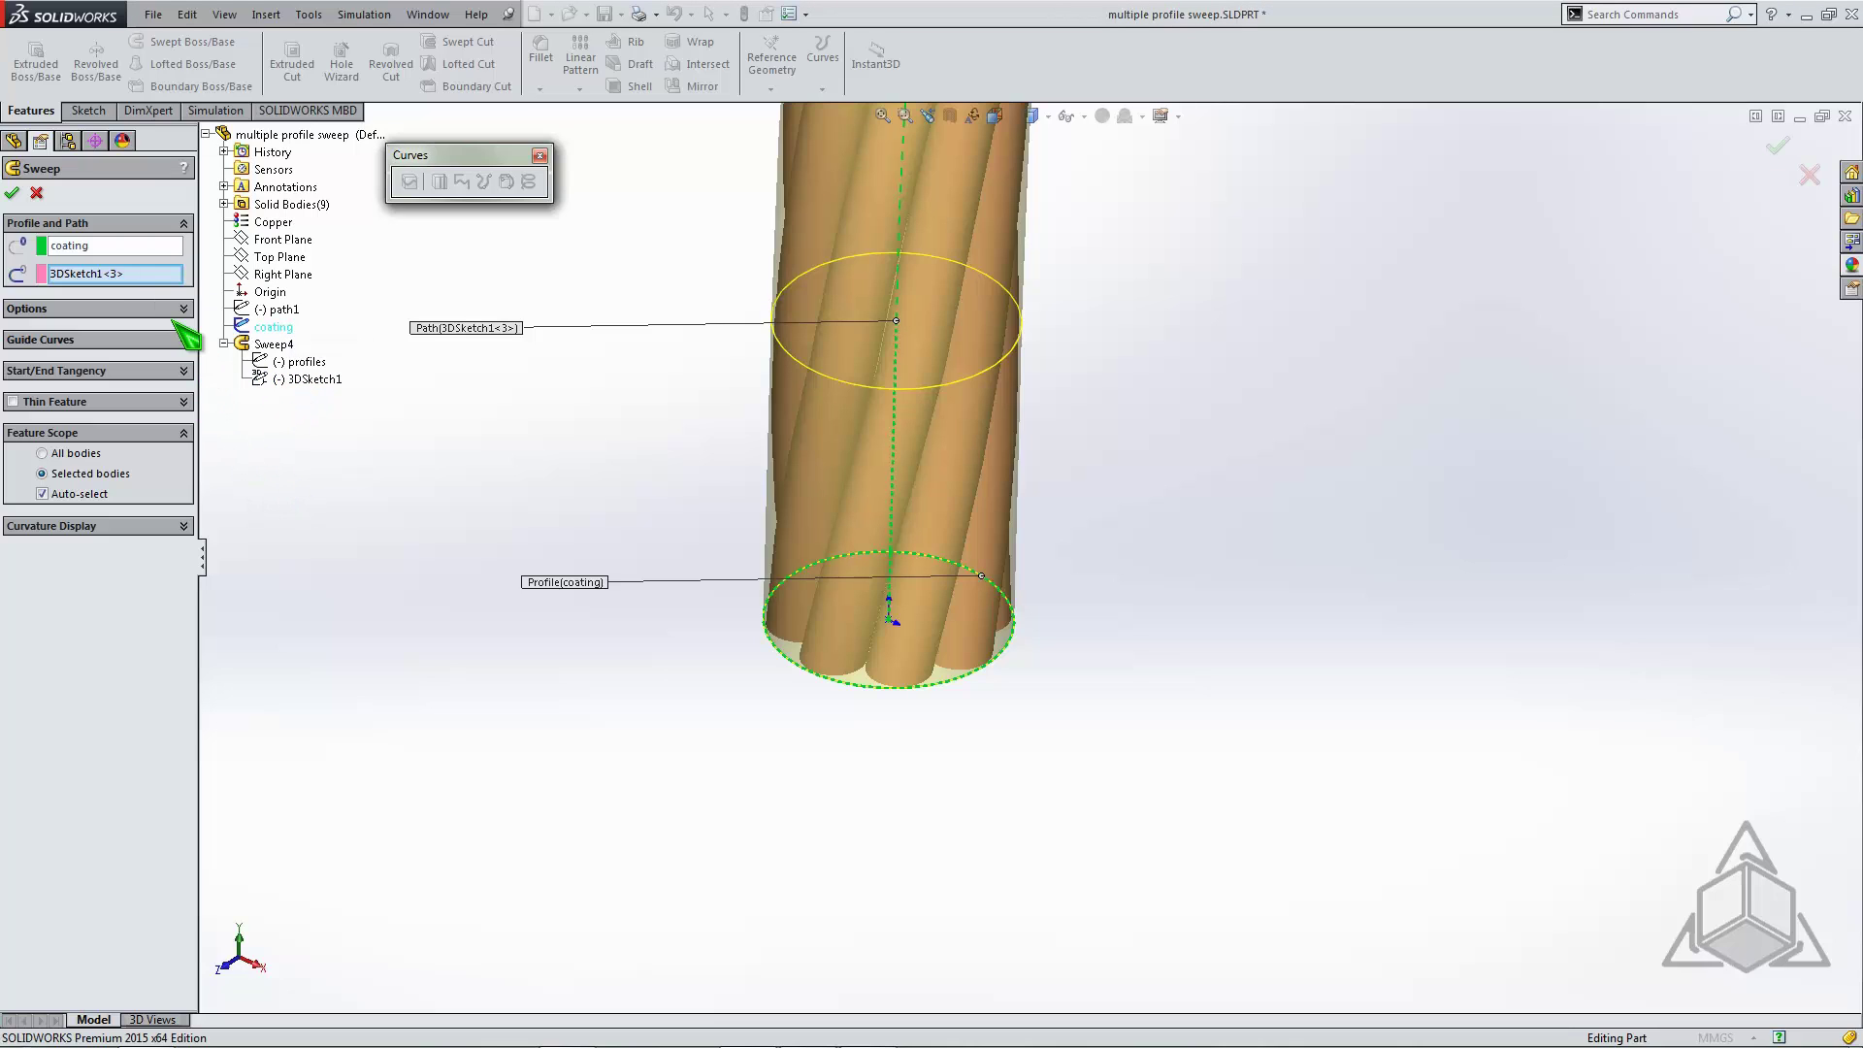
Make the sweep a 0.300 mm thin feature and create Sweep-Thin4
{"action": "left_click", "coordinate": [12, 401]}
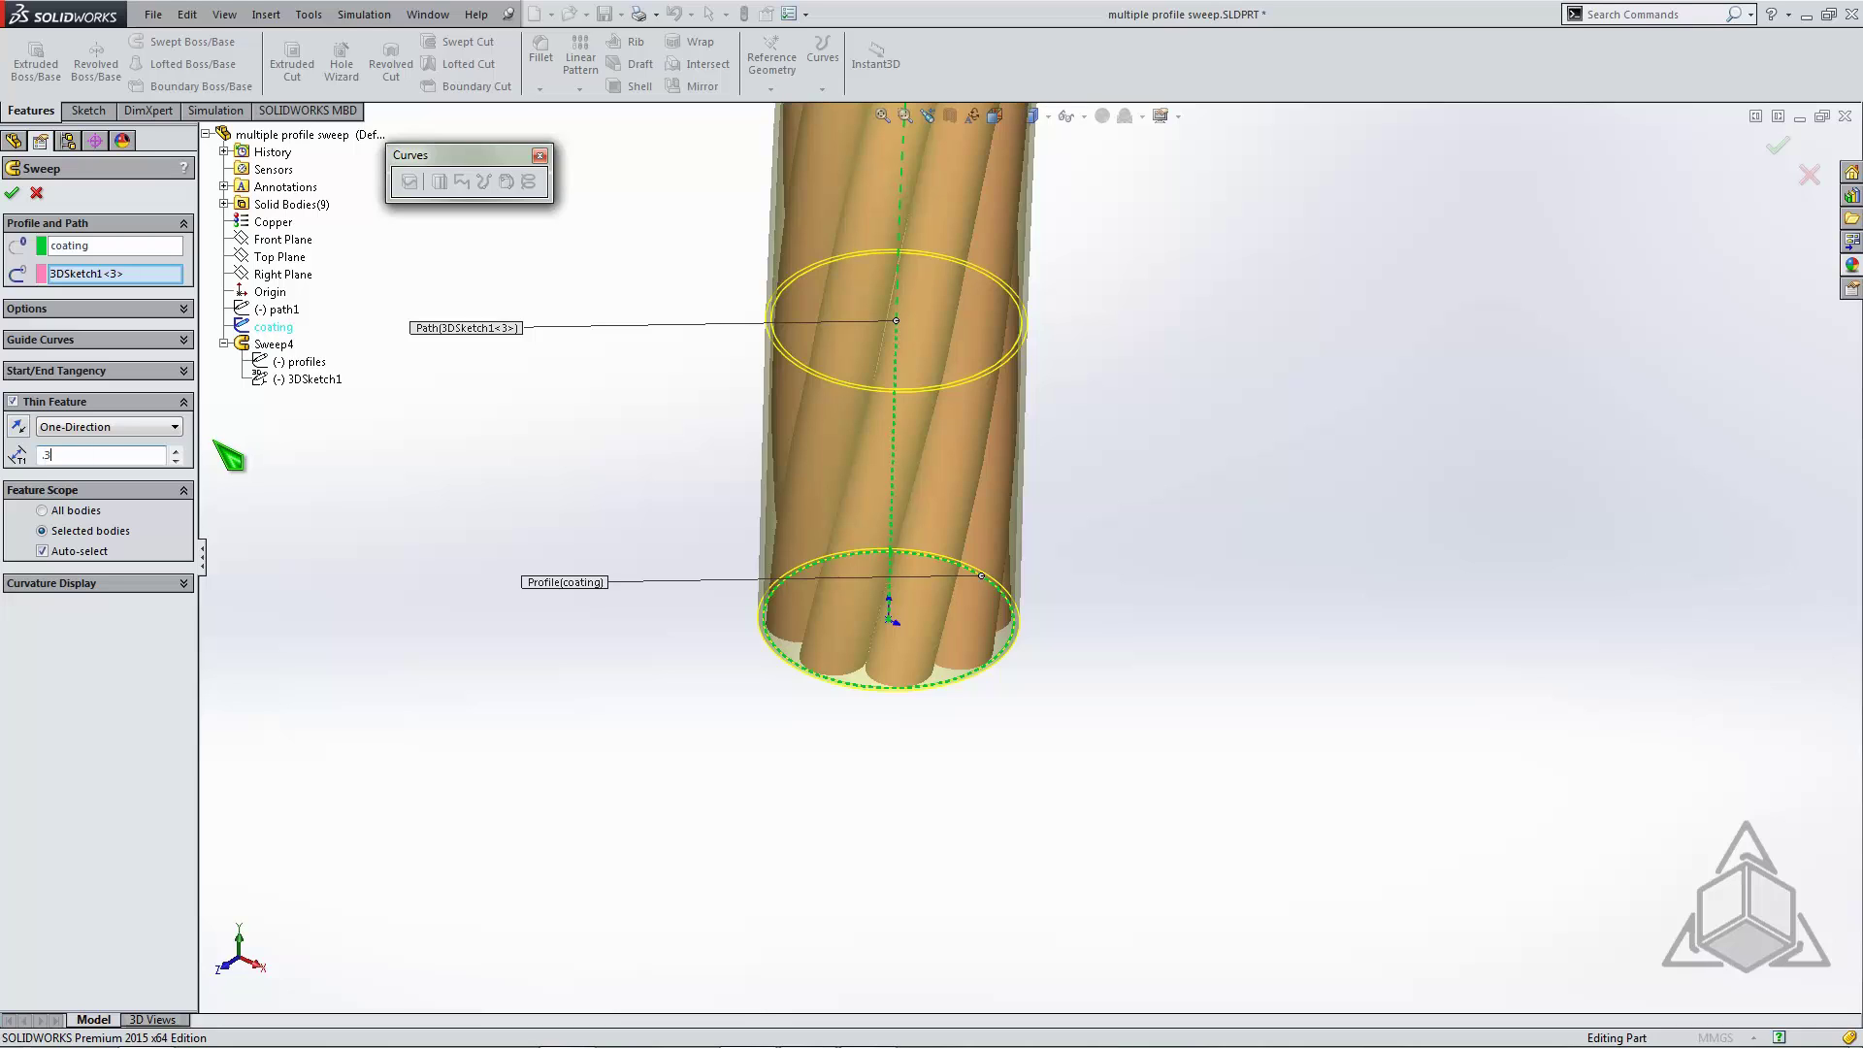
{"action": "left_click", "coordinate": [17, 427]}
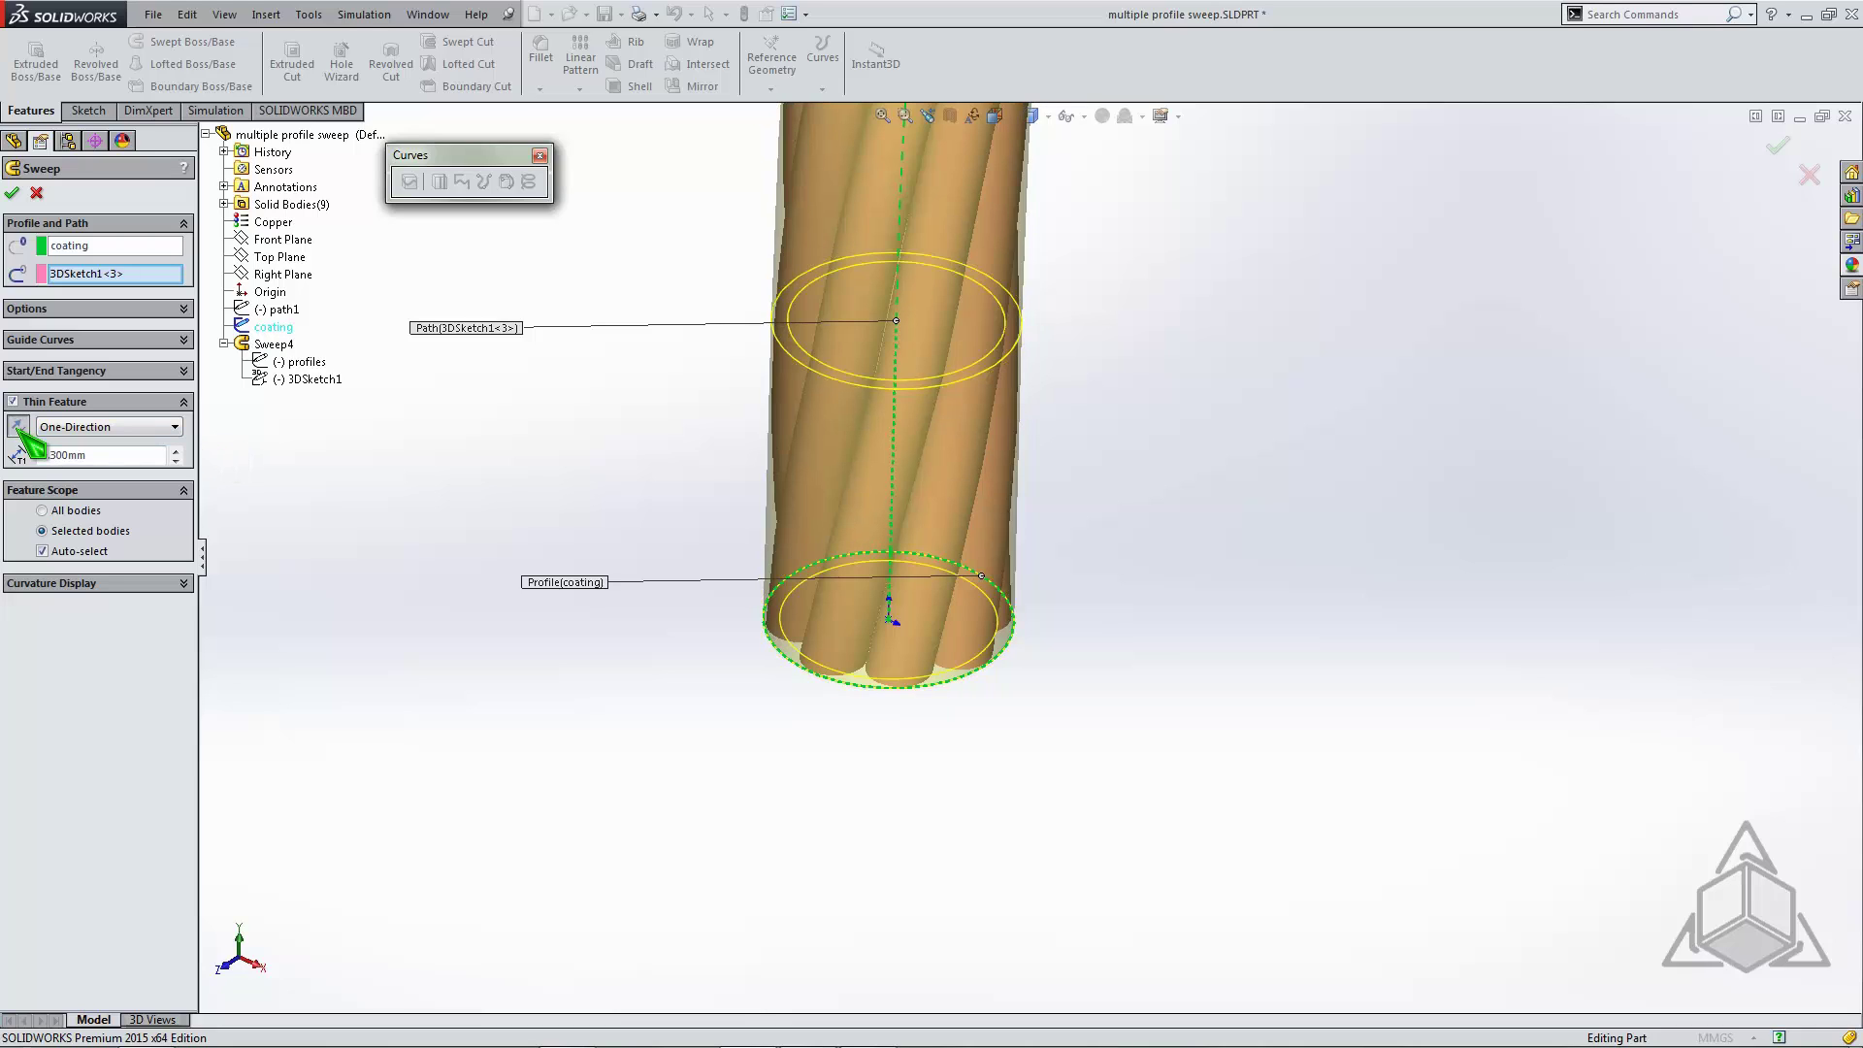
{"action": "left_click", "coordinate": [17, 427]}
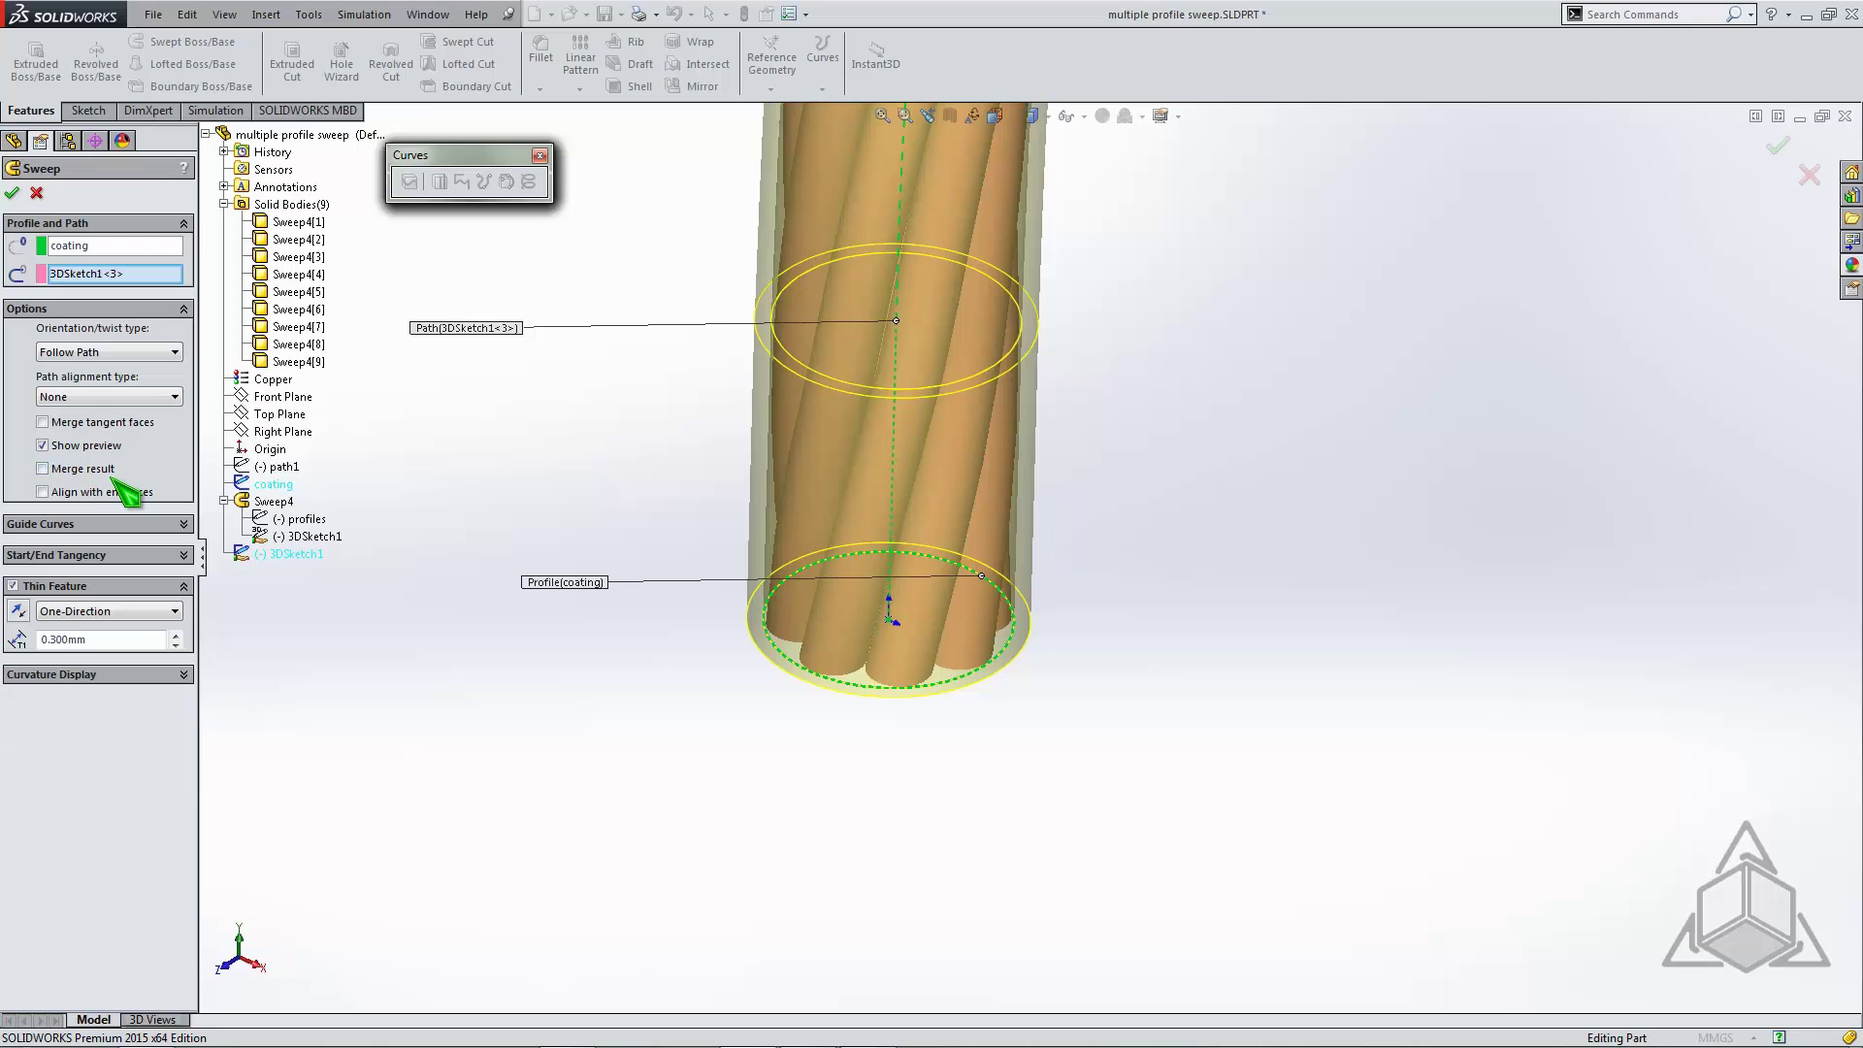
{"action": "left_click", "coordinate": [12, 192]}
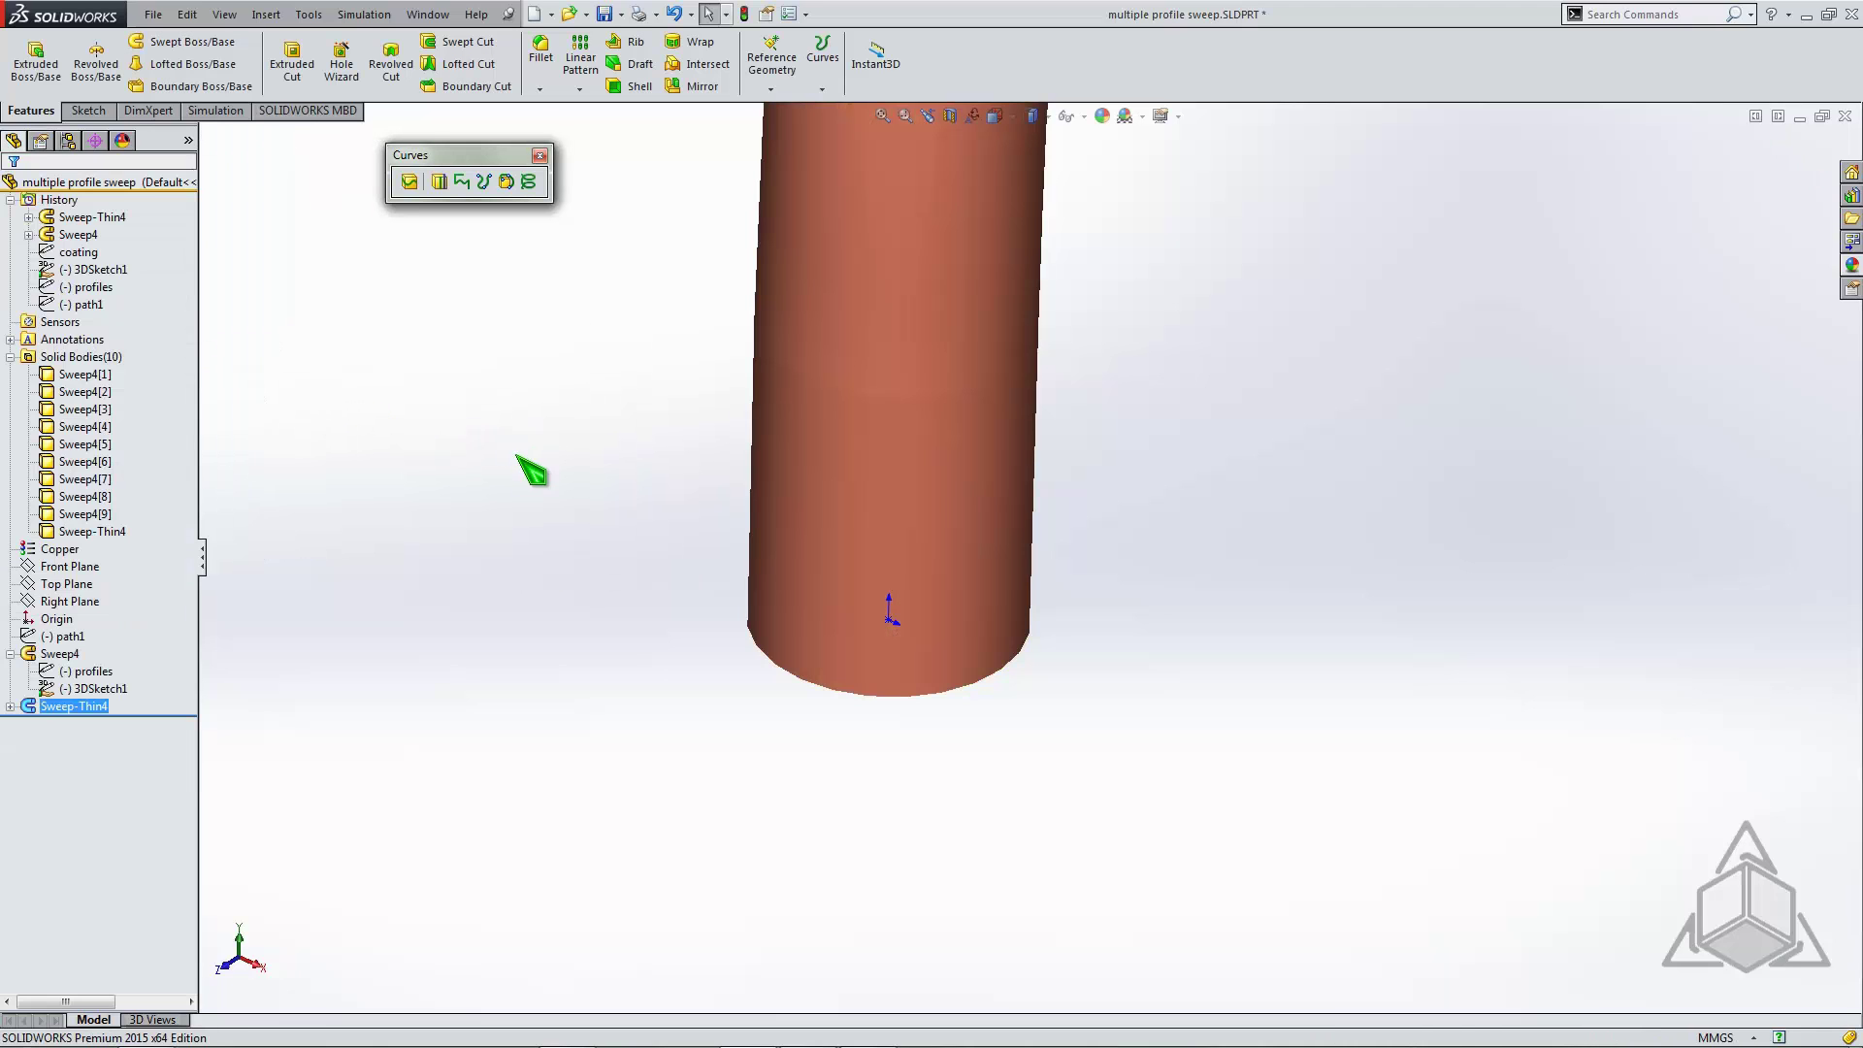
Sketch a closed four-sided cutting outline across the lower cable end on the Front Plane
{"action": "left_click", "coordinate": [527, 506]}
{"action": "scroll", "coordinate": [533, 582], "scroll_direction": "up", "scroll_amount": 6}
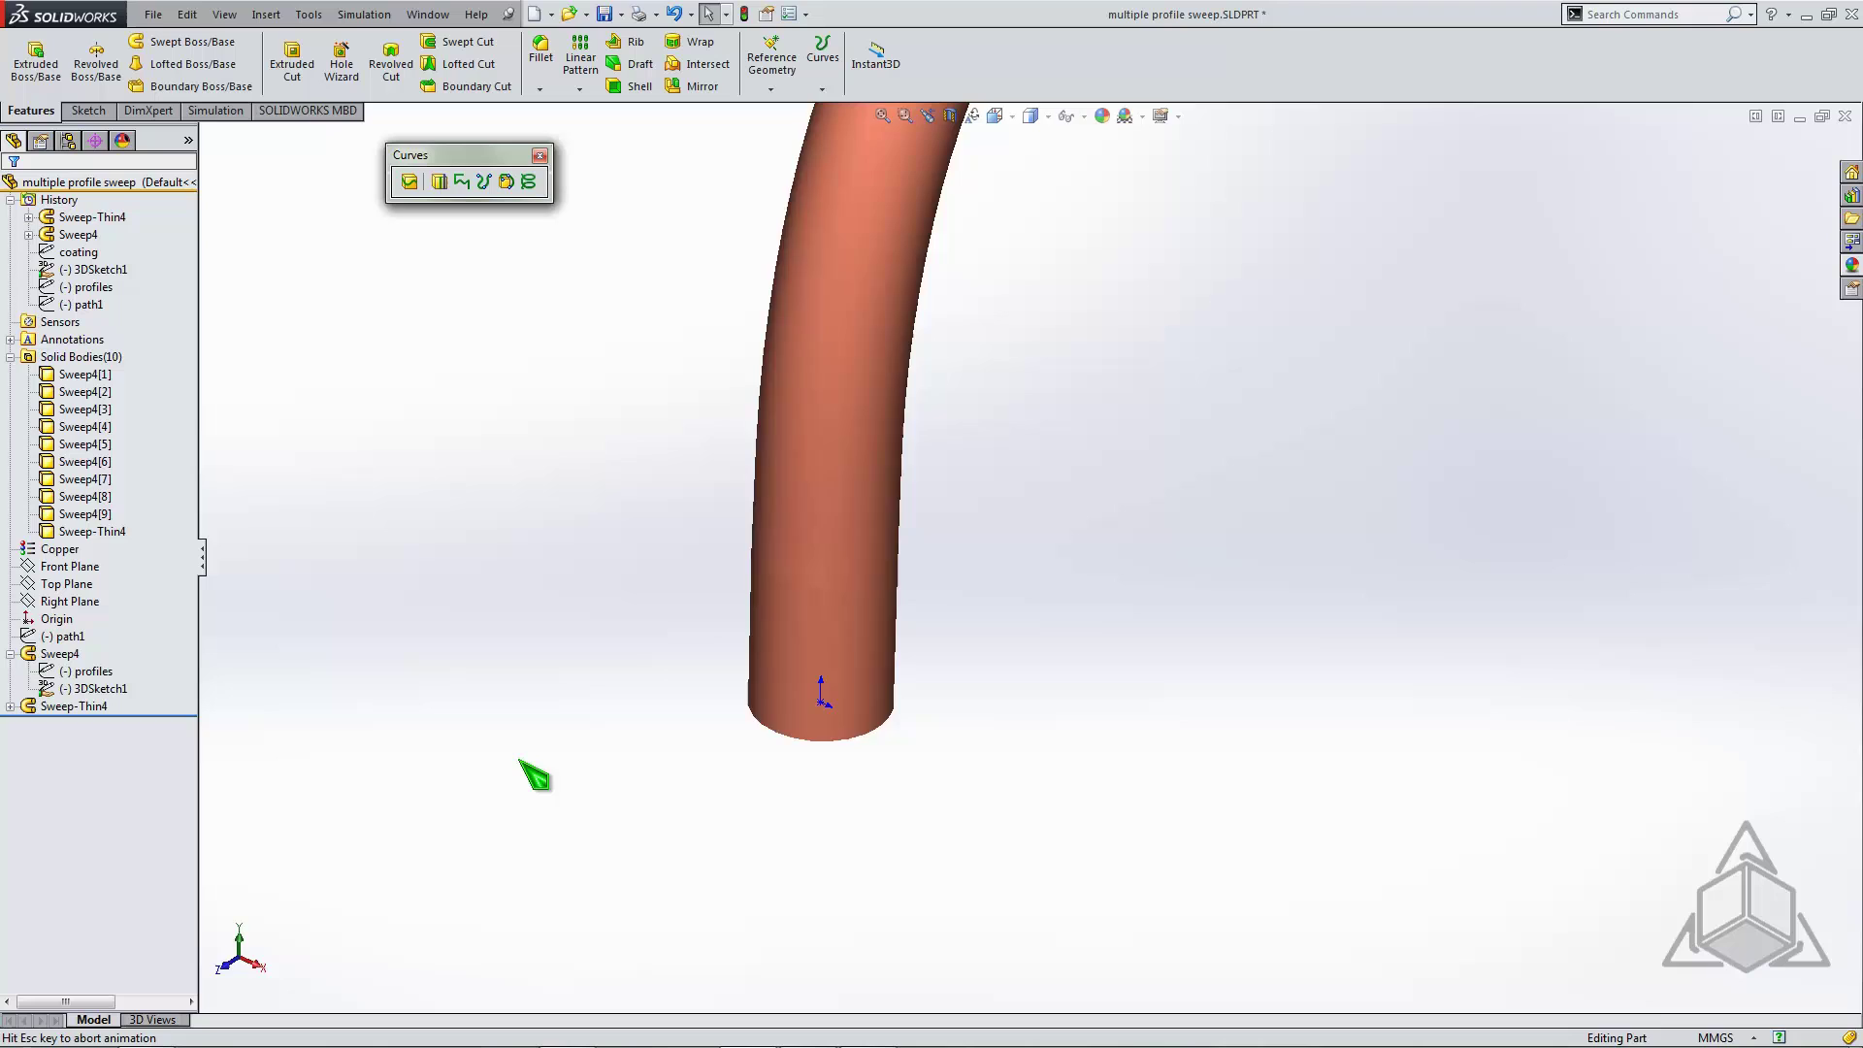
{"action": "scroll", "coordinate": [679, 806], "scroll_direction": "down", "scroll_amount": 6}
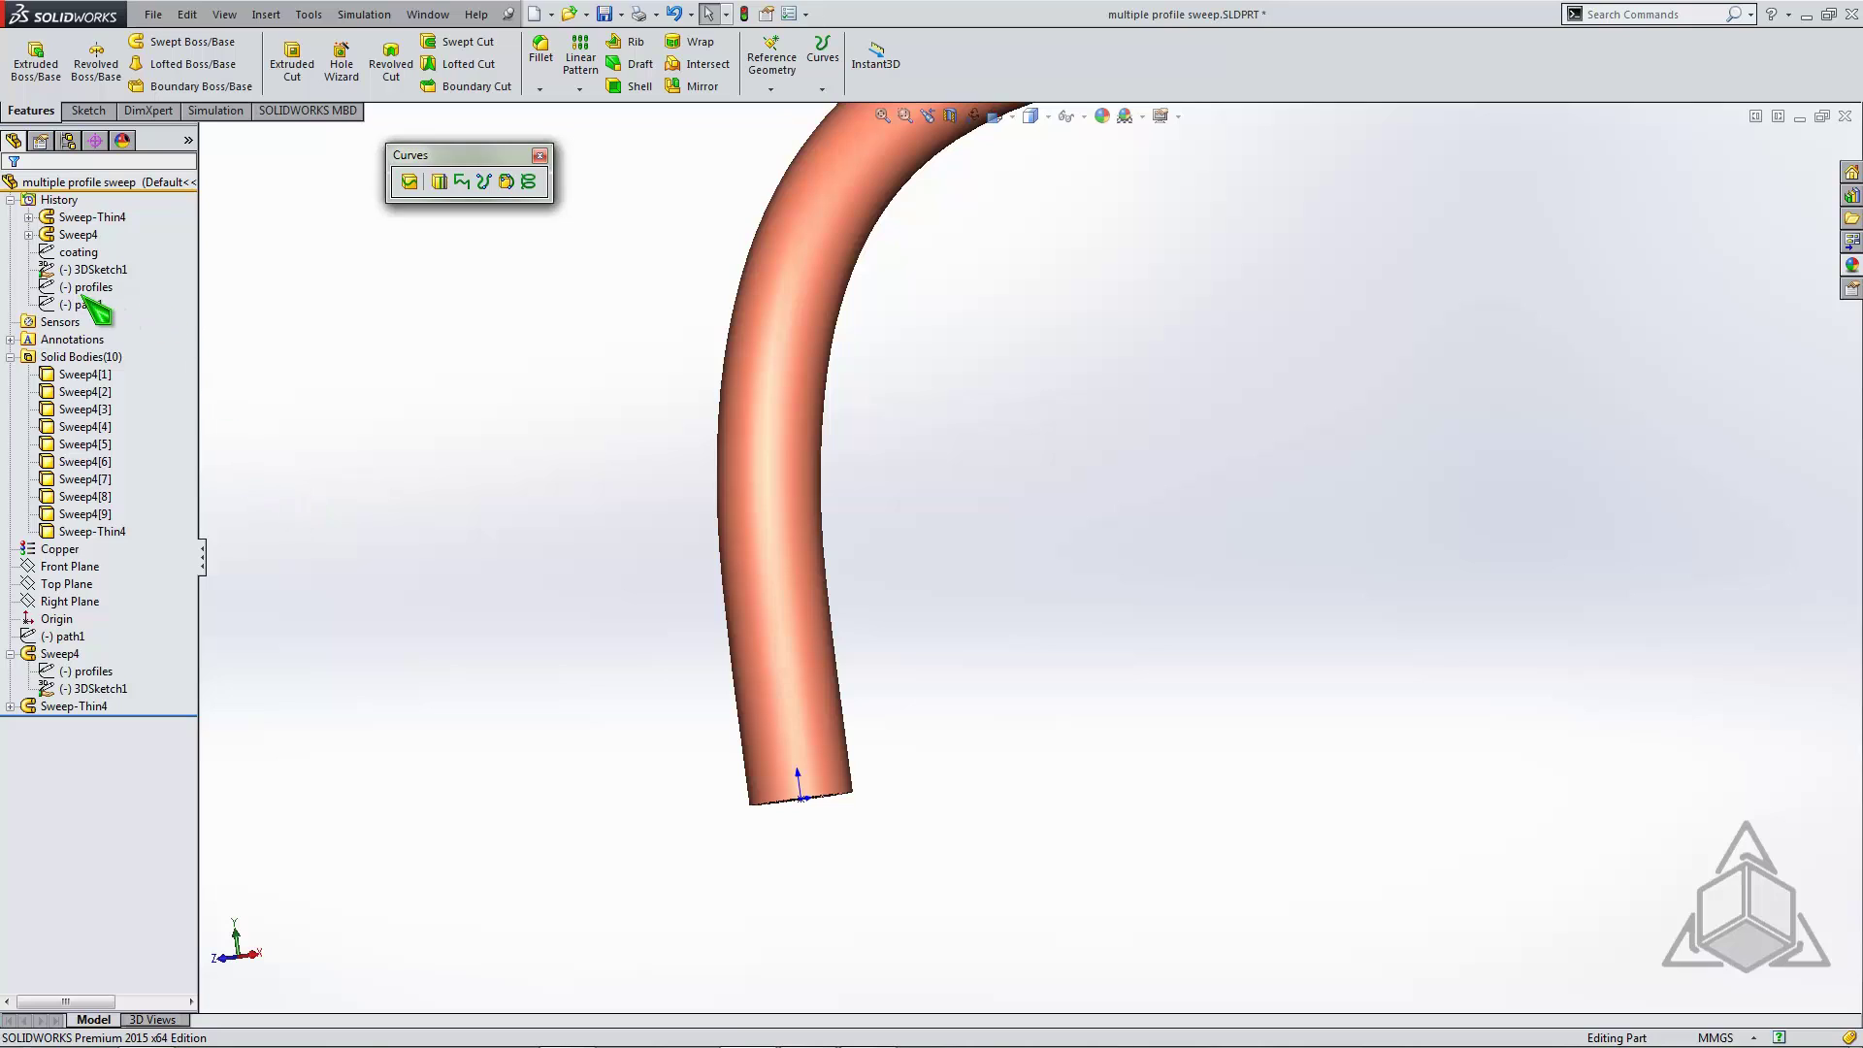
{"action": "left_click", "coordinate": [78, 567]}
{"action": "left_click", "coordinate": [73, 533]}
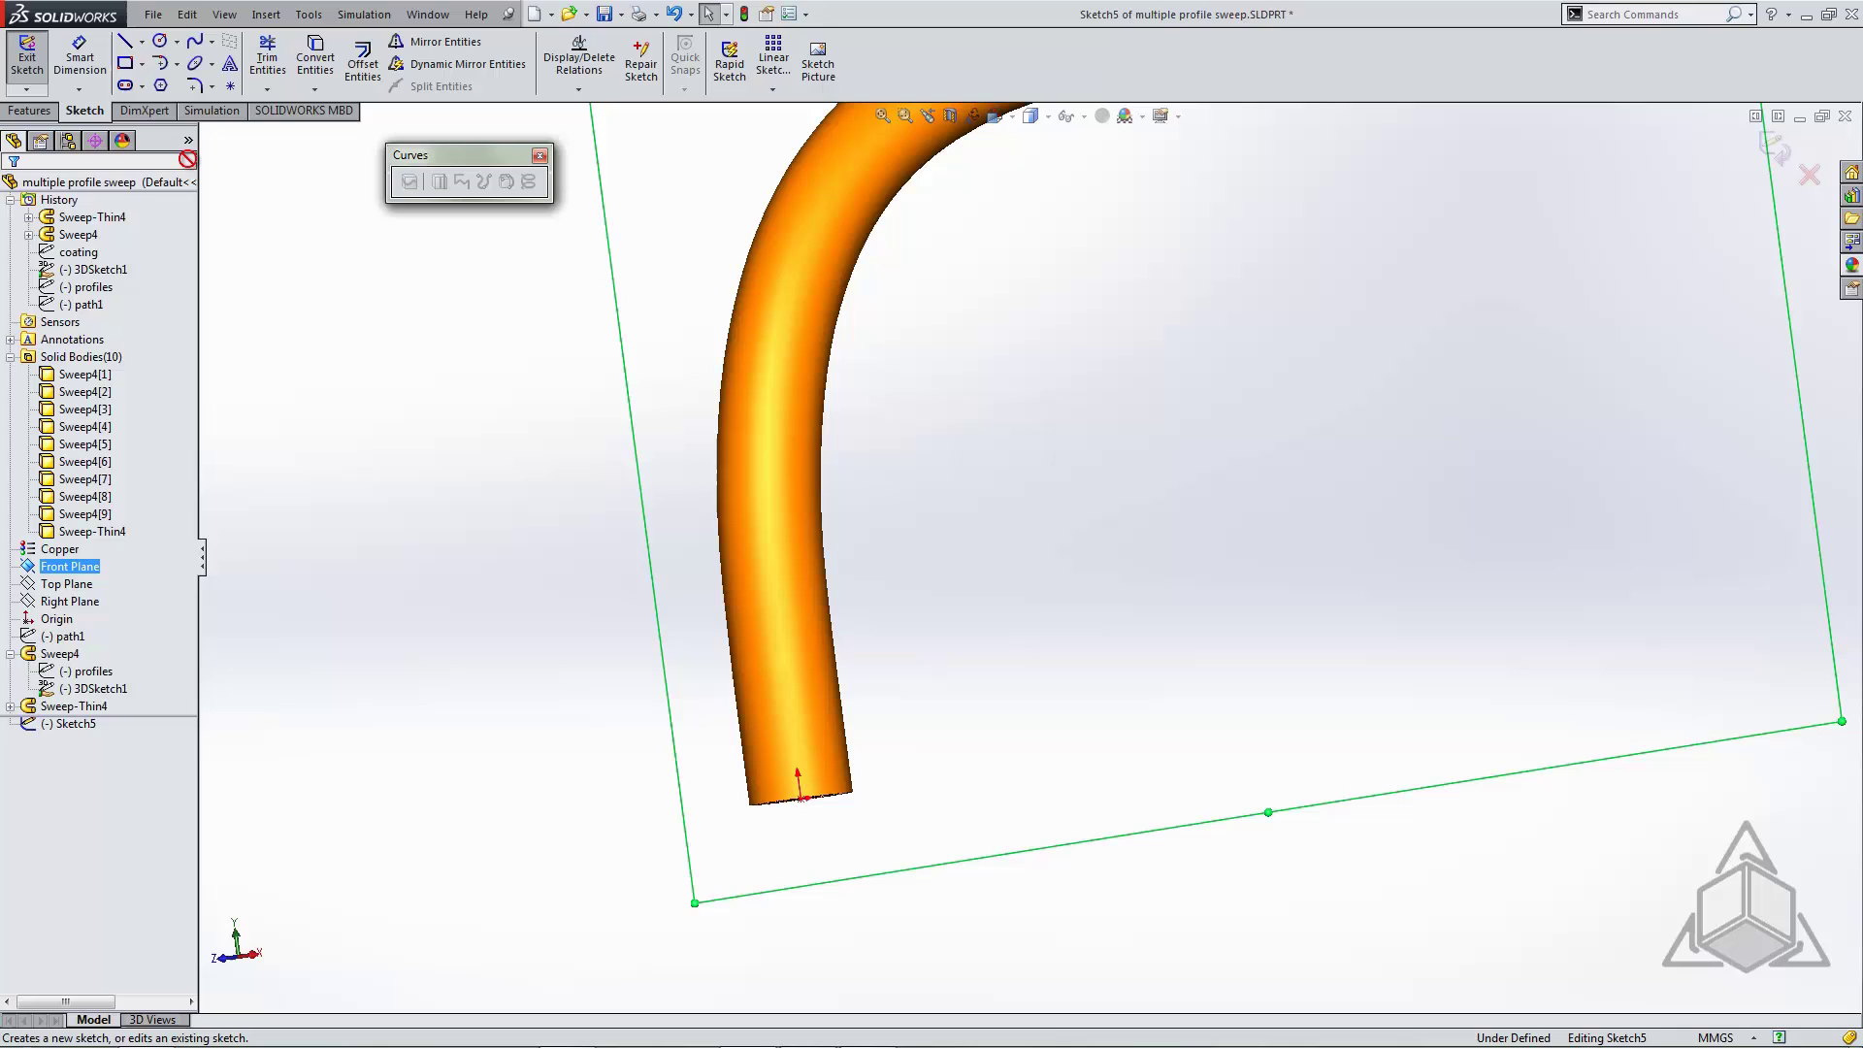
{"action": "left_click", "coordinate": [640, 391]}
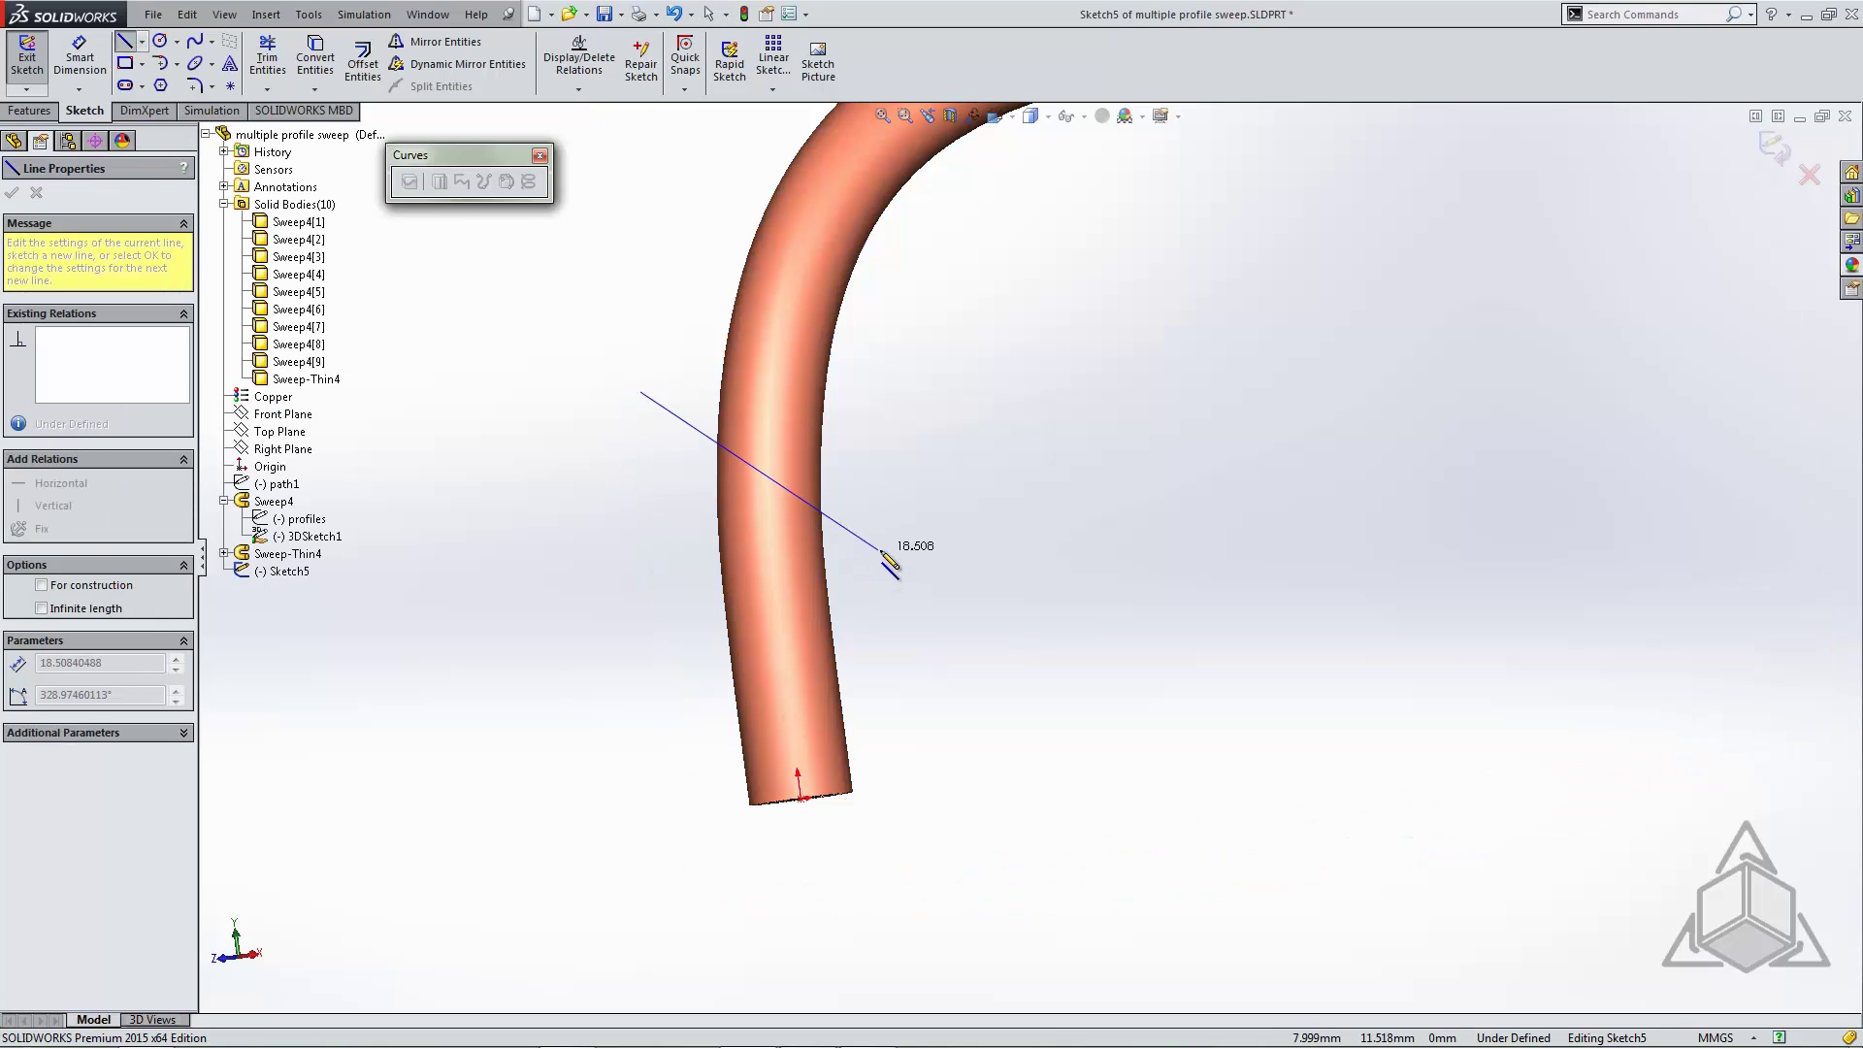
{"action": "left_click", "coordinate": [879, 550]}
{"action": "left_click", "coordinate": [961, 845]}
{"action": "left_click", "coordinate": [630, 907]}
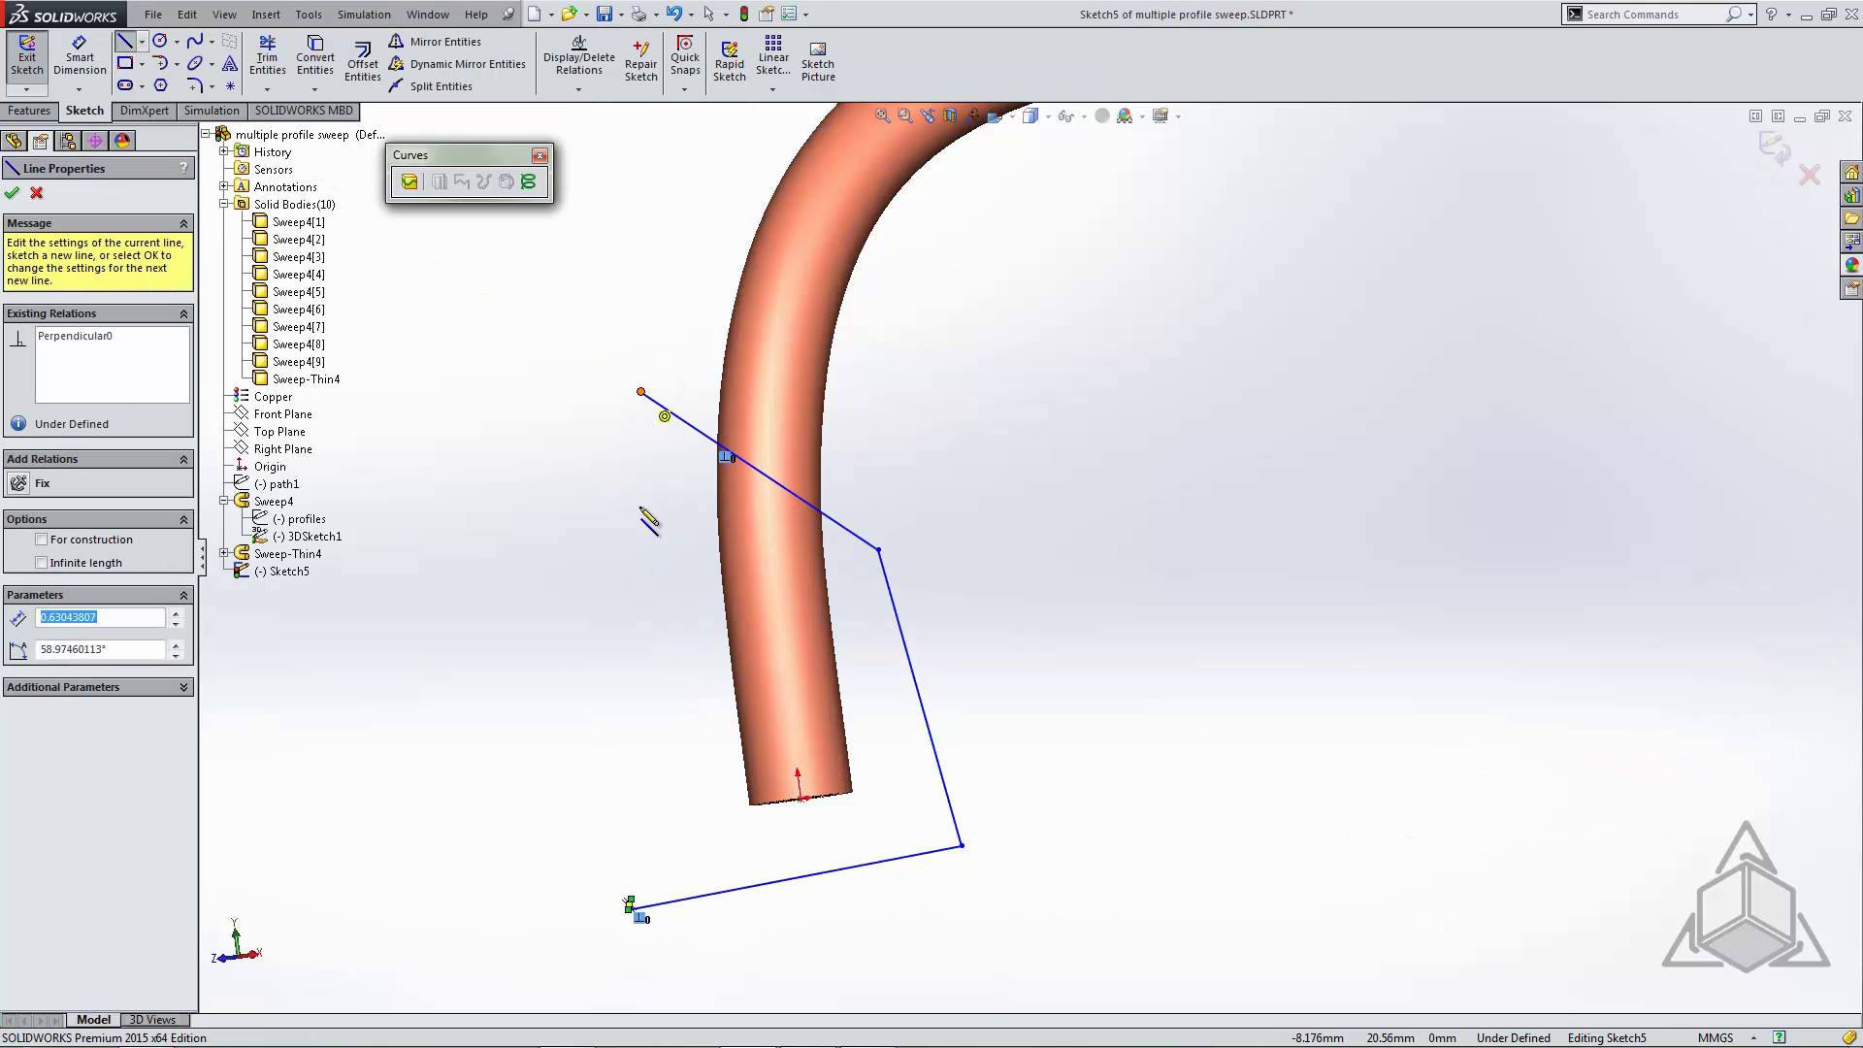
{"action": "key", "text": "Escape"}
{"action": "left_click_drag", "start_coordinate": [631, 894], "coordinate": [636, 396]}
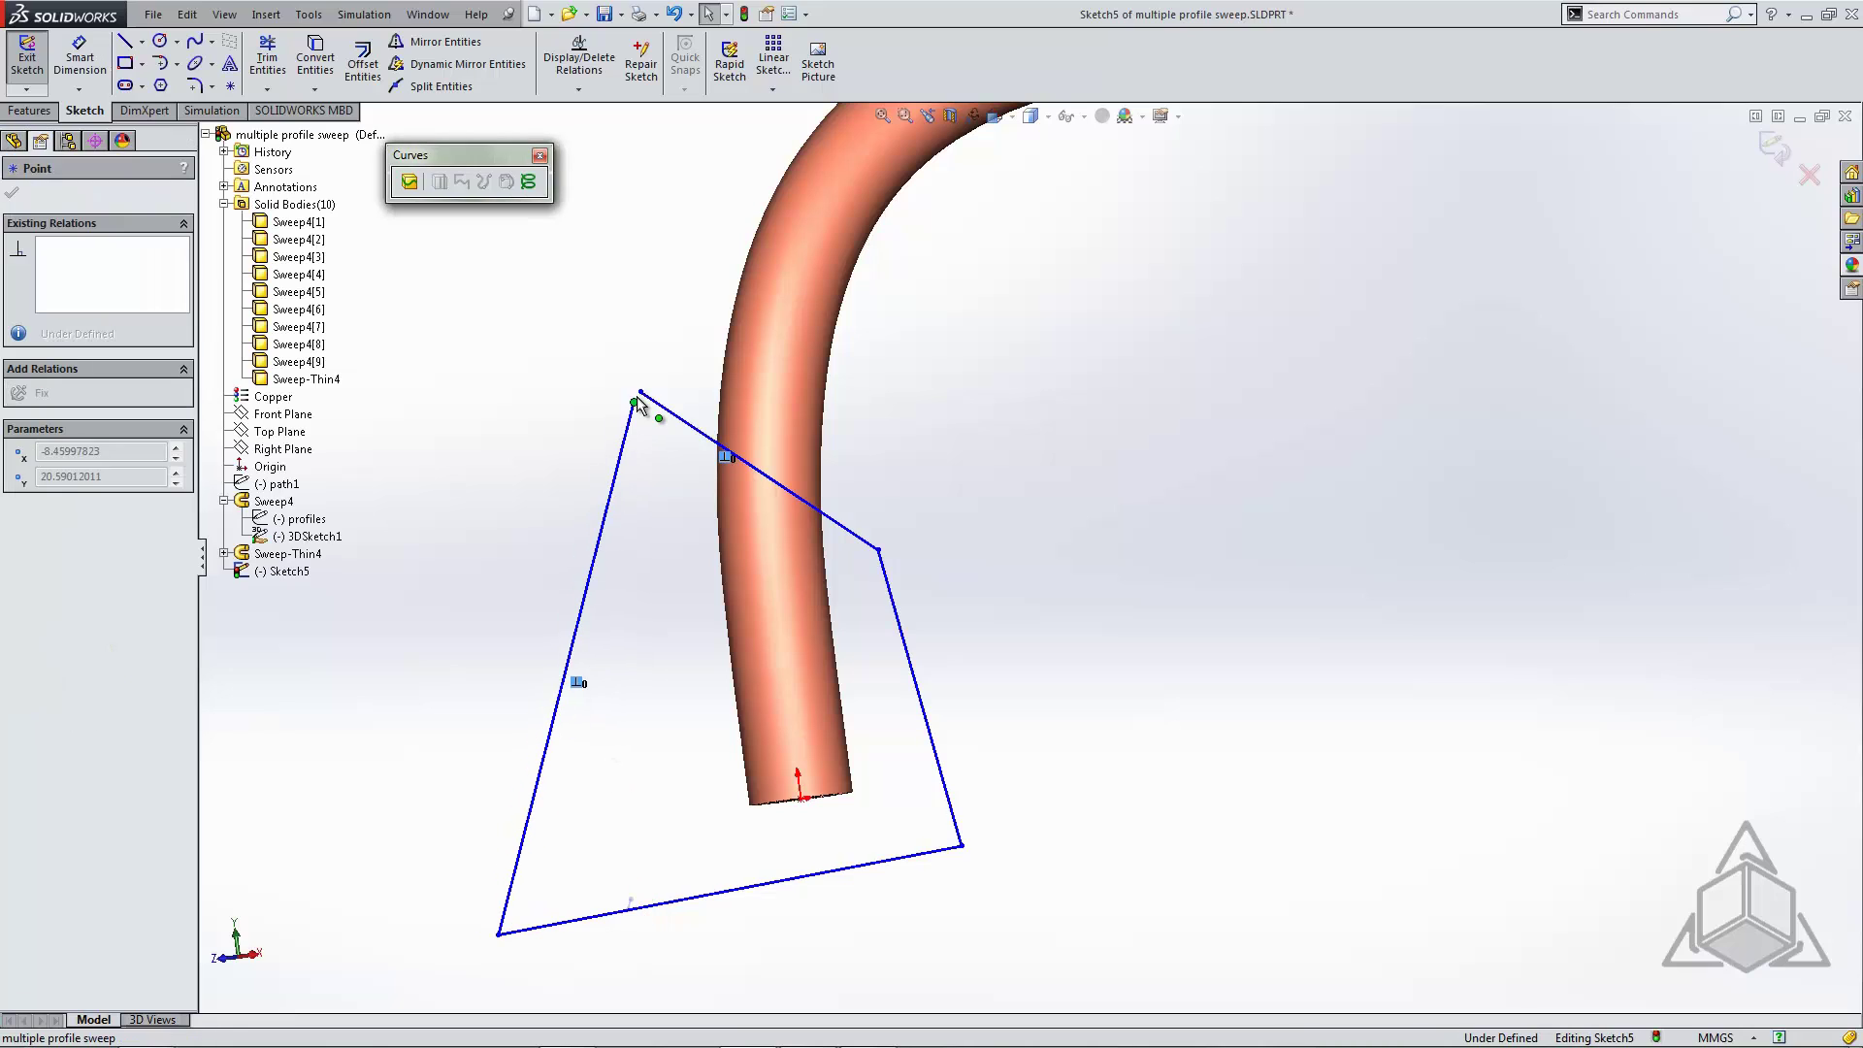
{"action": "key", "text": "Escape"}
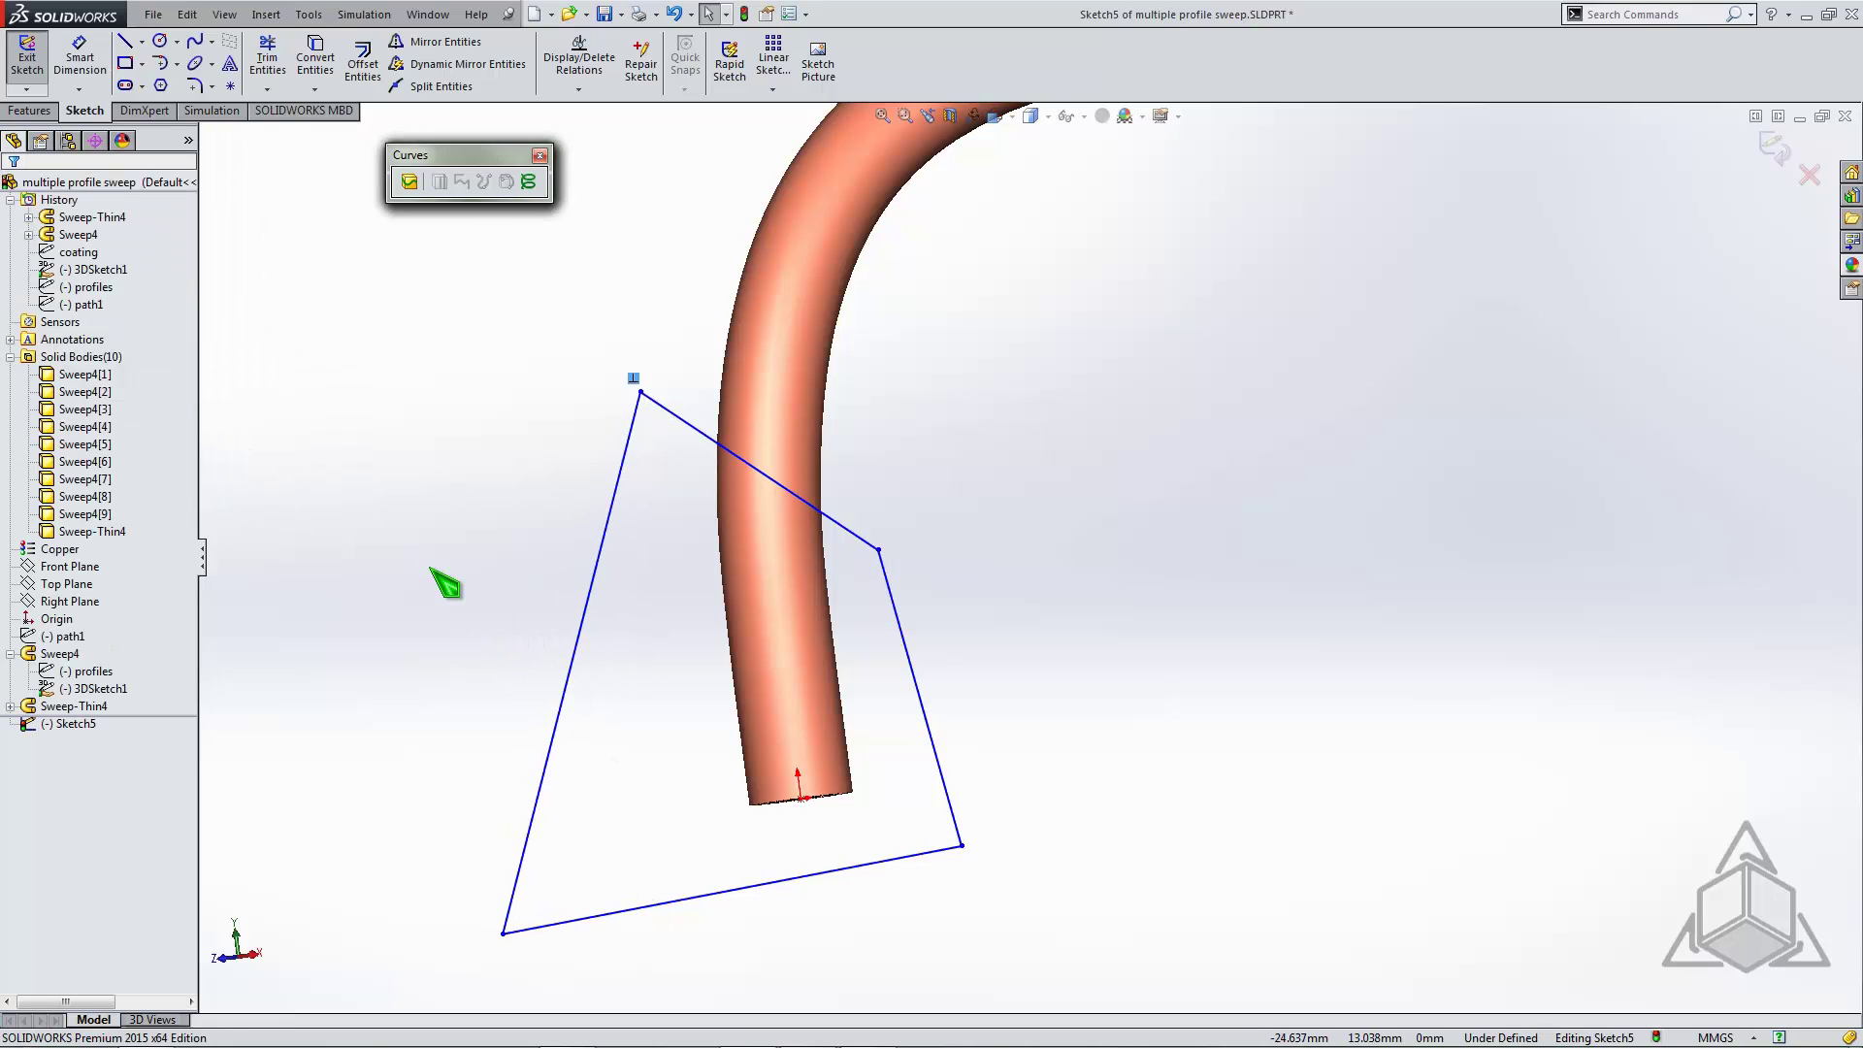
Extrude-cut the outline Through All - Both, limited to the Sweep-Thin4 coating body
{"action": "left_click", "coordinate": [31, 110]}
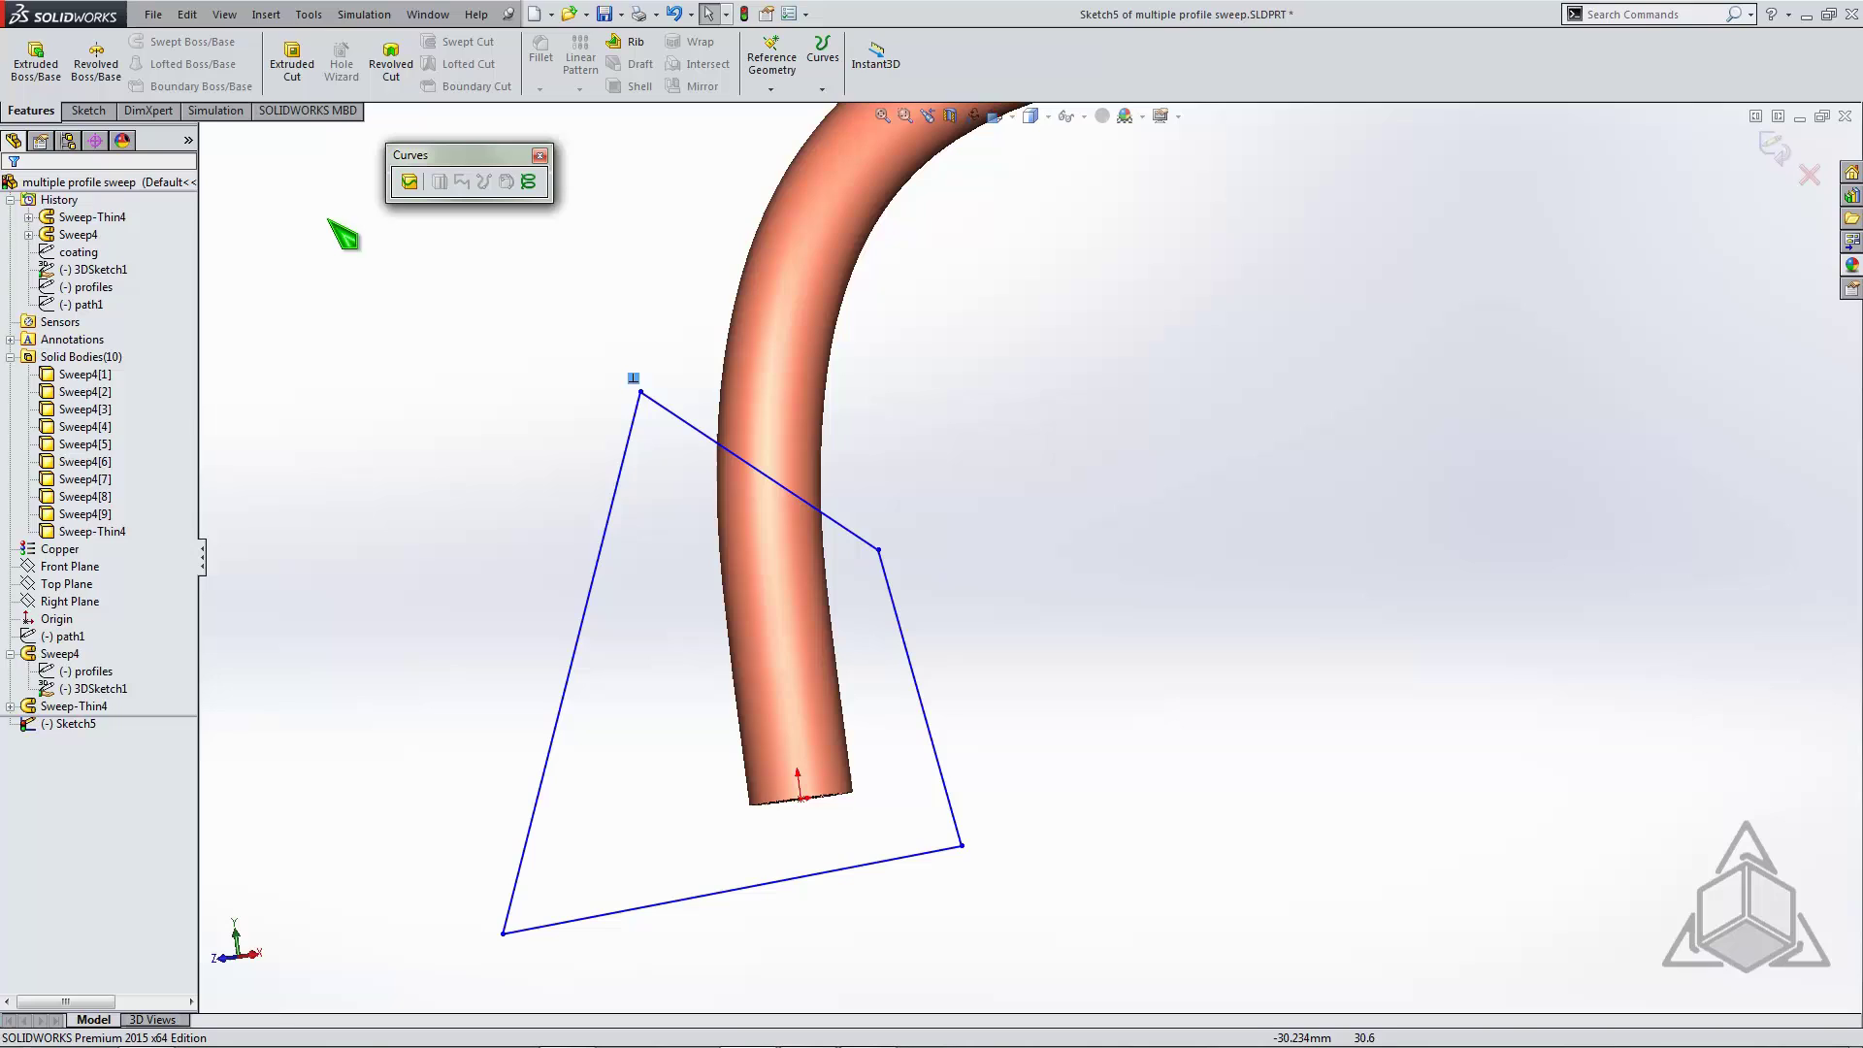
{"action": "left_click", "coordinate": [291, 63]}
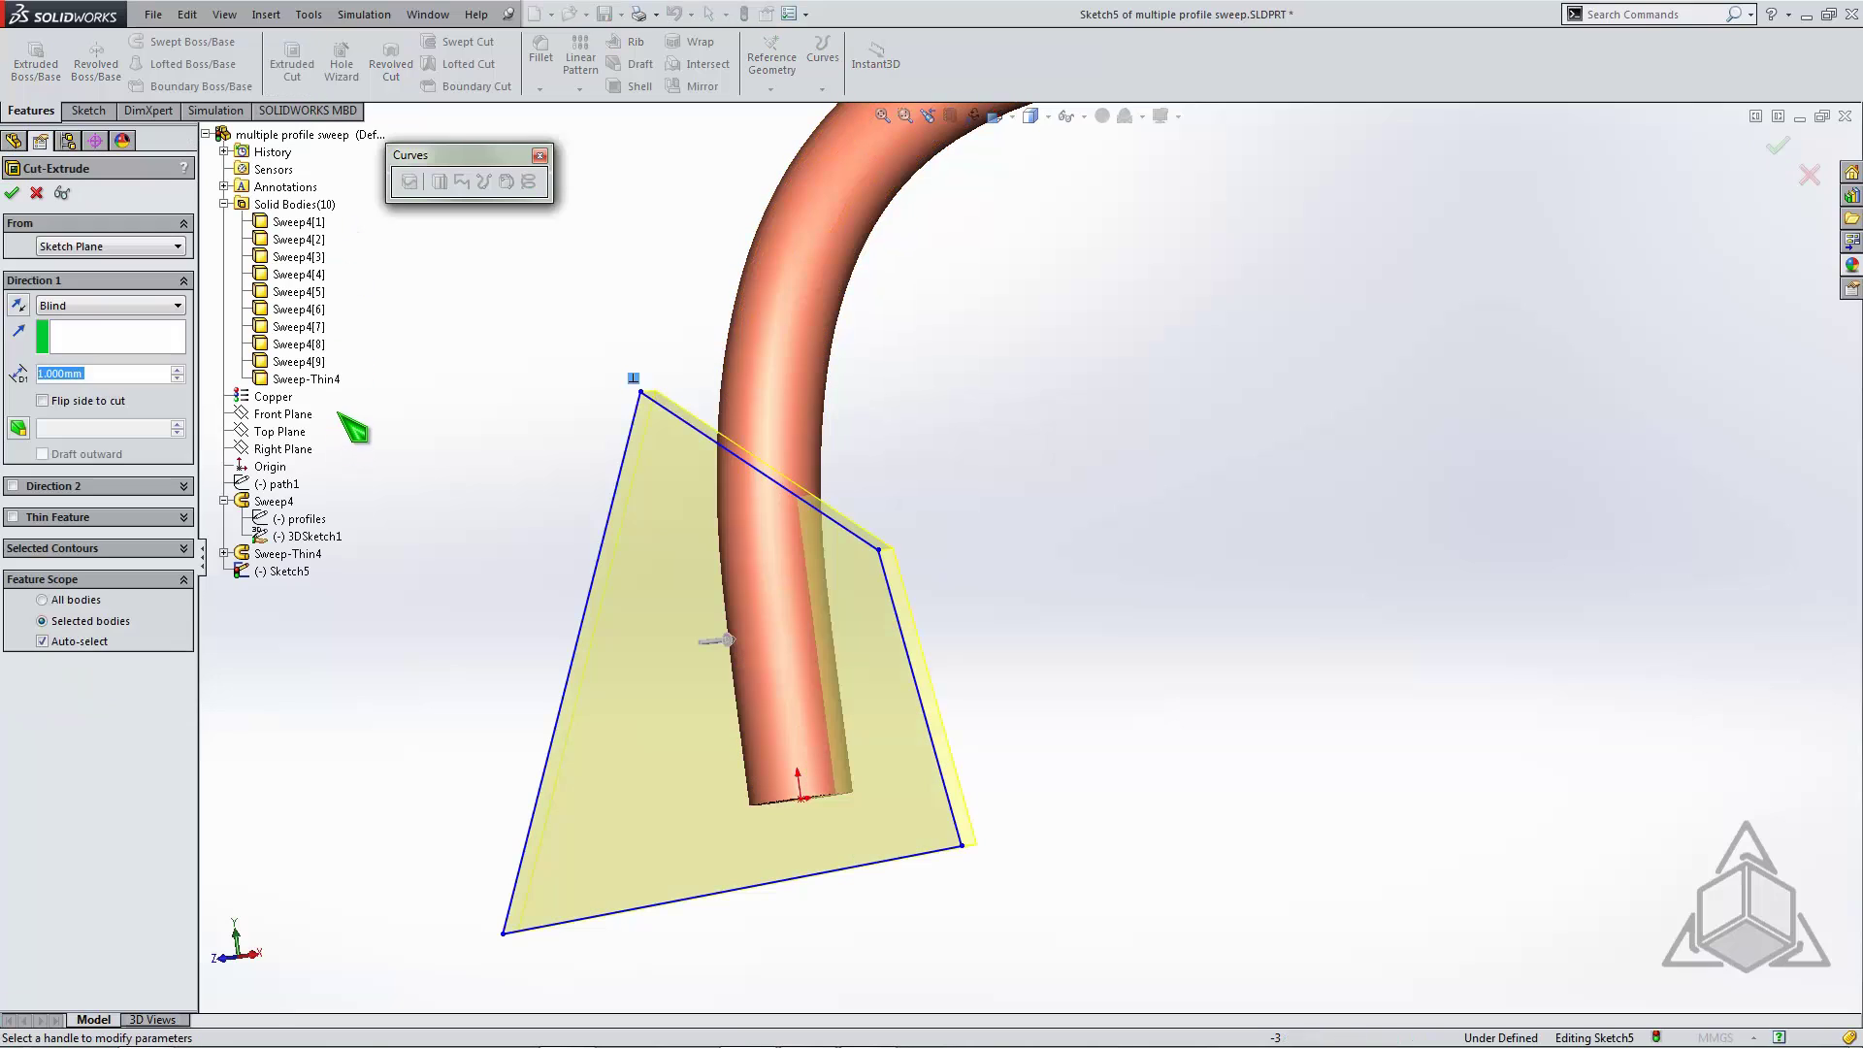
{"action": "left_click", "coordinate": [158, 304]}
{"action": "left_click", "coordinate": [145, 347]}
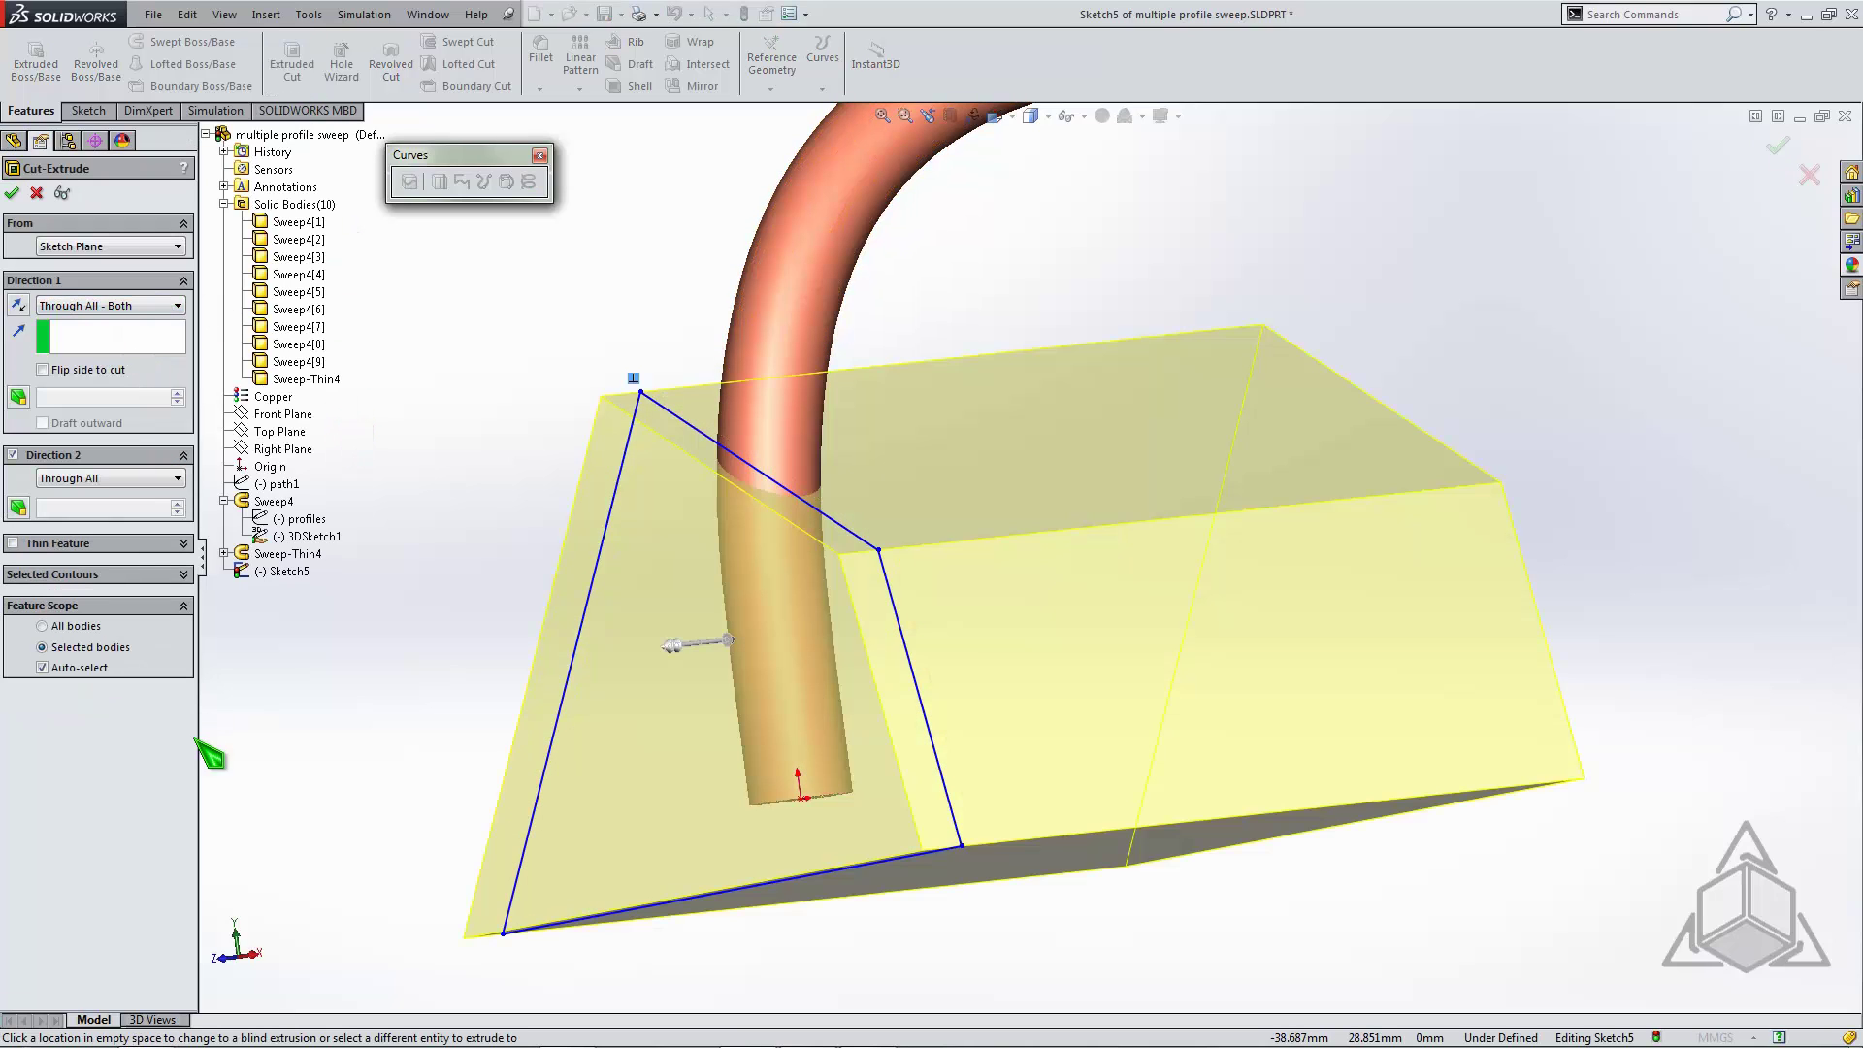
{"action": "left_click", "coordinate": [85, 668]}
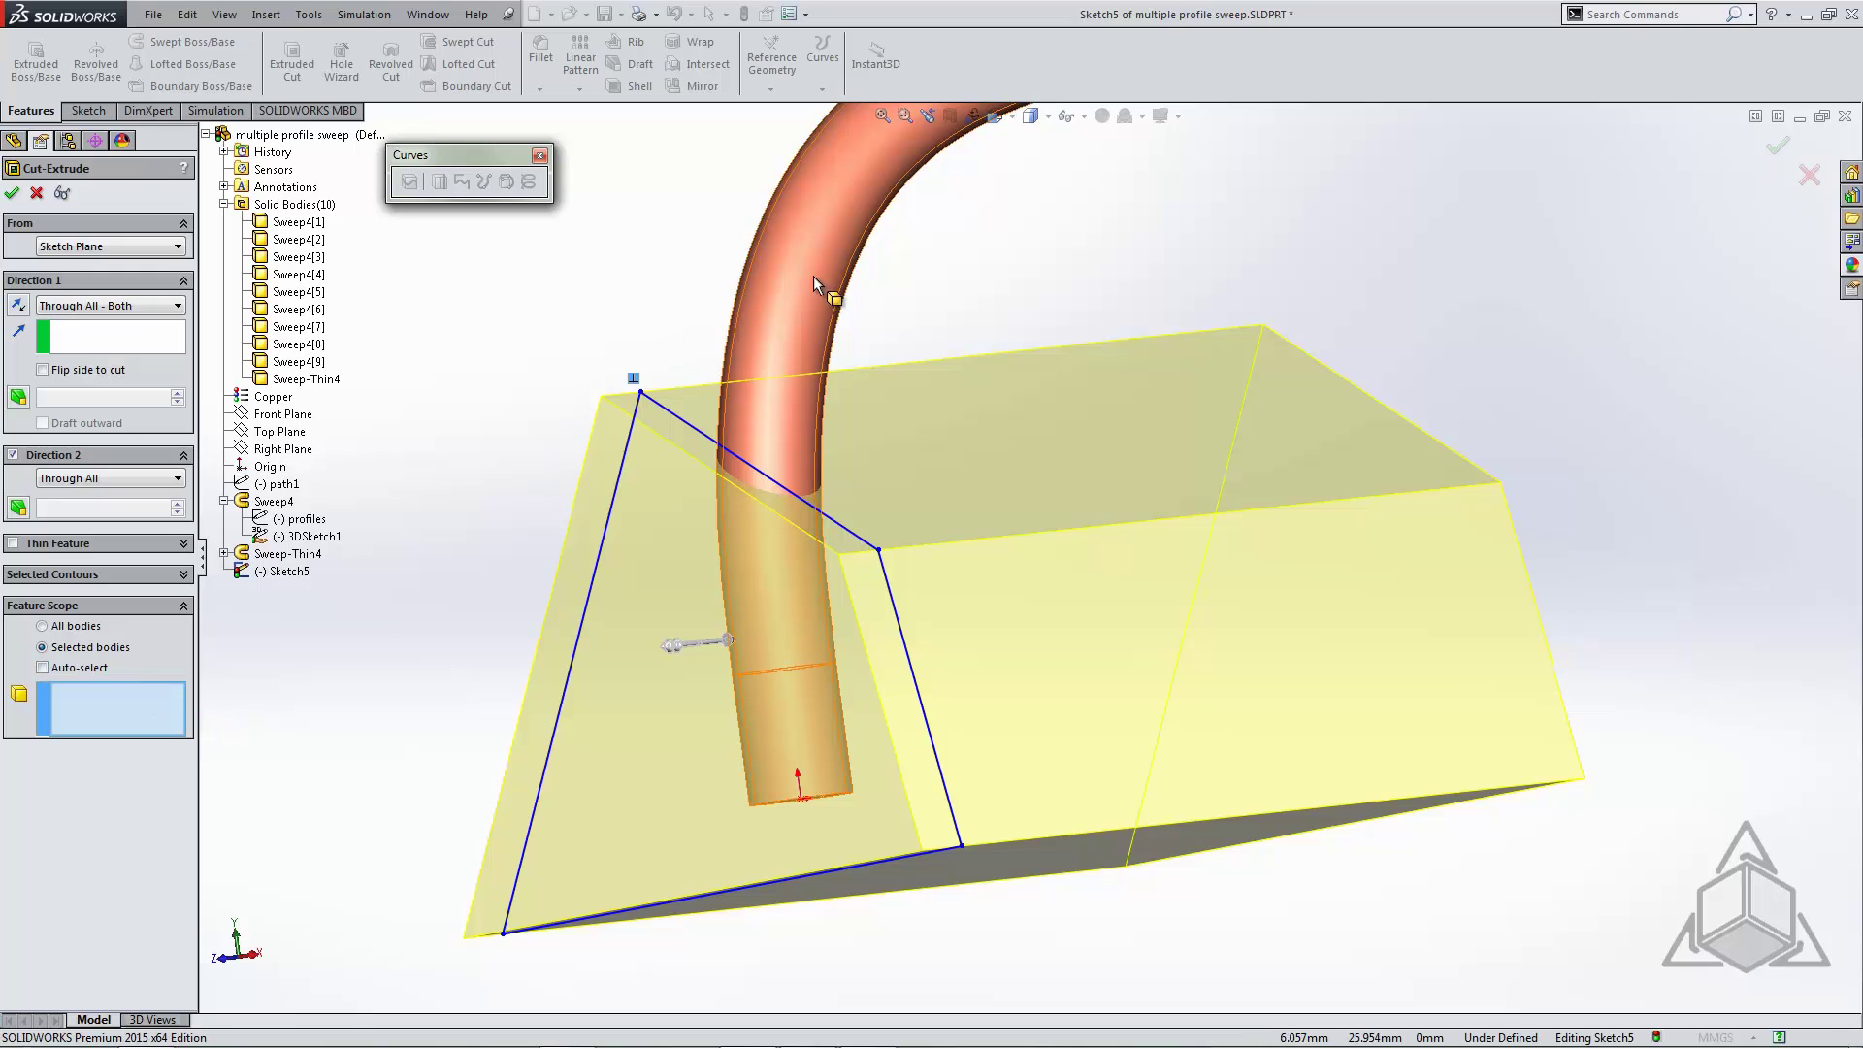
{"action": "left_click", "coordinate": [797, 317]}
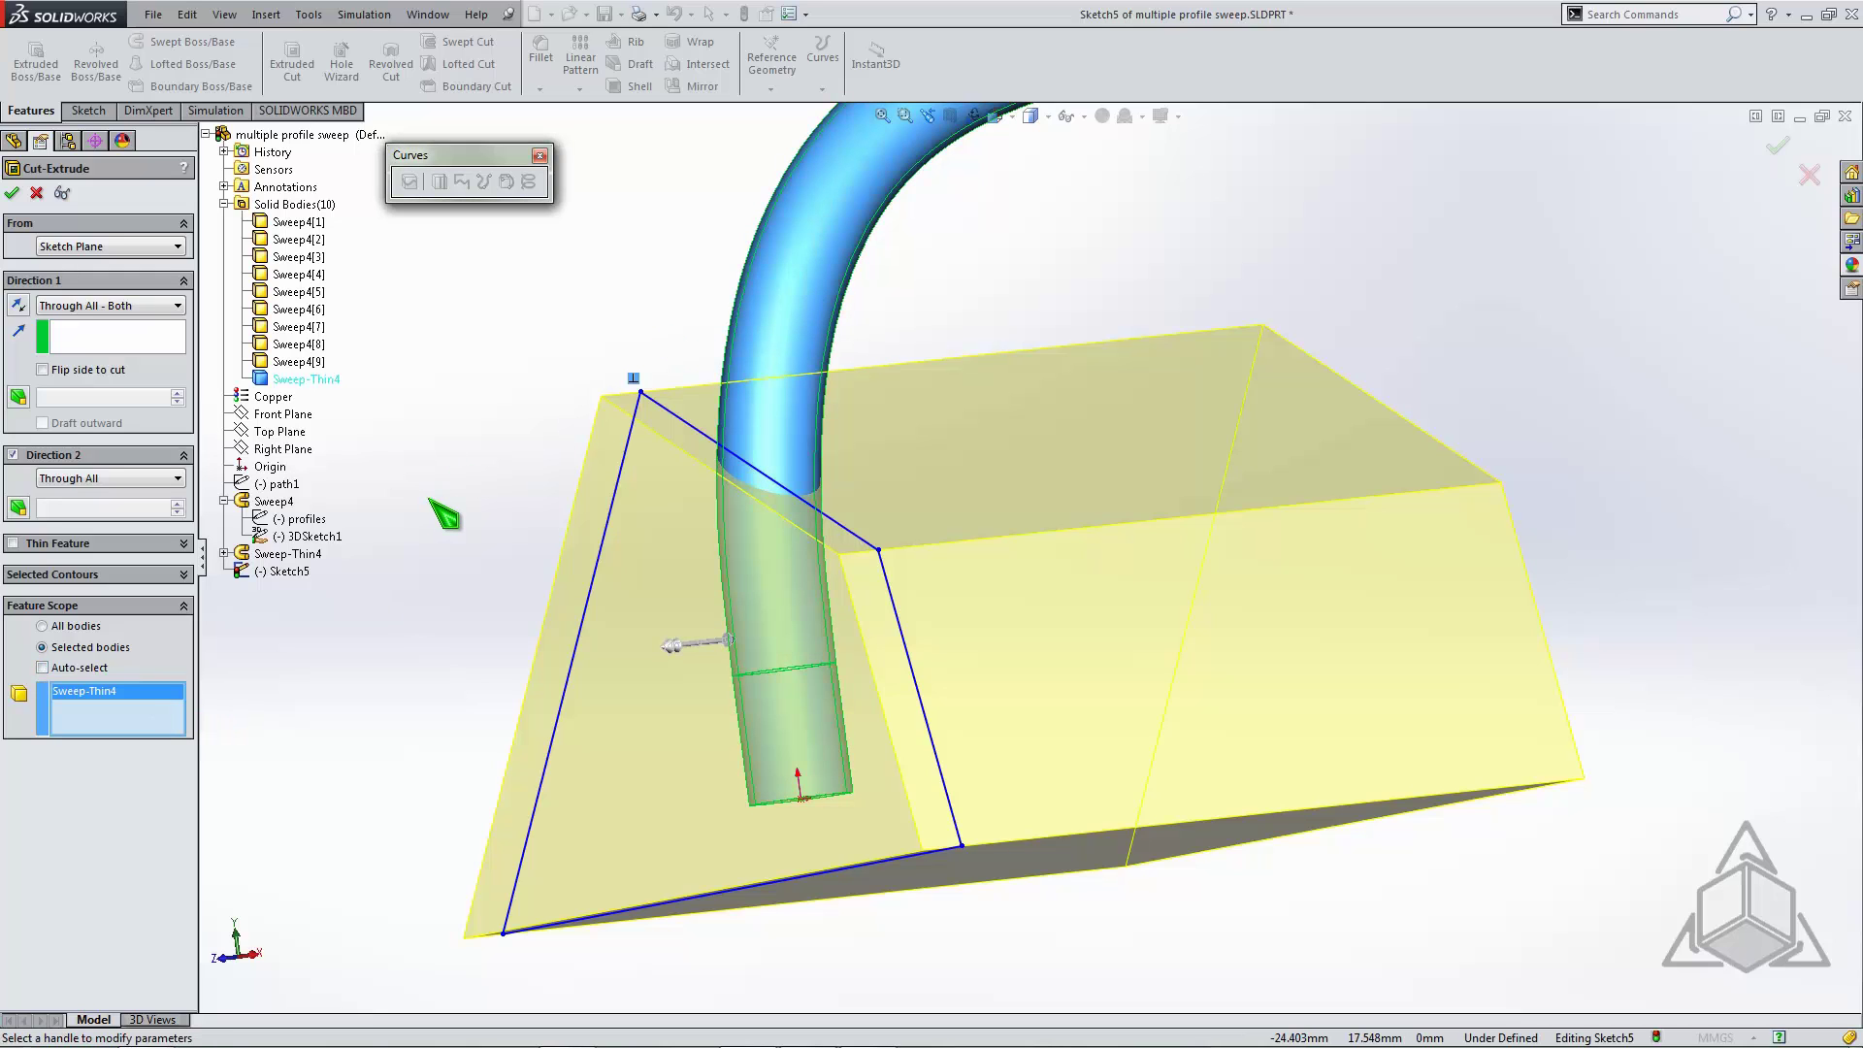
{"action": "left_click", "coordinate": [12, 193]}
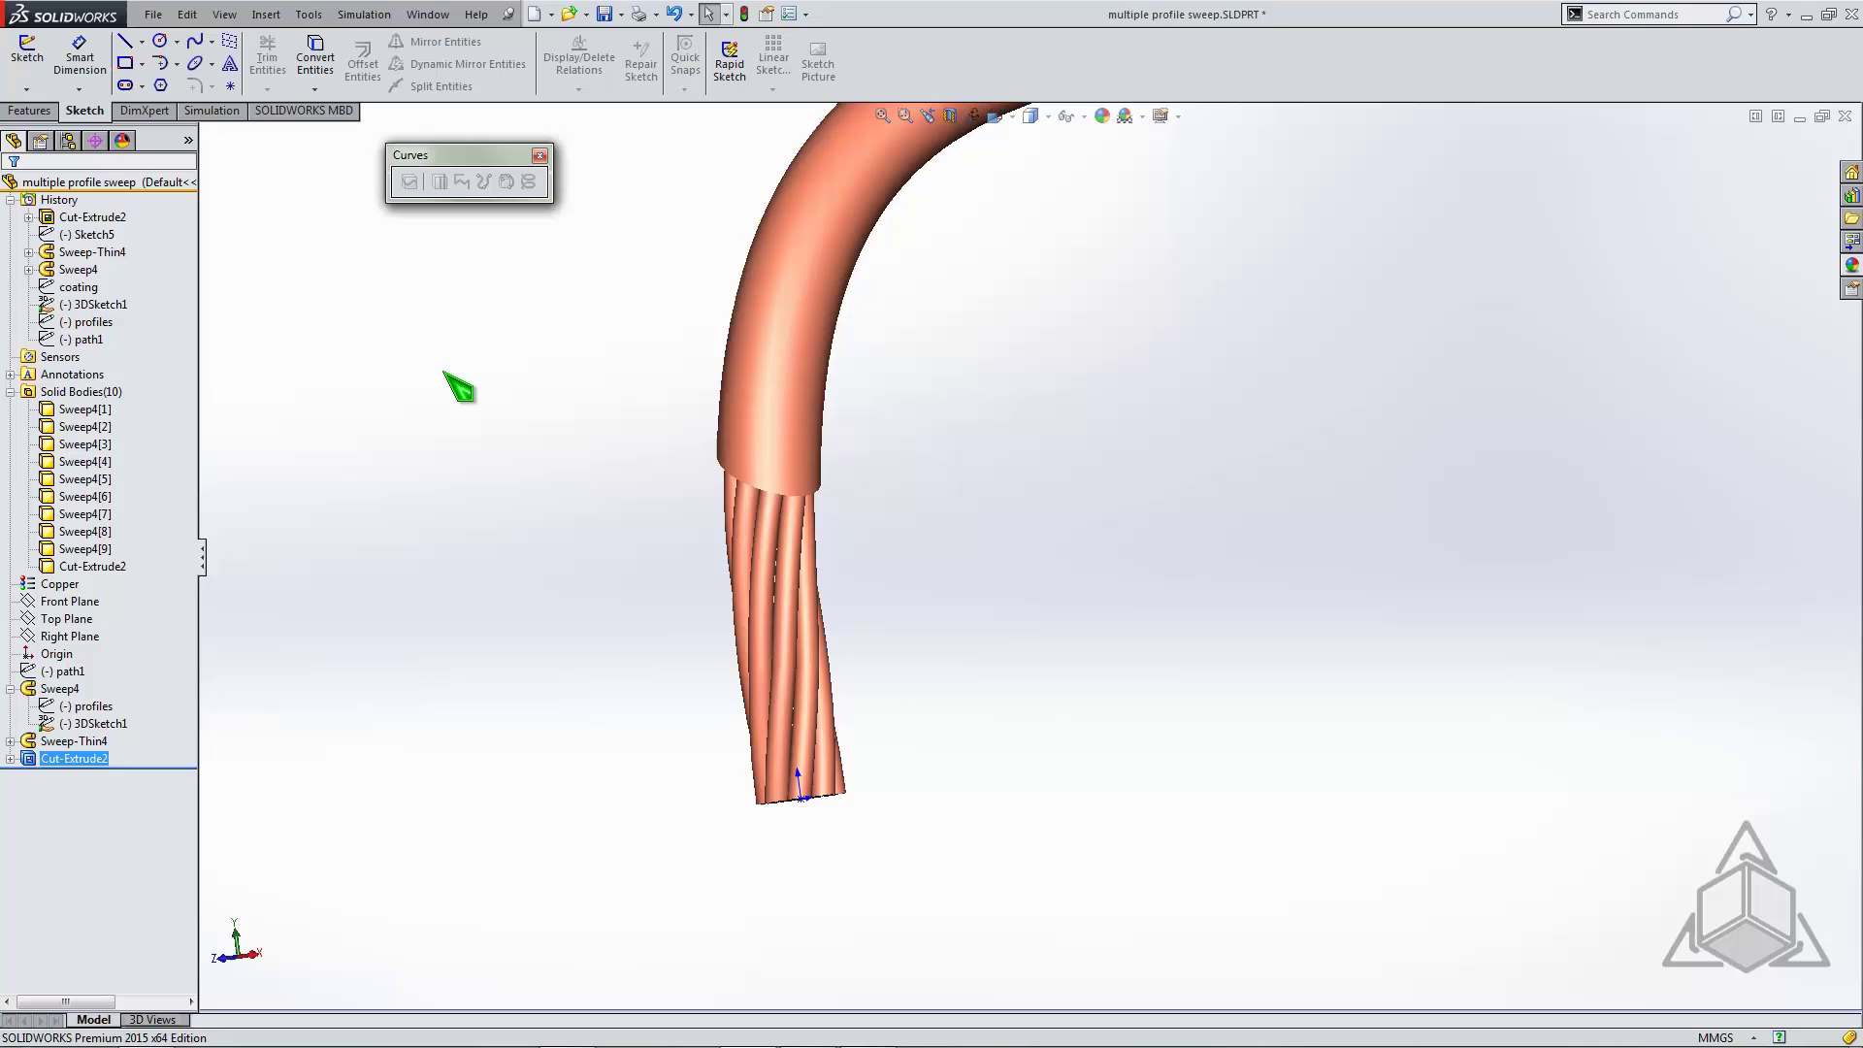
Give the Cut-Extrude2 coating body a pale lavender appearance (RGB 192, 192, 255)
{"action": "left_click", "coordinate": [92, 567]}
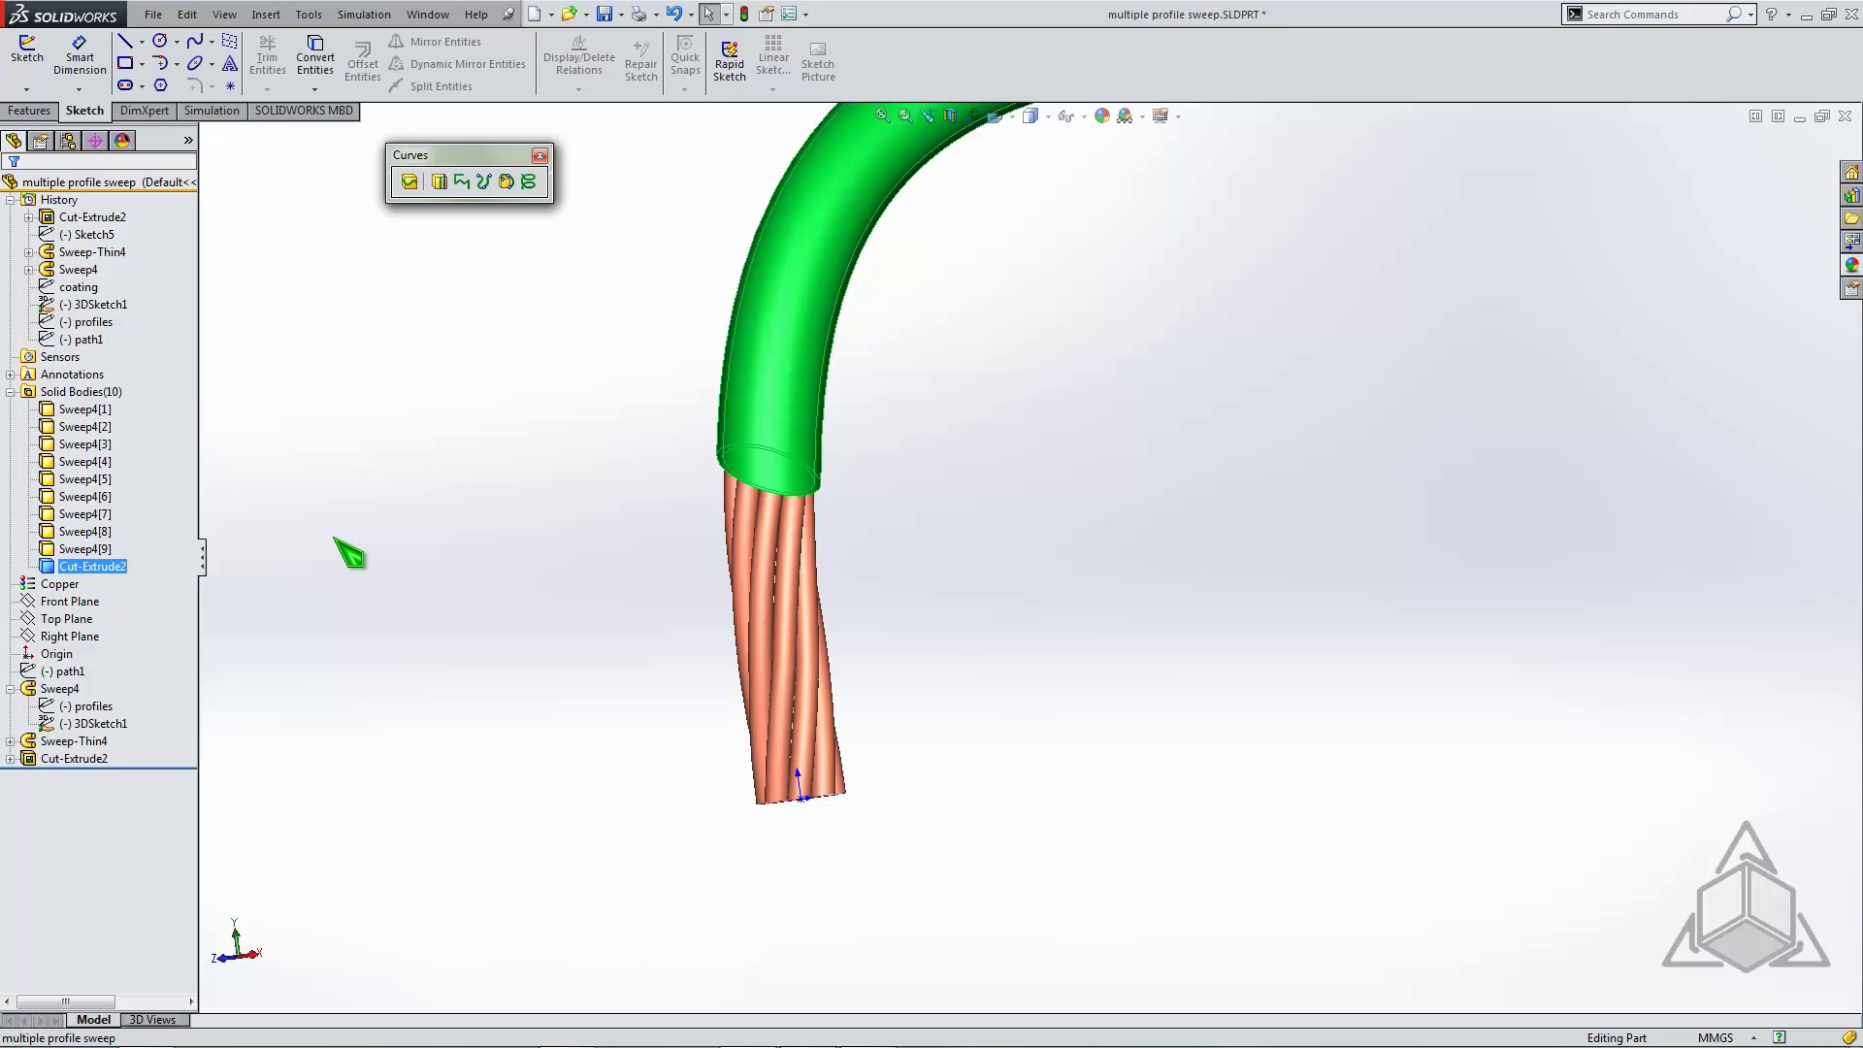
{"action": "right_click", "coordinate": [120, 569]}
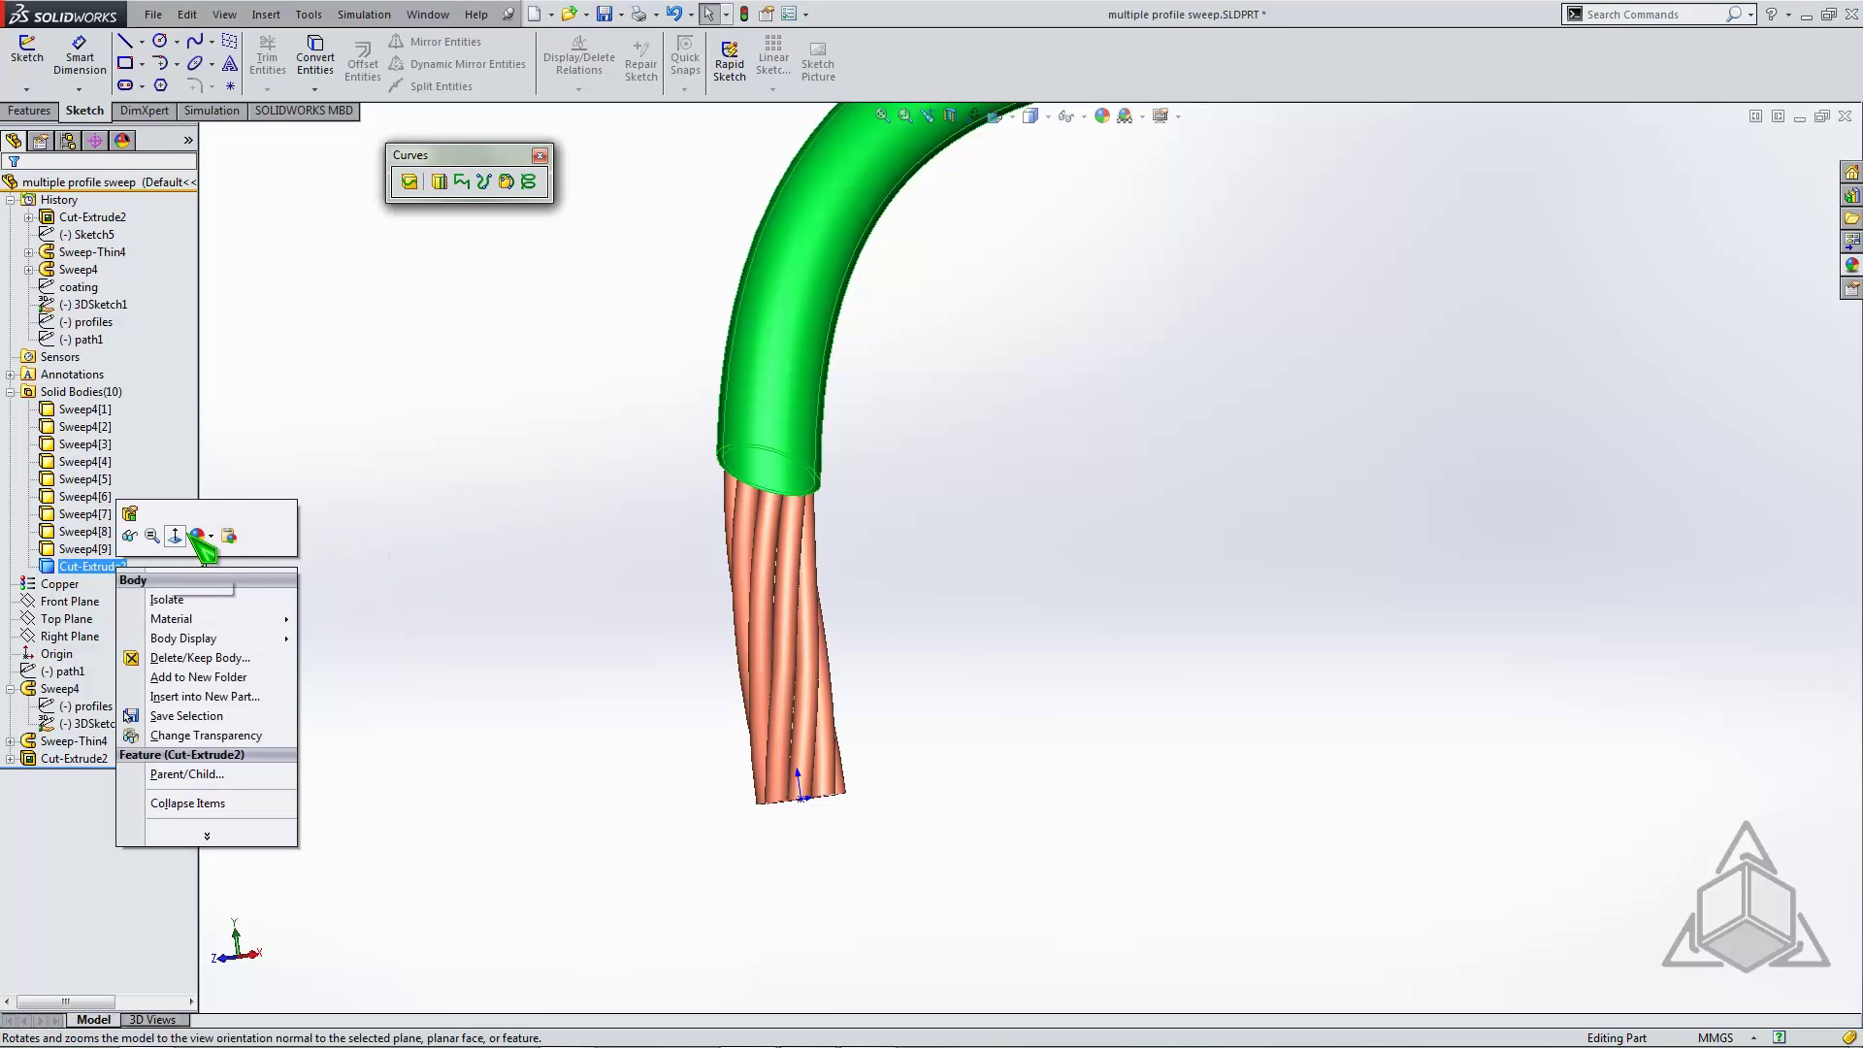
{"action": "left_click", "coordinate": [197, 534]}
{"action": "left_click", "coordinate": [305, 580]}
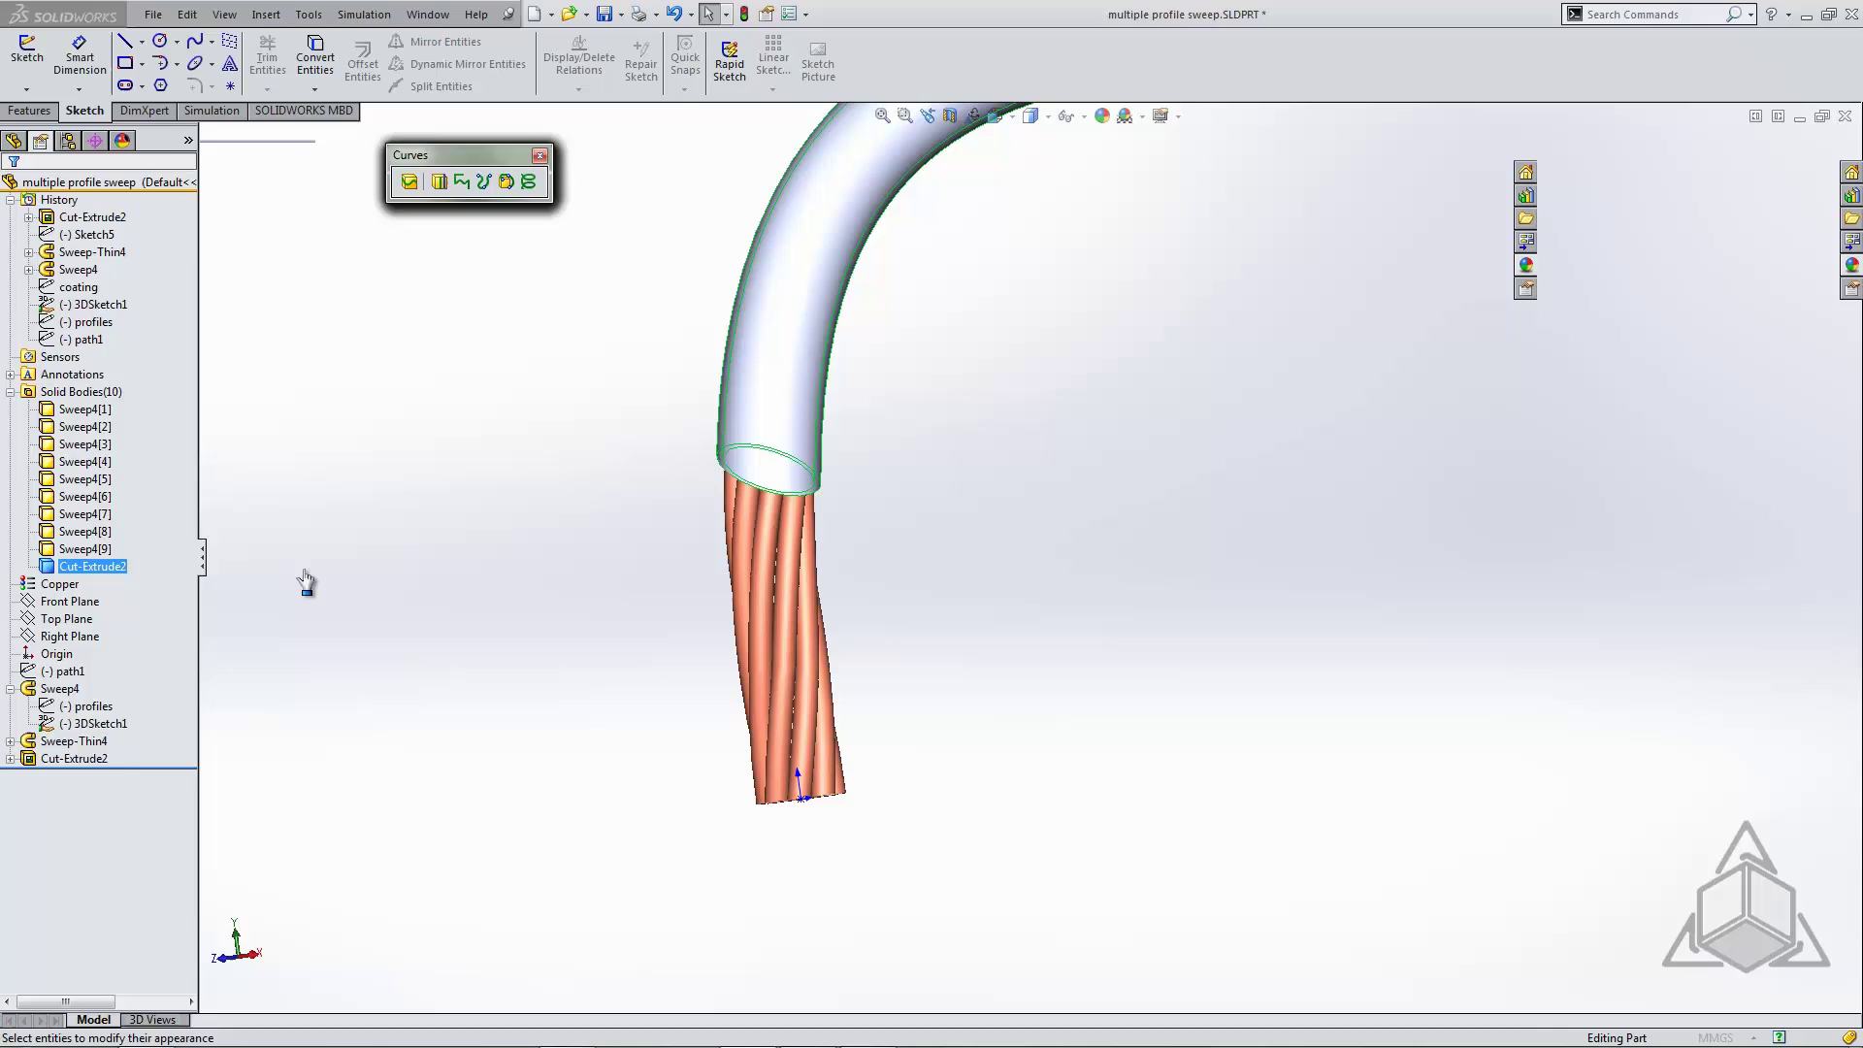
{"action": "left_click", "coordinate": [114, 560]}
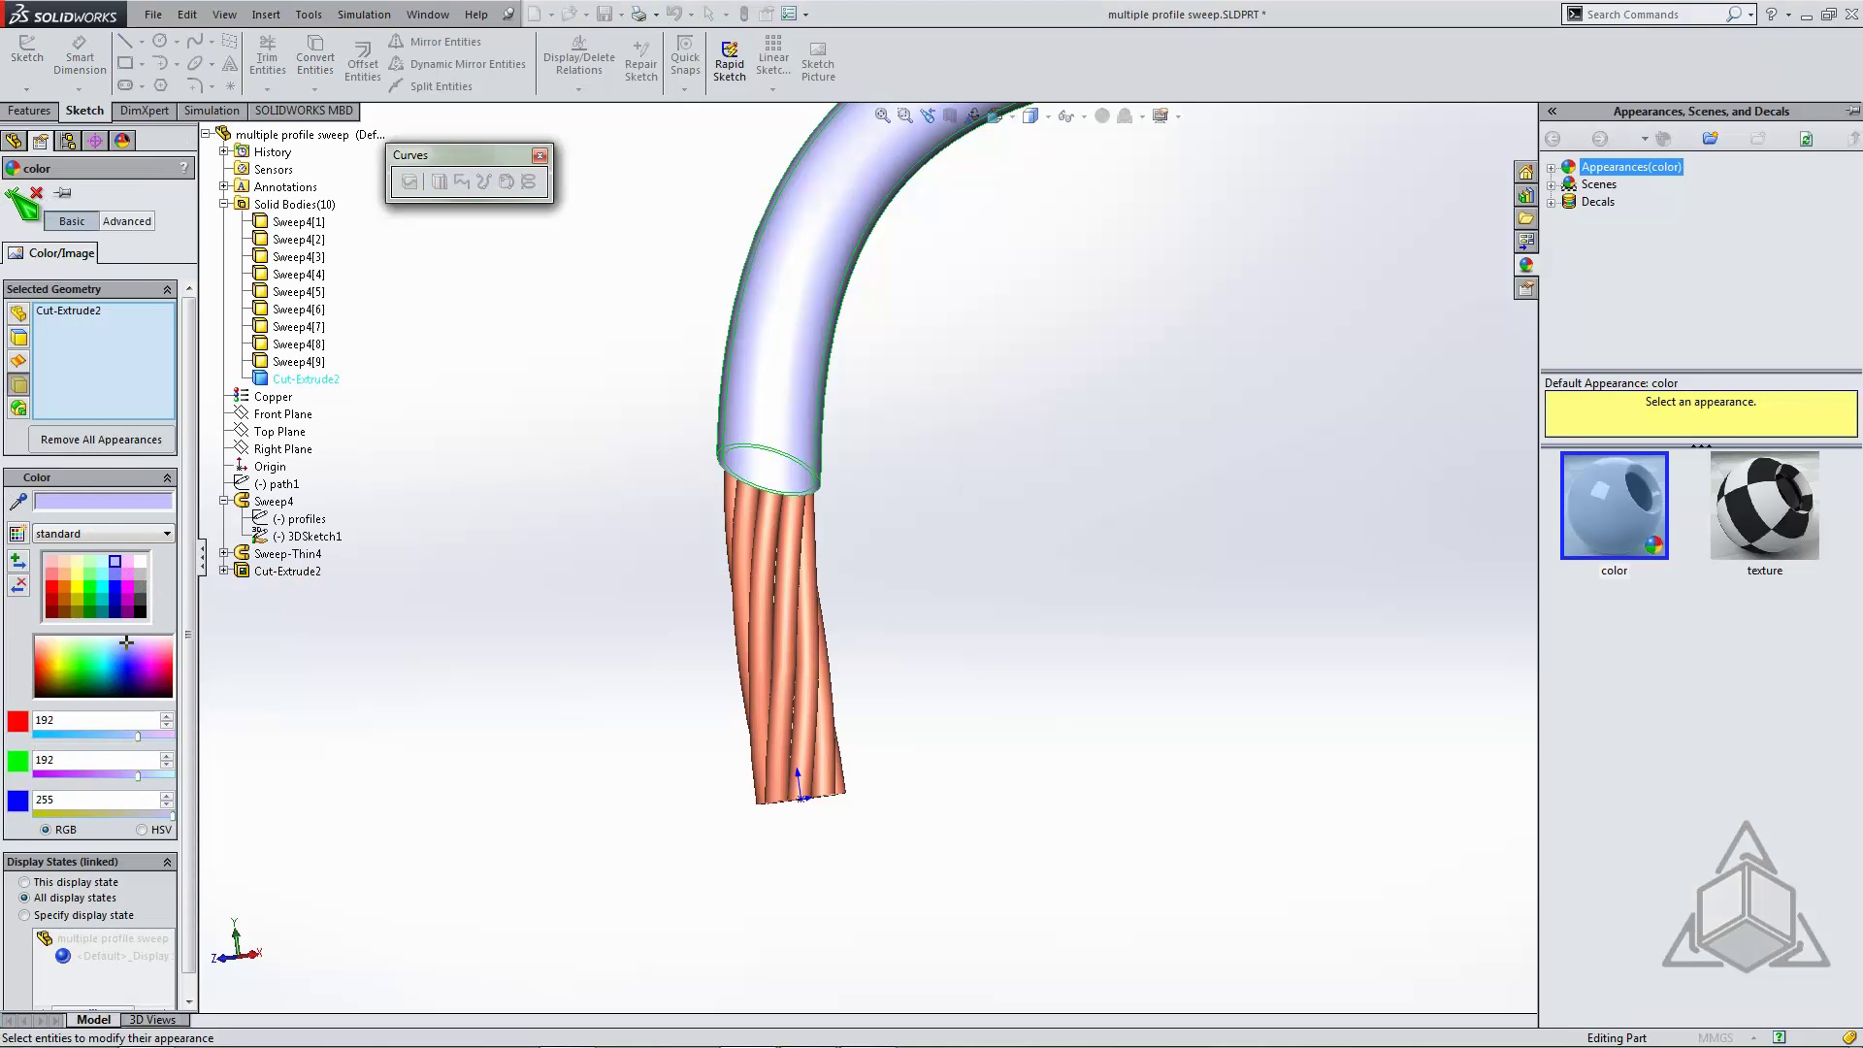
{"action": "key", "text": "Return"}
{"action": "key", "text": "f"}
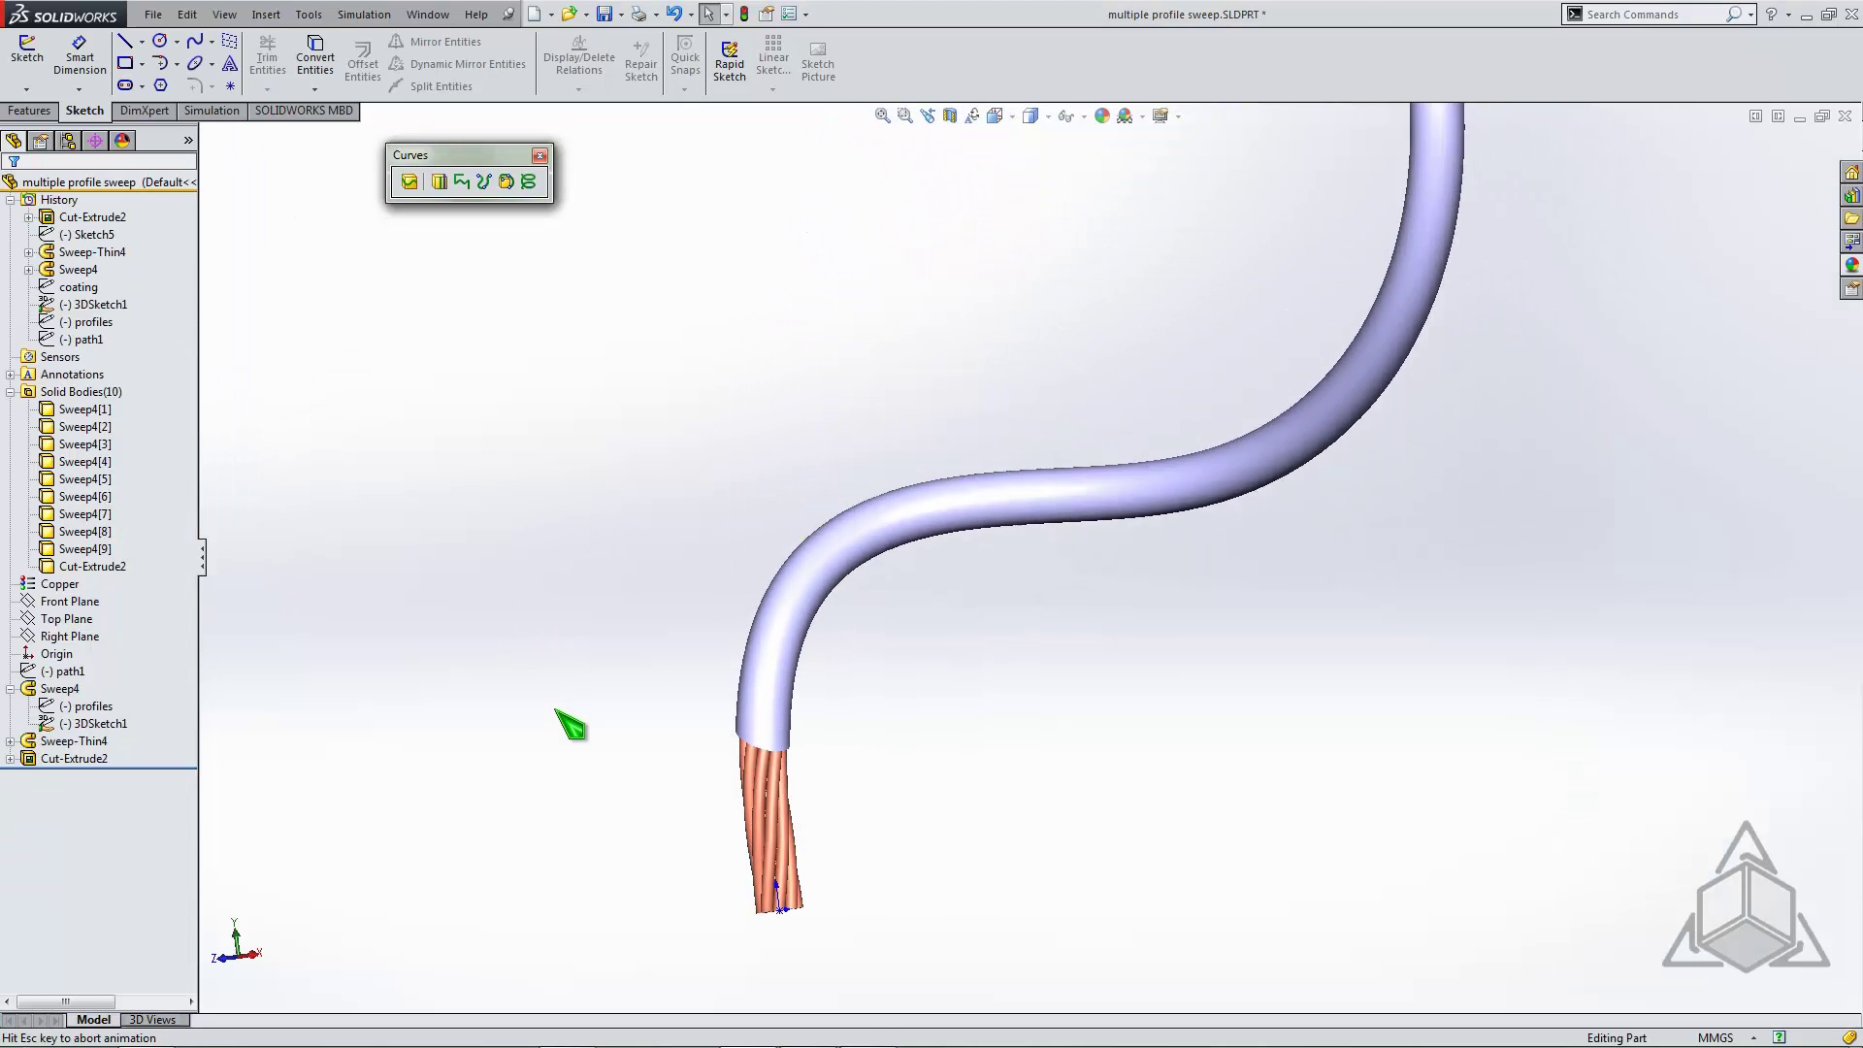
{"action": "middle_click_drag", "start_coordinate": [594, 890], "coordinate": [557, 536]}
{"action": "scroll", "coordinate": [615, 603], "scroll_direction": "down", "scroll_amount": 5}
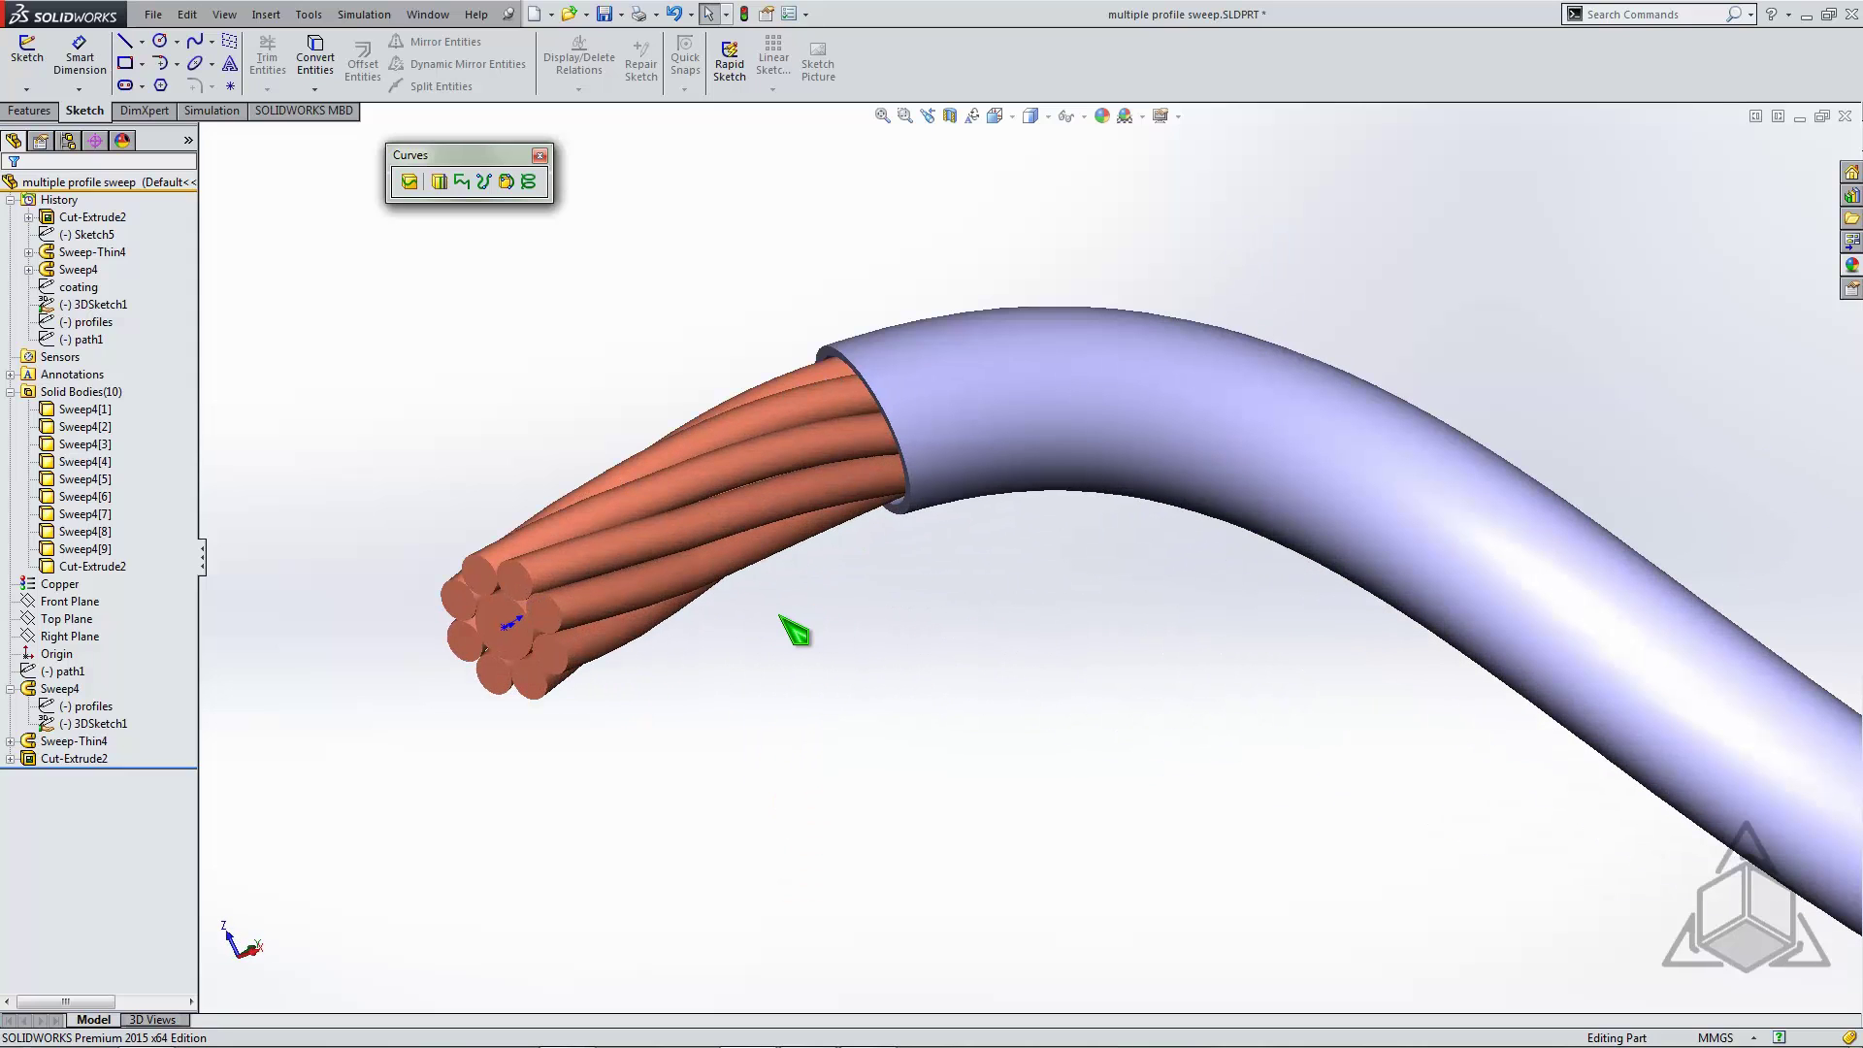
{"action": "scroll", "coordinate": [786, 645], "scroll_direction": "up", "scroll_amount": 6}
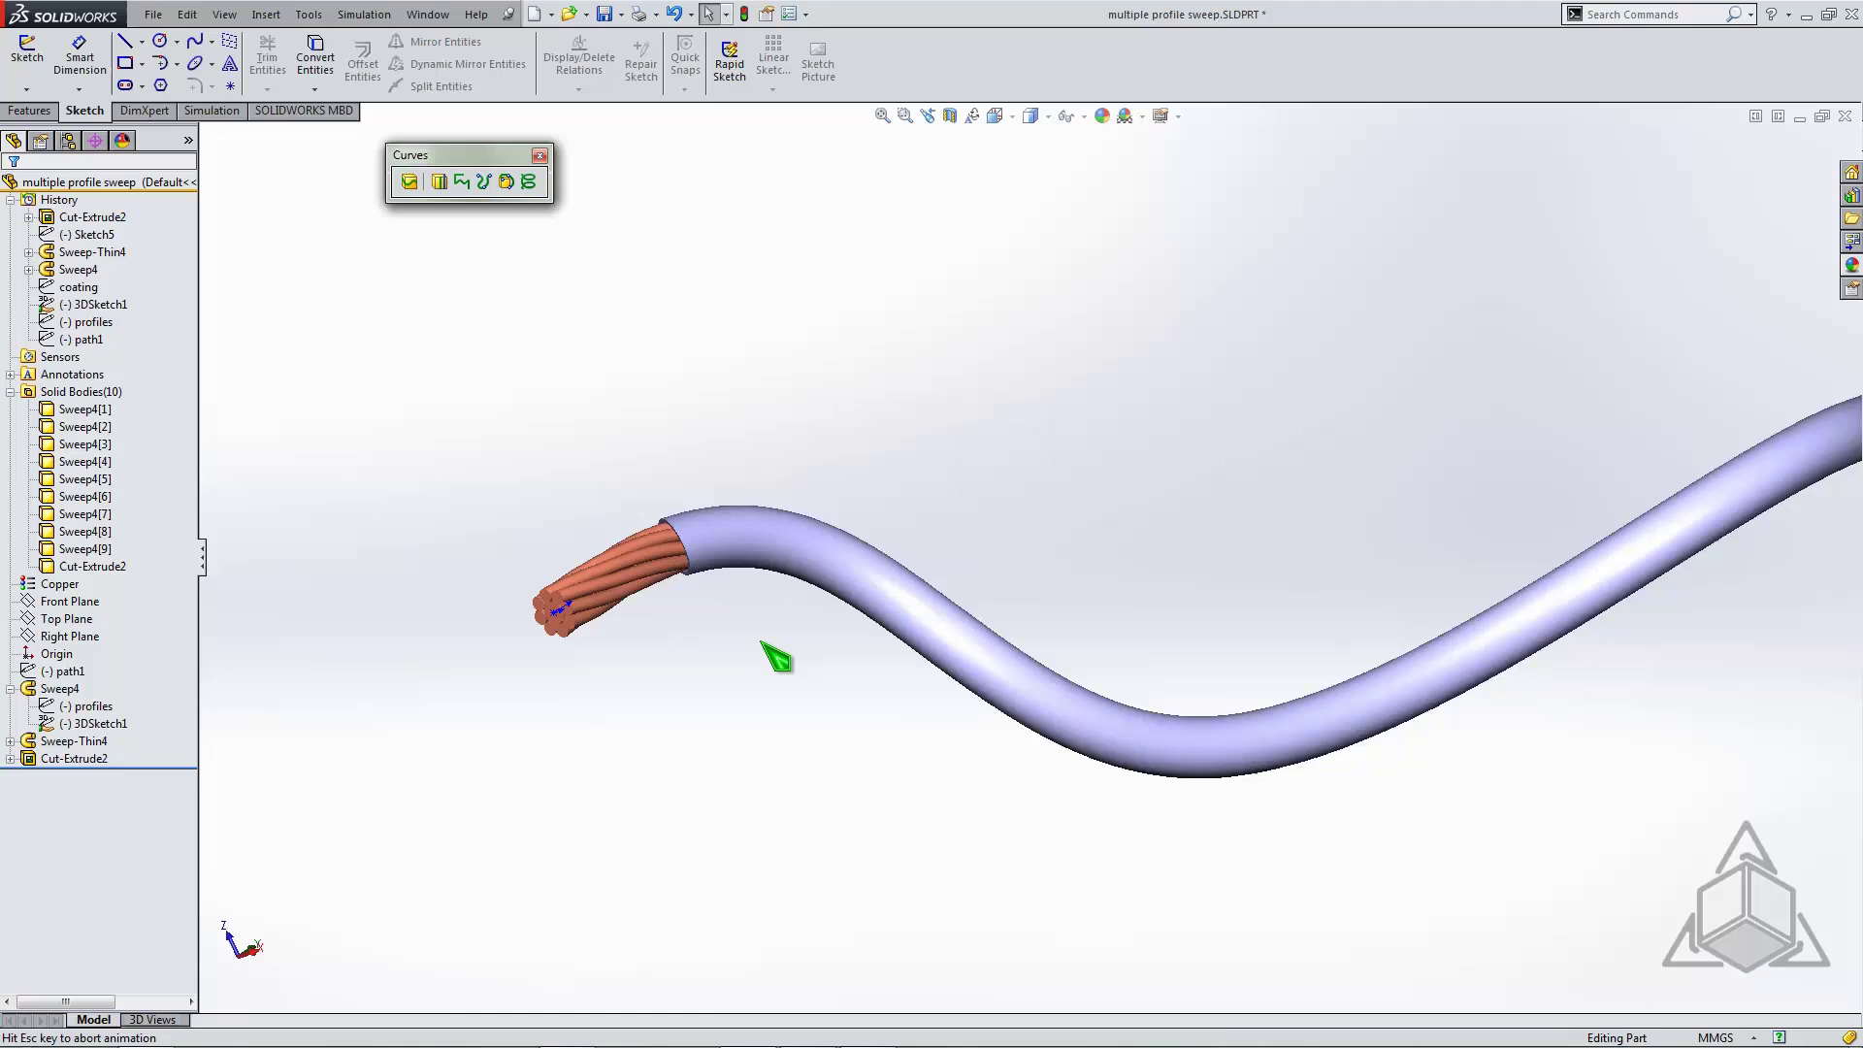
{"action": "mouse_move", "coordinate": [707, 449]}
{"action": "middle_mouse_down"}
{"action": "mouse_move", "coordinate": [695, 694]}
{"action": "mouse_move", "coordinate": [694, 624]}
{"action": "middle_mouse_up"}
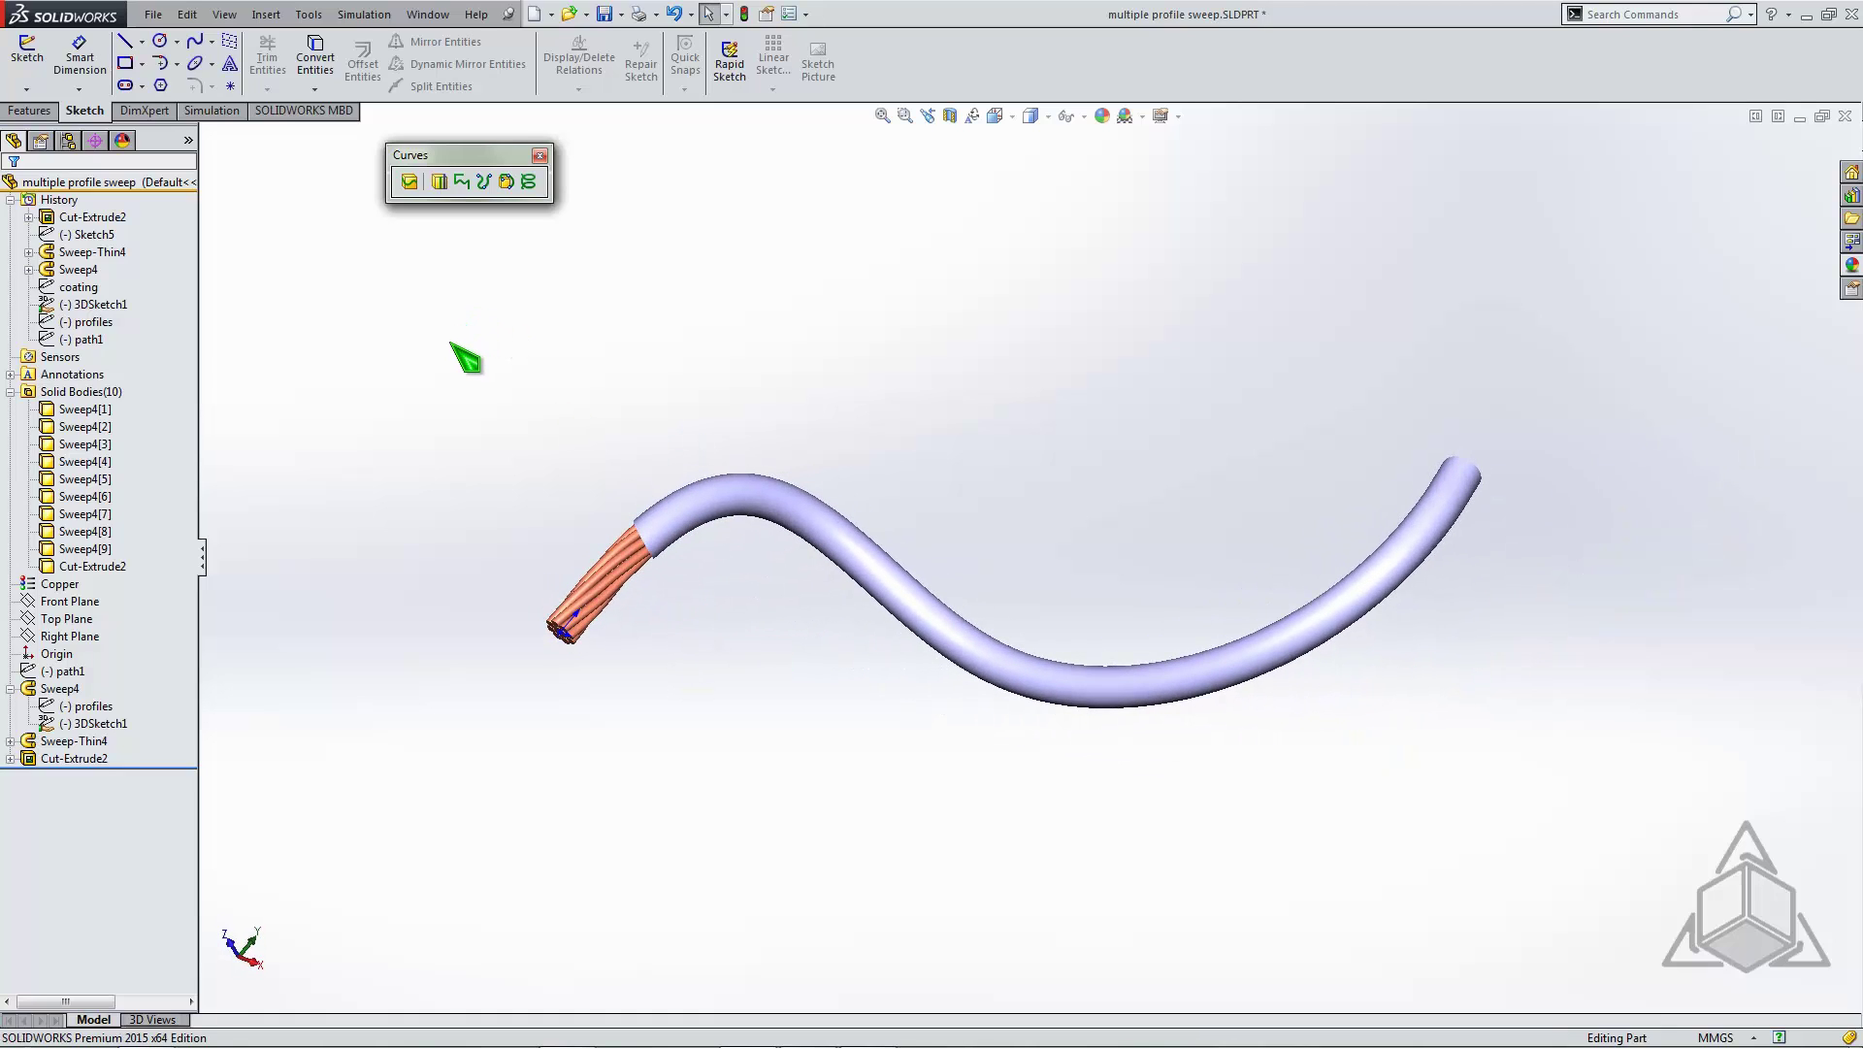